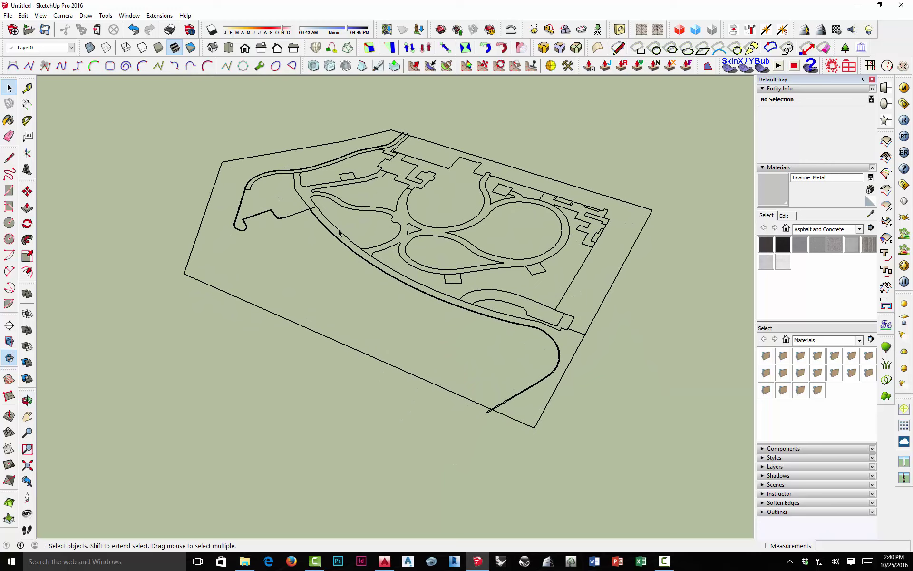
# Step: Examine the imported site linework up close and as a whole, including the paths, curbs and outer boundary
pyautogui.moveTo(336, 226); pyautogui.dragTo(394, 244, button='middle')
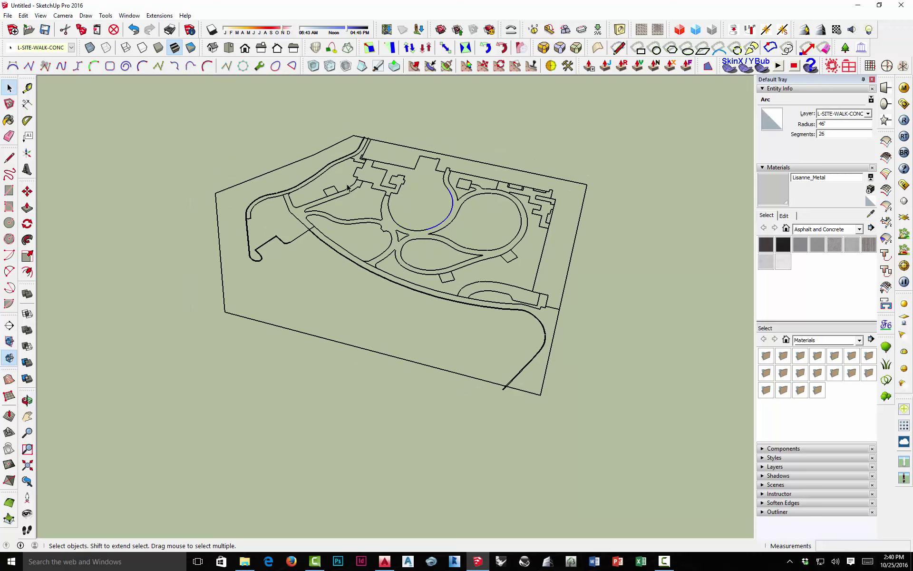
pyautogui.click(158, 15)
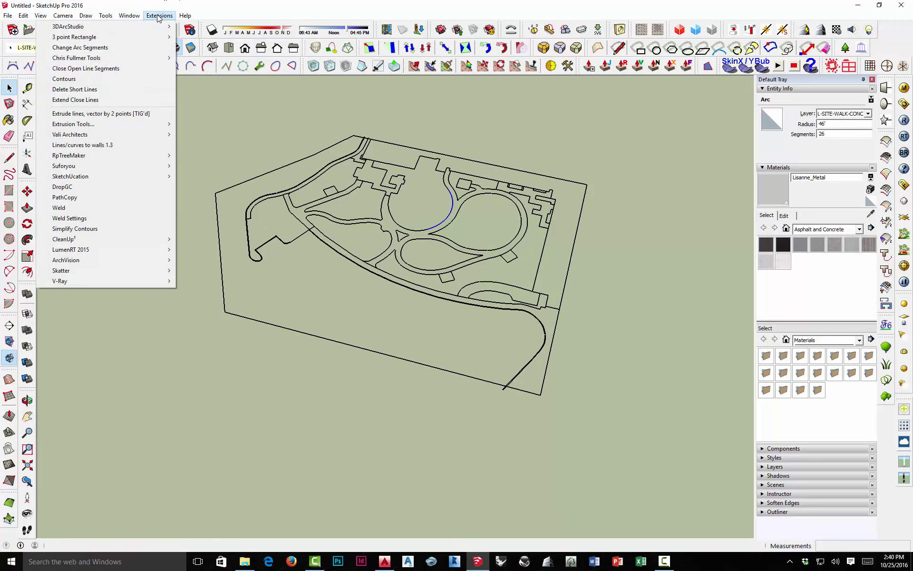
pyautogui.click(269, 120)
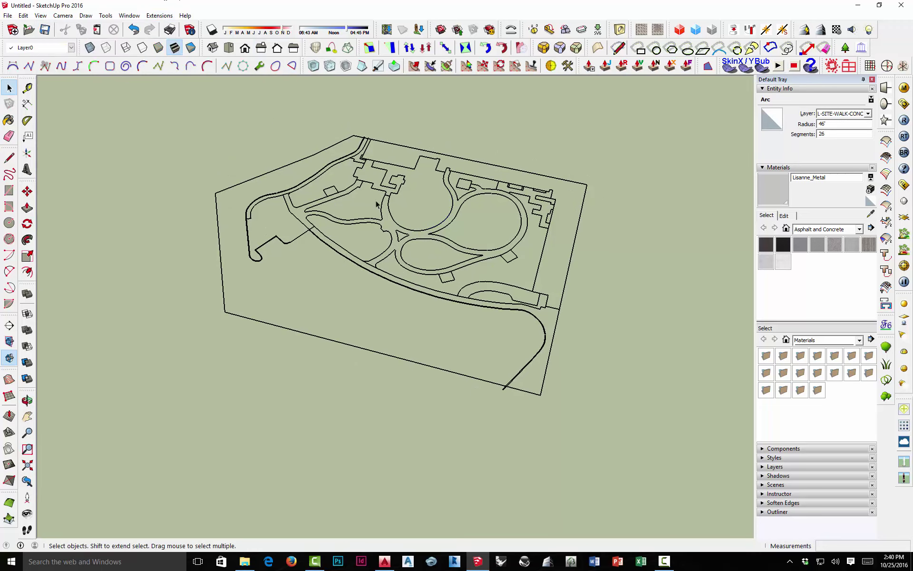
pyautogui.scroll(6, 403, 248)
pyautogui.moveTo(403, 249); pyautogui.dragTo(278, 227, button='middle')
pyautogui.scroll(-5, 414, 230)
pyautogui.scroll(-3, 492, 185)
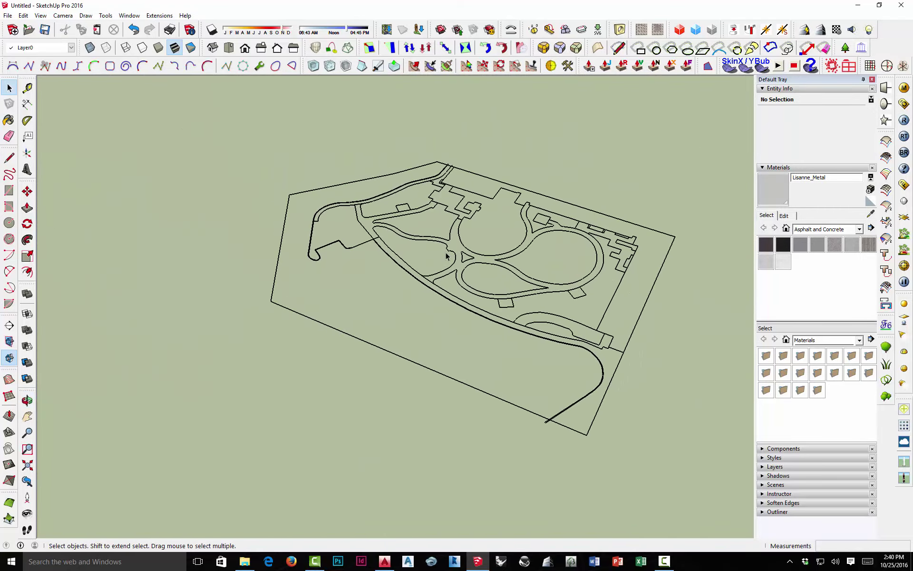
pyautogui.scroll(8, 447, 238)
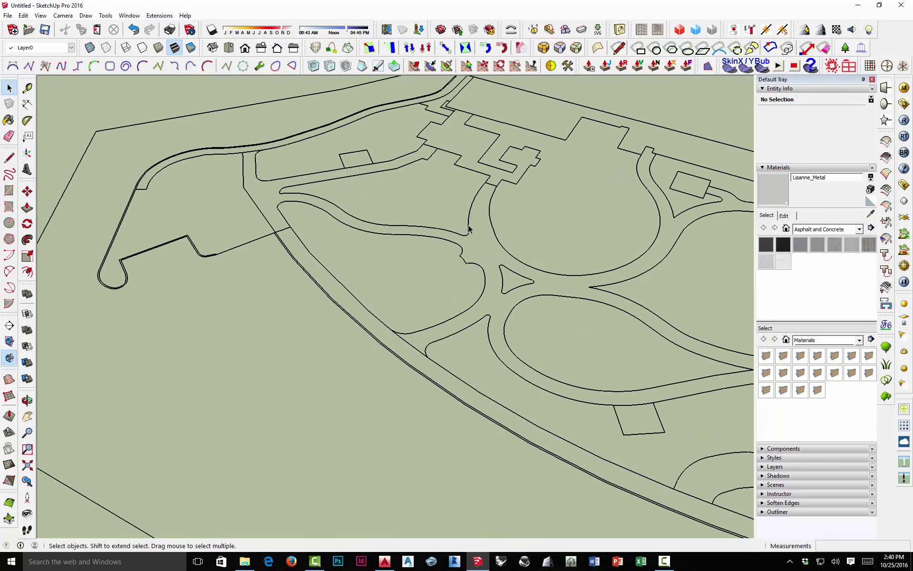
pyautogui.scroll(-1, 388, 210)
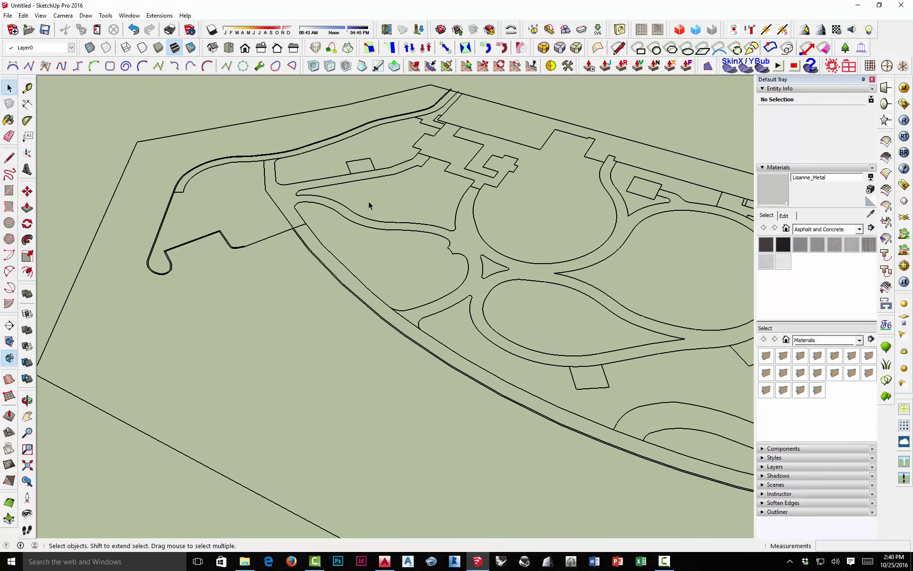
pyautogui.scroll(-5, 350, 167)
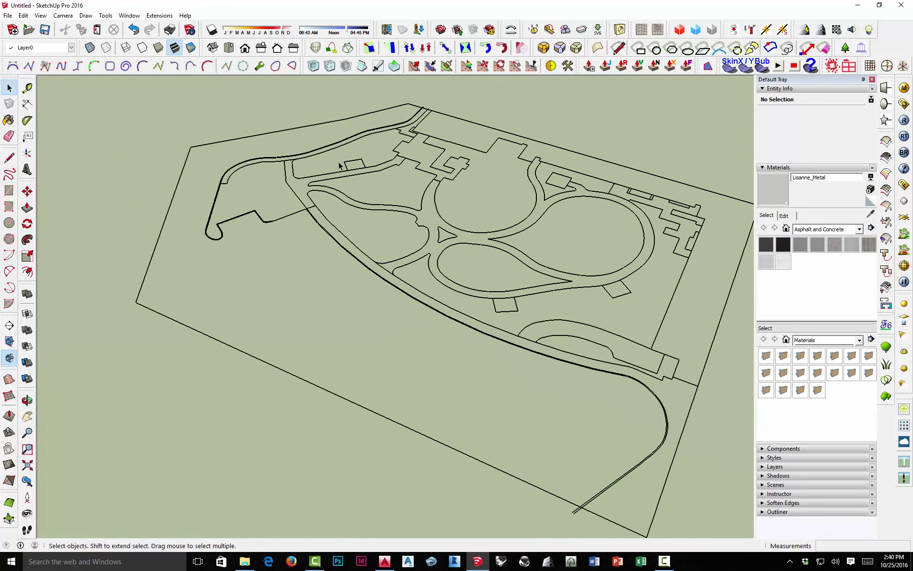
pyautogui.moveTo(354, 190); pyautogui.dragTo(382, 192, button='middle')
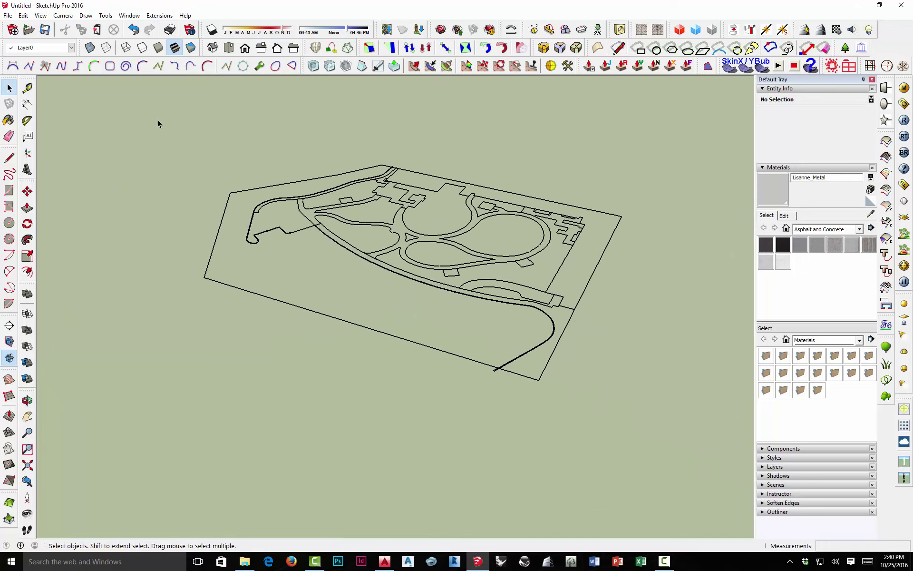
# Step: Generate faces from all the imported site linework with the Suforyou Make Face extension
pyautogui.moveTo(162, 127); pyautogui.dragTo(652, 421)
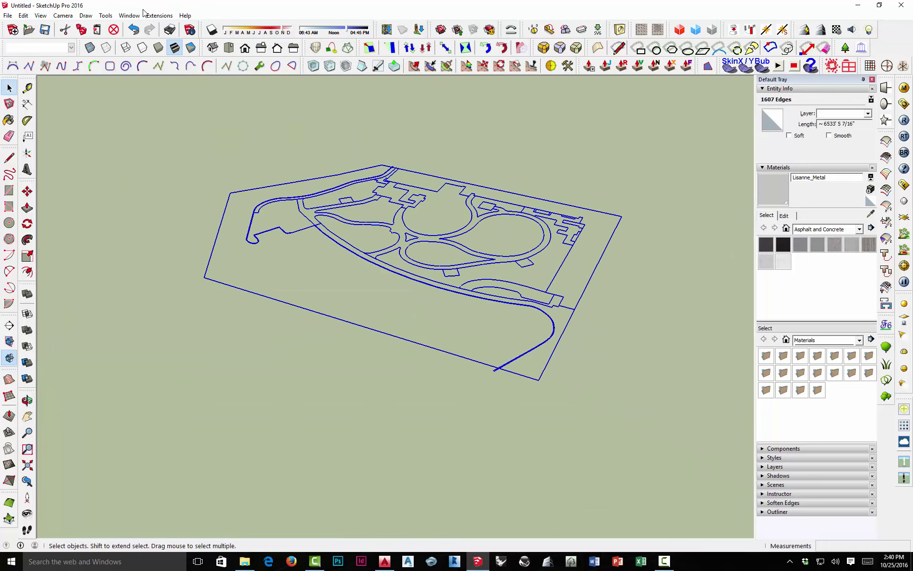
pyautogui.click(159, 16)
pyautogui.moveTo(83, 167)
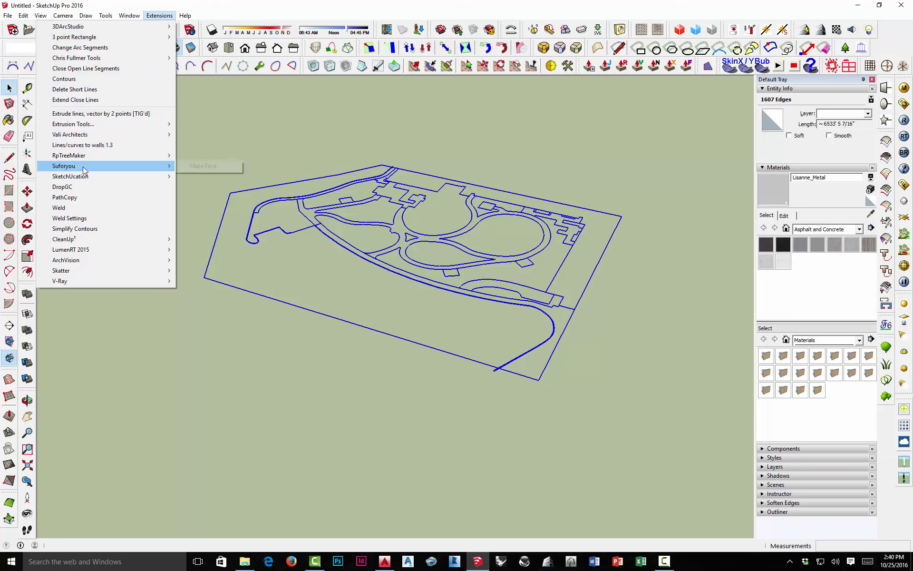
pyautogui.click(198, 166)
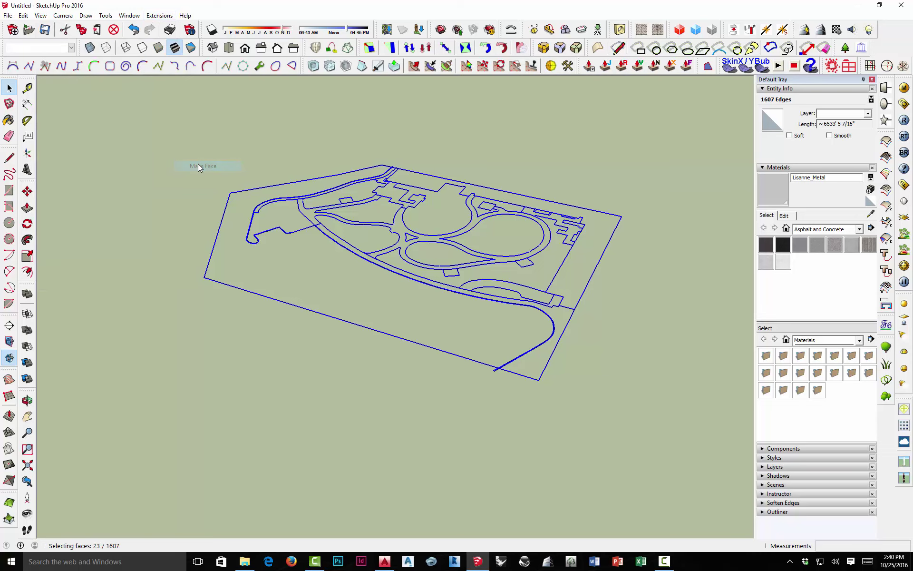
pyautogui.moveTo(419, 238); pyautogui.dragTo(444, 220, button='middle')
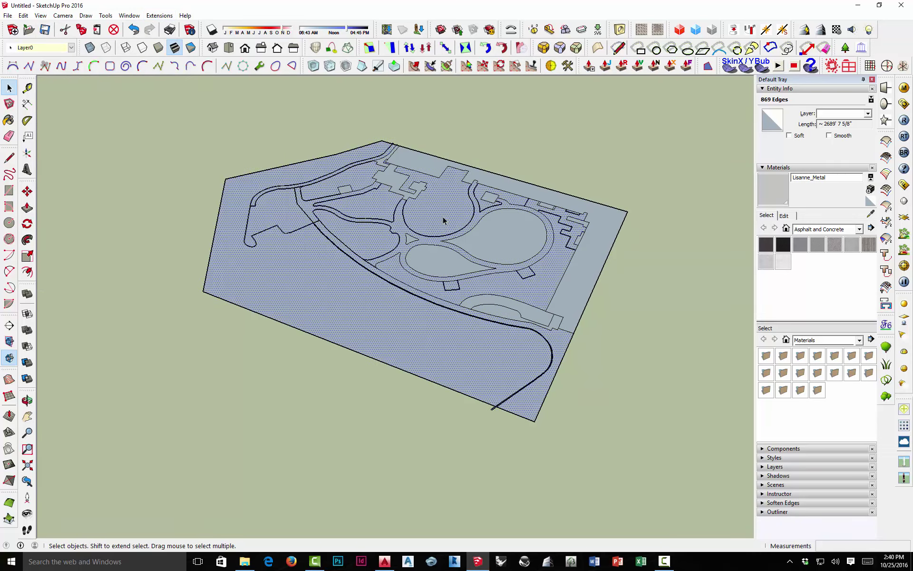
# Step: Select faces and edges around the curb, garden beds and plaza to check which regions form separate faces
pyautogui.click(366, 244)
pyautogui.scroll(5, 325, 232)
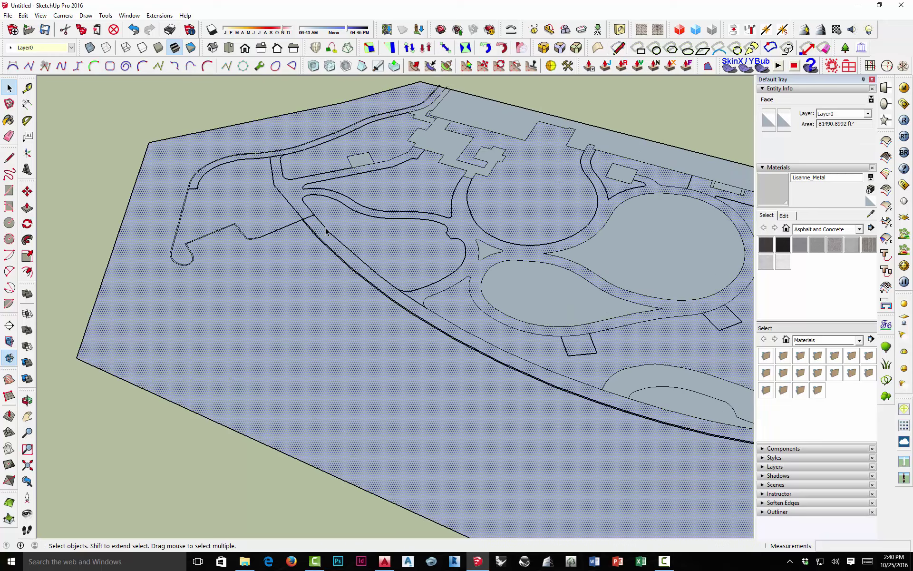
pyautogui.click(326, 232)
pyautogui.scroll(4, 310, 238)
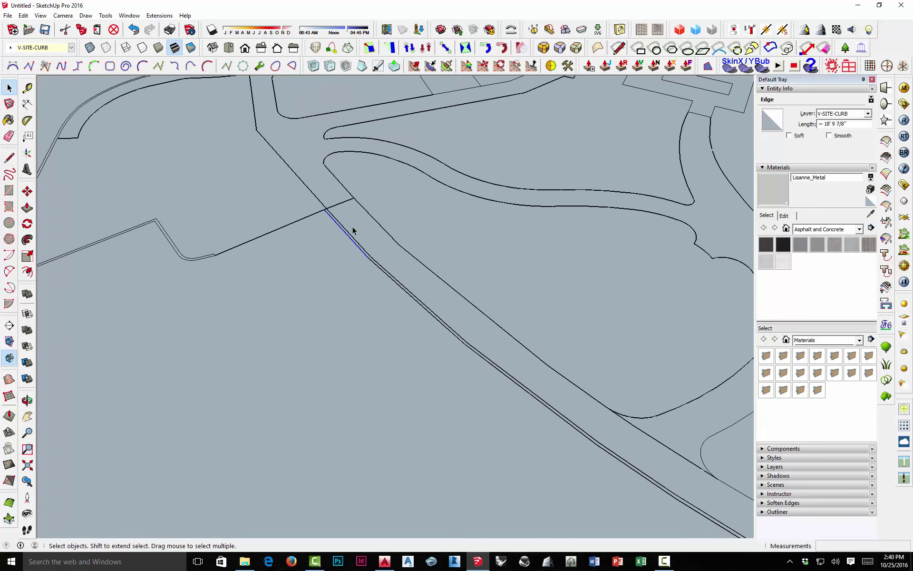
pyautogui.click(352, 230)
pyautogui.scroll(-8, 347, 228)
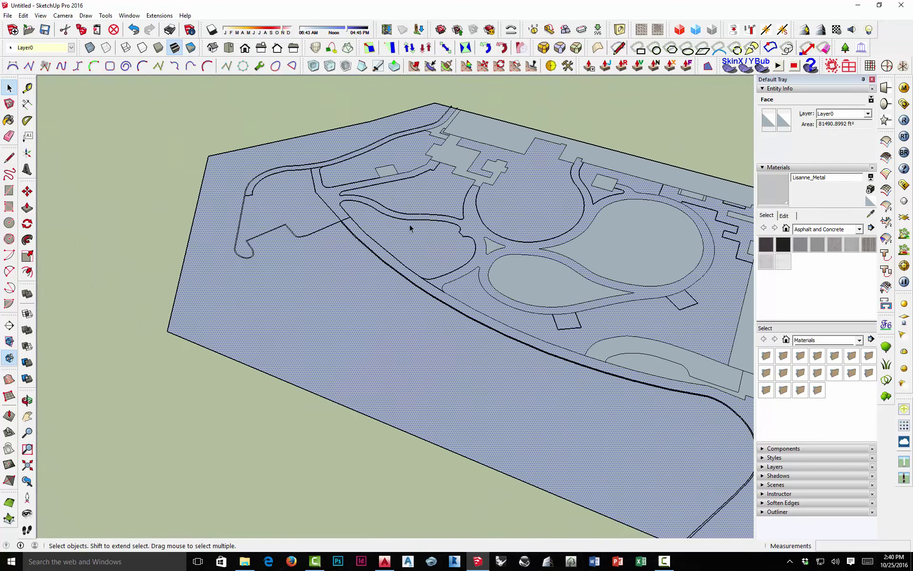
pyautogui.click(578, 225)
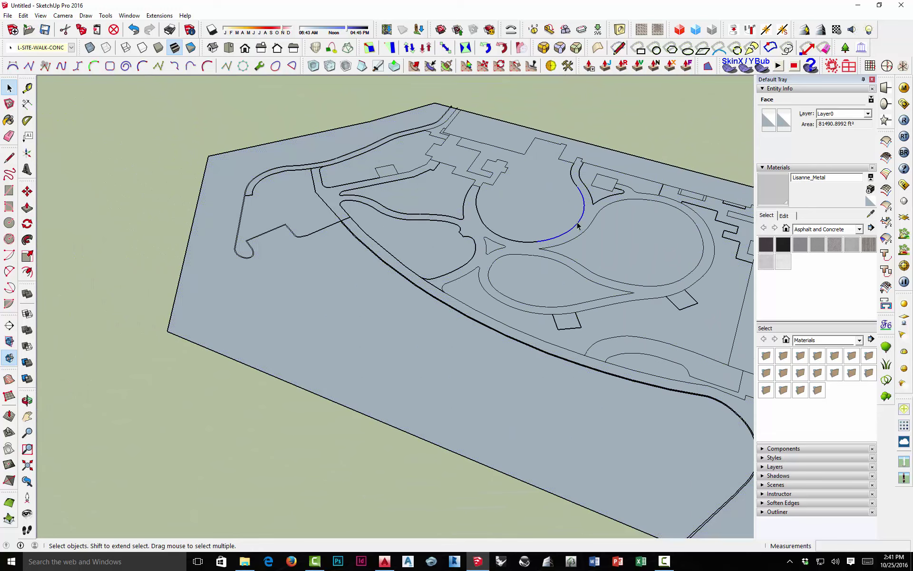
pyautogui.click(556, 187)
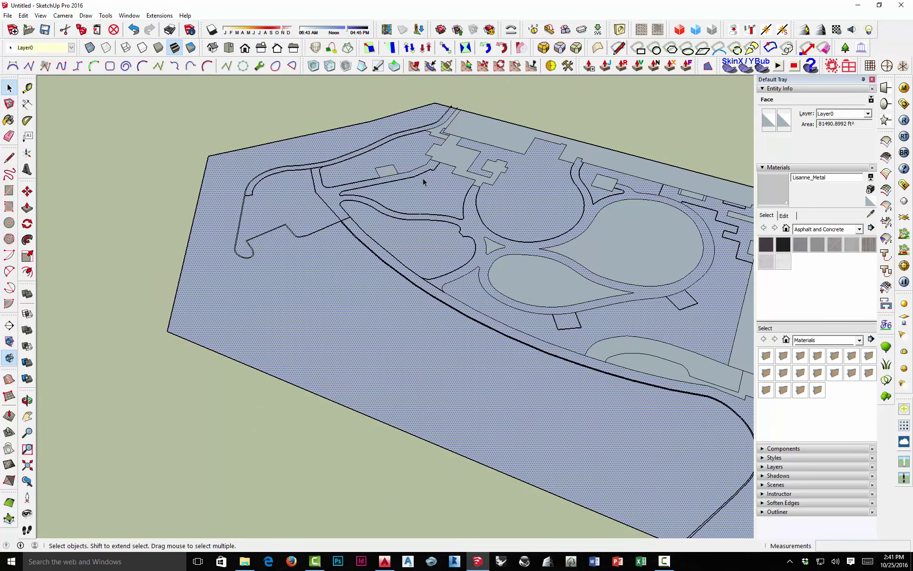
pyautogui.click(464, 157)
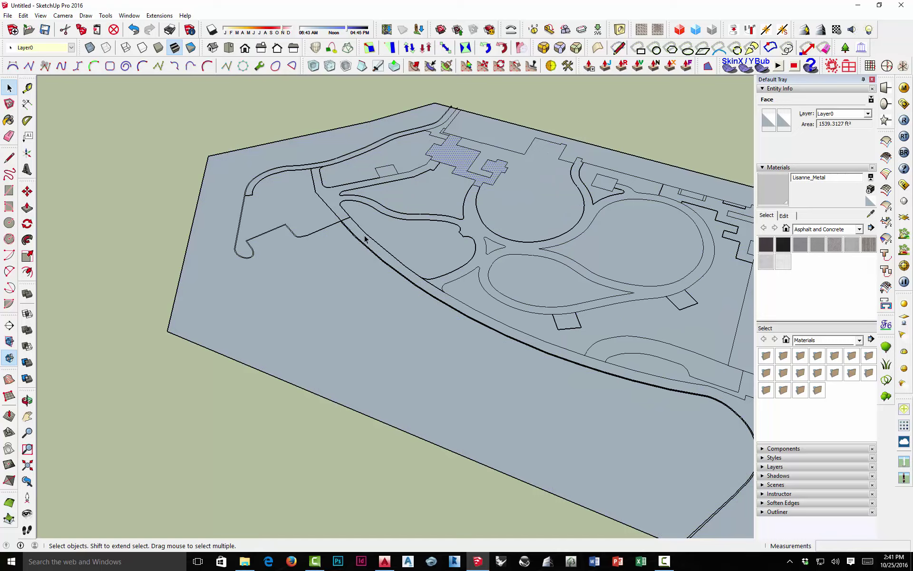
# Step: Delete all the imported linework and generated faces from the model
pyautogui.scroll(-3, 365, 239)
pyautogui.scroll(3, 394, 238)
pyautogui.moveTo(420, 238)
pyautogui.mouseDown(button='middle')
pyautogui.moveTo(526, 198)
pyautogui.moveTo(462, 270)
pyautogui.mouseUp(button='middle')
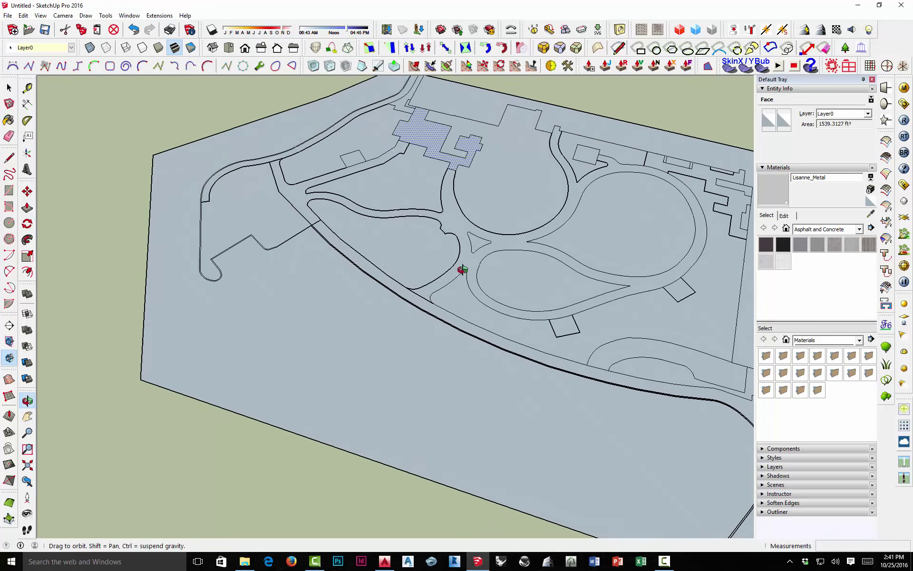
pyautogui.scroll(3, 461, 232)
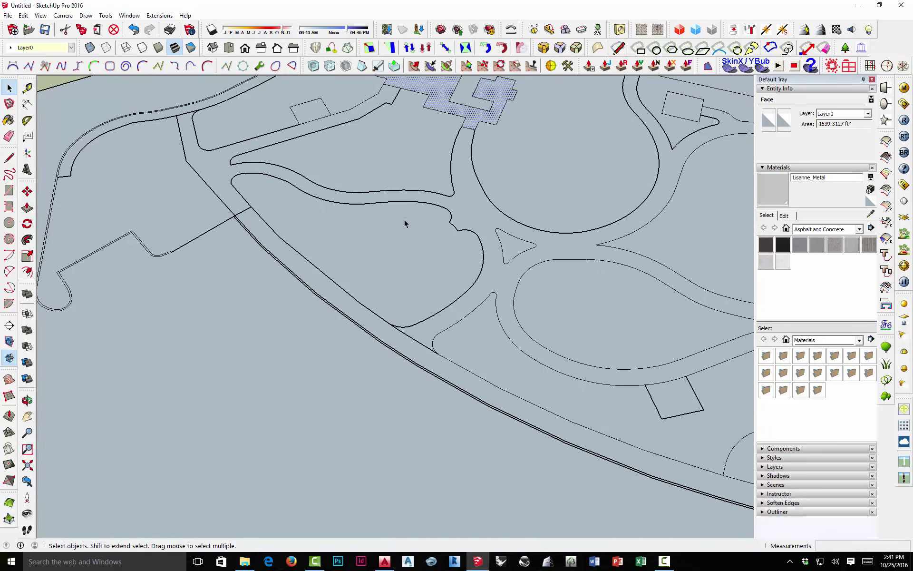
pyautogui.scroll(-5, 404, 223)
pyautogui.scroll(-5, 372, 139)
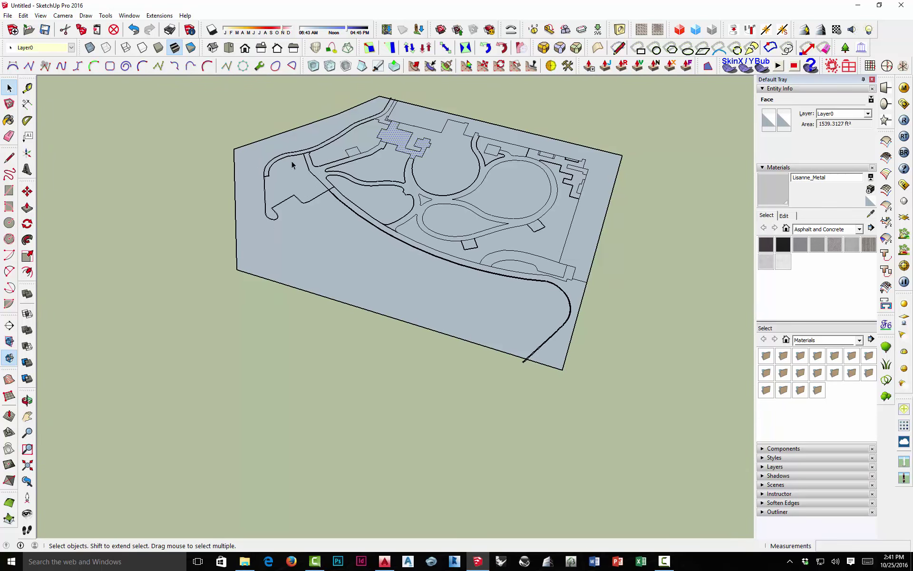
pyautogui.hotkey('ctrl', 'a')
pyautogui.press('Delete')
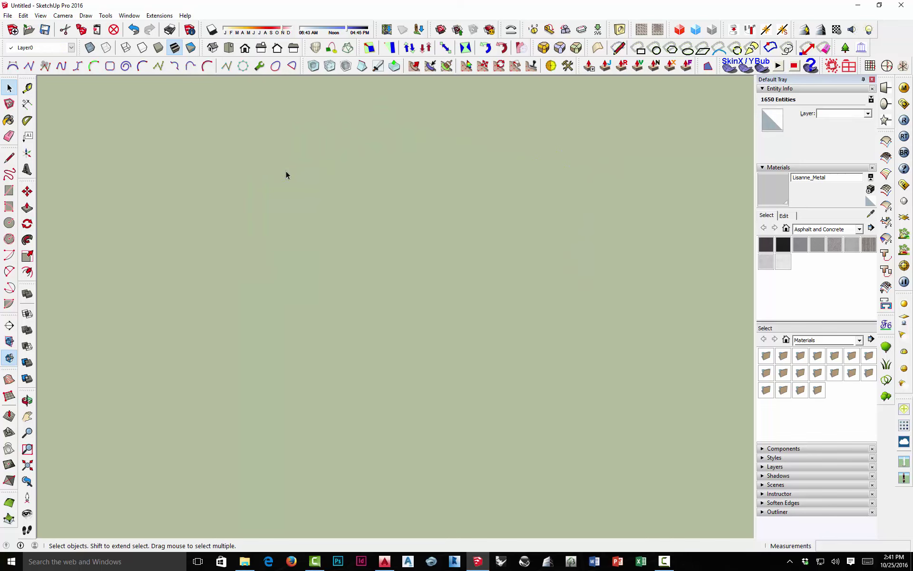
# Step: Switch to AutoCAD's Healing Garden-2016 drawing and, for a layer isolation, pick the northwest curb and road edge lines and the boundary line
pyautogui.click(384, 562)
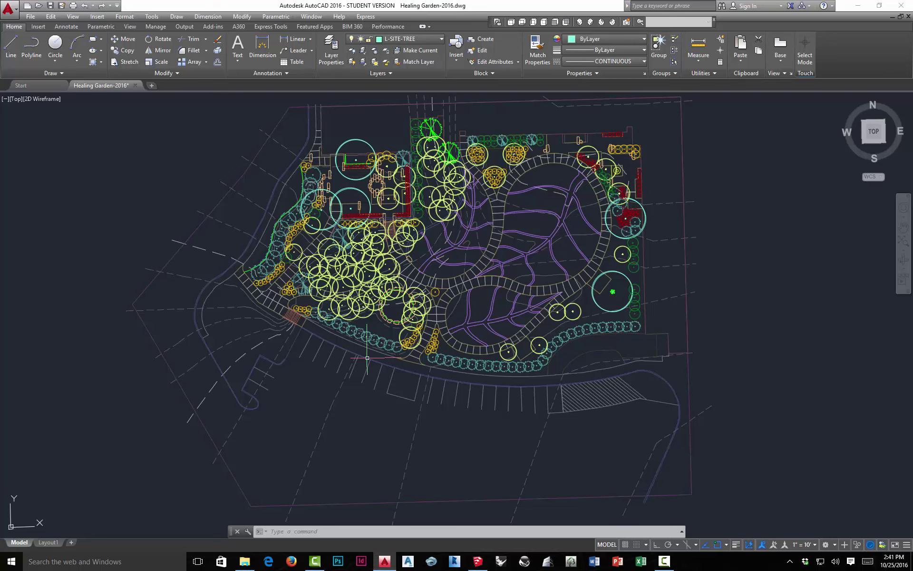
pyautogui.click(362, 51)
pyautogui.scroll(5, 304, 178)
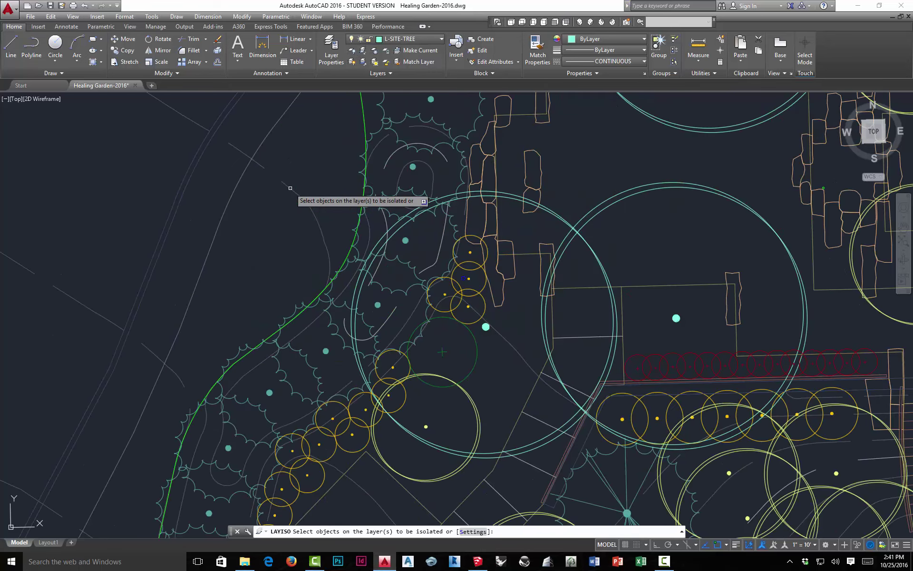
pyautogui.click(242, 185)
pyautogui.click(196, 166)
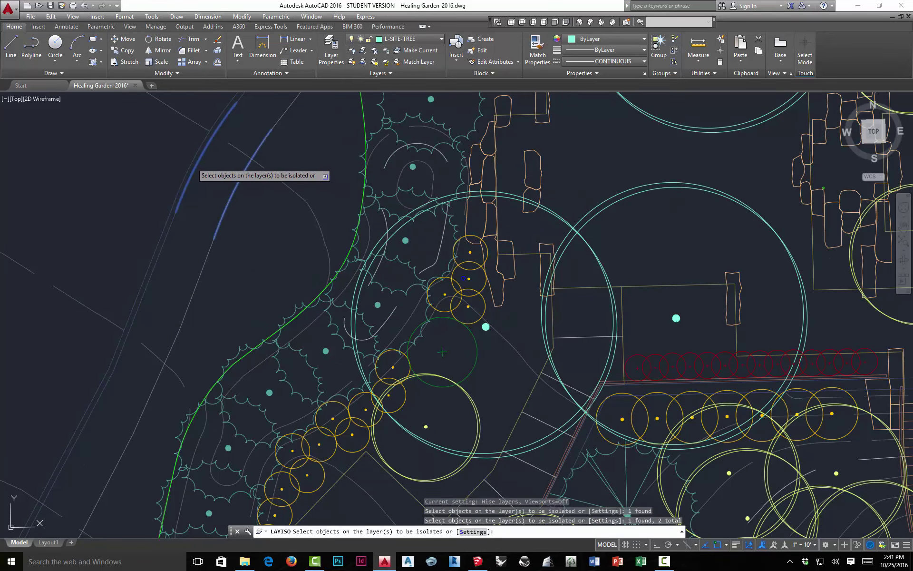
pyautogui.scroll(-5, 197, 171)
pyautogui.click(195, 183)
pyautogui.click(195, 183)
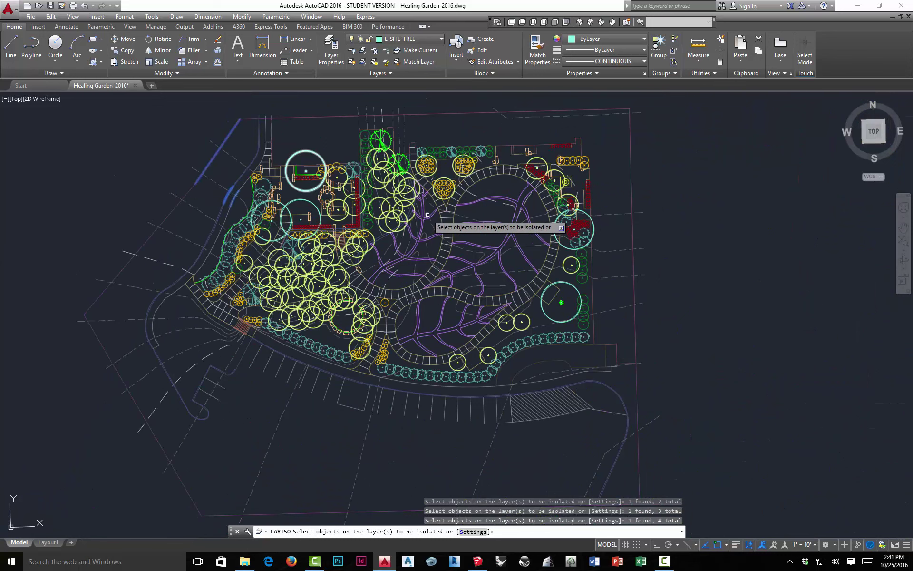
# Step: Add the vertical line along the garden's east side and the curved line near the southeast corner to the isolation selection
pyautogui.click(597, 290)
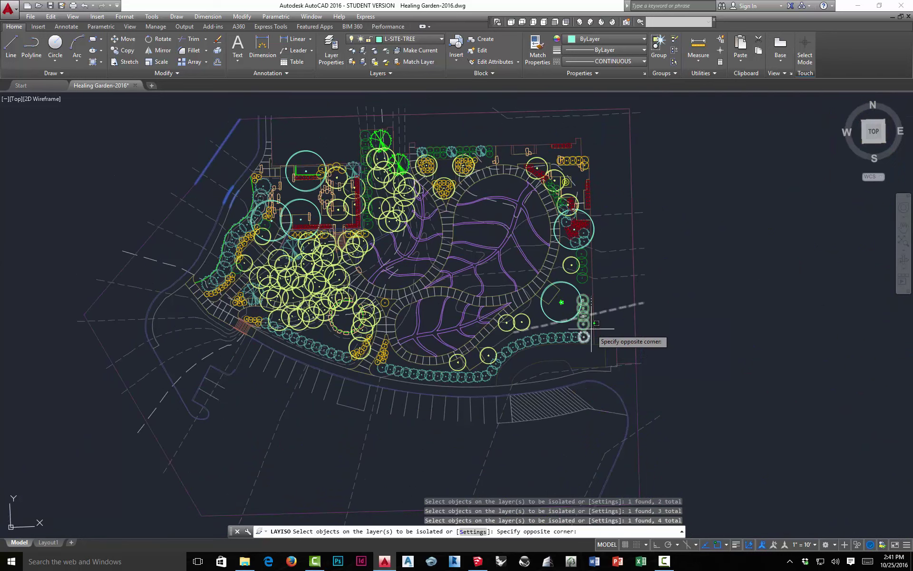
pyautogui.click(595, 294)
pyautogui.click(594, 292)
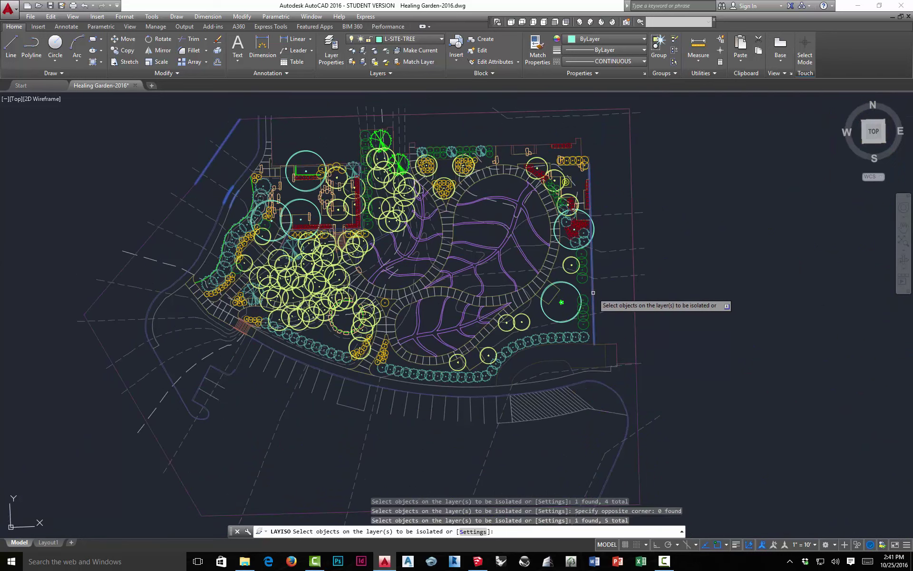
pyautogui.click(557, 360)
pyautogui.scroll(5, 447, 301)
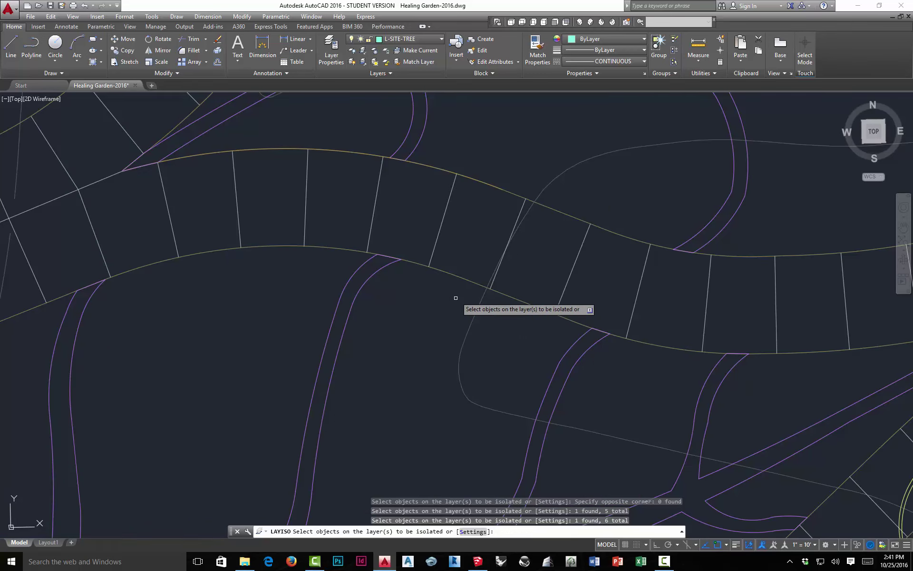
# Step: Add the inner garden path edge and the small rectangular pad beside the path, and isolate the layers of all picked objects
pyautogui.click(465, 281)
pyautogui.scroll(-7, 457, 284)
pyautogui.scroll(8, 491, 286)
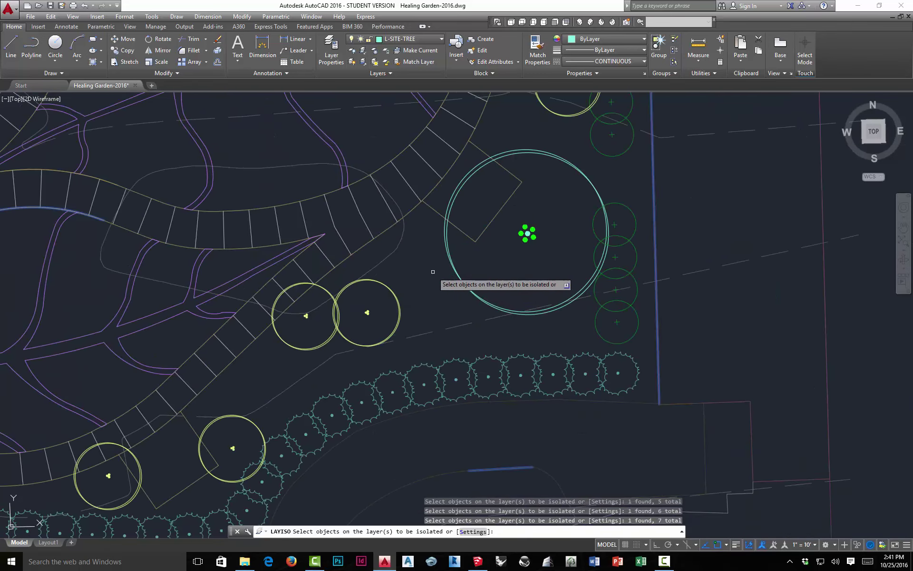
pyautogui.click(431, 209)
pyautogui.scroll(-2, 499, 265)
pyautogui.scroll(-6, 499, 264)
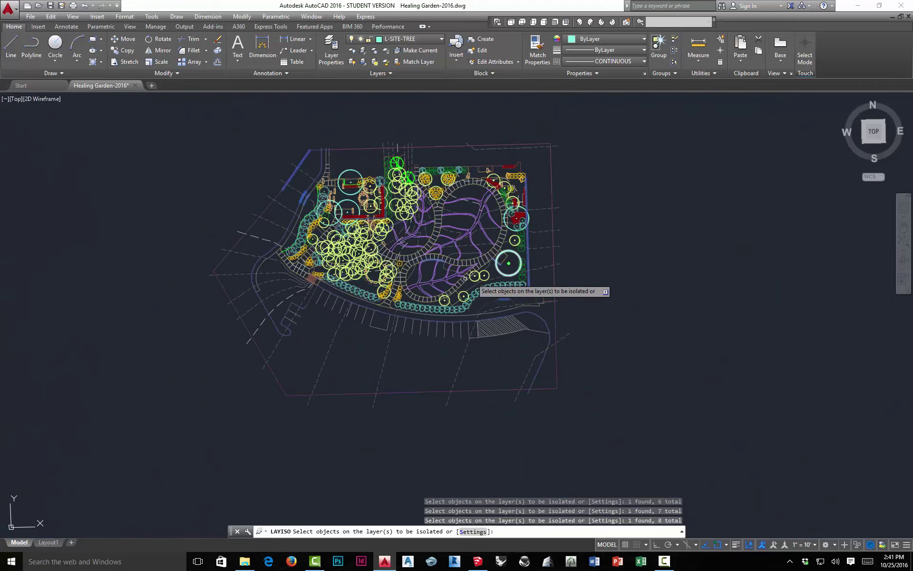
pyautogui.scroll(5, 390, 257)
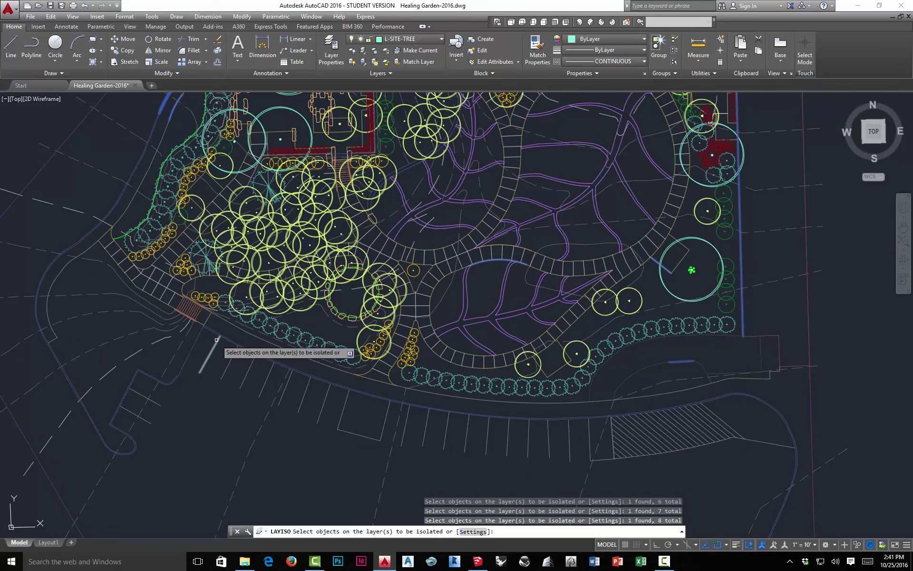
pyautogui.moveTo(318, 282)
pyautogui.mouseDown(button='middle')
pyautogui.moveTo(341, 334)
pyautogui.moveTo(357, 333)
pyautogui.mouseUp(button='middle')
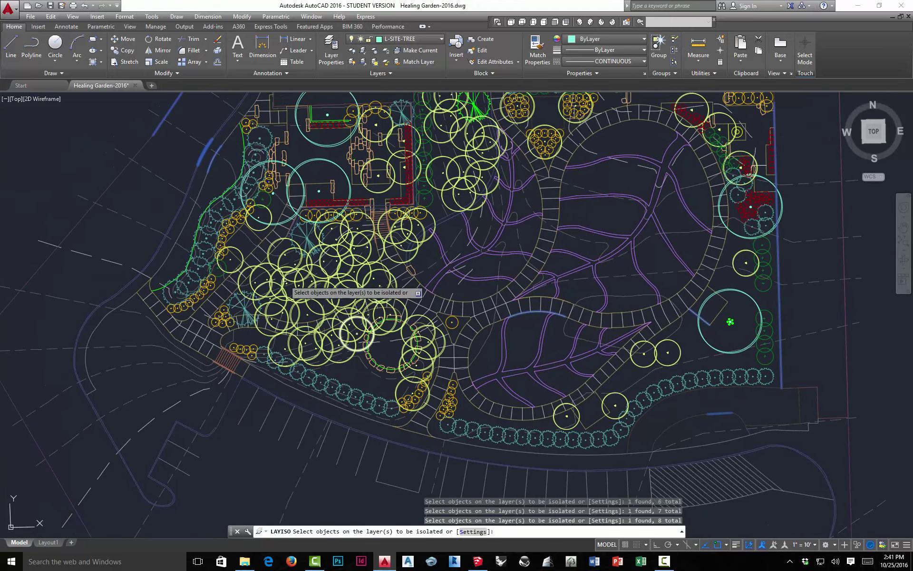
pyautogui.rightClick(80, 136)
pyautogui.click(100, 137)
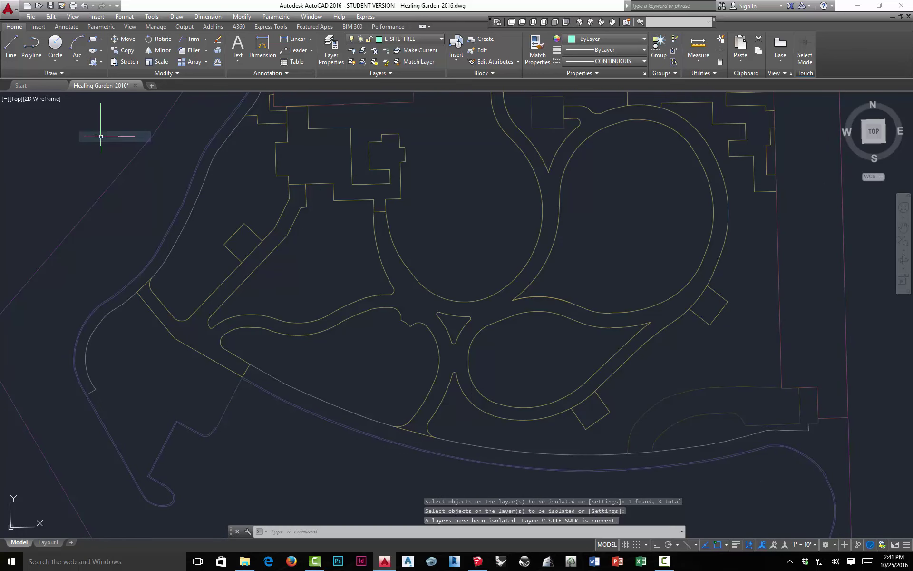
pyautogui.scroll(-2, 380, 305)
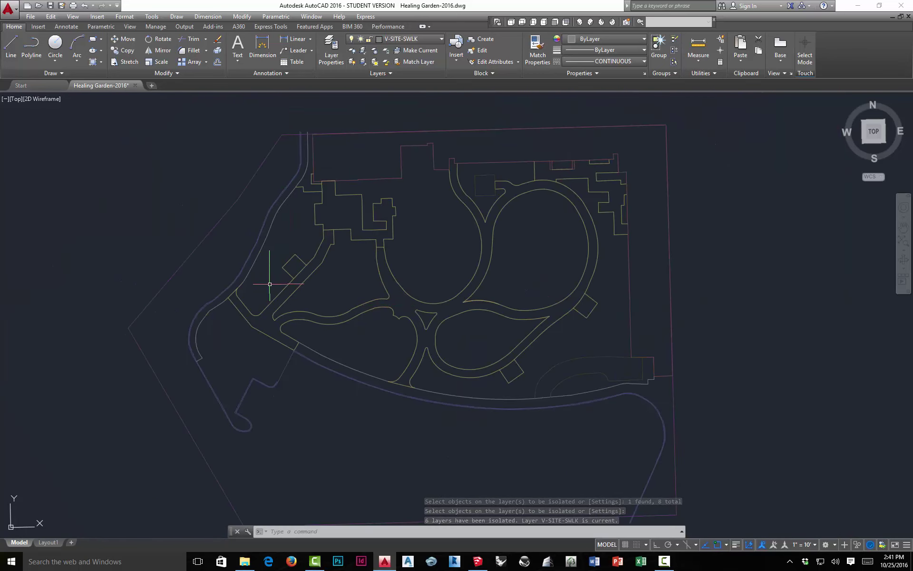
# Step: Restore the hidden layers and, for a new layer isolation, pick the green planting edge, the northwest sidewalk and curb lines, and the boundary line
pyautogui.click(363, 62)
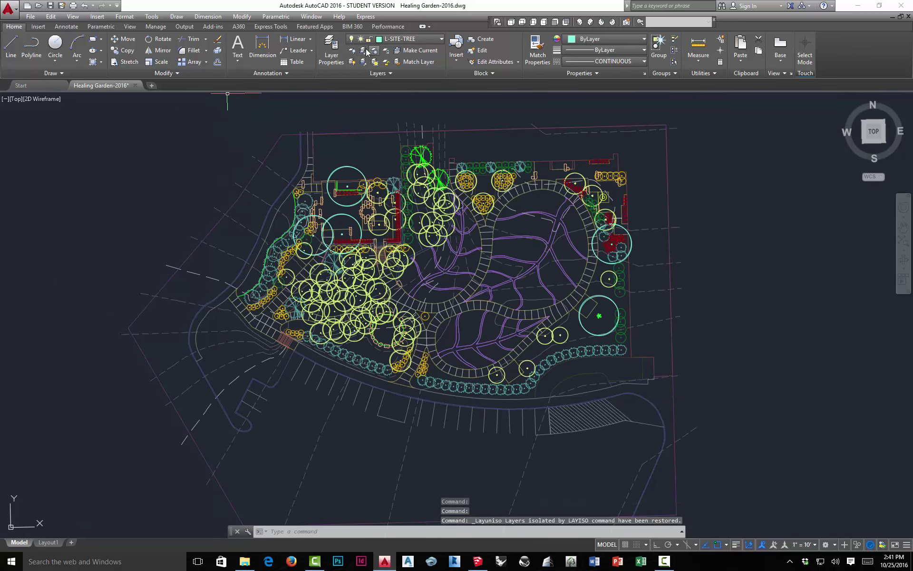
pyautogui.click(364, 51)
pyautogui.scroll(3, 278, 231)
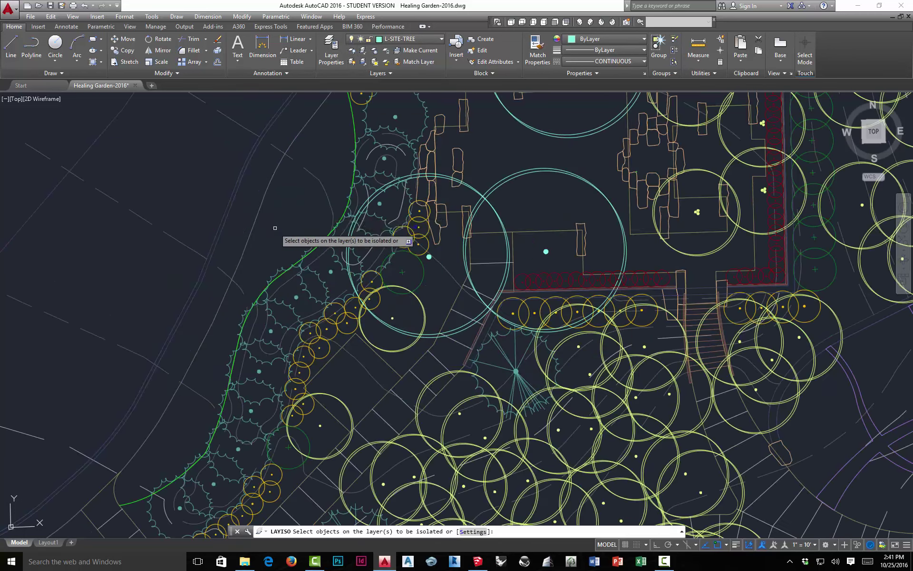
pyautogui.click(355, 122)
pyautogui.click(299, 128)
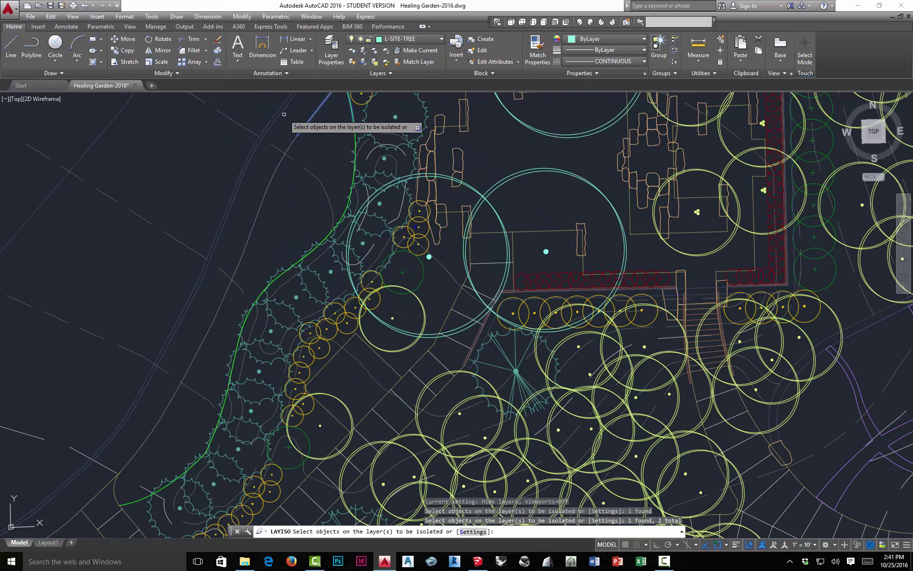
pyautogui.click(279, 114)
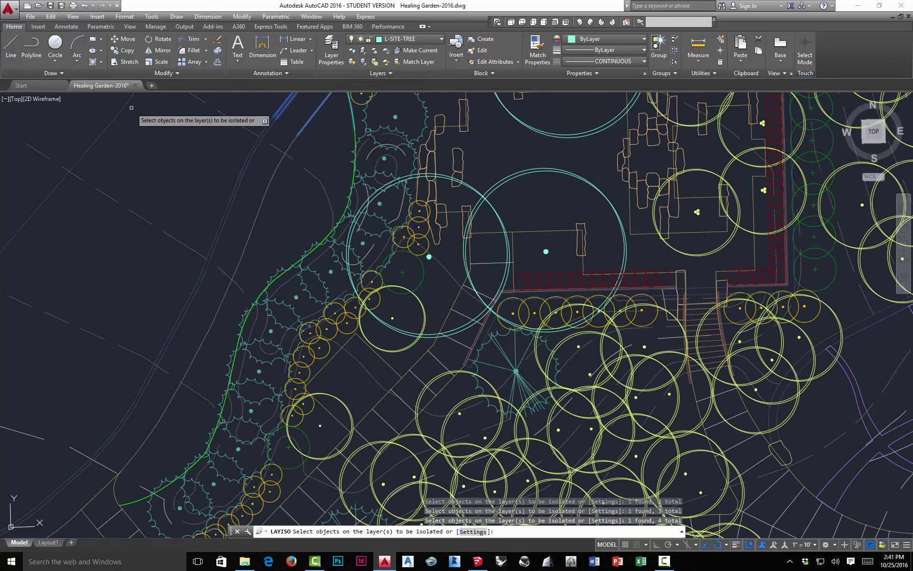
pyautogui.click(116, 110)
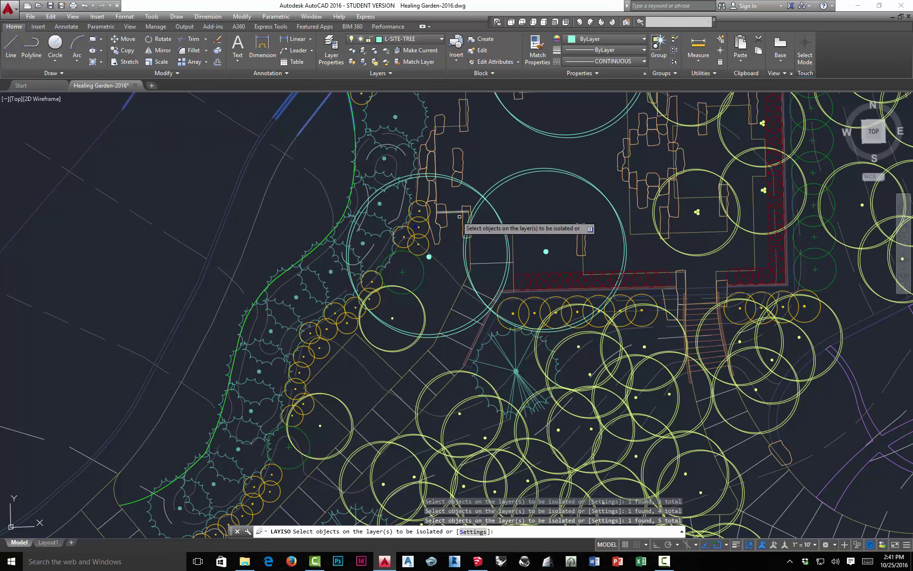
# Step: Add the patio edge, the southeast curved line and the small pad's edge to the selection, and isolate the layers of all picked objects
pyautogui.click(530, 230)
pyautogui.click(529, 228)
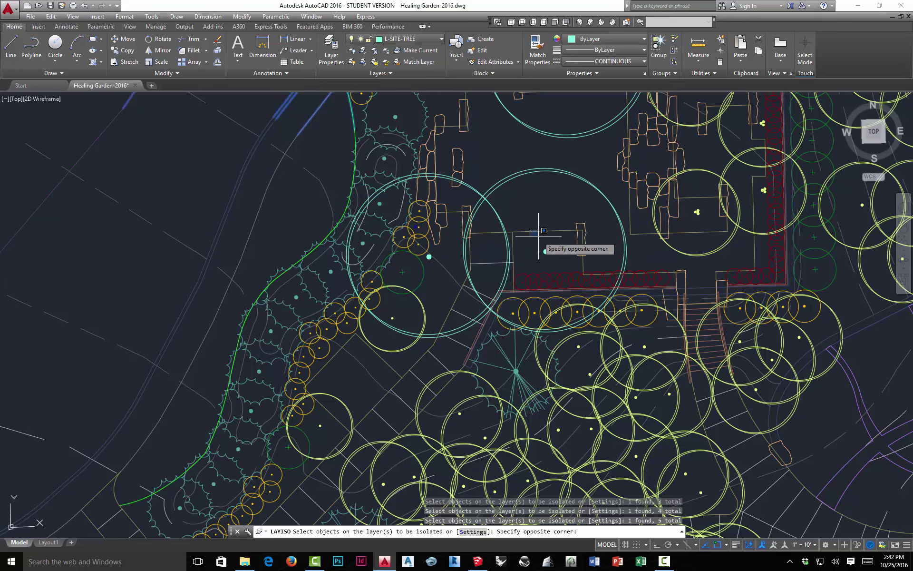
pyautogui.click(533, 230)
pyautogui.scroll(-5, 476, 209)
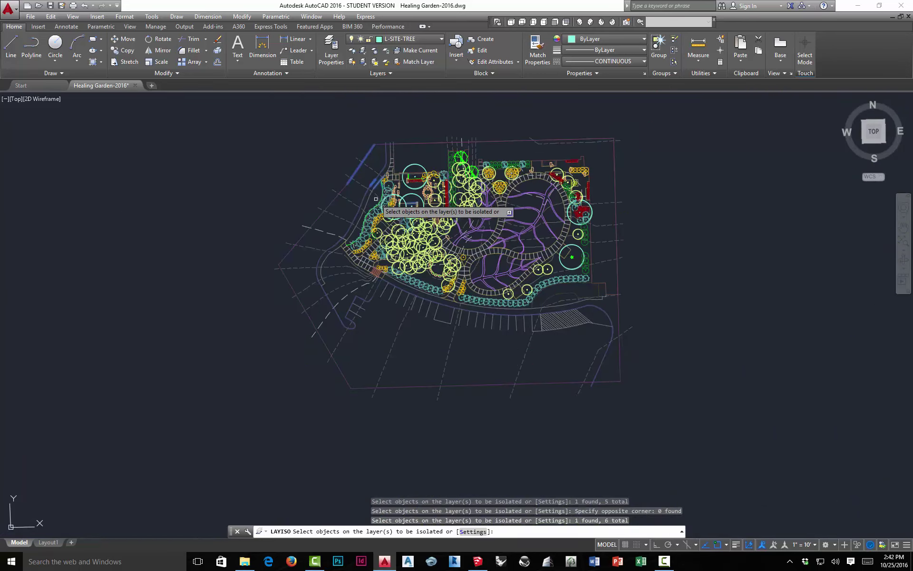
pyautogui.scroll(3, 507, 303)
pyautogui.click(643, 253)
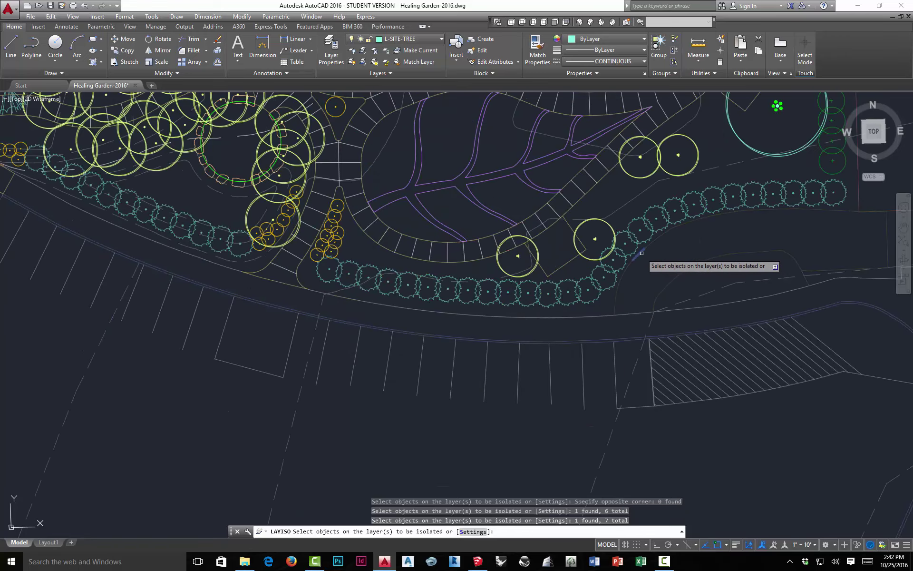
pyautogui.click(563, 235)
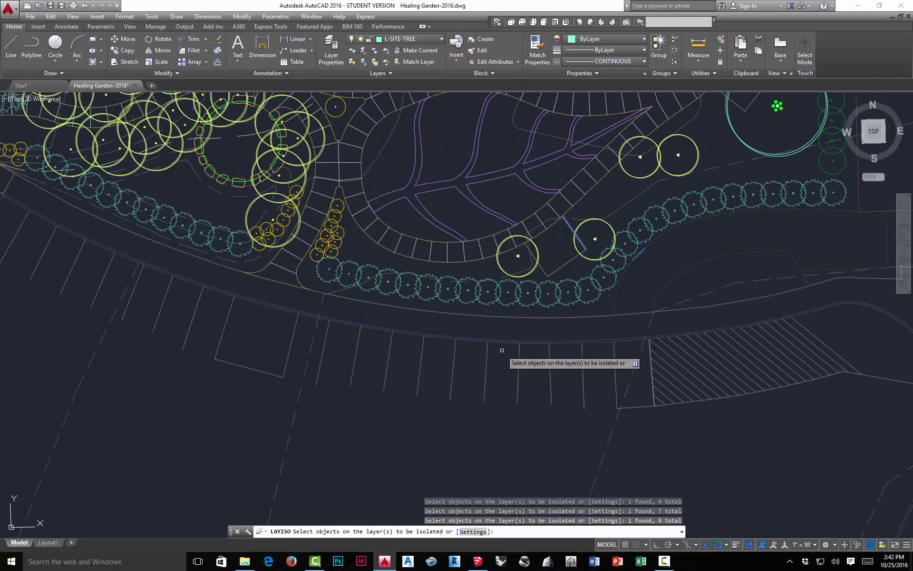
pyautogui.scroll(-5, 500, 347)
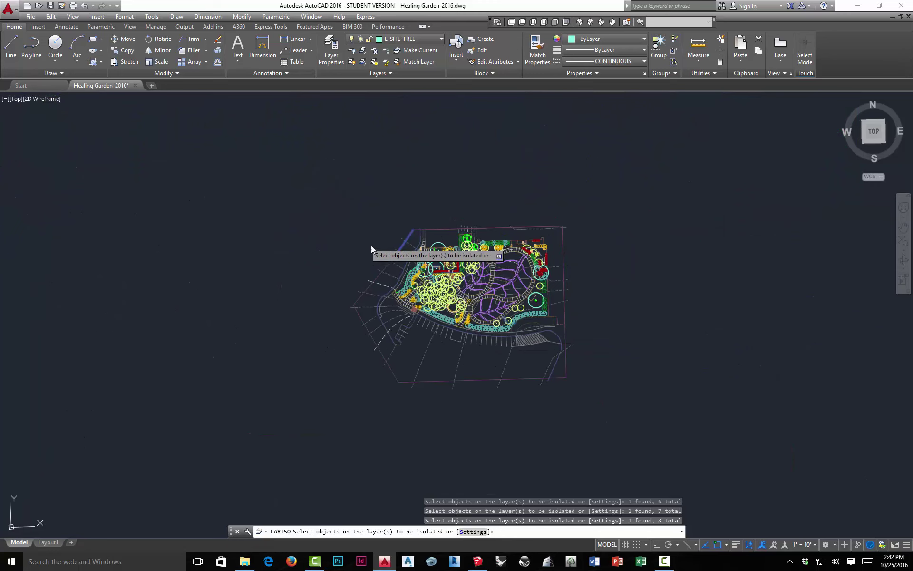
pyautogui.rightClick(373, 248)
pyautogui.click(382, 252)
pyautogui.scroll(4, 451, 297)
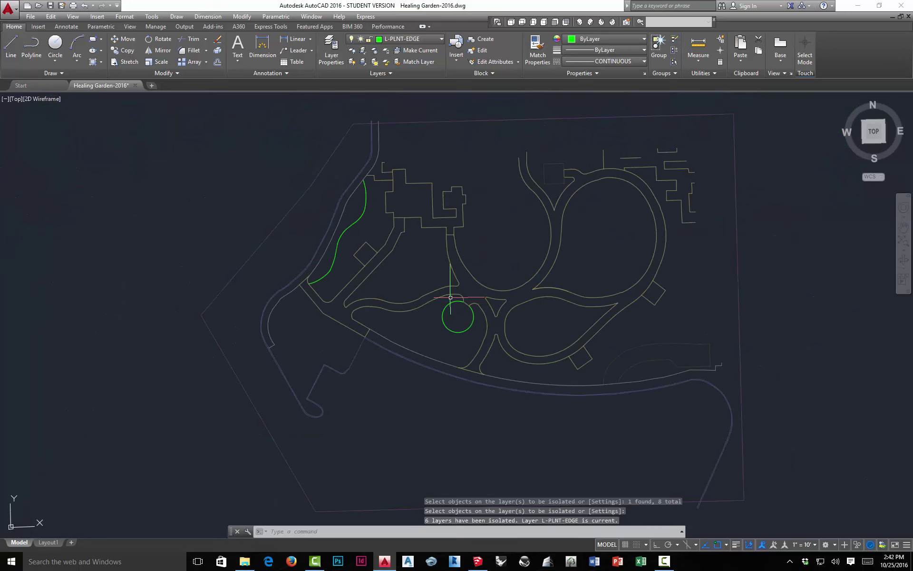
# Step: Restore all layers and start a new layer isolation with the northwest boundary, curb and sidewalk lines, the green planting edge and the patio edge
pyautogui.click(362, 63)
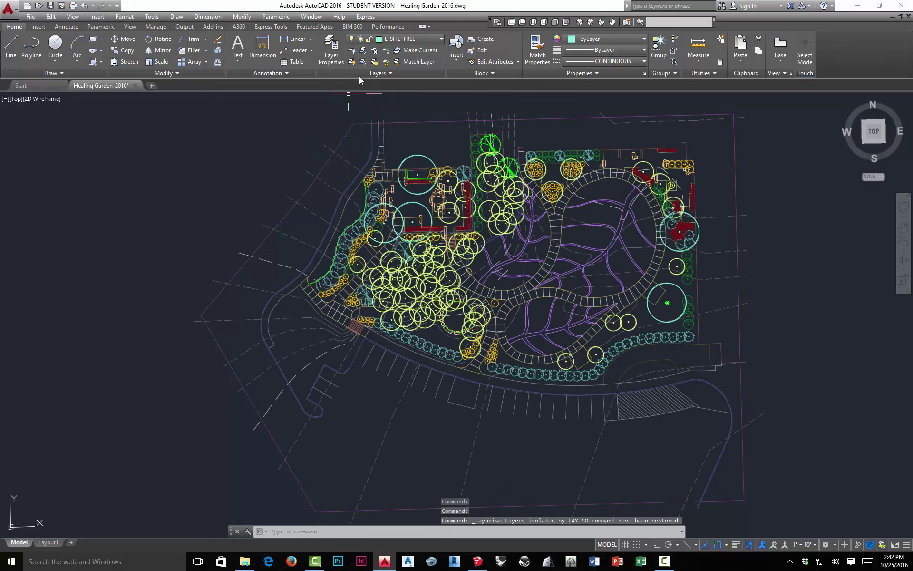
pyautogui.click(362, 51)
pyautogui.click(322, 170)
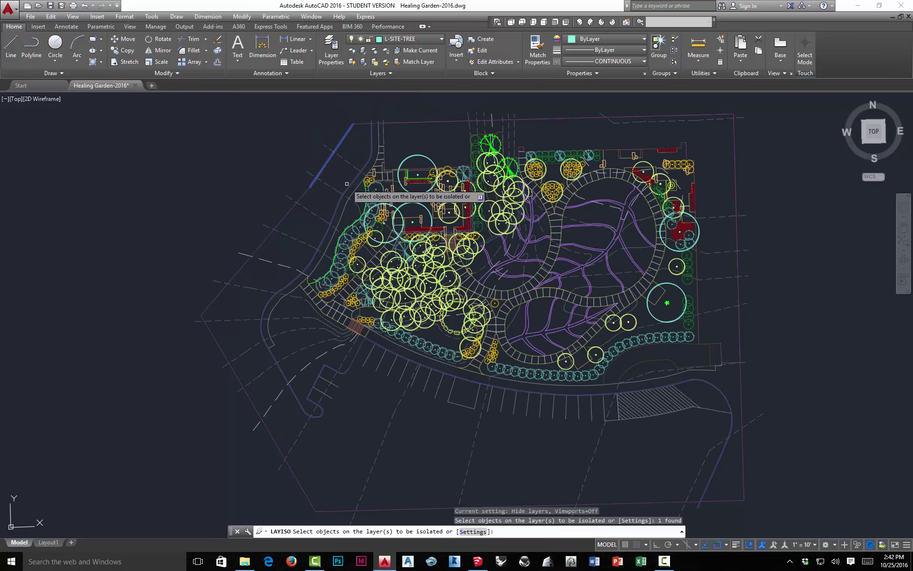
pyautogui.scroll(4, 349, 182)
pyautogui.click(355, 183)
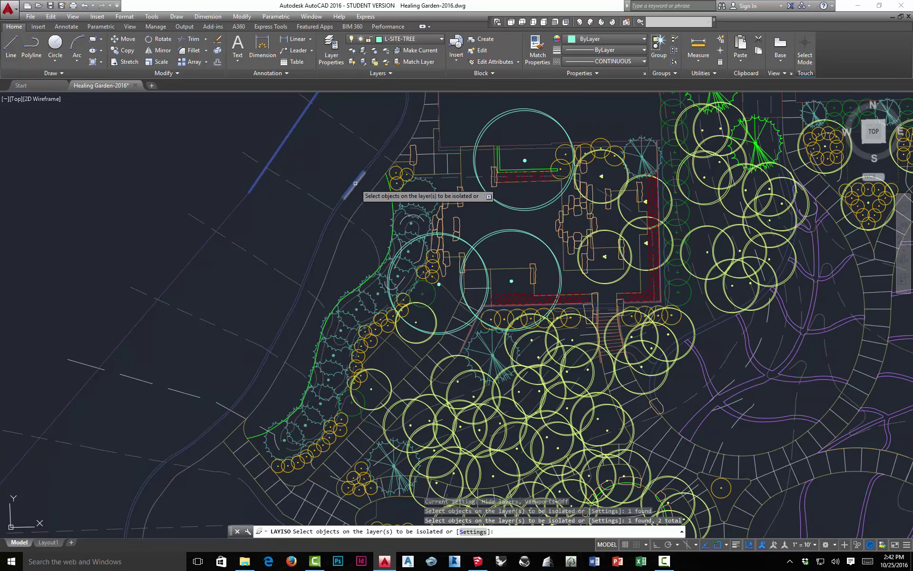
pyautogui.click(367, 195)
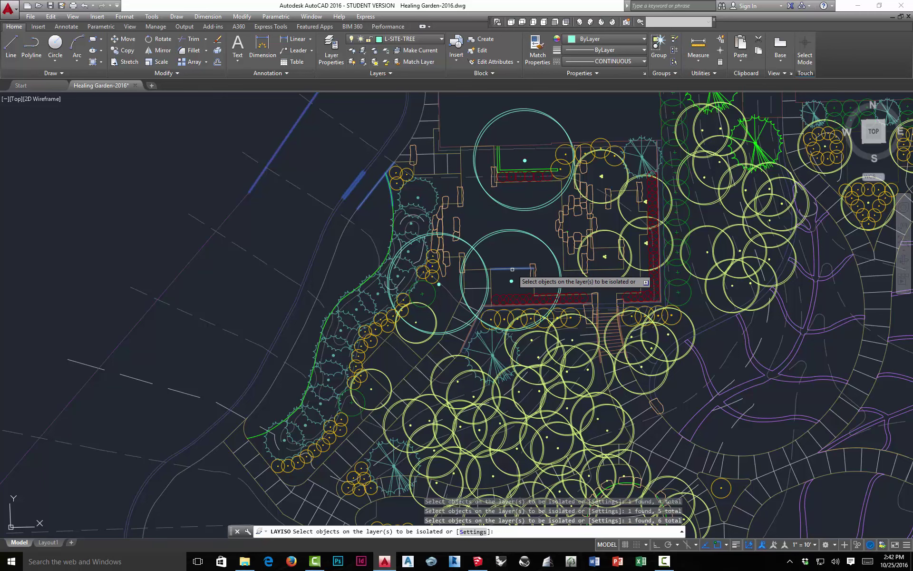
# Step: Add the curved inner garden path edge and the edge of the small pad beside the eastern path to the isolation selection
pyautogui.scroll(-2, 497, 265)
pyautogui.scroll(2, 619, 381)
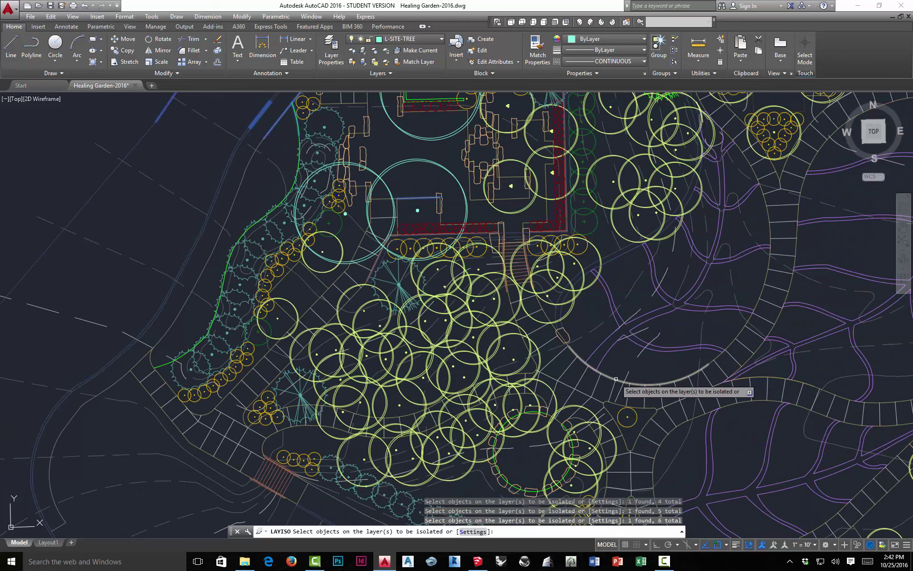
pyautogui.scroll(-4, 571, 352)
pyautogui.scroll(4, 647, 364)
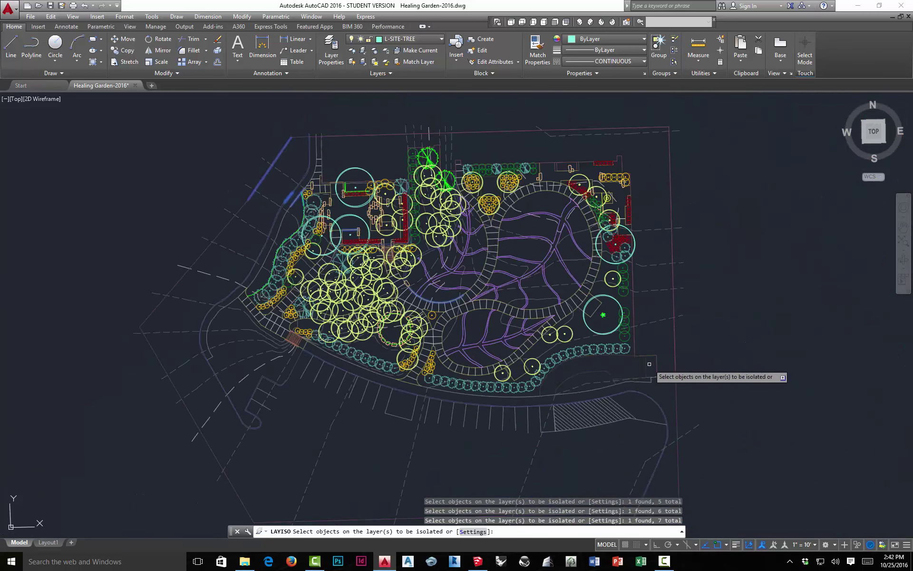
pyautogui.click(548, 285)
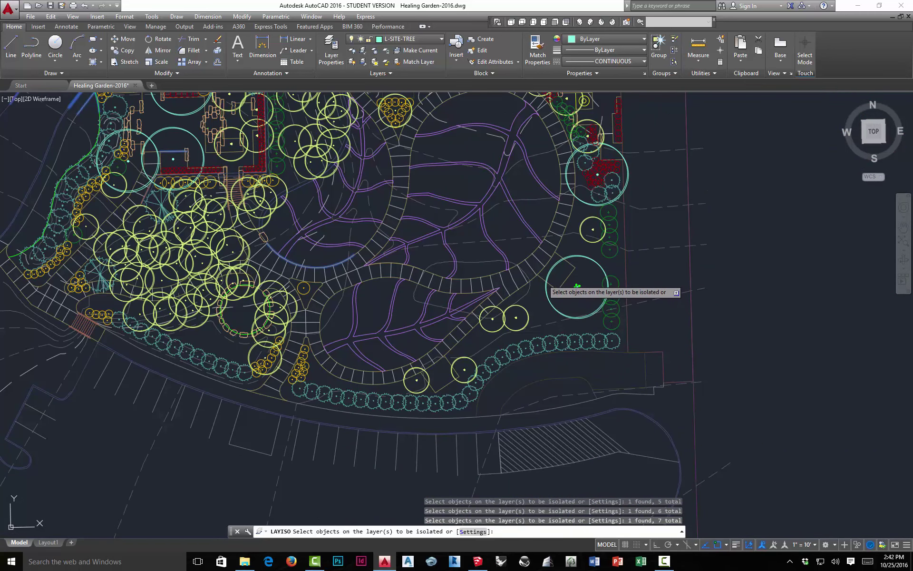
pyautogui.click(548, 284)
# Step: Add the vertical line along the garden's east side and the southeast curved line, and isolate the layers of all picked objects
pyautogui.click(627, 274)
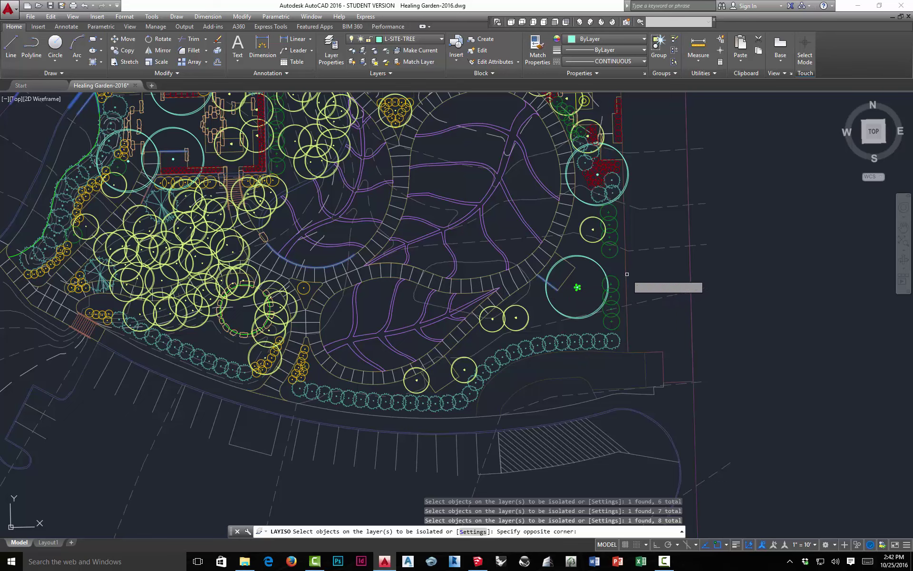
pyautogui.click(627, 275)
pyautogui.click(625, 277)
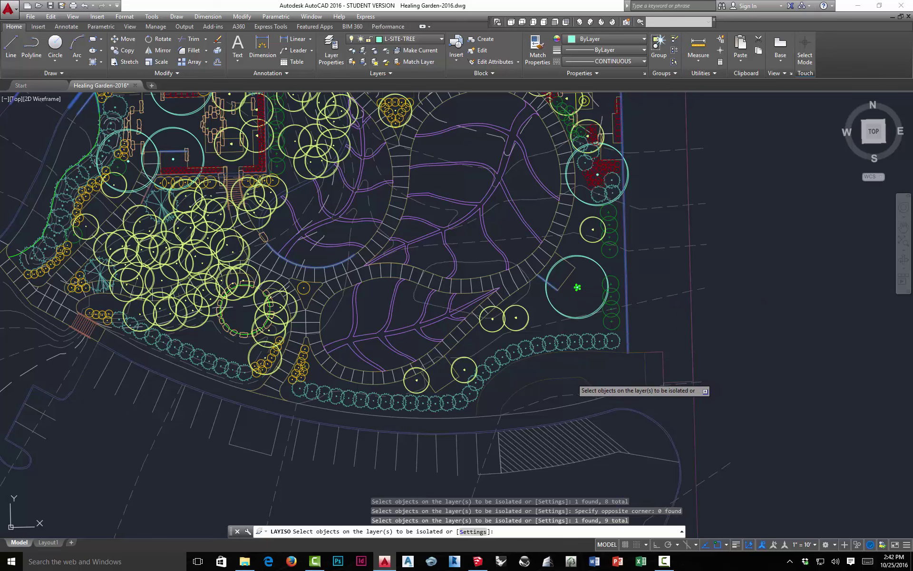
pyautogui.click(574, 377)
pyautogui.rightClick(785, 320)
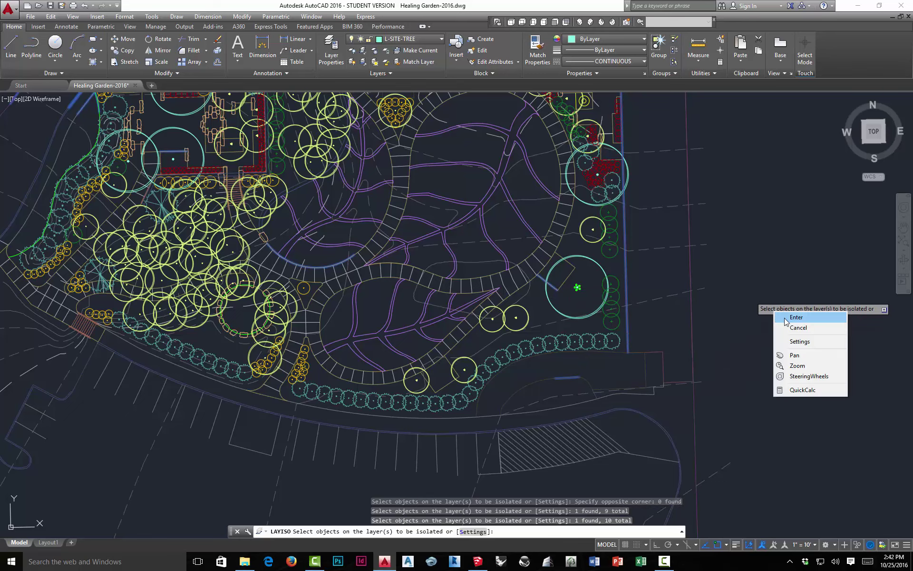
pyautogui.click(796, 317)
pyautogui.scroll(-2, 784, 317)
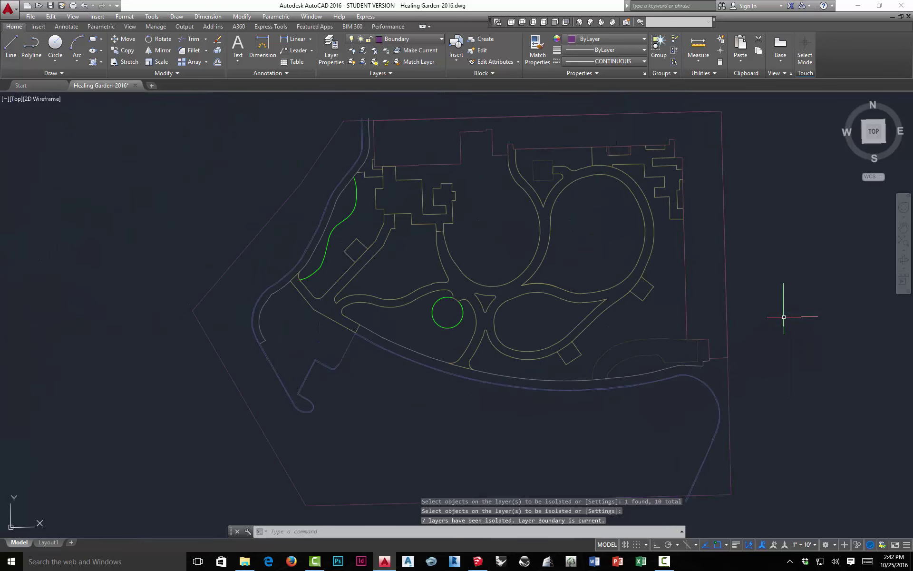
pyautogui.moveTo(611, 251)
pyautogui.mouseDown(button='middle')
pyautogui.moveTo(544, 208)
pyautogui.moveTo(548, 229)
pyautogui.moveTo(568, 239)
pyautogui.mouseUp(button='middle')
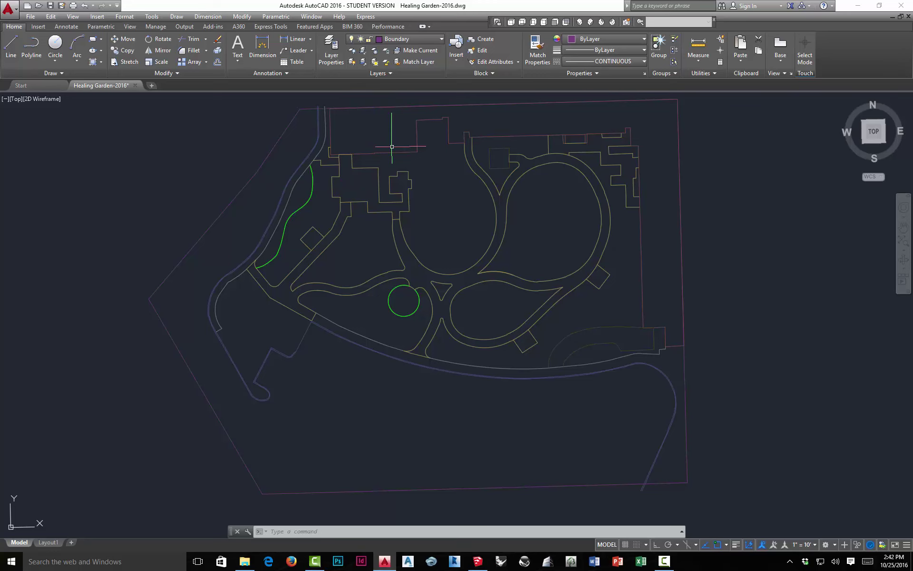
pyautogui.click(903, 208)
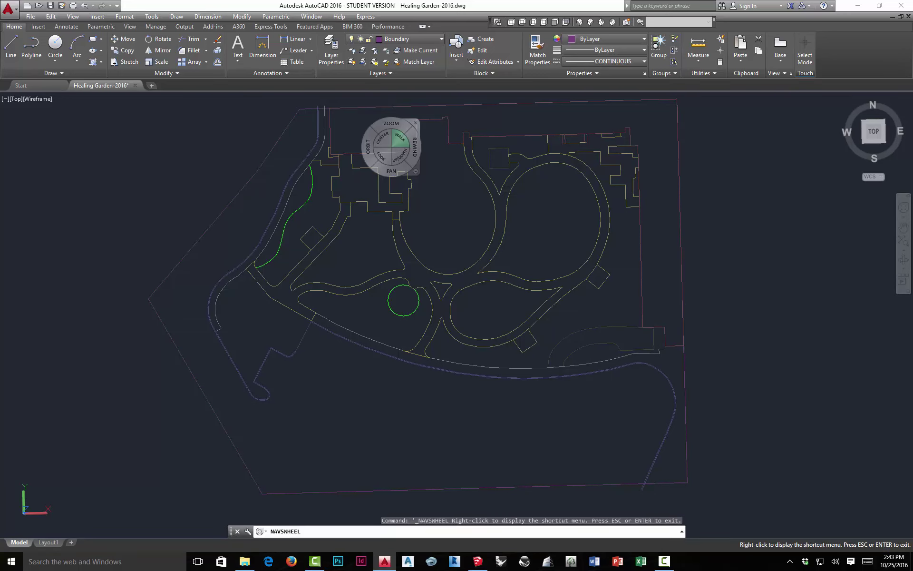
pyautogui.rightClick(416, 169)
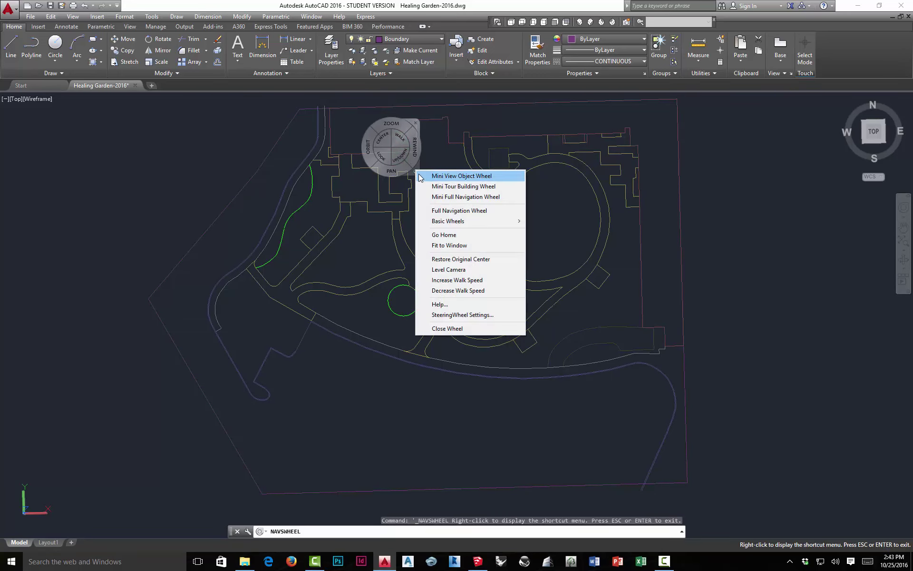
pyautogui.press('Escape')
pyautogui.press('Escape')
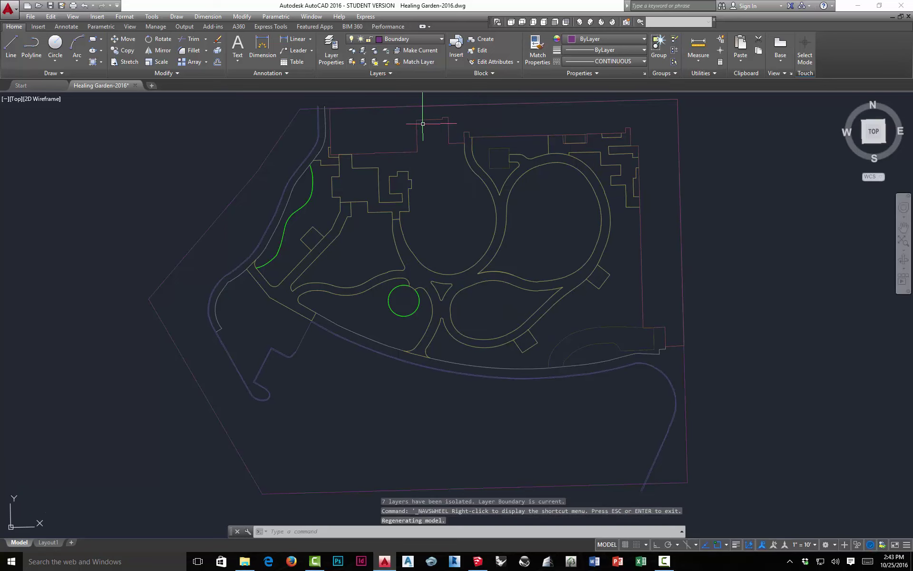
# Step: Start the WBLOCK command and select all the isolated site linework as the objects to write out
pyautogui.rightClick(438, 179)
pyautogui.moveTo(457, 195)
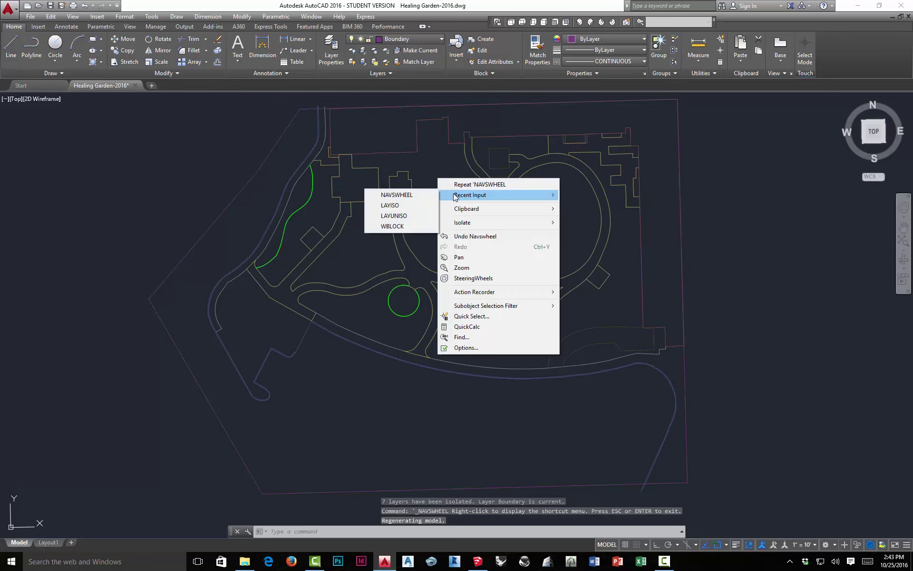
pyautogui.click(408, 226)
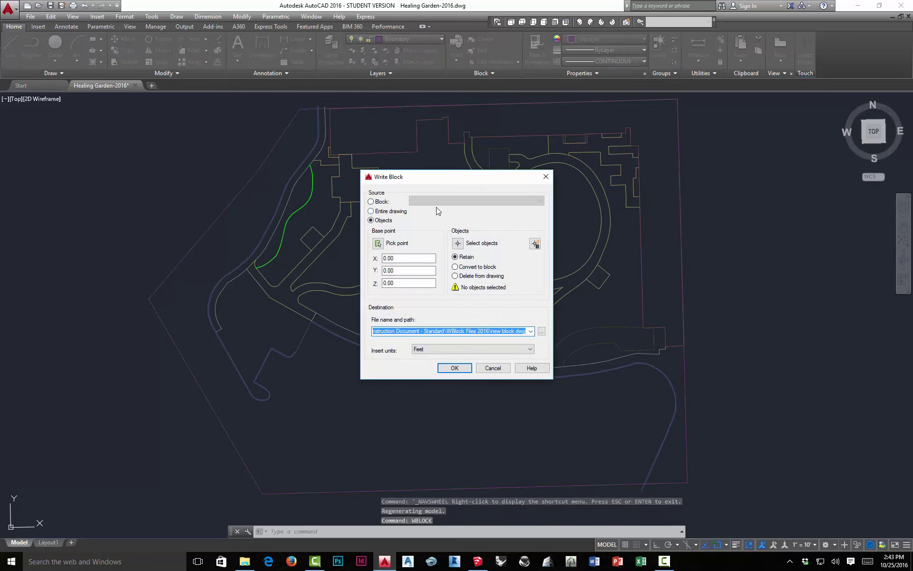
pyautogui.click(458, 244)
pyautogui.scroll(-3, 466, 252)
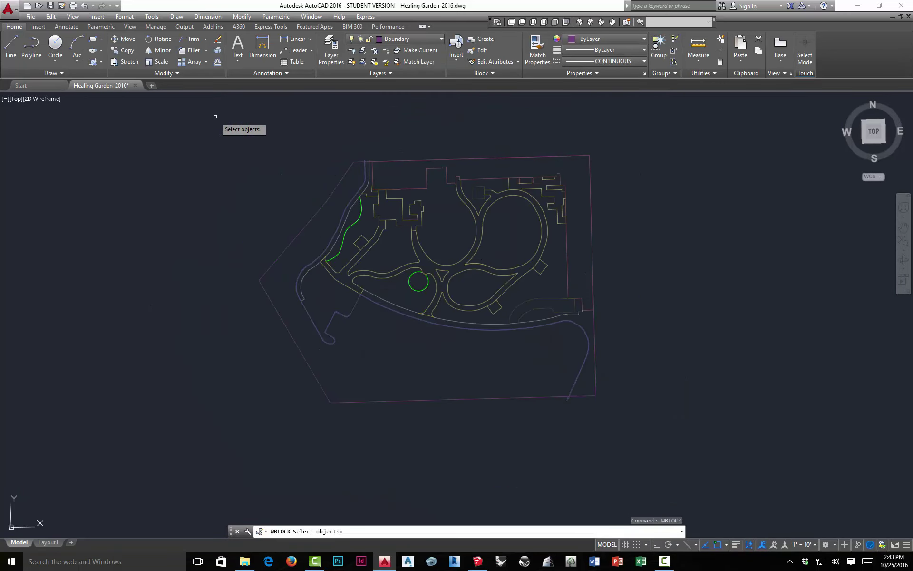
pyautogui.click(215, 117)
pyautogui.click(634, 410)
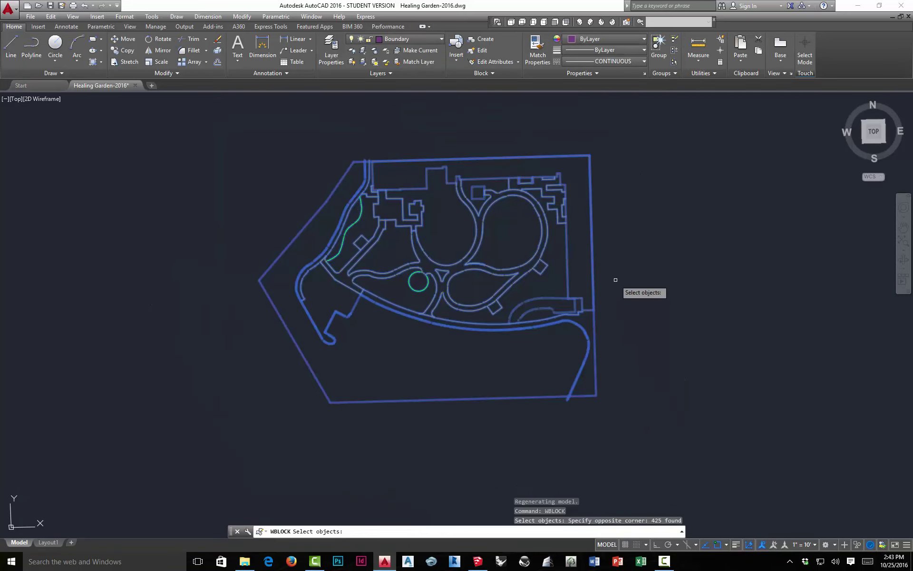
pyautogui.press('Return')
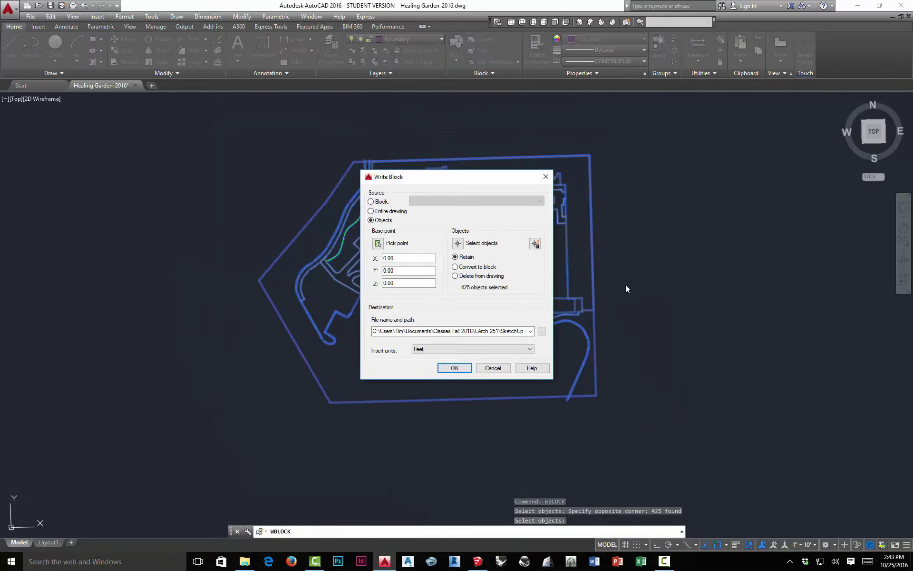
# Step: Write the selected objects to Hardscape.dwg in the WBlock Files 2016 folder, replacing the existing file
pyautogui.click(542, 331)
pyautogui.click(403, 220)
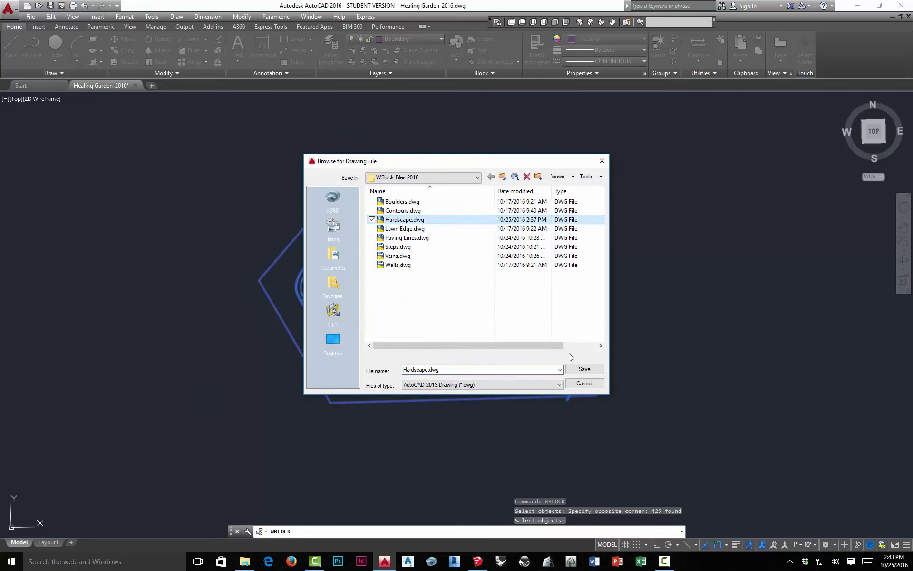
pyautogui.click(584, 370)
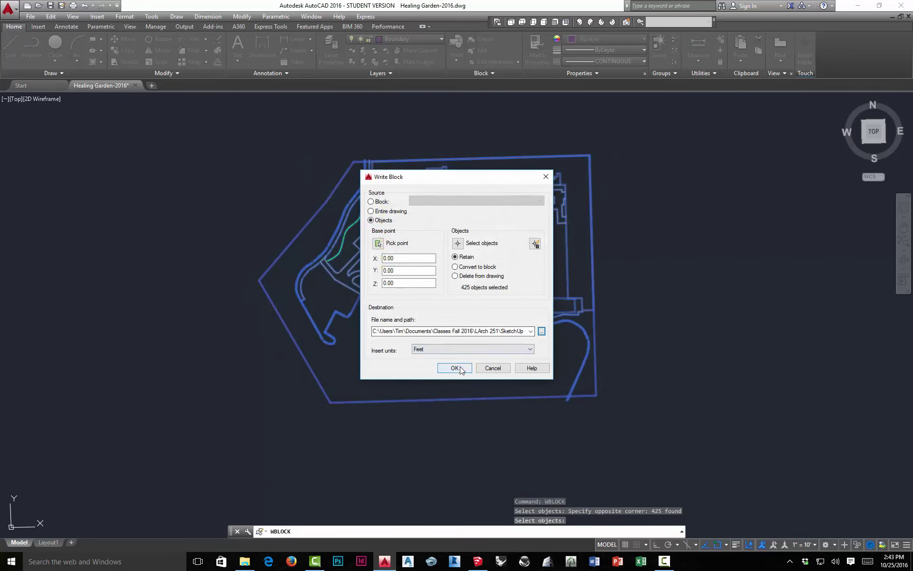
pyautogui.click(455, 368)
pyautogui.click(435, 280)
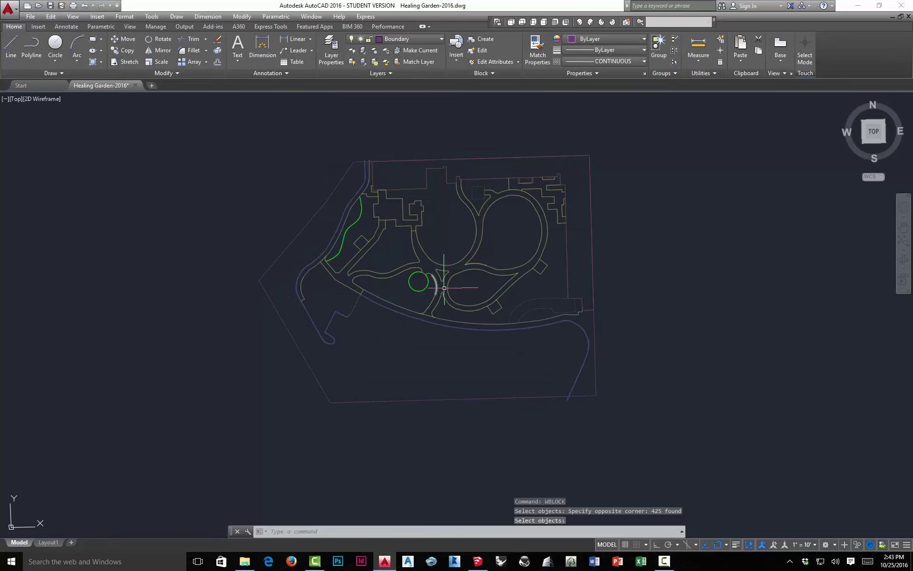
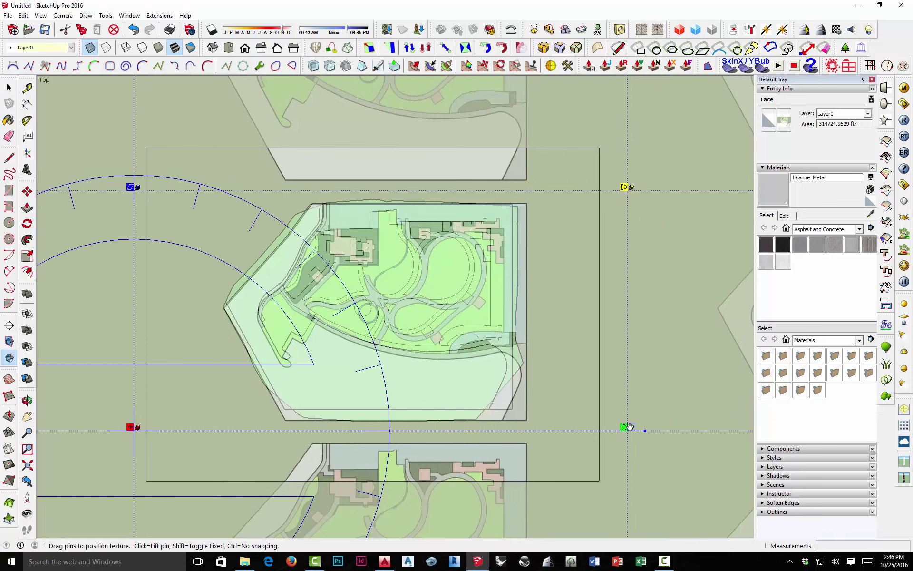
# Step: Scale down and shift the garden plan texture on the large rectangle so its paths line up with the imported site linework
pyautogui.moveTo(427, 318); pyautogui.dragTo(430, 312)
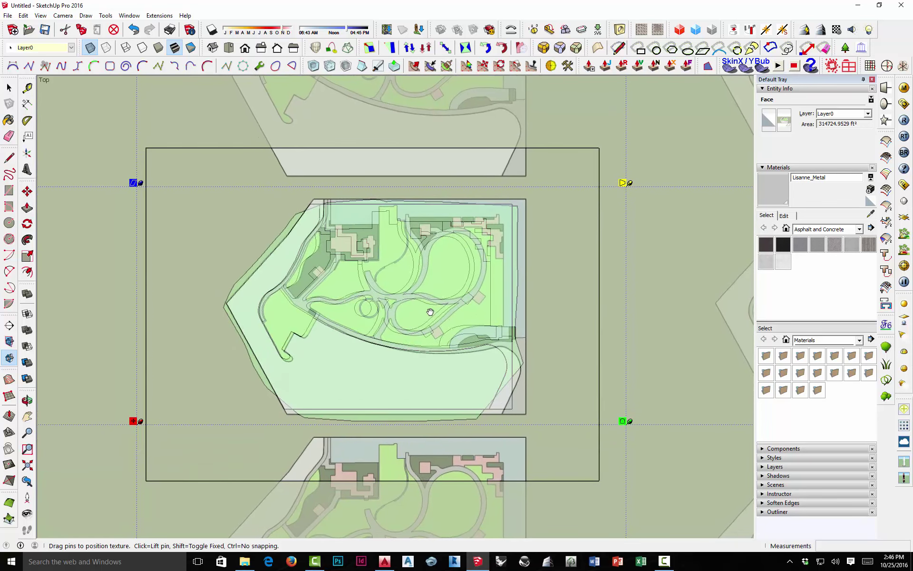
pyautogui.moveTo(629, 421); pyautogui.dragTo(617, 421)
pyautogui.moveTo(417, 295); pyautogui.dragTo(422, 290)
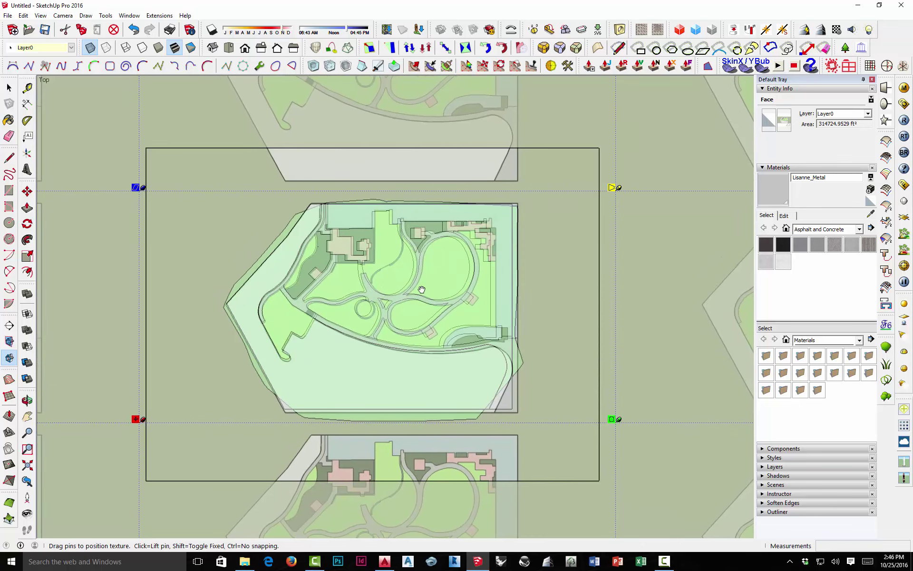
pyautogui.moveTo(615, 419); pyautogui.dragTo(604, 418)
pyautogui.moveTo(382, 289); pyautogui.dragTo(382, 285)
pyautogui.moveTo(613, 417); pyautogui.dragTo(614, 417)
# Step: Relocate the green scale/rotate pin farther outside the plan image, fine-tune the texture's scale and position, and accept the placement
pyautogui.click(613, 416)
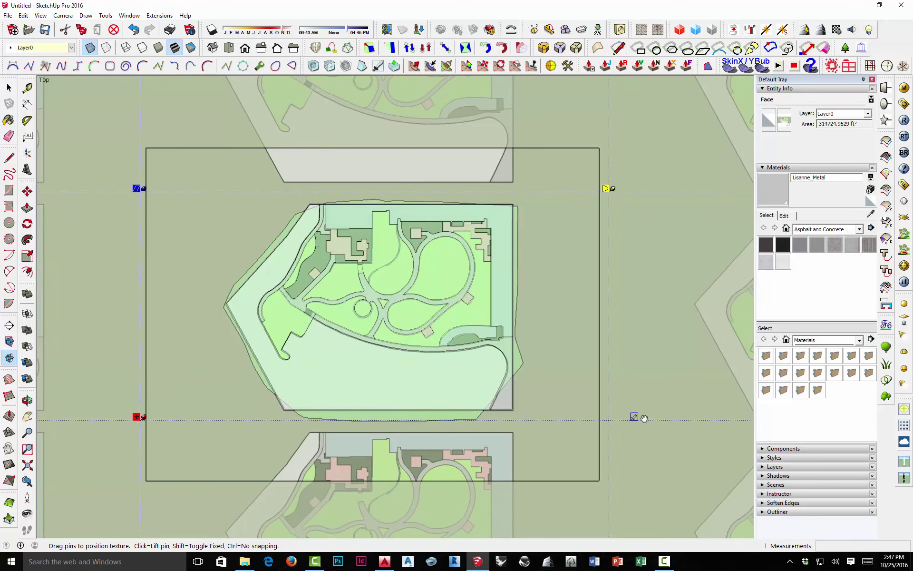
pyautogui.moveTo(675, 417); pyautogui.dragTo(670, 418)
pyautogui.scroll(3, 429, 308)
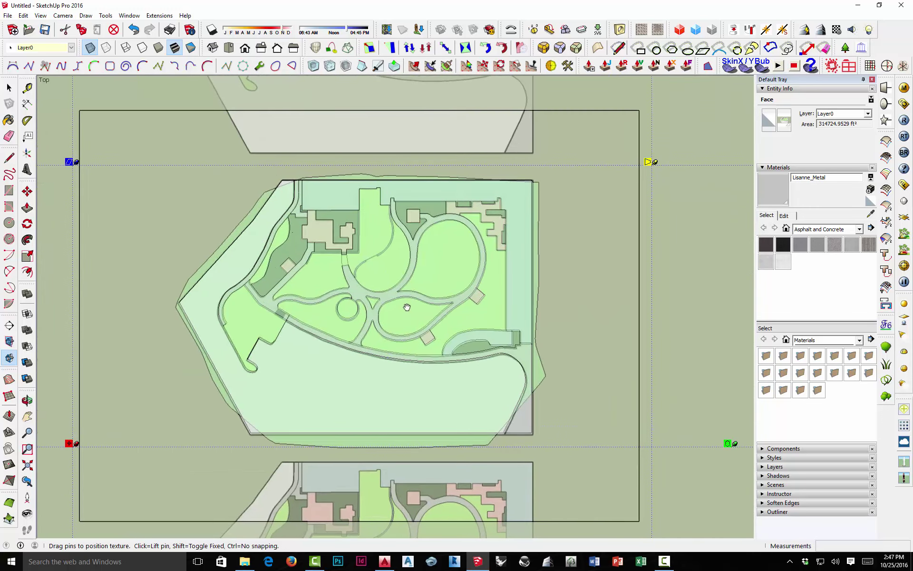
pyautogui.moveTo(408, 306); pyautogui.dragTo(409, 305)
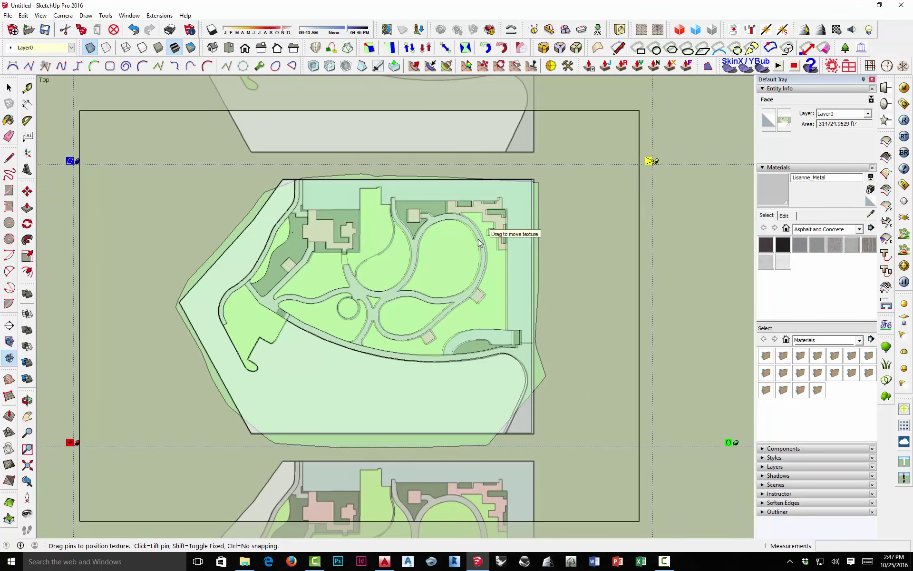
pyautogui.rightClick(572, 256)
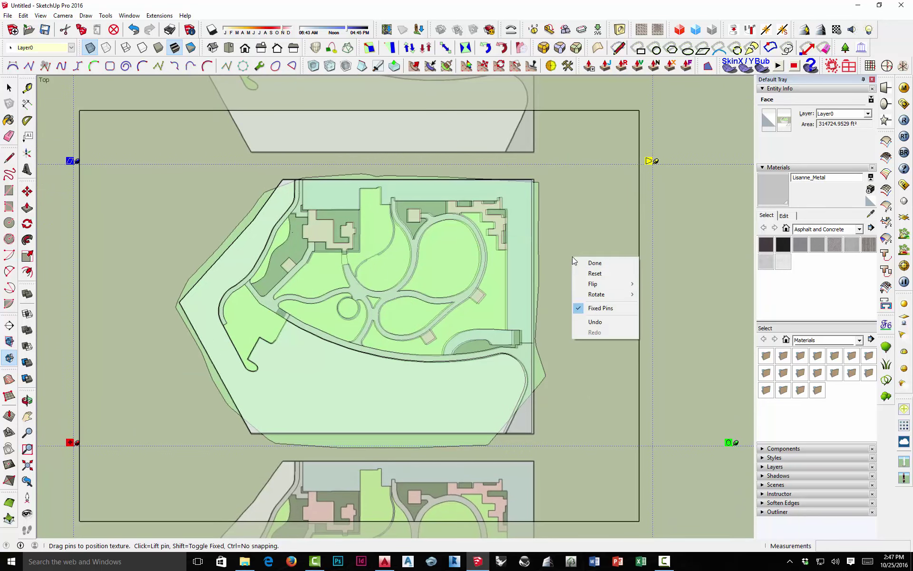
pyautogui.click(599, 263)
# Step: Set the model's length unit precision to 1/64"
pyautogui.click(159, 16)
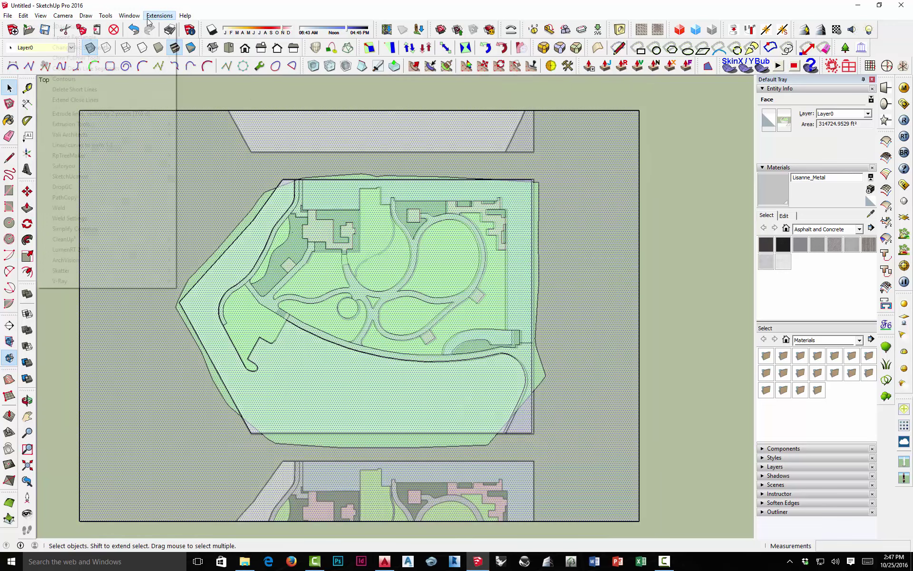
pyautogui.moveTo(129, 15)
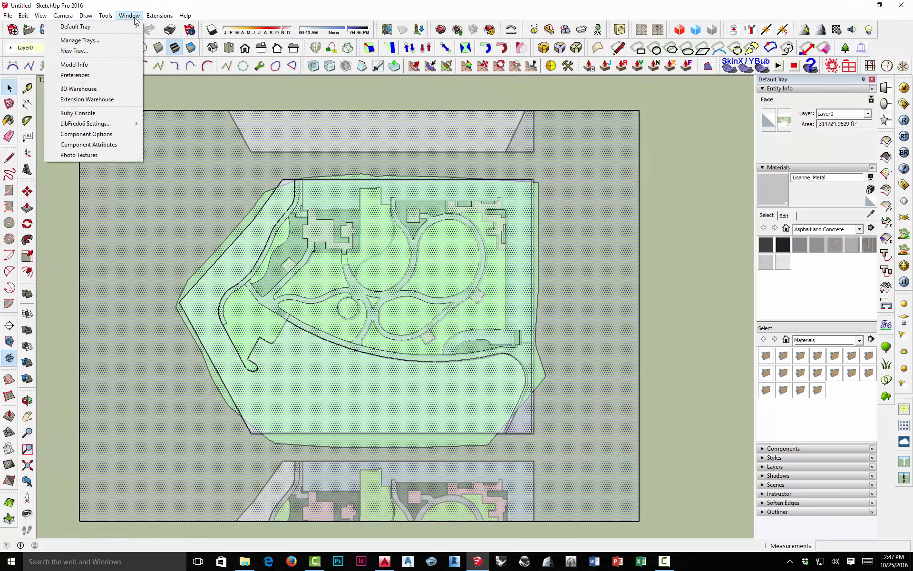
pyautogui.click(92, 67)
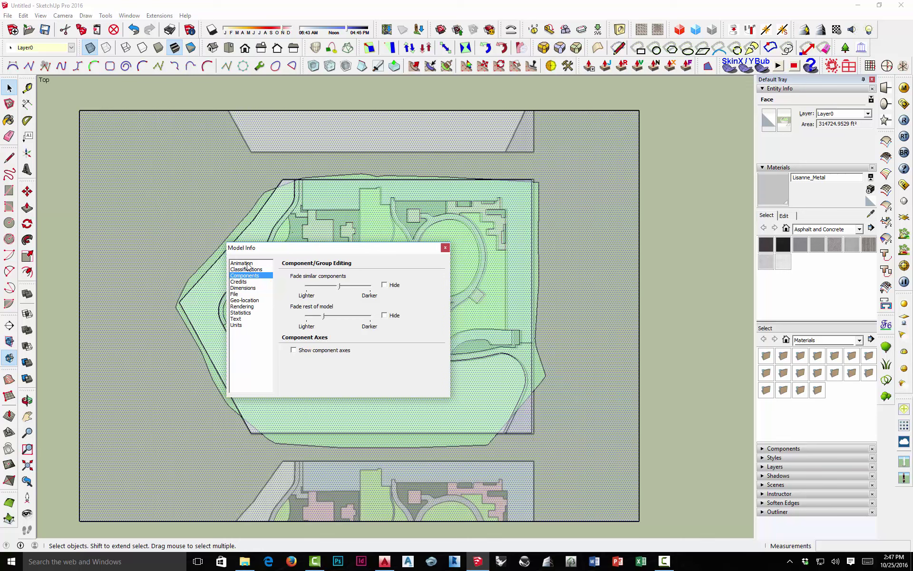
pyautogui.click(237, 326)
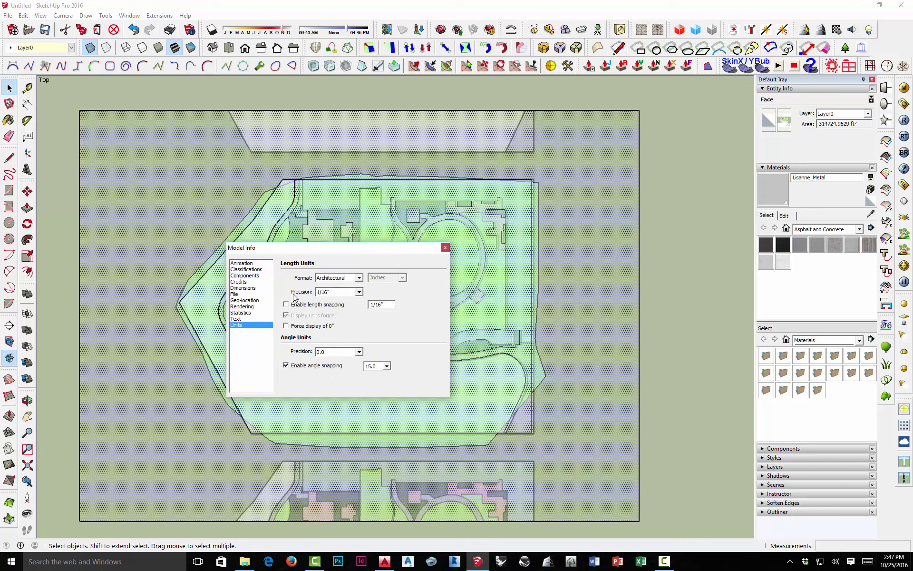
pyautogui.click(358, 292)
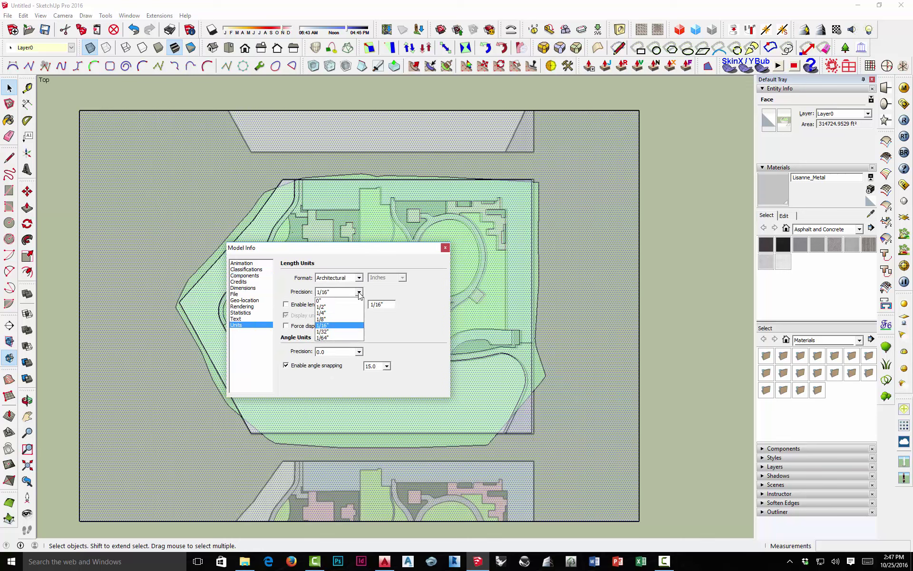
pyautogui.click(343, 337)
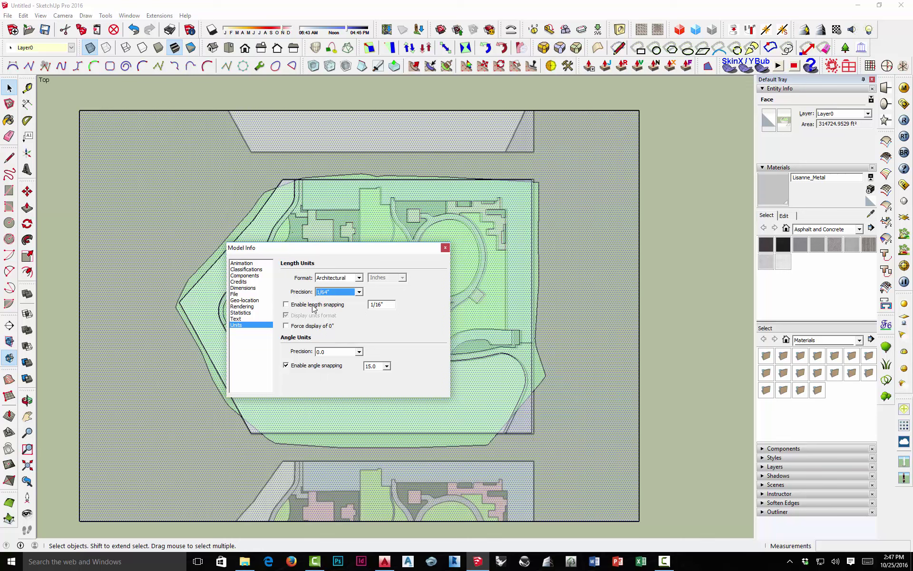
pyautogui.click(445, 248)
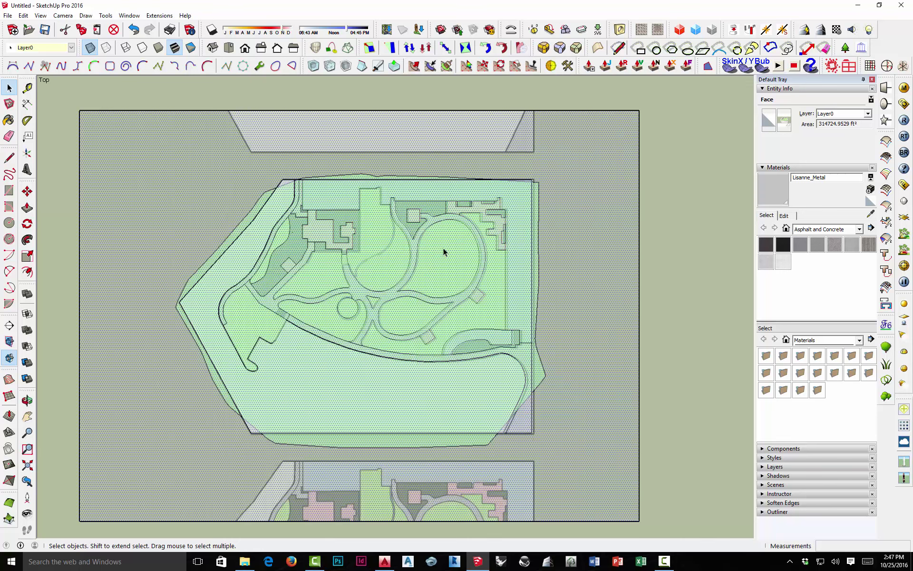
pyautogui.rightClick(573, 264)
pyautogui.moveTo(597, 388)
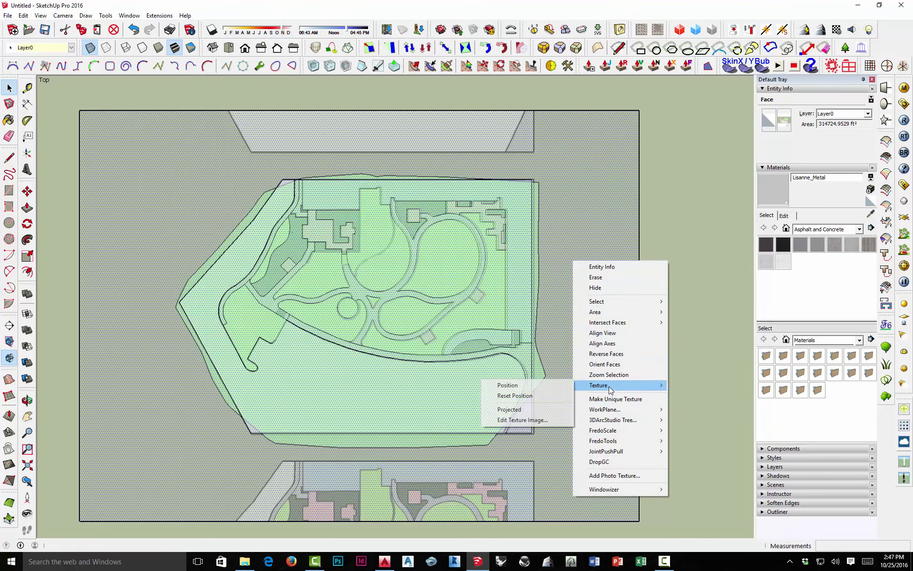
pyautogui.click(547, 386)
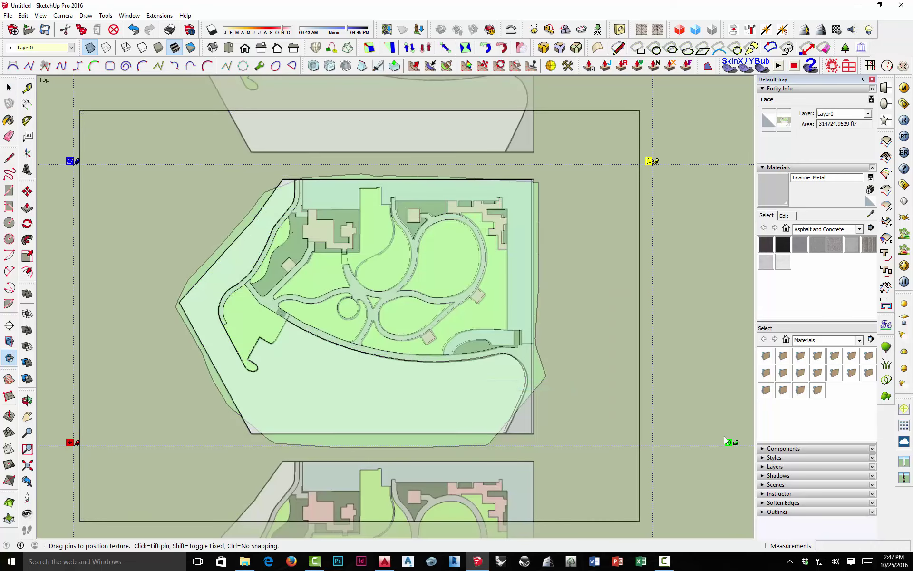
pyautogui.moveTo(731, 442)
pyautogui.mouseDown()
pyautogui.moveTo(720, 441)
pyautogui.moveTo(736, 436)
pyautogui.moveTo(723, 442)
pyautogui.moveTo(717, 416)
pyautogui.moveTo(728, 442)
pyautogui.mouseUp()
pyautogui.moveTo(429, 339); pyautogui.dragTo(428, 335)
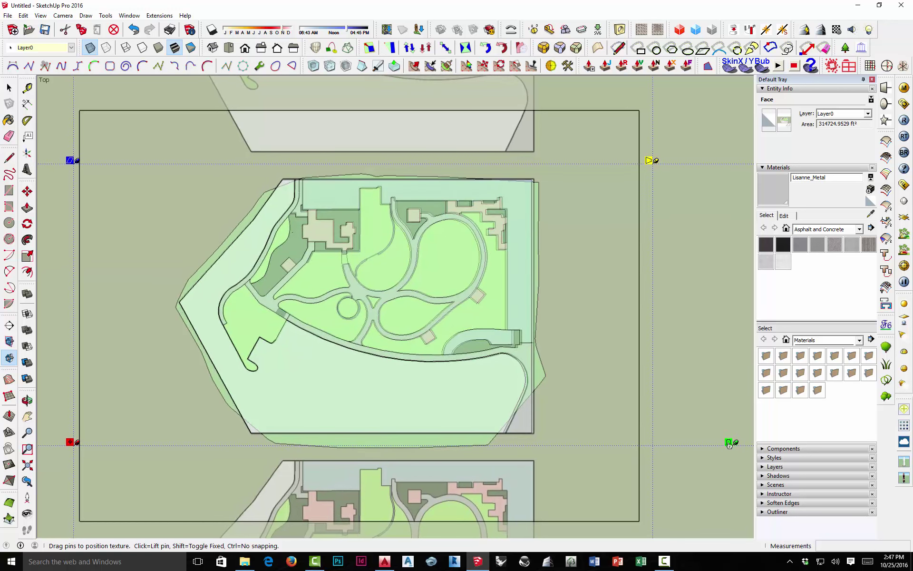
pyautogui.click(737, 443)
pyautogui.click(694, 307)
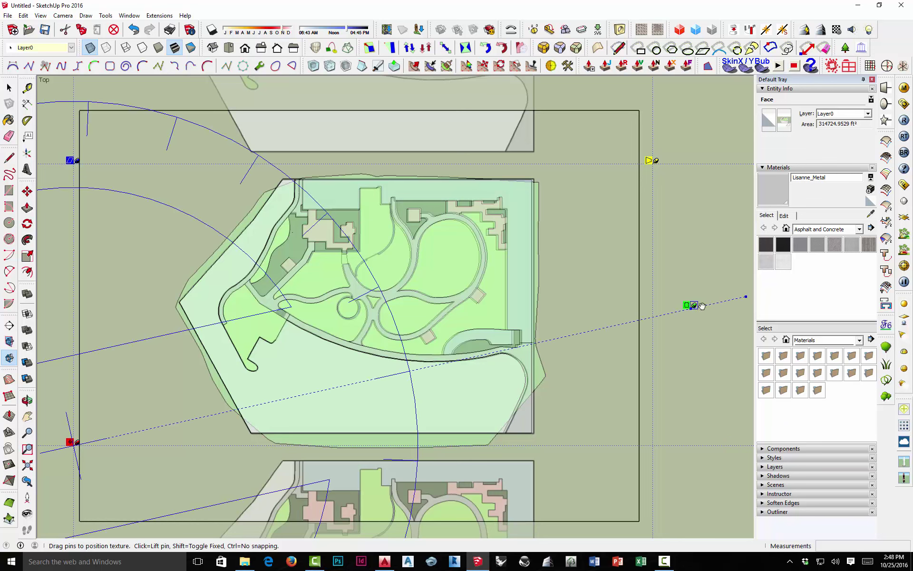
pyautogui.moveTo(693, 305); pyautogui.dragTo(688, 308)
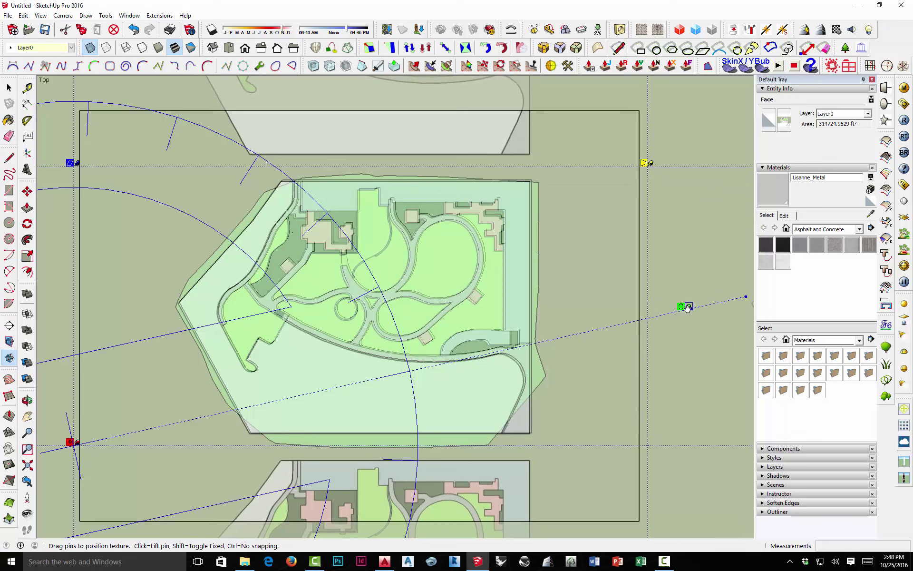
pyautogui.moveTo(688, 308); pyautogui.dragTo(687, 308)
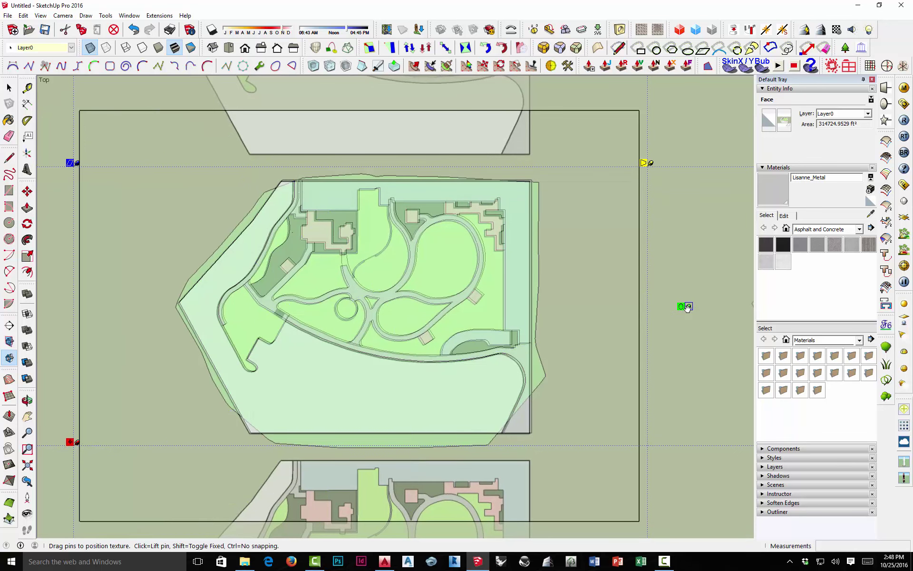
pyautogui.click(639, 324)
# Step: Reposition the rectangle's texture again, scaling and shifting it slightly to match the path linework, accept the placement, and deselect the face
pyautogui.rightClick(588, 323)
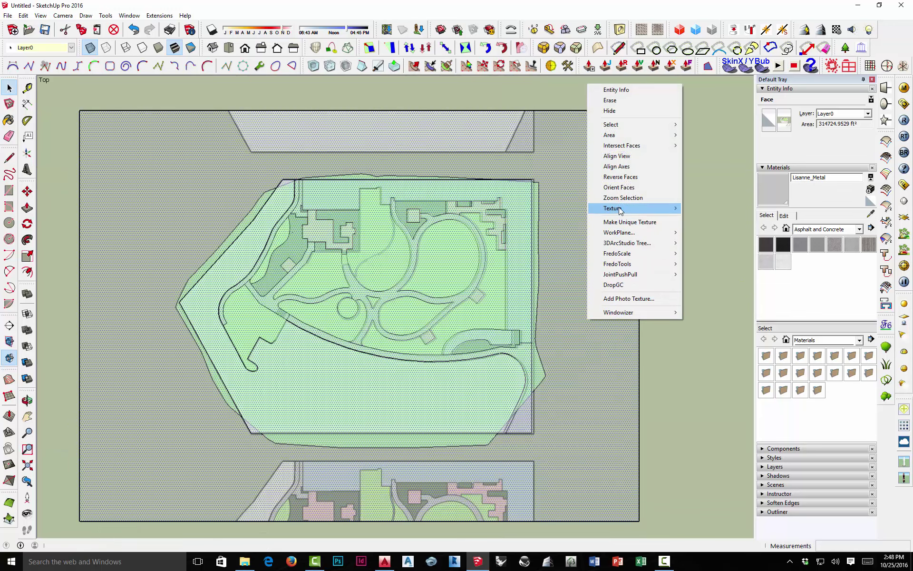
pyautogui.moveTo(619, 209)
pyautogui.click(568, 212)
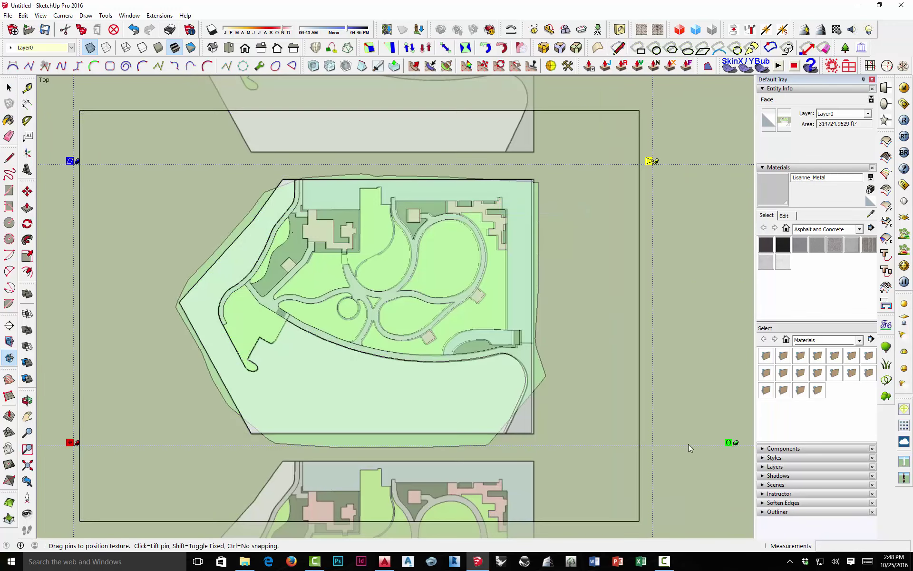
pyautogui.moveTo(735, 442)
pyautogui.mouseDown()
pyautogui.moveTo(720, 439)
pyautogui.moveTo(730, 441)
pyautogui.mouseUp()
pyautogui.moveTo(518, 331); pyautogui.dragTo(516, 330)
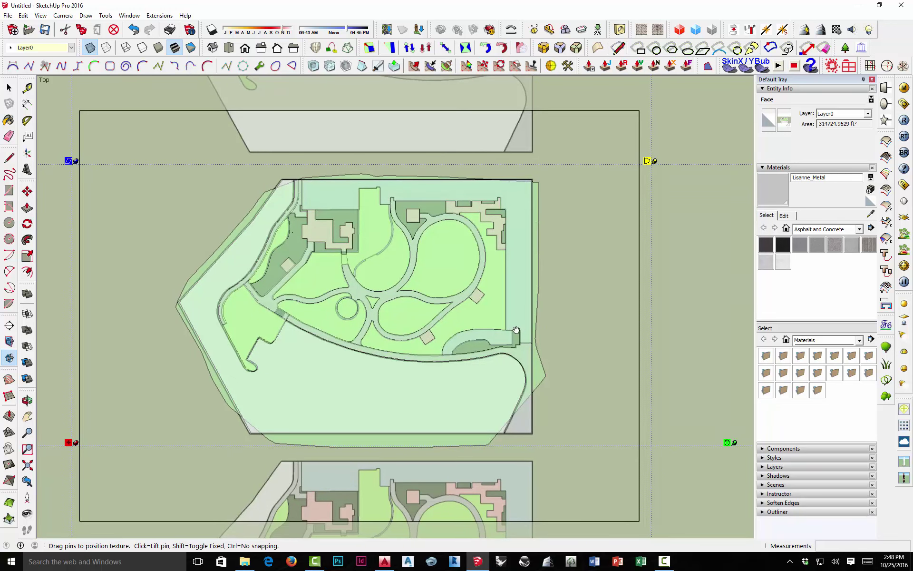
pyautogui.rightClick(623, 307)
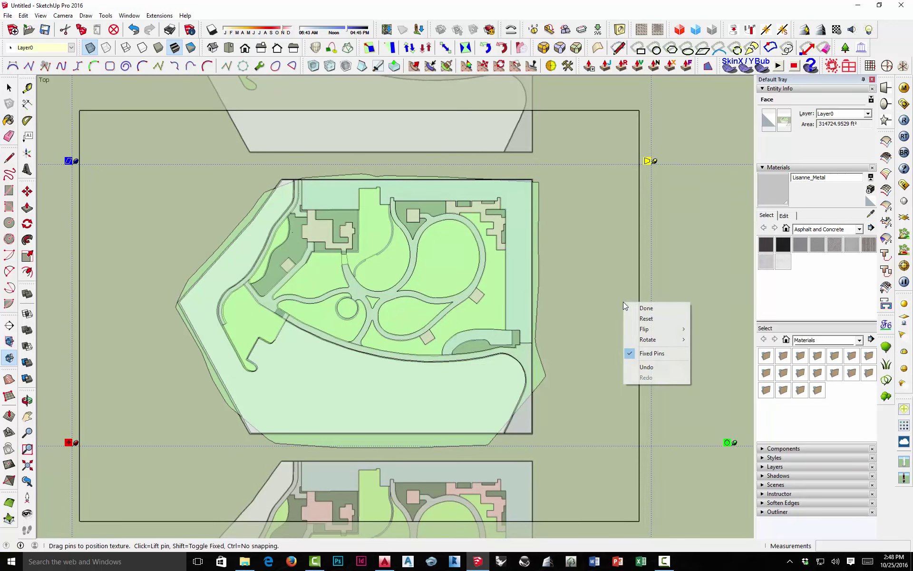
pyautogui.click(638, 308)
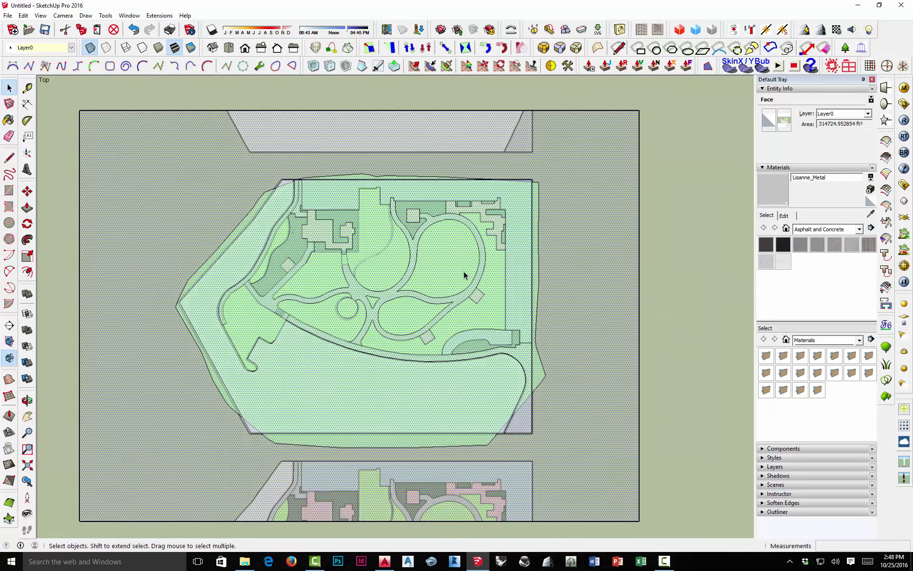
pyautogui.click(659, 270)
# Step: View the stacked plan image, linework and terrain from an oblique angle with the camera set to Perspective
pyautogui.scroll(-5, 641, 269)
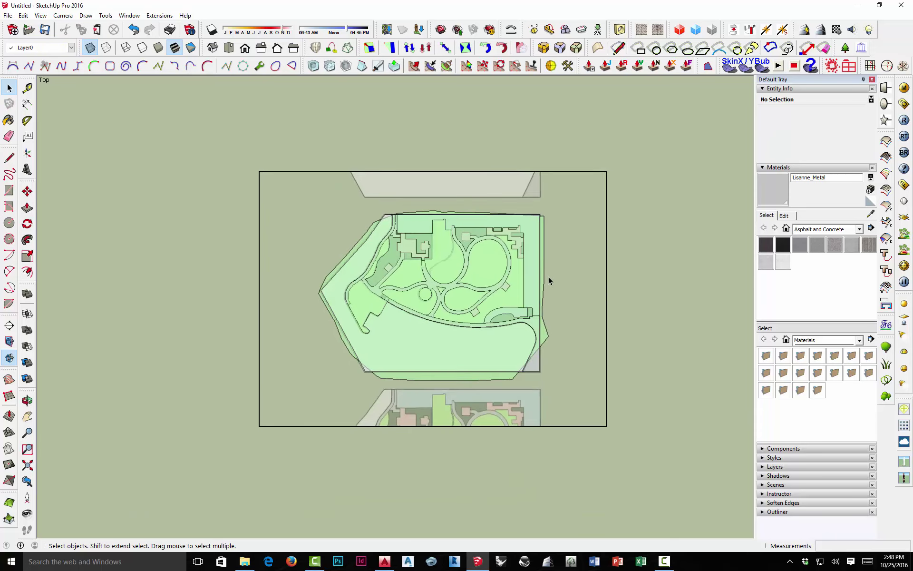
pyautogui.moveTo(600, 404); pyautogui.dragTo(468, 263, button='middle')
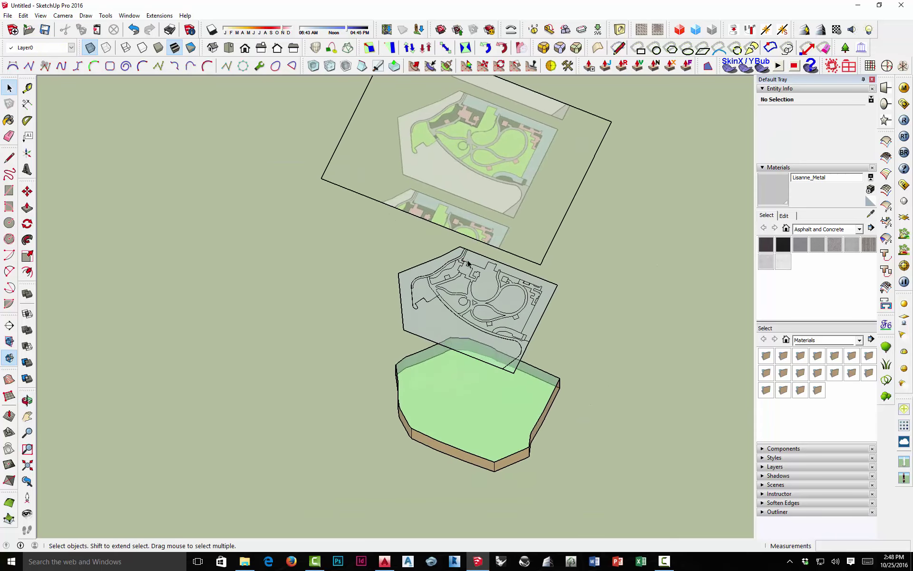
pyautogui.click(63, 15)
pyautogui.click(47, 61)
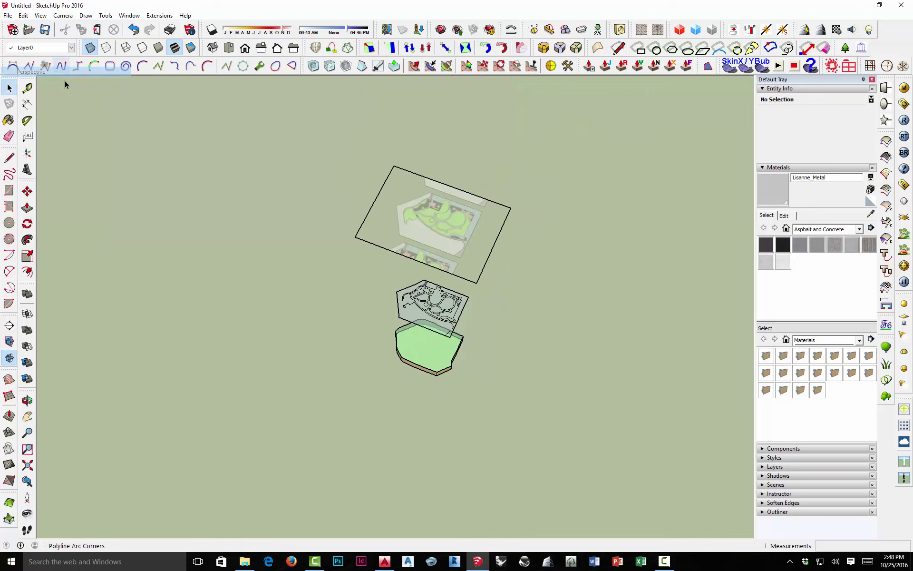
# Step: Set the plan image rectangle's texture to Projected and deselect the face
pyautogui.click(403, 217)
pyautogui.rightClick(424, 214)
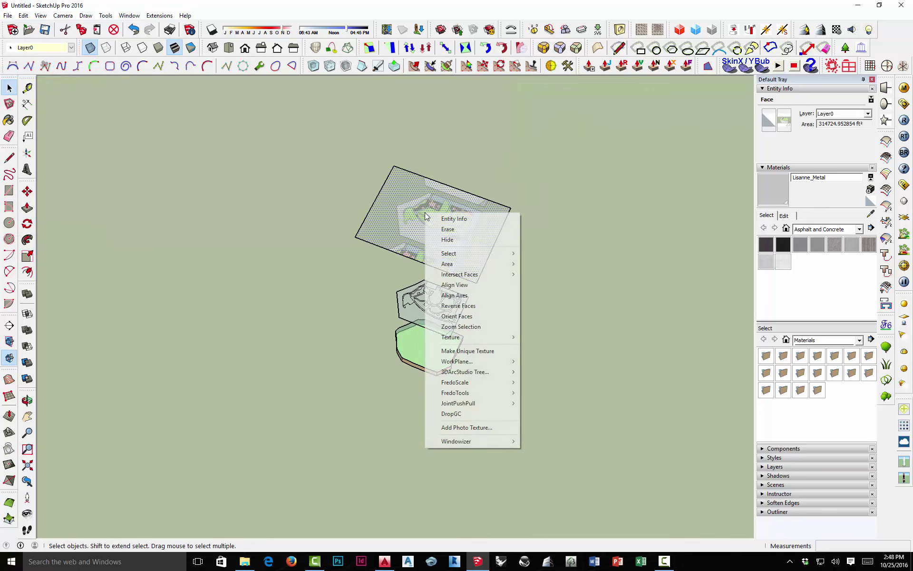
pyautogui.moveTo(445, 337)
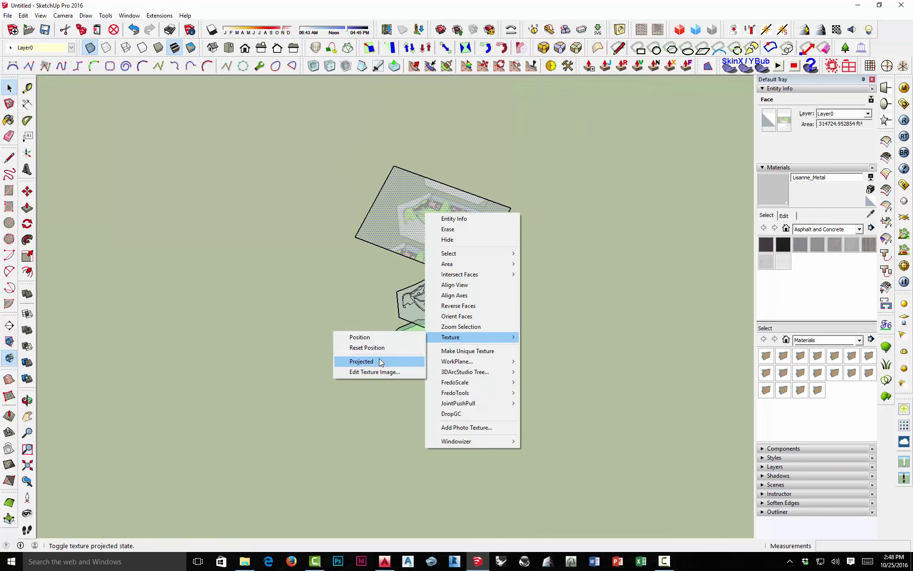
pyautogui.click(362, 361)
pyautogui.click(354, 309)
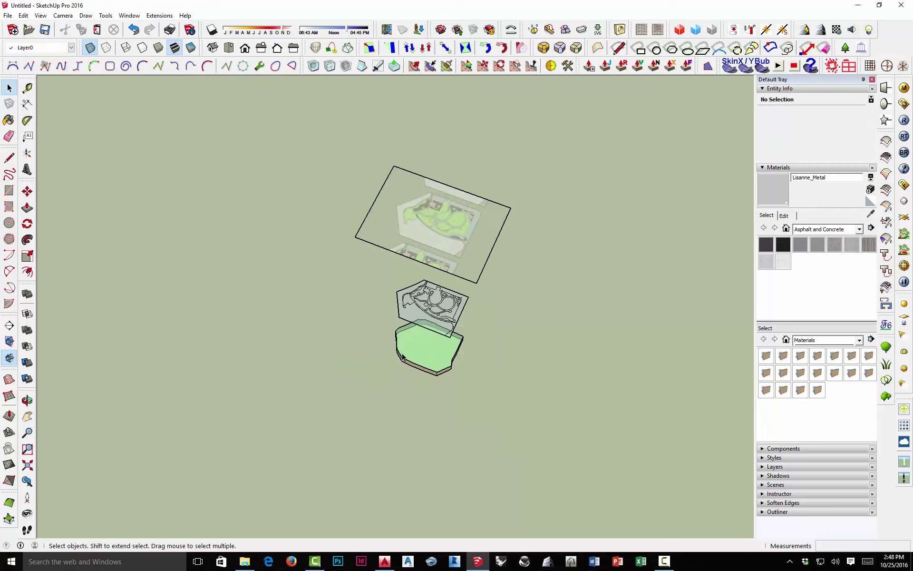
# Step: Turn off X-ray display for the model's faces and leave the terrain surface unselected
pyautogui.click(89, 48)
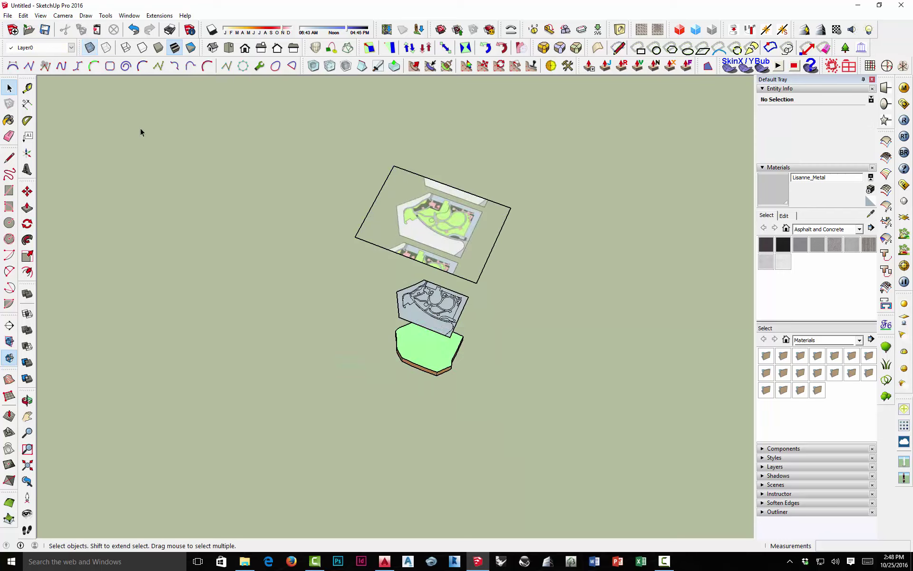
pyautogui.click(432, 350)
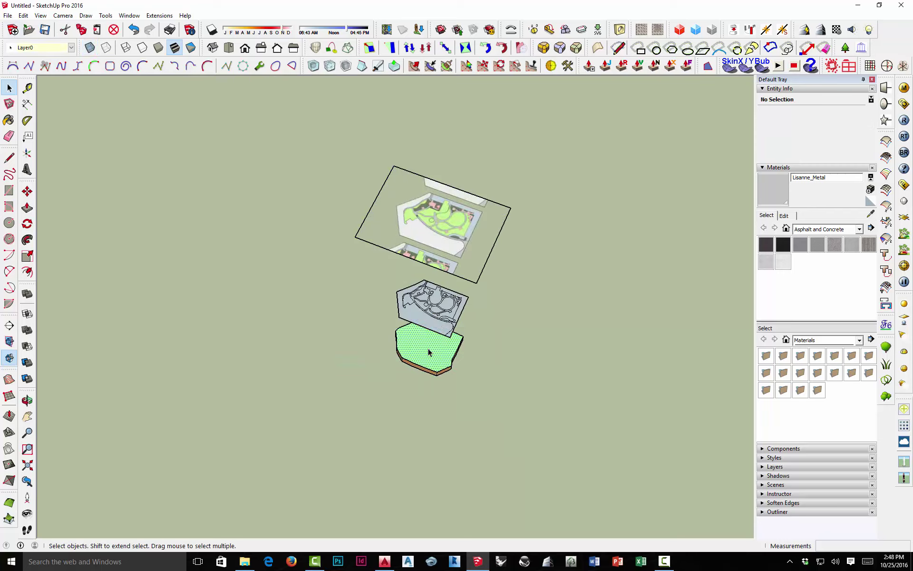
pyautogui.click(352, 310)
# Step: Sample the Healing Garden - image material from the plan rectangle with the Paint Bucket and apply it to the green terrain surface
pyautogui.click(9, 120)
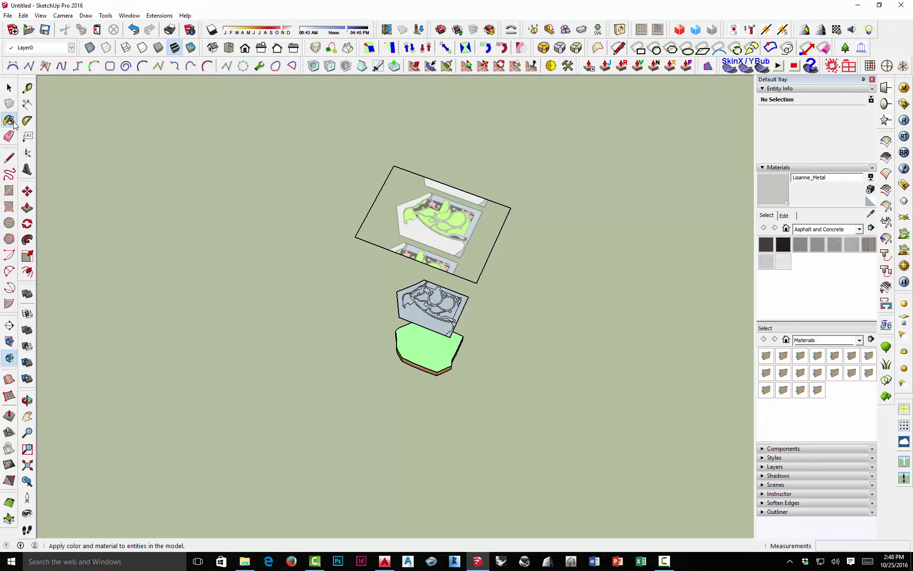
pyautogui.press('alt')
pyautogui.keyDown('alt'); pyautogui.click(400, 213); pyautogui.keyUp('alt')
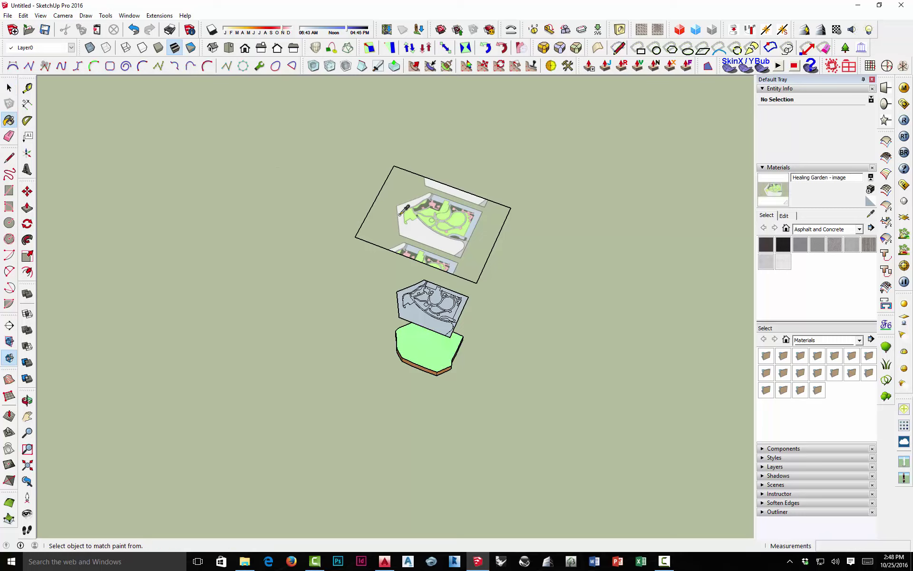
pyautogui.click(421, 334)
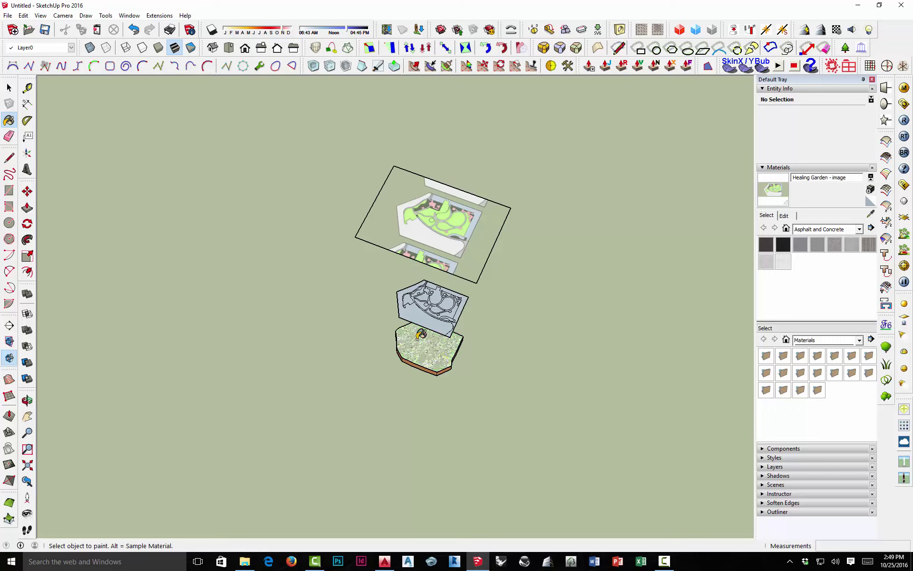
# Step: Undo the tiled paint on the terrain, resample the projected plan image from the rectangle and apply it to the terrain surface
pyautogui.press('ctrl')
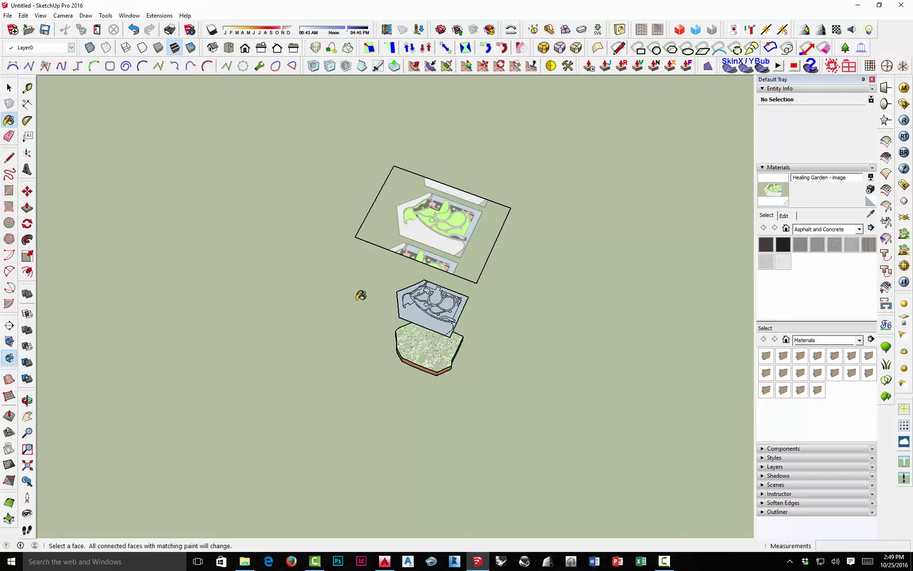
pyautogui.hotkey('ctrl', 'z')
pyautogui.press('alt')
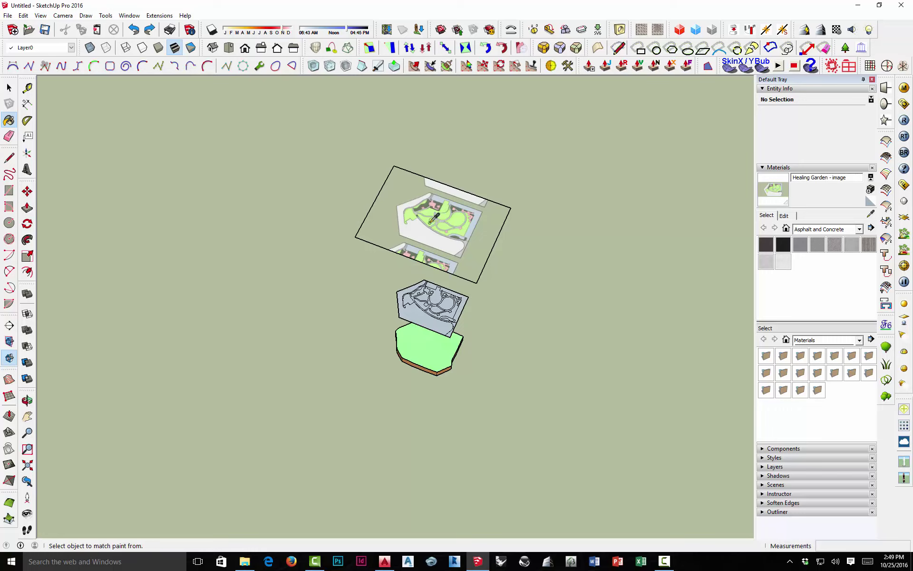
pyautogui.keyDown('alt'); pyautogui.click(431, 222); pyautogui.keyUp('alt')
pyautogui.click(427, 348)
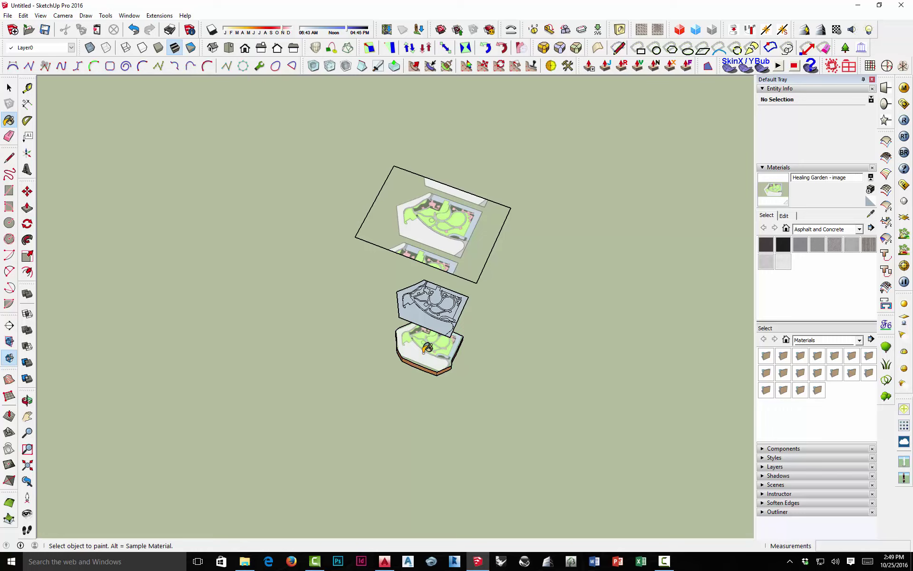
pyautogui.click(10, 89)
pyautogui.click(11, 89)
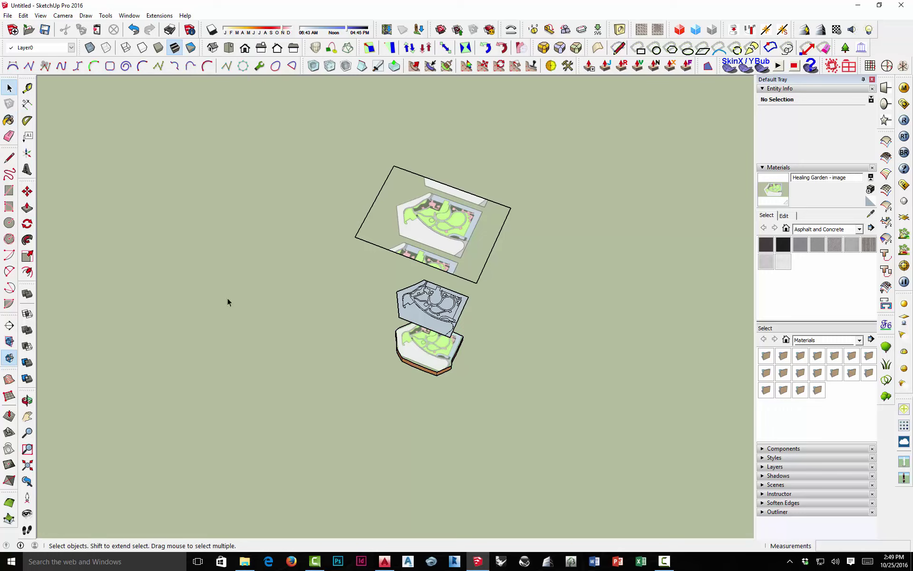
# Step: Examine the projected plan texture on the terrain and compare it with the flat linework above
pyautogui.scroll(8, 464, 360)
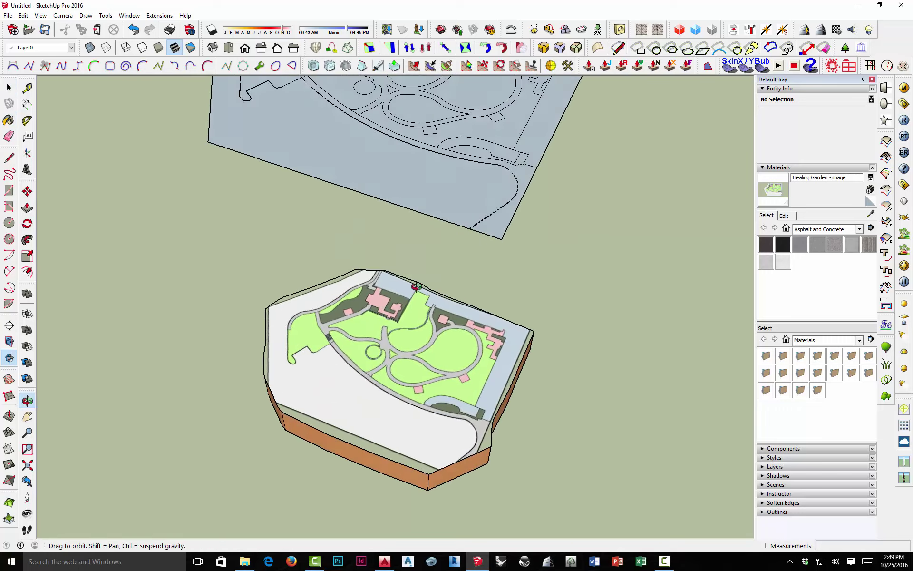
pyautogui.moveTo(414, 395); pyautogui.dragTo(272, 239, button='middle')
pyautogui.scroll(5, 357, 273)
pyautogui.scroll(-10, 353, 285)
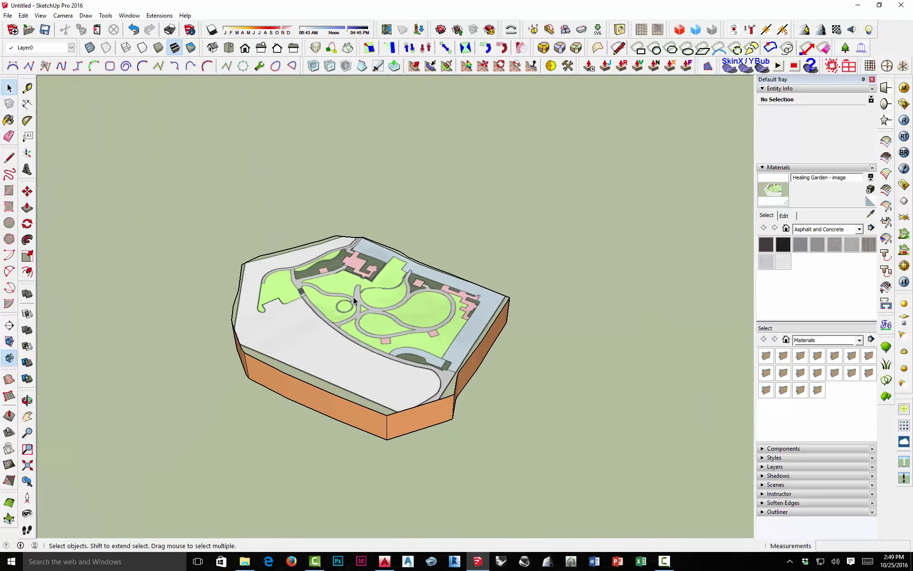
pyautogui.scroll(10, 345, 241)
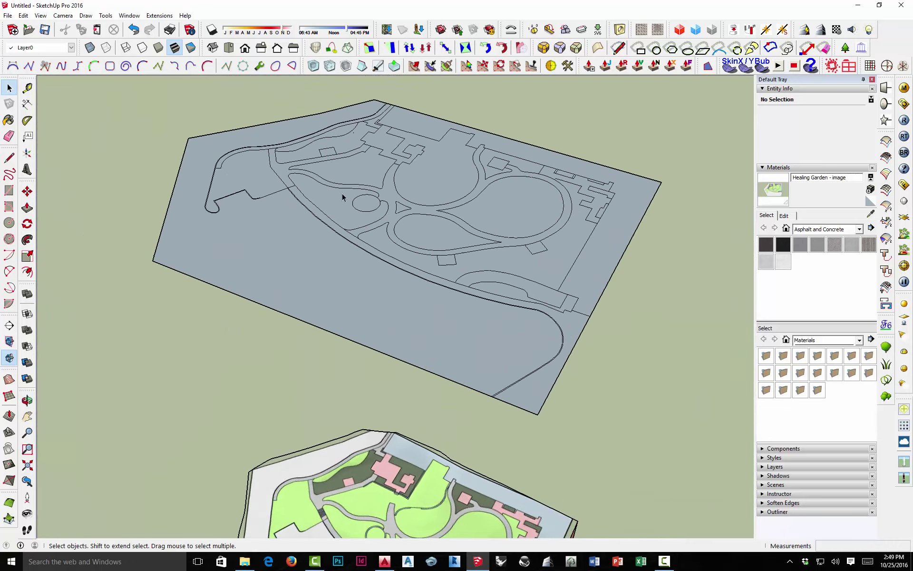
pyautogui.moveTo(345, 240); pyautogui.dragTo(350, 233, button='middle')
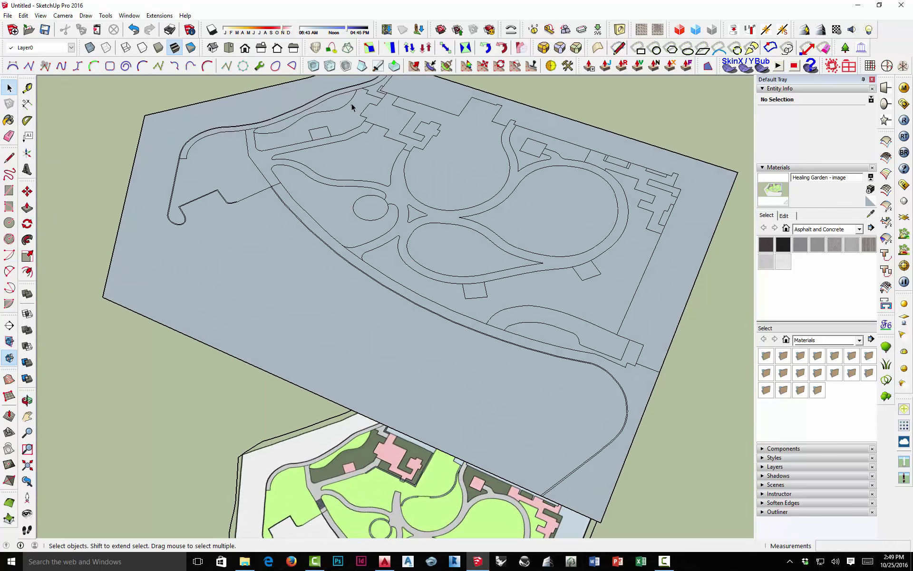
# Step: Open the site linework component for editing and select its planting, path and lawn faces one by one to check they are separate
pyautogui.click(351, 109)
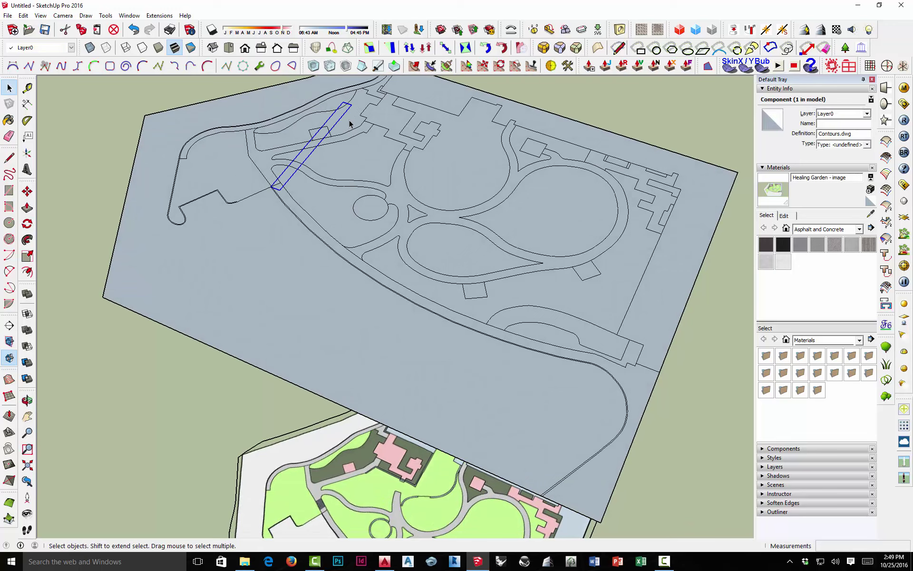
pyautogui.doubleClick(350, 123)
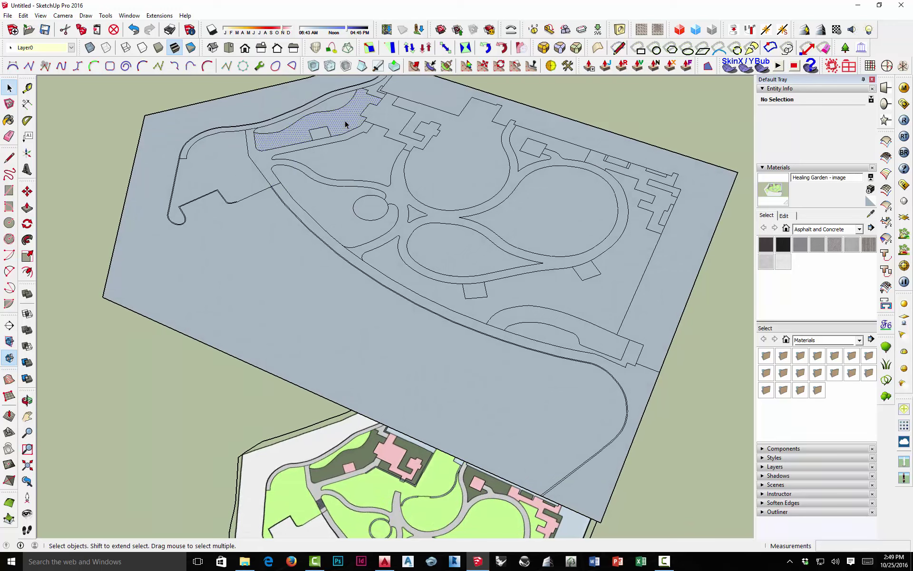
pyautogui.click(345, 128)
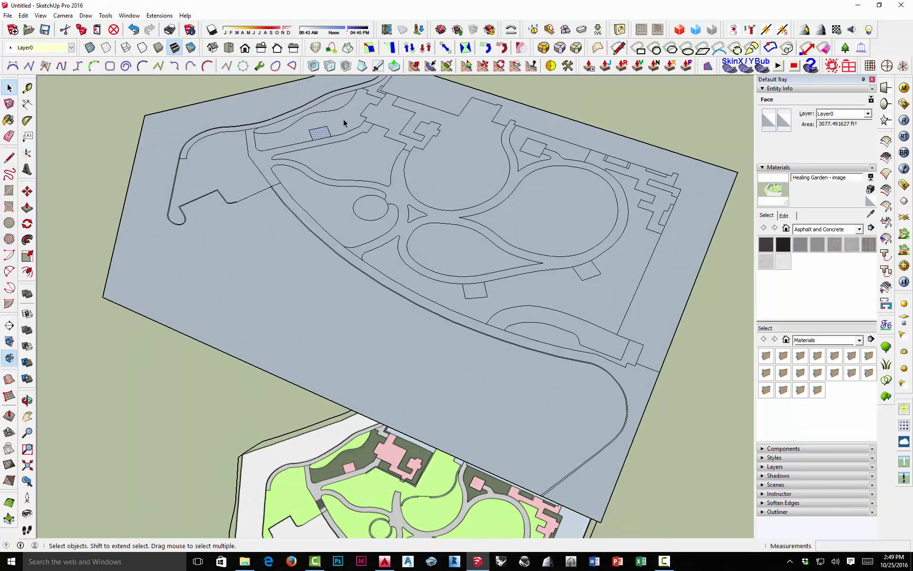
pyautogui.click(389, 123)
pyautogui.click(369, 164)
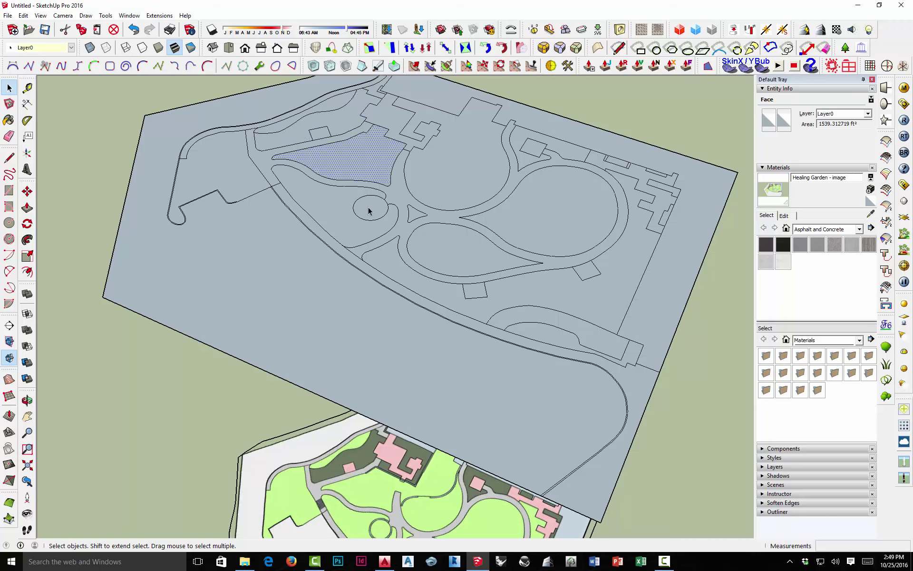
pyautogui.click(376, 209)
pyautogui.click(444, 186)
pyautogui.click(444, 249)
pyautogui.click(526, 224)
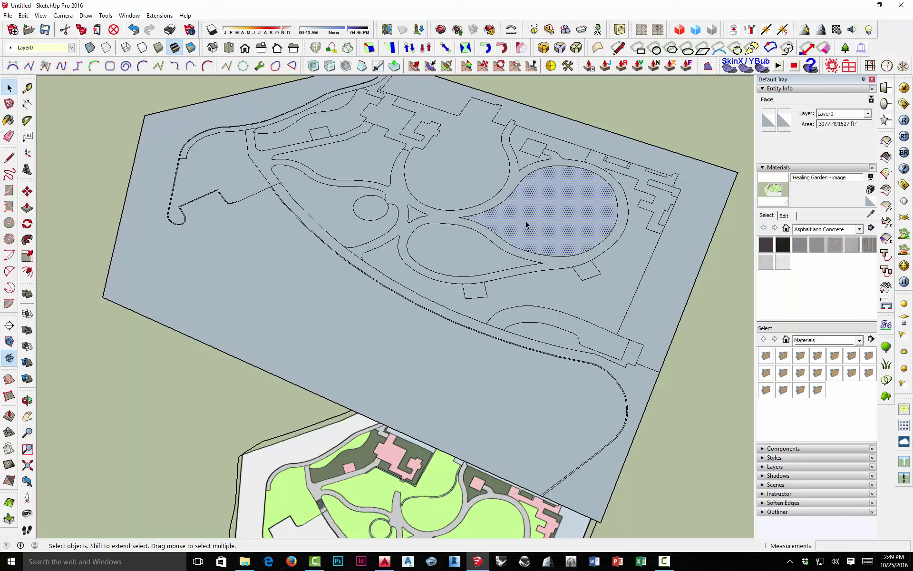
pyautogui.click(448, 185)
# Step: Check the large outer face and the narrow curb edge around the lawn in the linework, and close the component
pyautogui.click(260, 211)
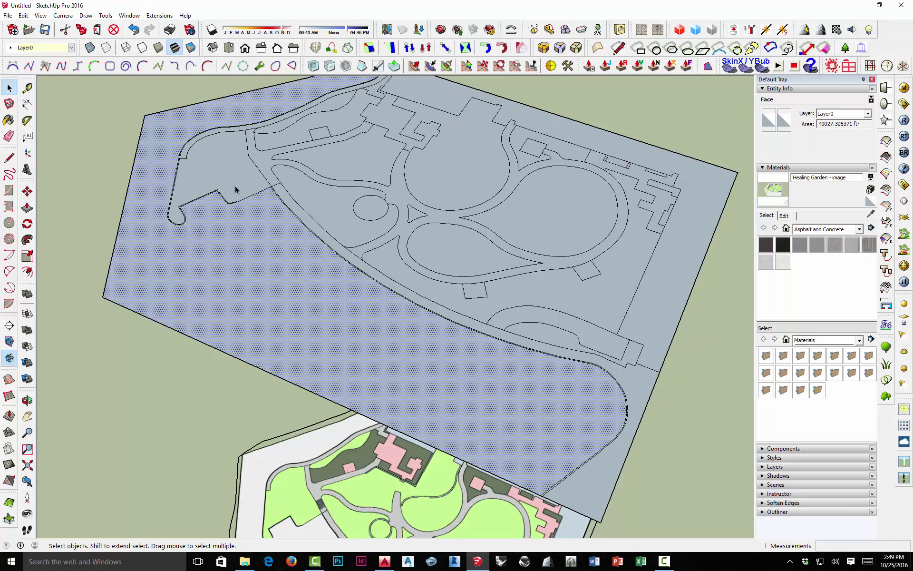
pyautogui.click(184, 191)
pyautogui.scroll(6, 184, 192)
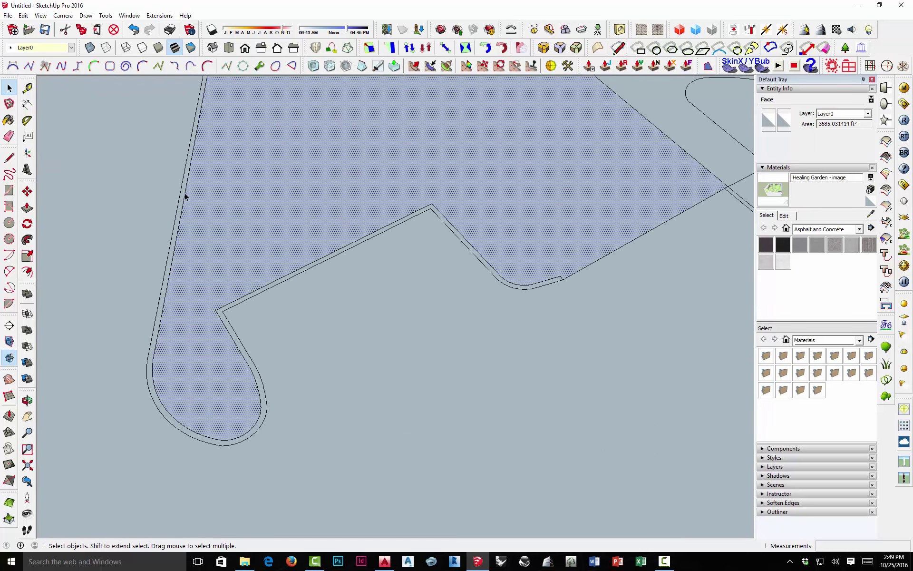
pyautogui.click(163, 187)
pyautogui.scroll(-6, 243, 202)
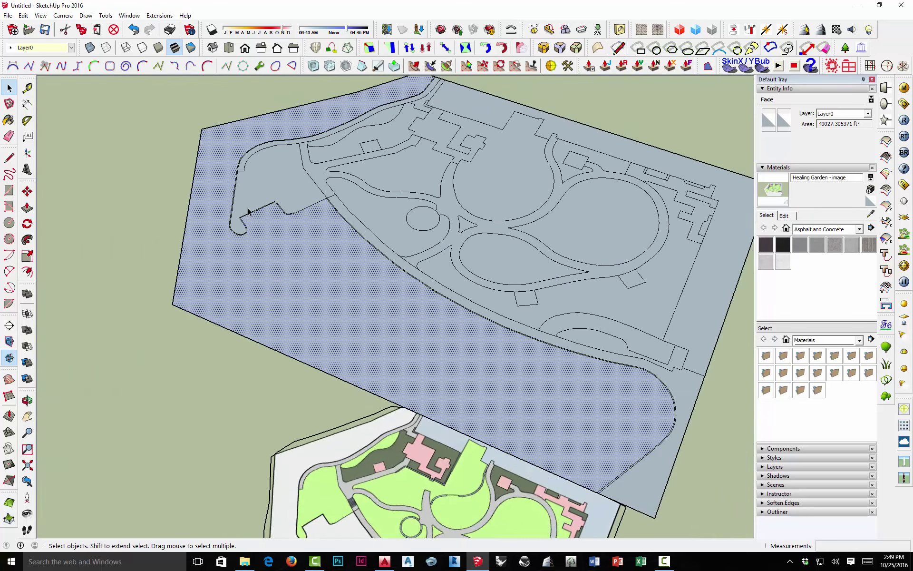
pyautogui.scroll(-5, 248, 212)
pyautogui.moveTo(310, 291); pyautogui.dragTo(350, 207, button='middle')
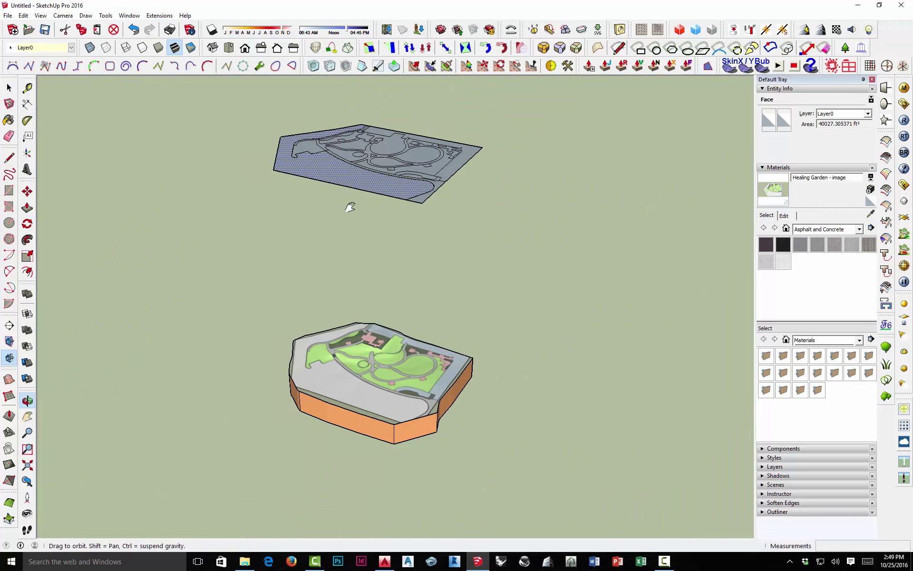
pyautogui.scroll(-3, 373, 233)
pyautogui.click(374, 233)
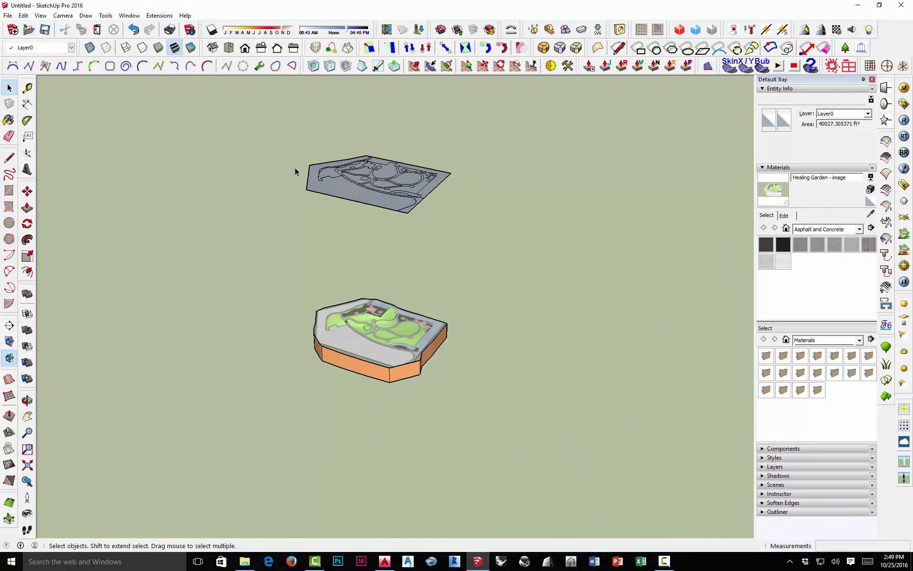
# Step: Inspect the draped plan image close up from several low angles, following the paths, building pads and lawns over the terrain
pyautogui.scroll(6, 380, 328)
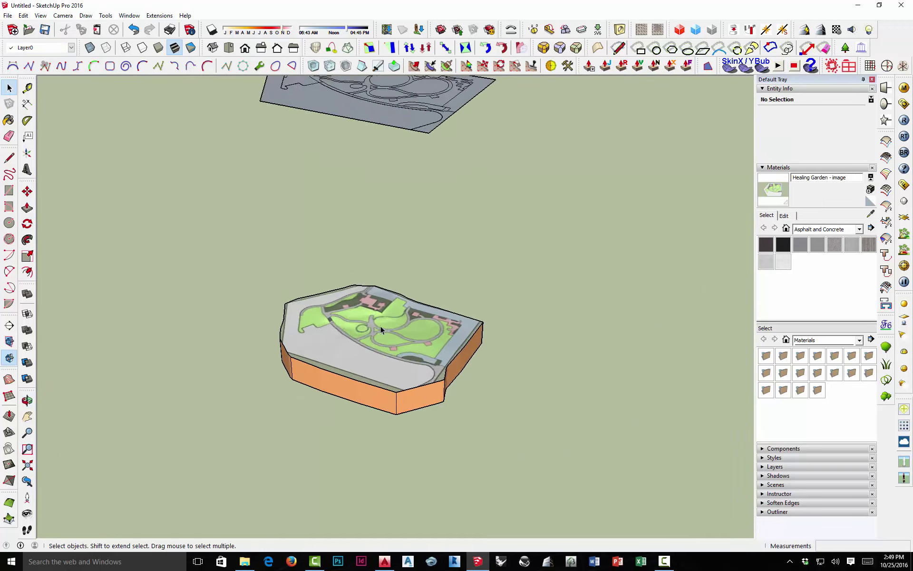
pyautogui.moveTo(399, 285); pyautogui.dragTo(401, 232, button='middle')
pyautogui.scroll(6, 361, 333)
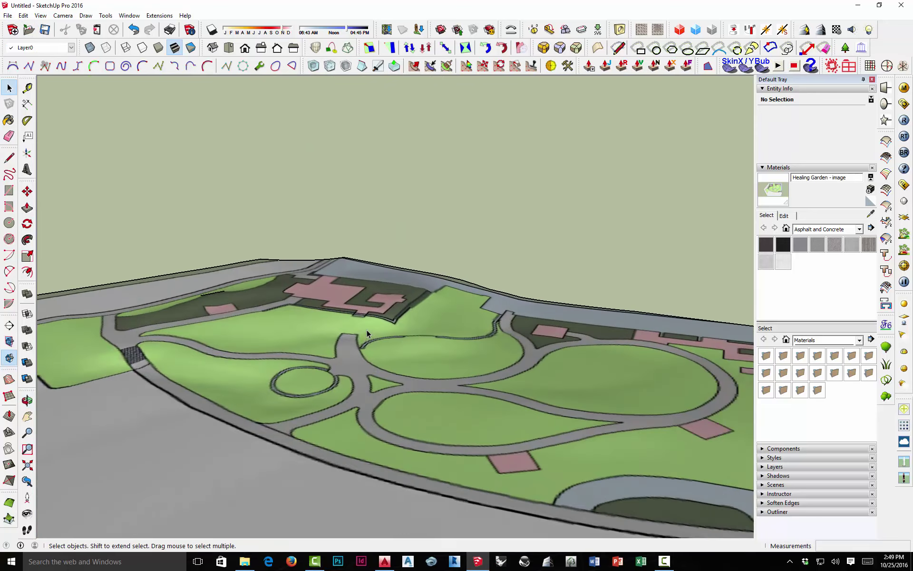
pyautogui.moveTo(361, 333); pyautogui.dragTo(493, 322, button='middle')
pyautogui.scroll(4, 493, 324)
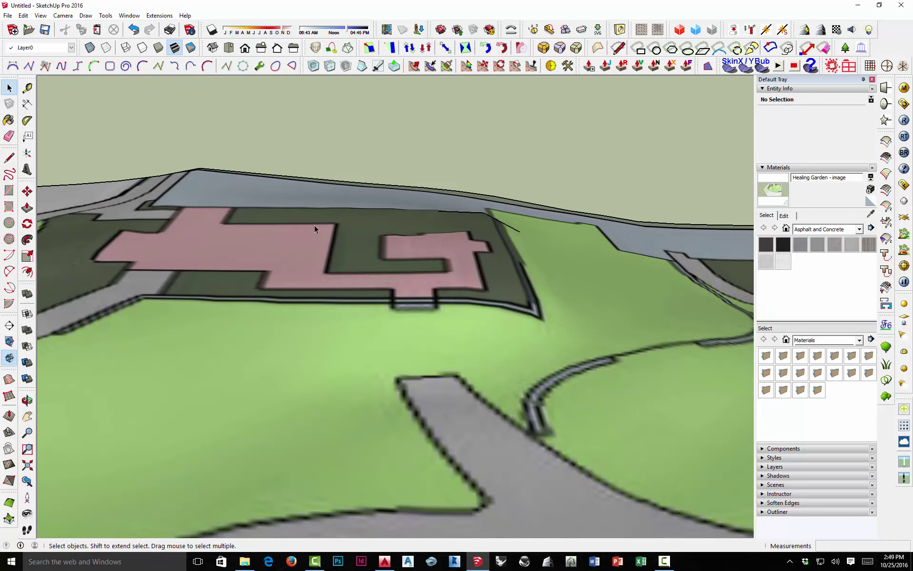
pyautogui.scroll(-5, 421, 282)
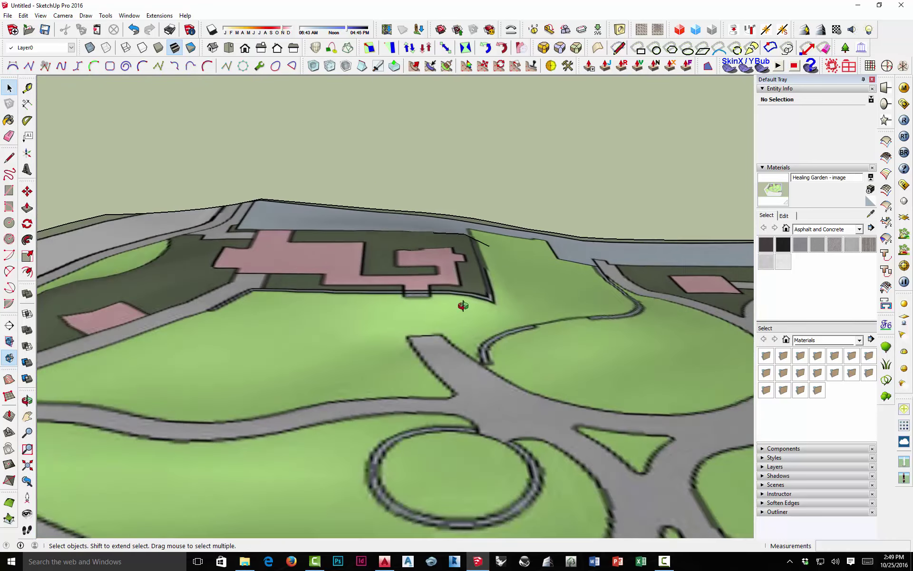
pyautogui.moveTo(465, 306); pyautogui.dragTo(506, 259, button='middle')
pyautogui.moveTo(570, 259); pyautogui.dragTo(577, 278)
pyautogui.press('space')
pyautogui.moveTo(326, 241); pyautogui.dragTo(289, 291, button='middle')
pyautogui.scroll(-6, 279, 265)
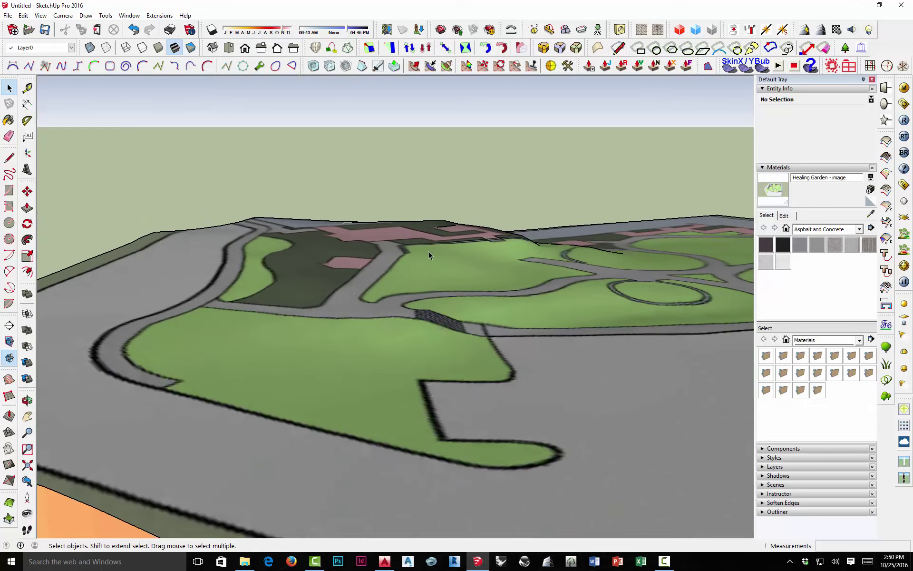
pyautogui.moveTo(430, 255); pyautogui.dragTo(269, 200, button='middle')
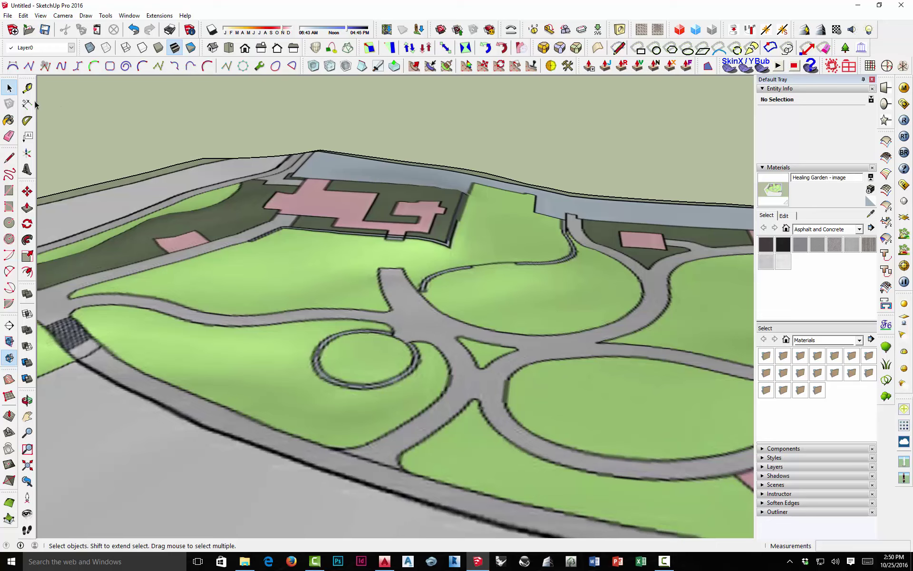
# Step: Import the AutoCAD file Walls.dwg from the WBlock Files 2016 folder and dismiss the import results
pyautogui.click(23, 16)
pyautogui.moveTo(7, 15)
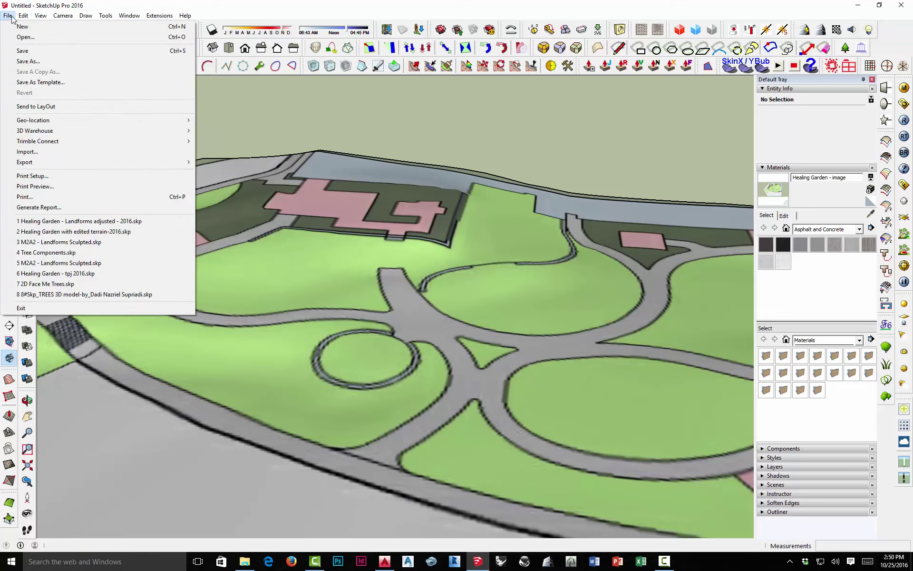
pyautogui.click(27, 151)
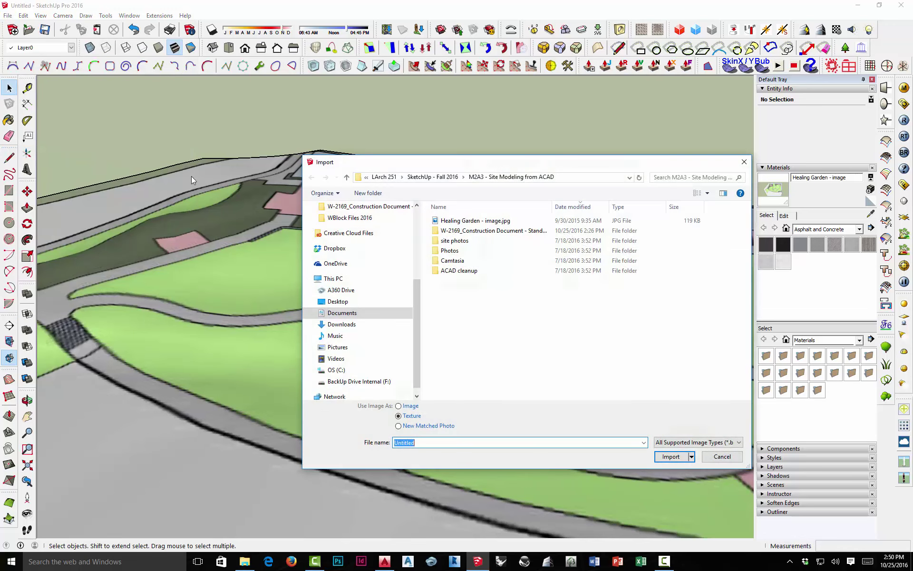
pyautogui.doubleClick(461, 230)
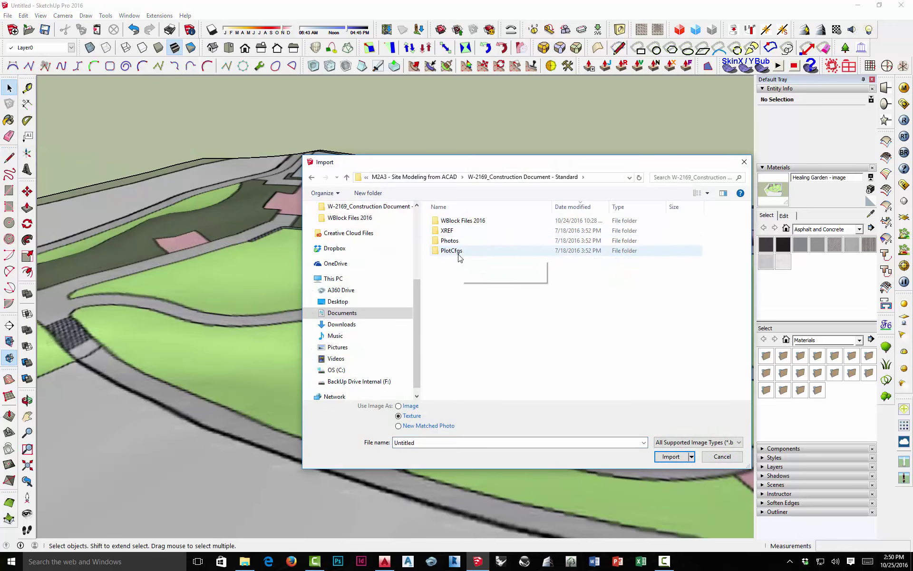
pyautogui.doubleClick(462, 220)
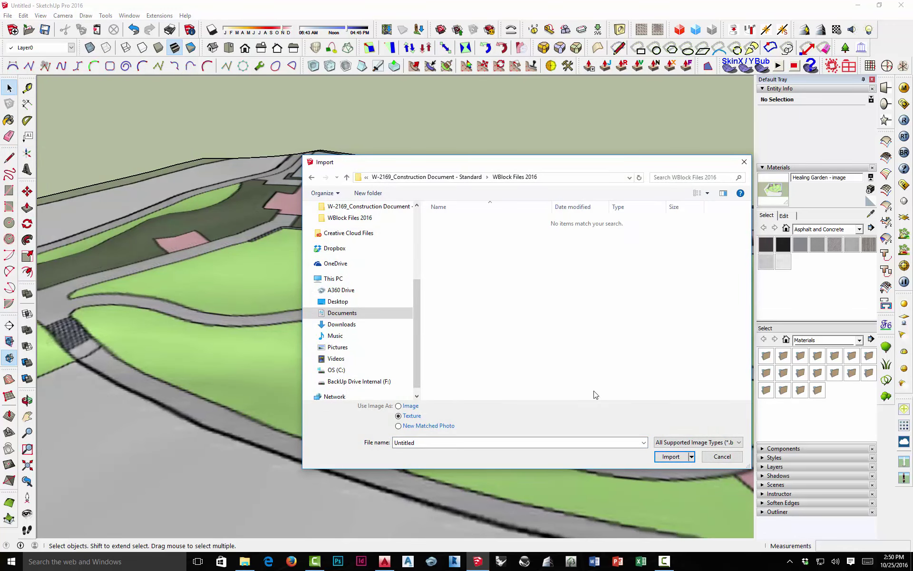
pyautogui.click(682, 444)
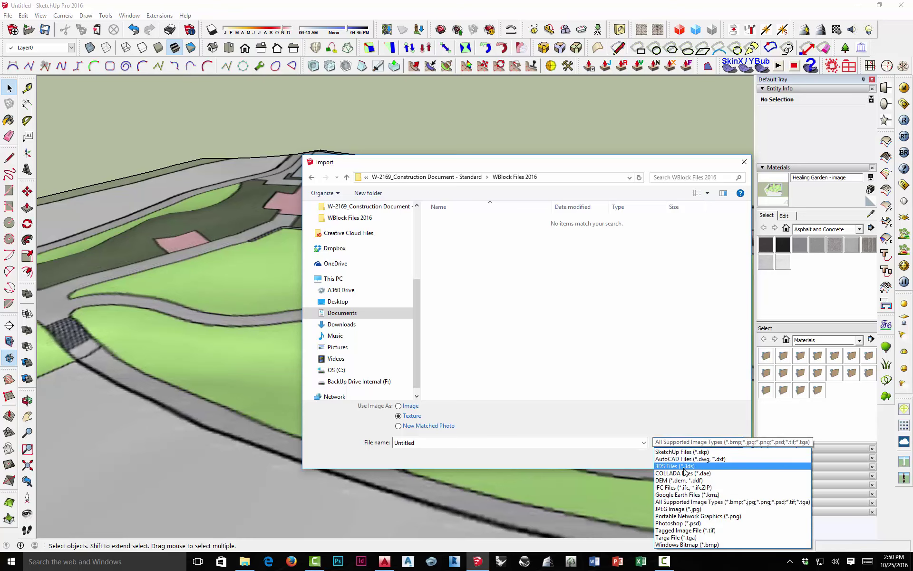
pyautogui.click(685, 460)
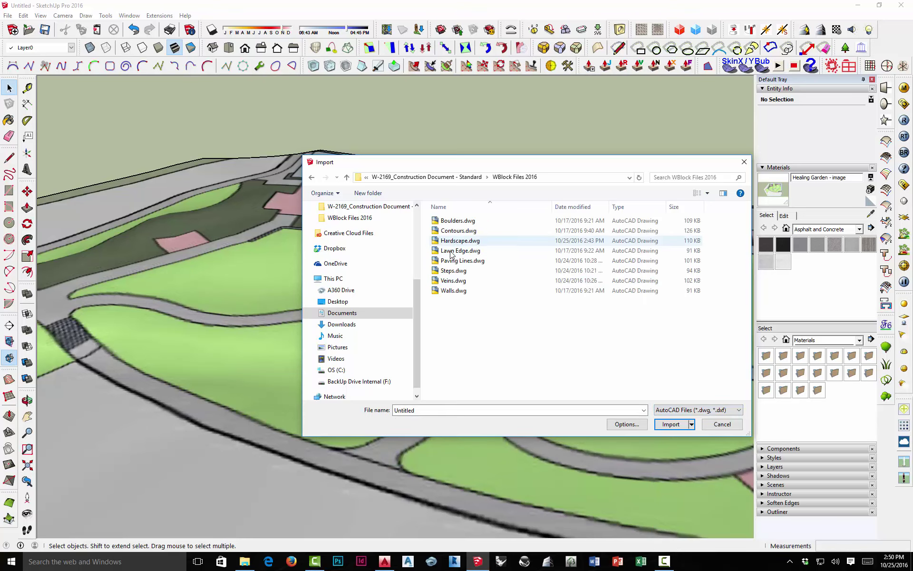
pyautogui.doubleClick(452, 291)
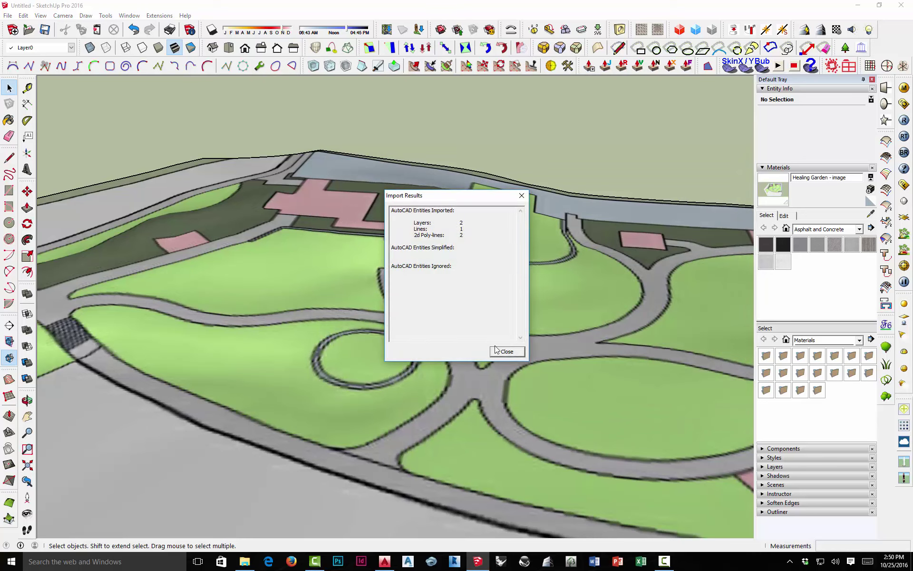
pyautogui.click(507, 352)
pyautogui.scroll(-8, 447, 313)
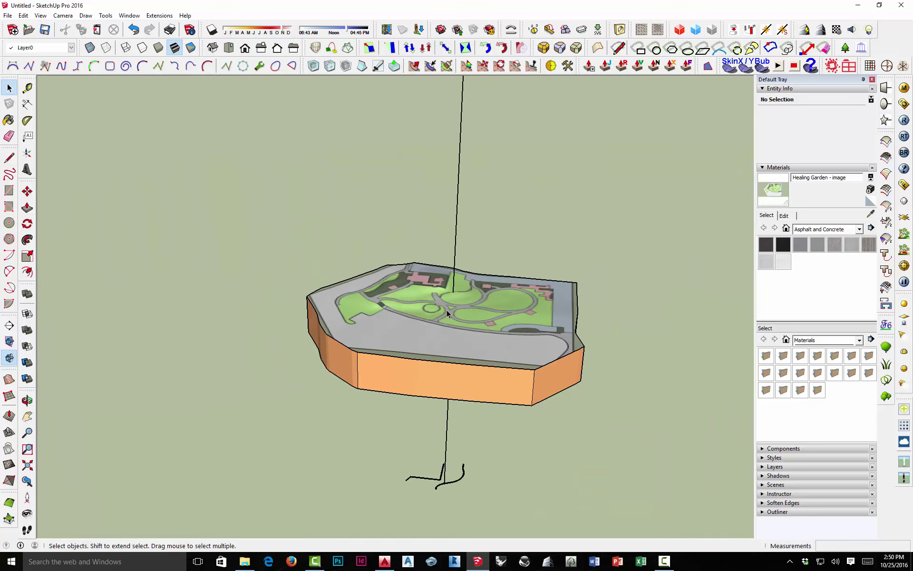
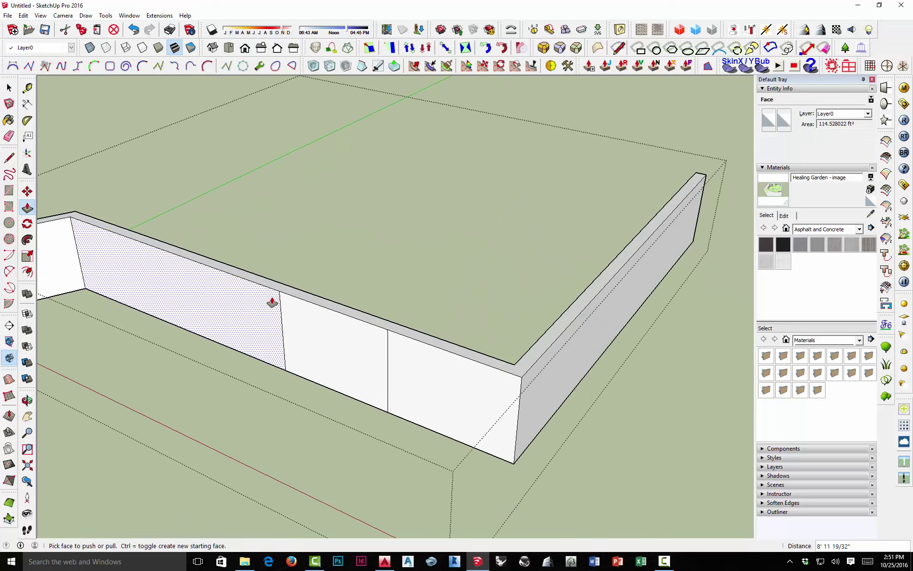
# Step: Divide the wall top with edges at both vertical lines and push the middle section down to the base, leaving an opening
pyautogui.moveTo(271, 302); pyautogui.dragTo(292, 336, button='middle')
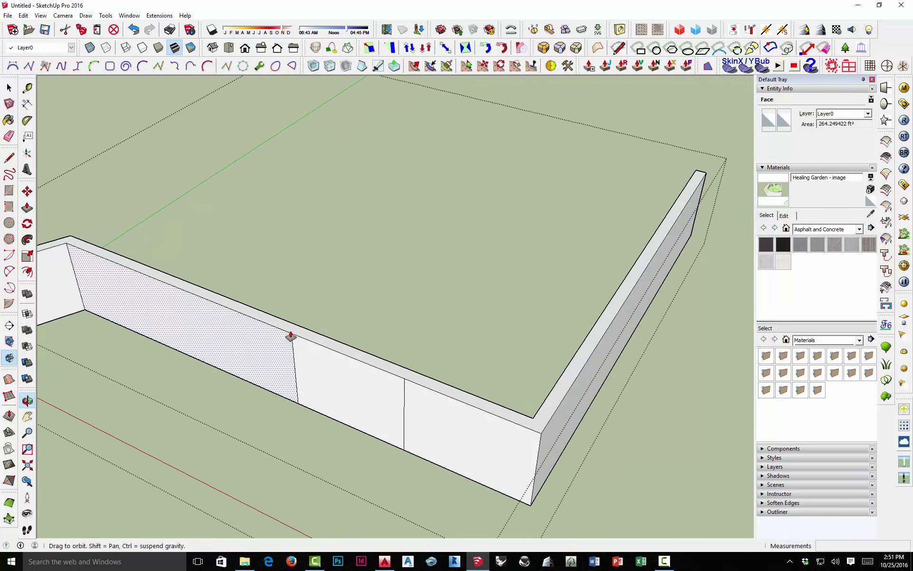
pyautogui.click(9, 157)
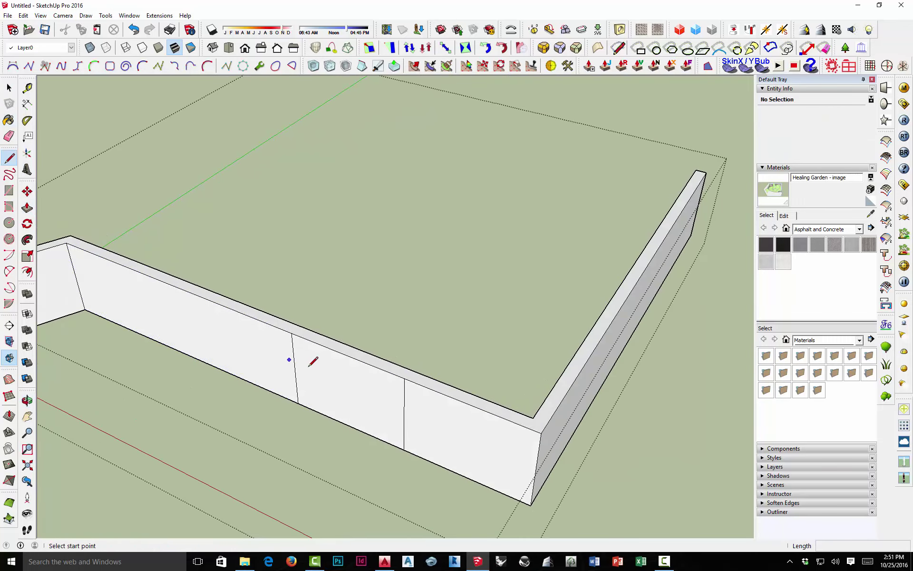
pyautogui.click(292, 332)
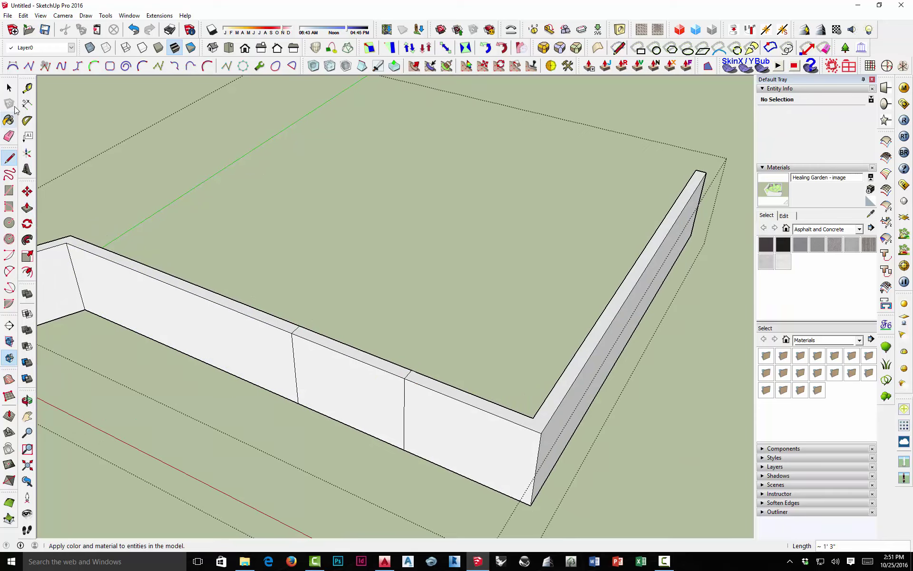
pyautogui.click(27, 207)
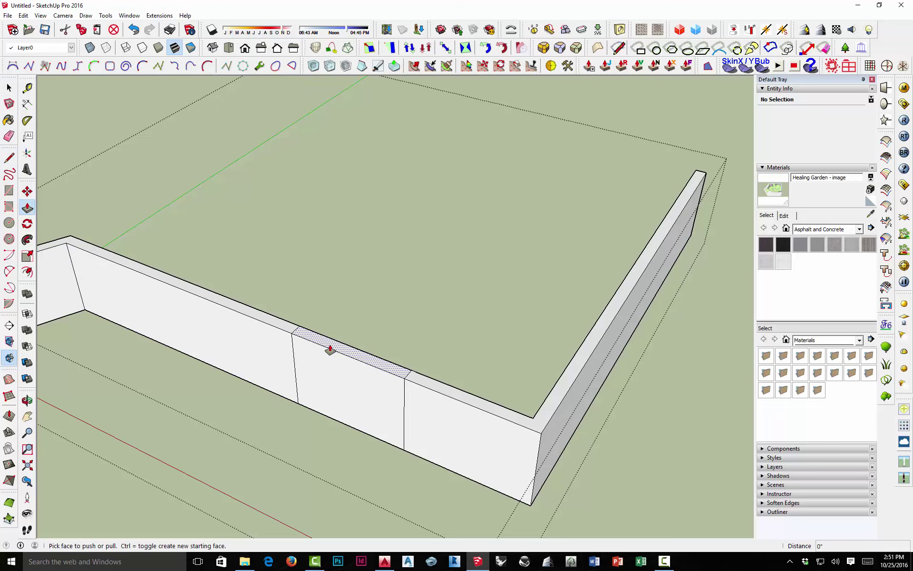
pyautogui.moveTo(331, 352)
pyautogui.mouseDown()
pyautogui.moveTo(326, 430)
pyautogui.moveTo(351, 383)
pyautogui.mouseUp()
pyautogui.moveTo(351, 383); pyautogui.dragTo(403, 266, button='middle')
pyautogui.press('space')
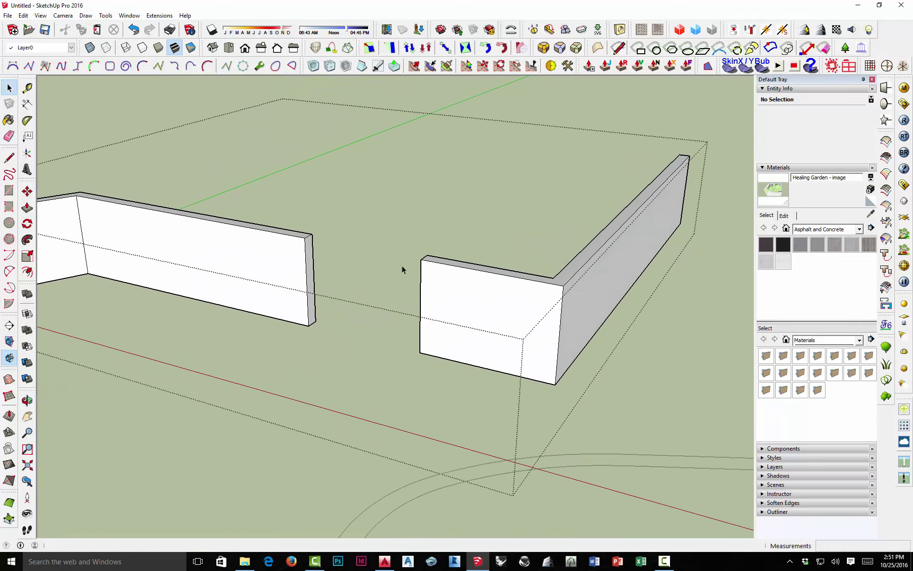
pyautogui.click(577, 122)
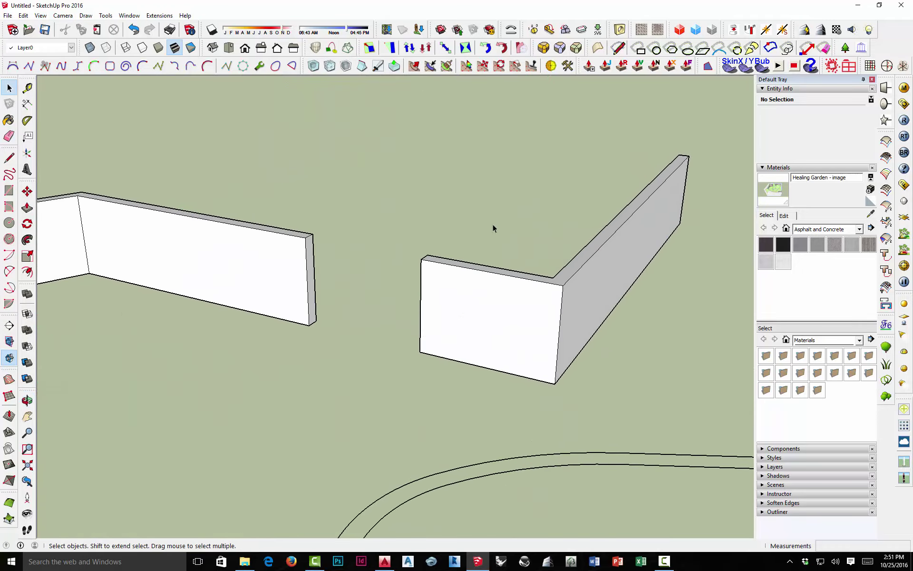
# Step: Move the 3D wall group straight up so it floats above the terrain
pyautogui.scroll(-2, 487, 303)
pyautogui.scroll(-6, 487, 303)
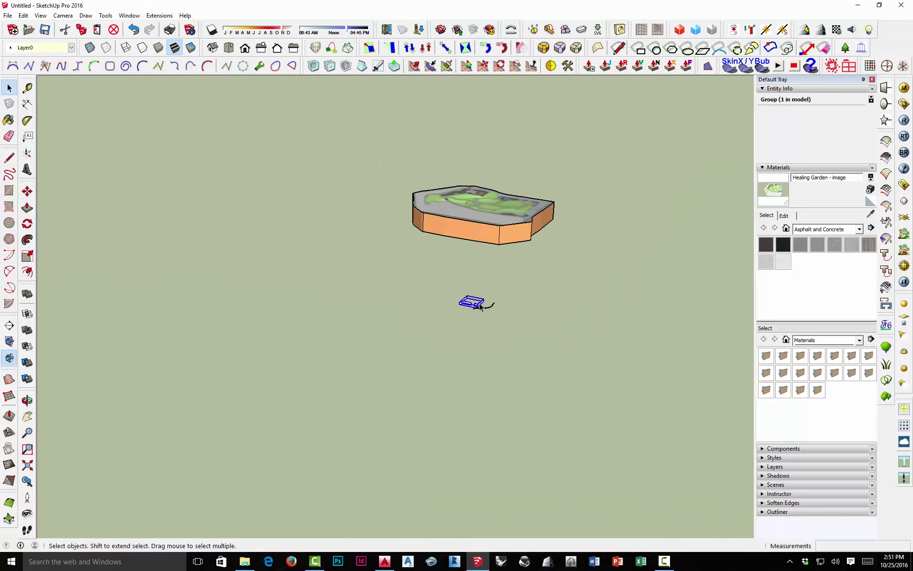
pyautogui.press('m')
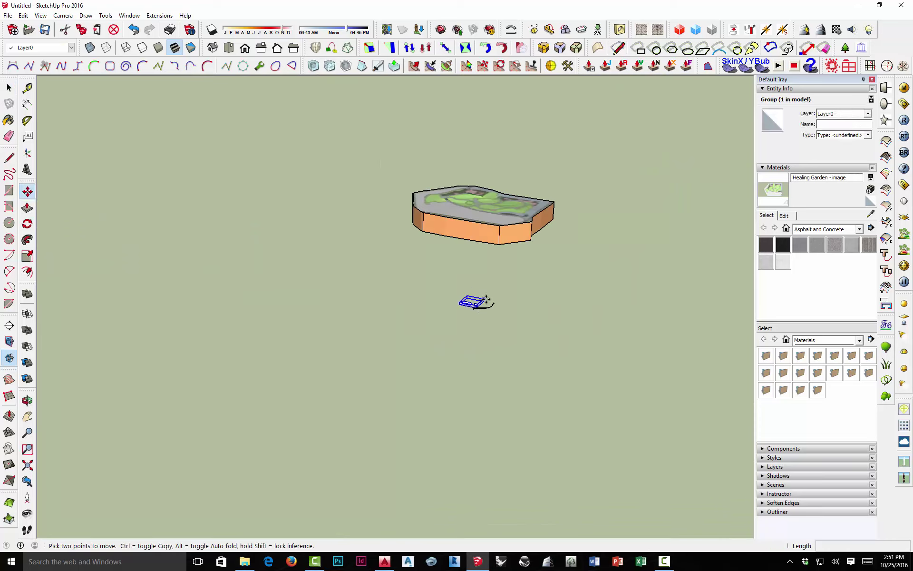
pyautogui.click(485, 301)
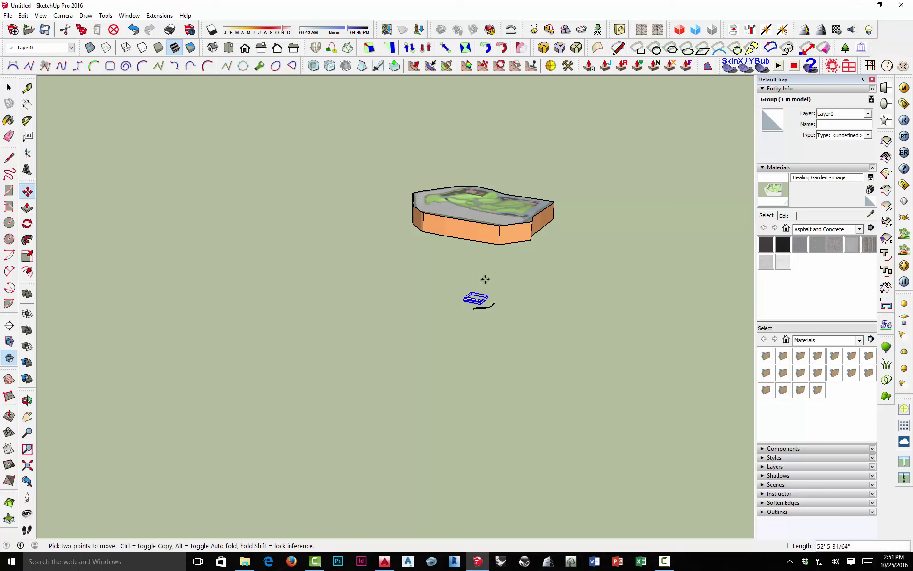
pyautogui.click(488, 120)
pyautogui.moveTo(459, 149); pyautogui.dragTo(487, 179, button='middle')
pyautogui.scroll(4, 487, 139)
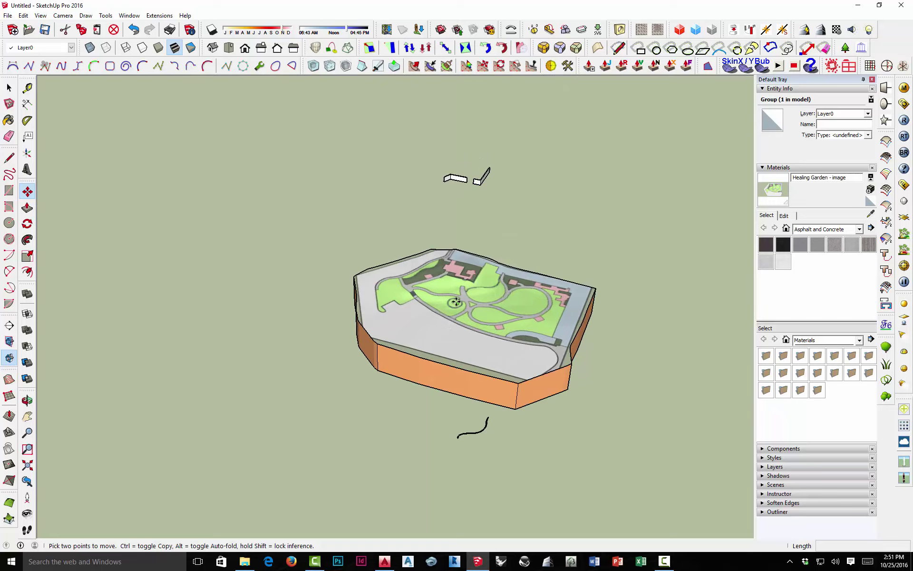
# Step: Display the hidden geometry of the terrain and focus on the mesh around the large pink building pad and its retaining wall
pyautogui.click(40, 15)
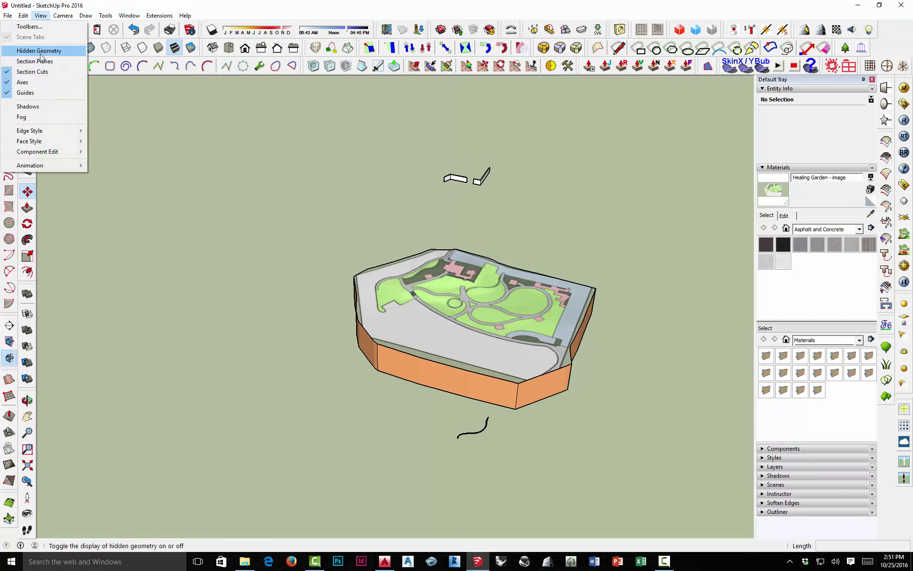
pyautogui.click(41, 51)
pyautogui.moveTo(339, 275); pyautogui.dragTo(354, 284, button='middle')
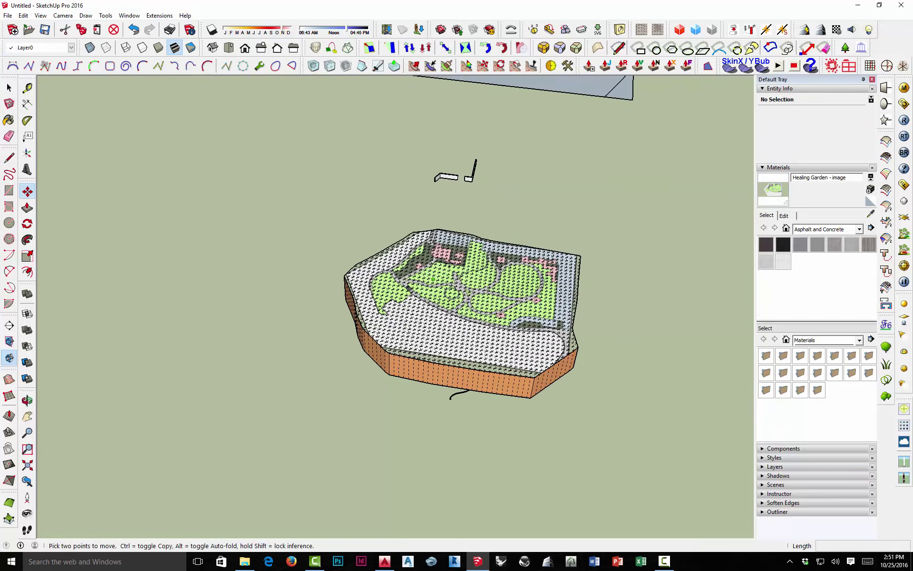
pyautogui.scroll(10, 387, 255)
pyautogui.moveTo(387, 254); pyautogui.dragTo(417, 272, button='middle')
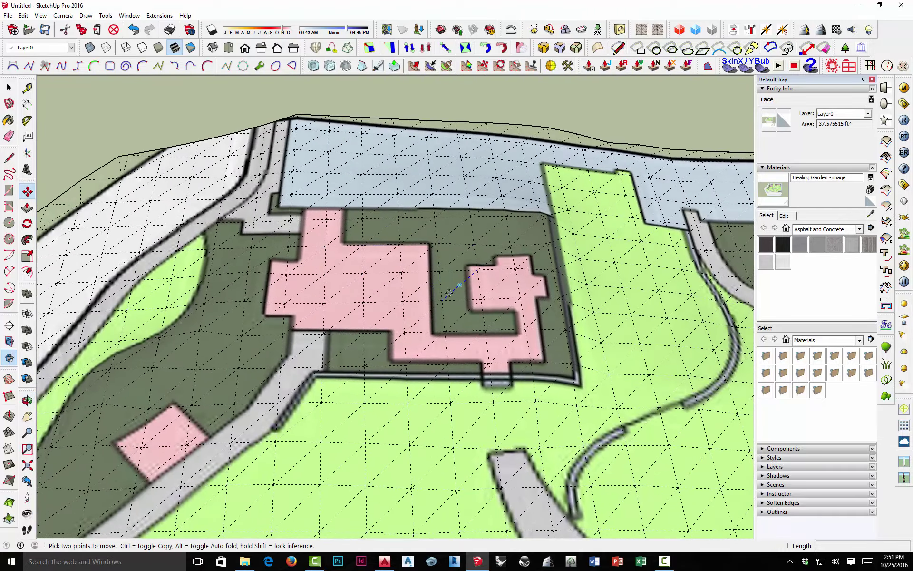
pyautogui.scroll(-5, 439, 275)
pyautogui.scroll(10, 428, 248)
pyautogui.moveTo(409, 229); pyautogui.dragTo(269, 163, button='middle')
pyautogui.moveTo(234, 239); pyautogui.dragTo(400, 327, button='middle')
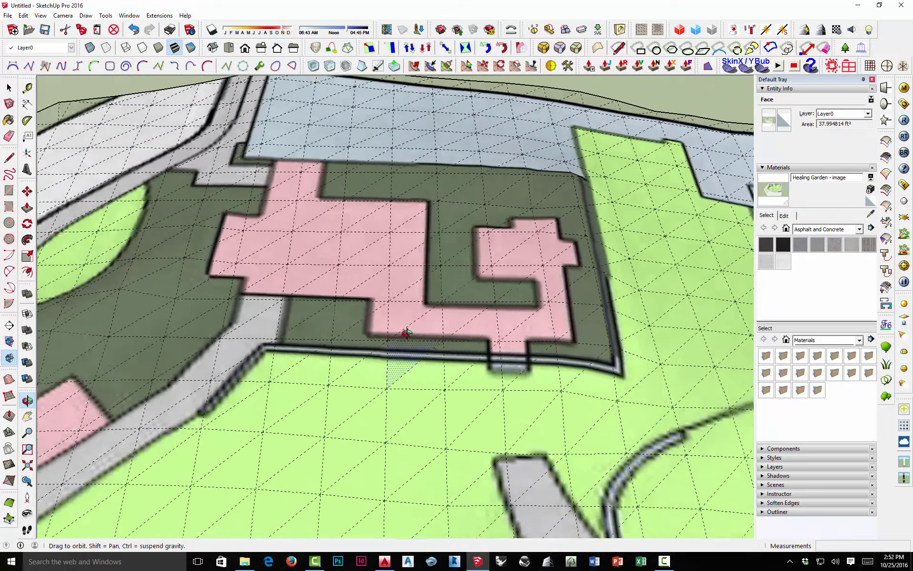
pyautogui.scroll(-2, 403, 330)
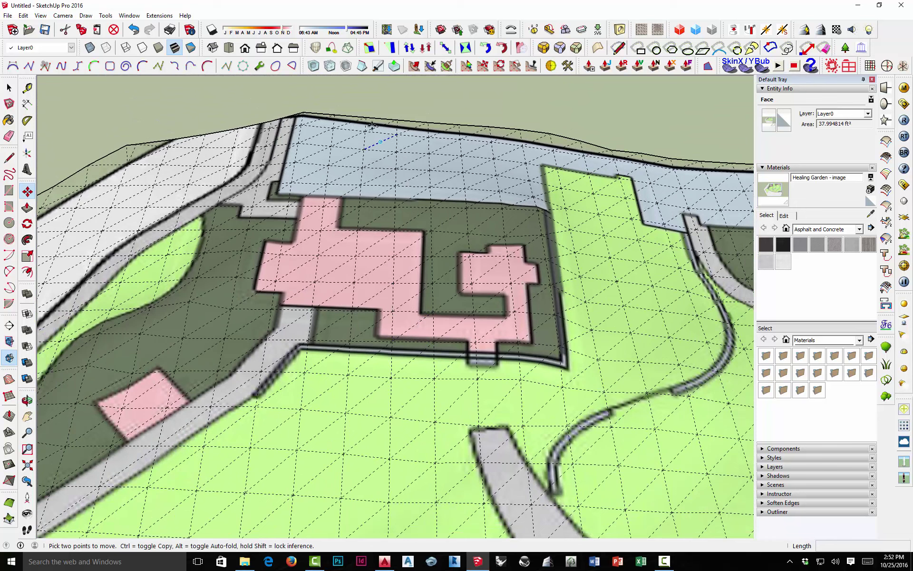
# Step: Brush-select all terrain faces covering the large pink building pad, its planting areas and the surrounding wall line
pyautogui.click(430, 65)
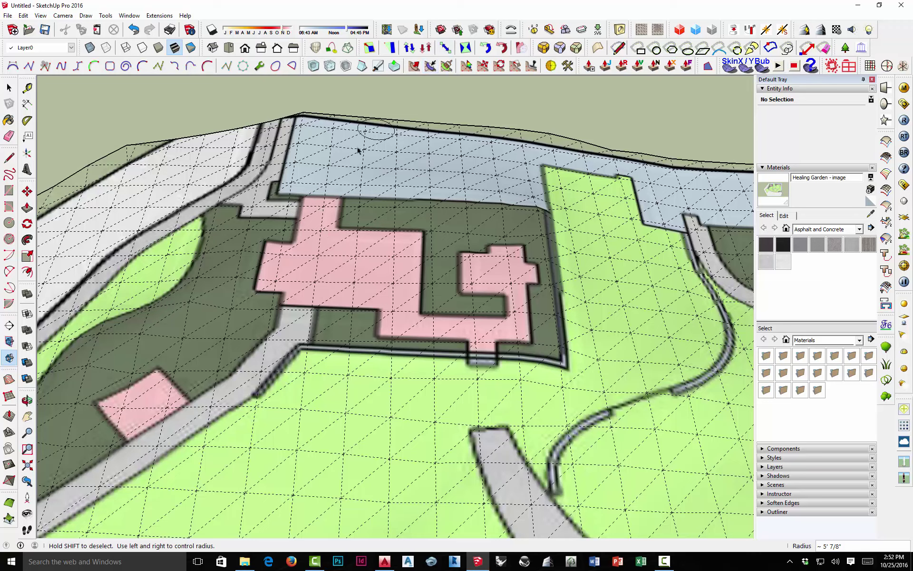
pyautogui.moveTo(287, 204); pyautogui.dragTo(419, 208)
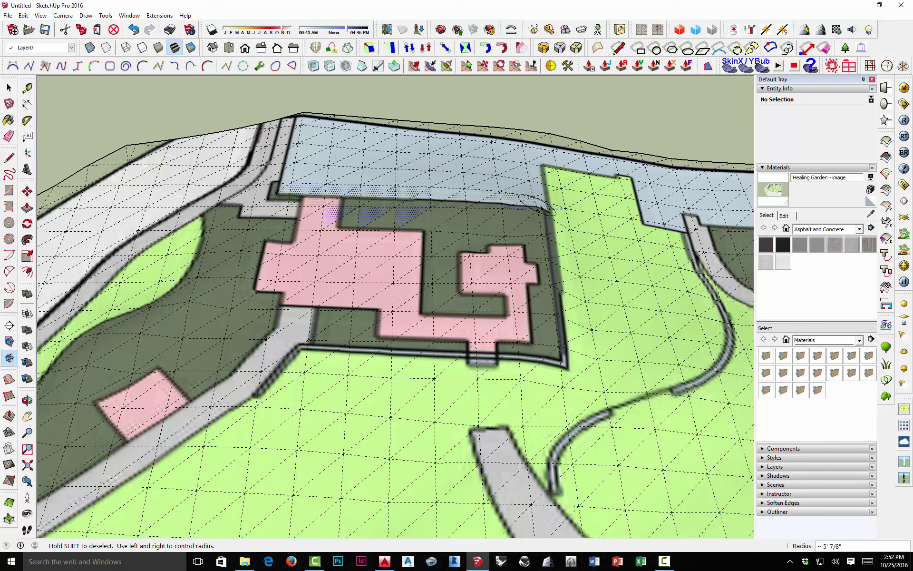
pyautogui.moveTo(560, 222)
pyautogui.mouseDown()
pyautogui.moveTo(559, 279)
pyautogui.moveTo(578, 354)
pyautogui.moveTo(343, 354)
pyautogui.moveTo(335, 353)
pyautogui.moveTo(340, 324)
pyautogui.moveTo(337, 331)
pyautogui.moveTo(340, 324)
pyautogui.moveTo(286, 319)
pyautogui.mouseUp()
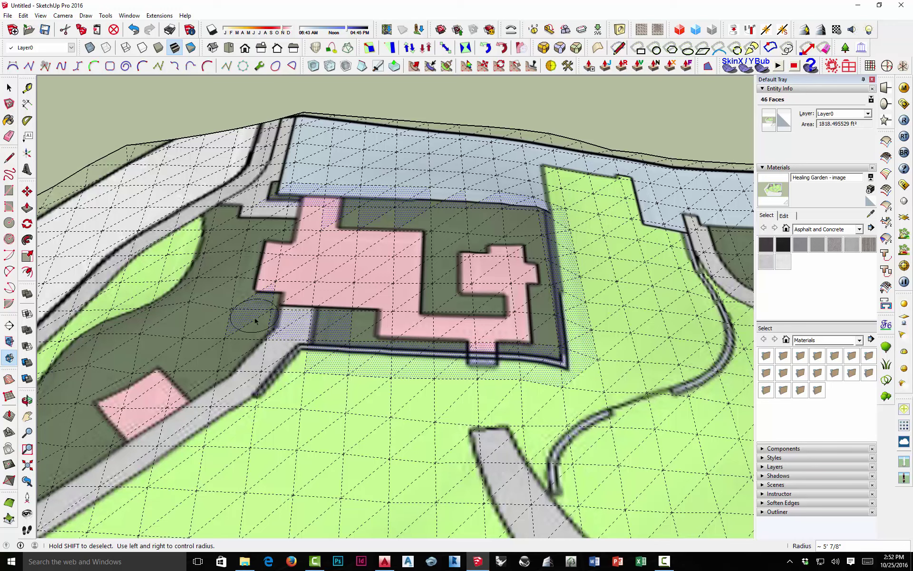
pyautogui.moveTo(257, 288); pyautogui.dragTo(259, 236)
pyautogui.moveTo(264, 319)
pyautogui.mouseDown()
pyautogui.moveTo(279, 274)
pyautogui.moveTo(324, 303)
pyautogui.moveTo(448, 322)
pyautogui.moveTo(392, 325)
pyautogui.moveTo(484, 334)
pyautogui.moveTo(516, 322)
pyautogui.moveTo(515, 292)
pyautogui.moveTo(489, 258)
pyautogui.moveTo(461, 282)
pyautogui.moveTo(497, 291)
pyautogui.mouseUp()
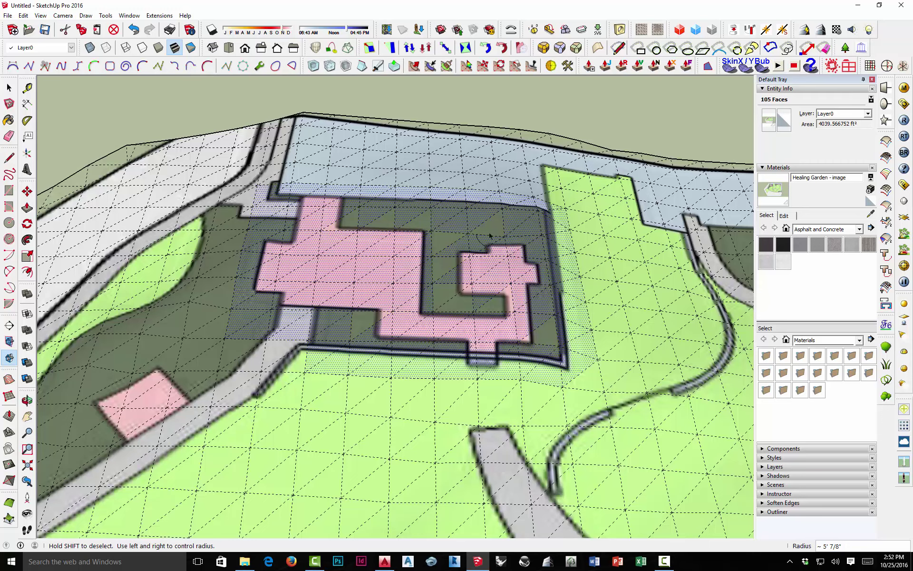
pyautogui.moveTo(320, 222)
pyautogui.mouseDown()
pyautogui.moveTo(490, 305)
pyautogui.moveTo(379, 317)
pyautogui.mouseUp()
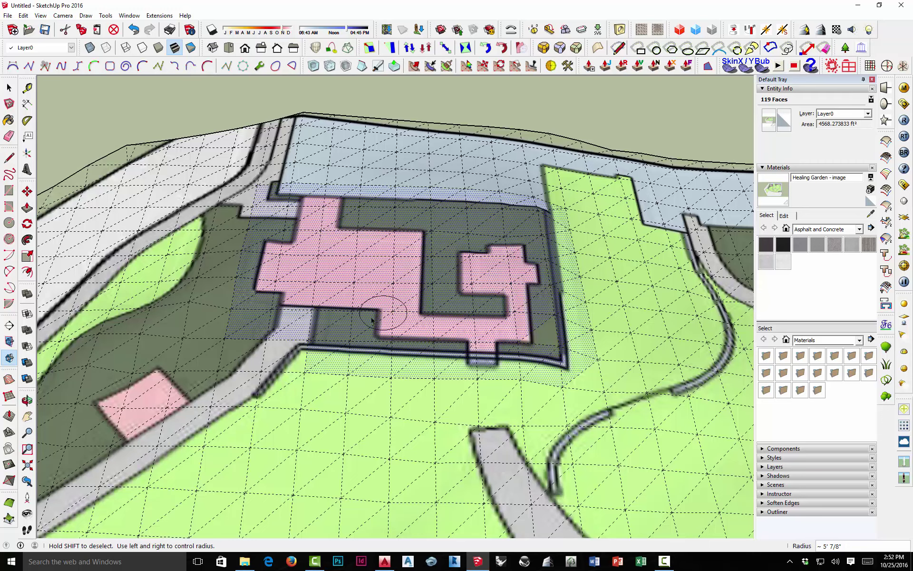
pyautogui.moveTo(441, 265)
pyautogui.mouseDown(button='middle')
pyautogui.moveTo(404, 281)
pyautogui.moveTo(634, 220)
pyautogui.moveTo(680, 165)
pyautogui.moveTo(528, 153)
pyautogui.moveTo(371, 157)
pyautogui.moveTo(315, 376)
pyautogui.moveTo(400, 371)
pyautogui.moveTo(539, 339)
pyautogui.mouseUp(button='middle')
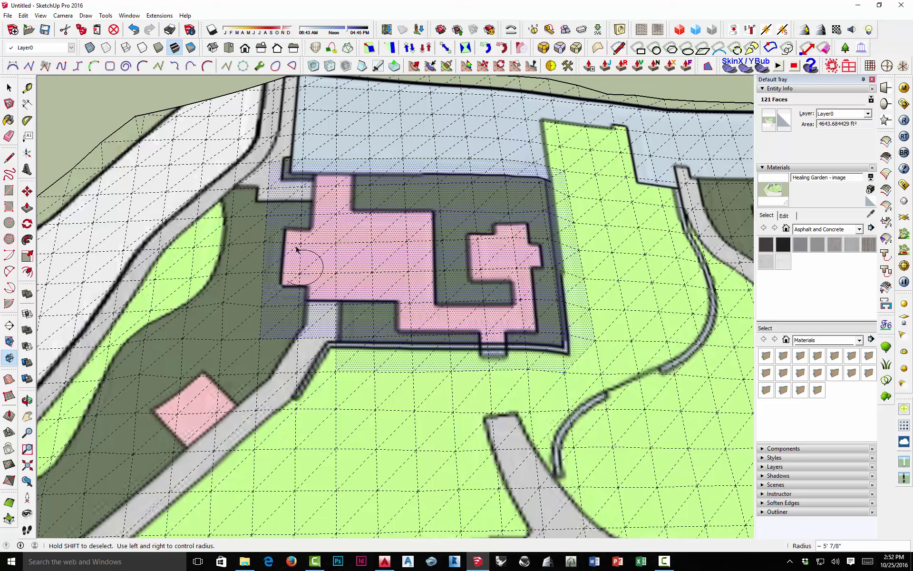
pyautogui.moveTo(324, 270)
pyautogui.mouseDown(button='middle')
pyautogui.moveTo(407, 138)
pyautogui.moveTo(379, 102)
pyautogui.moveTo(323, 122)
pyautogui.mouseUp(button='middle')
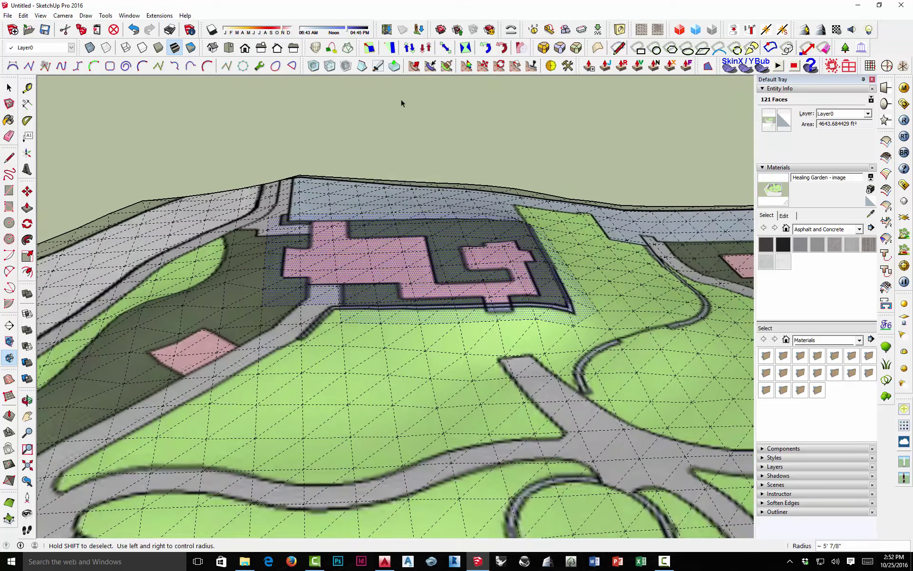
# Step: Make the selected building pad faces planar and inspect the flattened area around its path corner
pyautogui.click(532, 67)
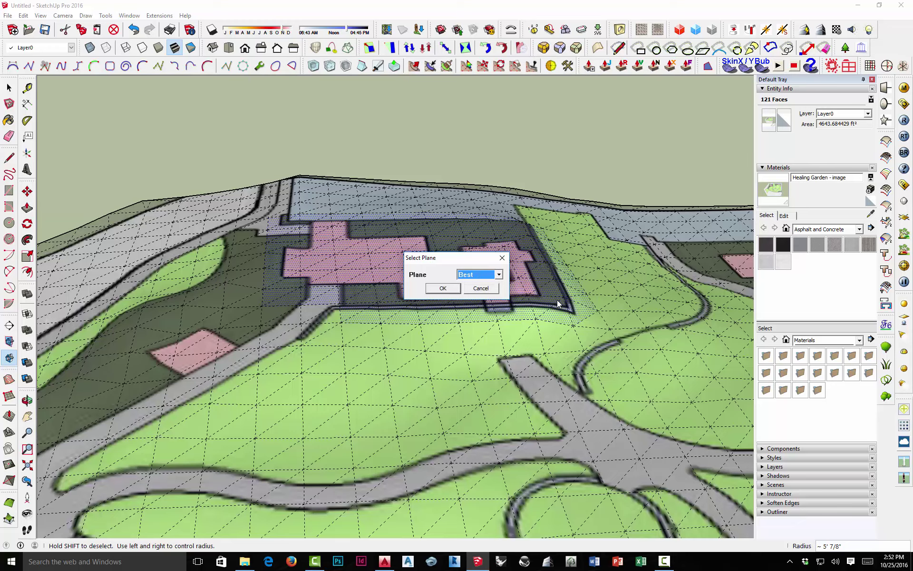
pyautogui.click(499, 275)
pyautogui.click(458, 290)
pyautogui.press('o')
pyautogui.moveTo(460, 291)
pyautogui.mouseDown()
pyautogui.moveTo(461, 191)
pyautogui.moveTo(253, 189)
pyautogui.moveTo(145, 206)
pyautogui.moveTo(186, 299)
pyautogui.moveTo(414, 362)
pyautogui.mouseUp()
pyautogui.scroll(5, 249, 272)
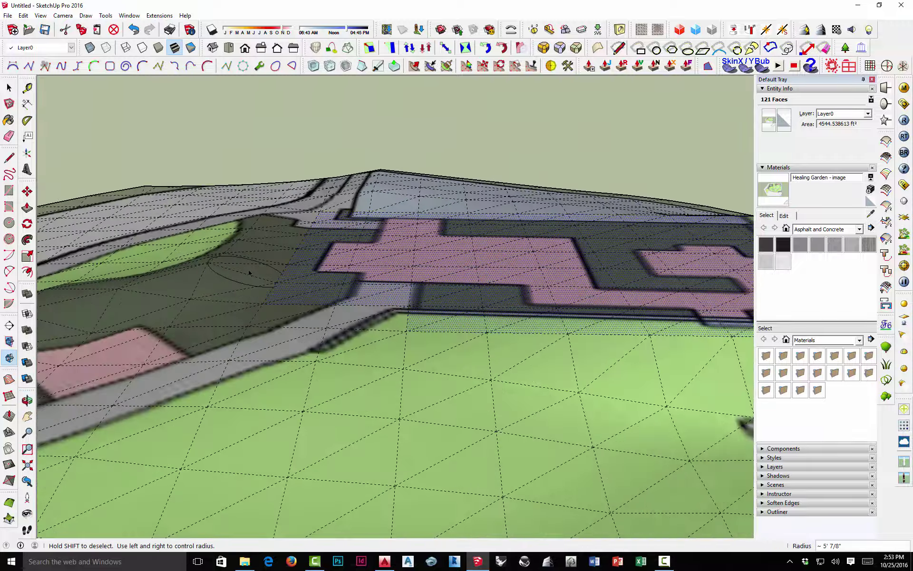
pyautogui.moveTo(248, 272)
pyautogui.mouseDown(button='middle')
pyautogui.moveTo(310, 265)
pyautogui.moveTo(333, 247)
pyautogui.moveTo(106, 239)
pyautogui.moveTo(77, 273)
pyautogui.moveTo(149, 292)
pyautogui.moveTo(257, 263)
pyautogui.moveTo(333, 190)
pyautogui.moveTo(320, 210)
pyautogui.moveTo(269, 210)
pyautogui.moveTo(373, 265)
pyautogui.moveTo(621, 262)
pyautogui.moveTo(613, 260)
pyautogui.mouseUp(button='middle')
pyautogui.scroll(3, 342, 177)
pyautogui.moveTo(214, 255)
pyautogui.mouseDown(button='middle')
pyautogui.moveTo(534, 239)
pyautogui.moveTo(440, 302)
pyautogui.moveTo(287, 259)
pyautogui.moveTo(41, 252)
pyautogui.moveTo(62, 203)
pyautogui.moveTo(197, 263)
pyautogui.mouseUp(button='middle')
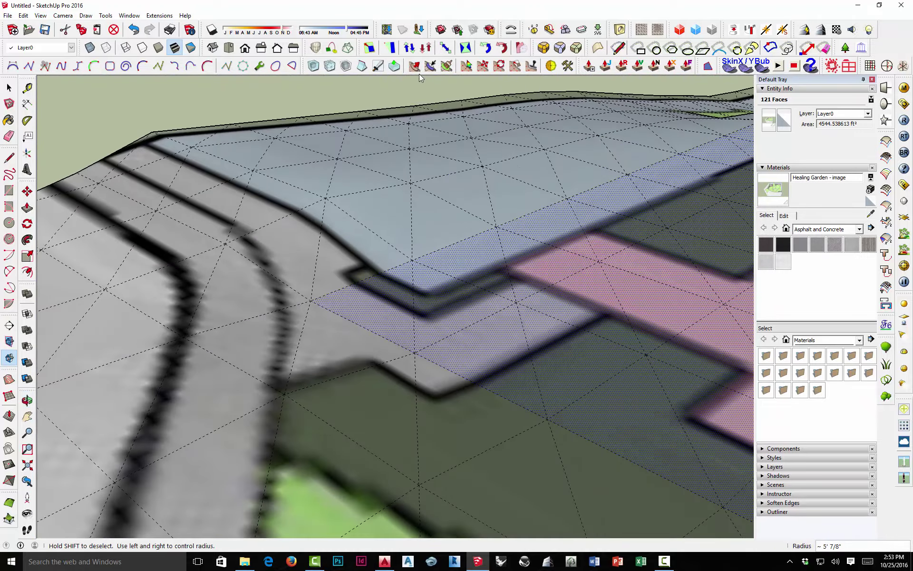
# Step: Try the Sculpt Brush along the path at the terrain corner with the pad faces masked, and clear the face selection
pyautogui.moveTo(414, 76); pyautogui.dragTo(455, 219, button='middle')
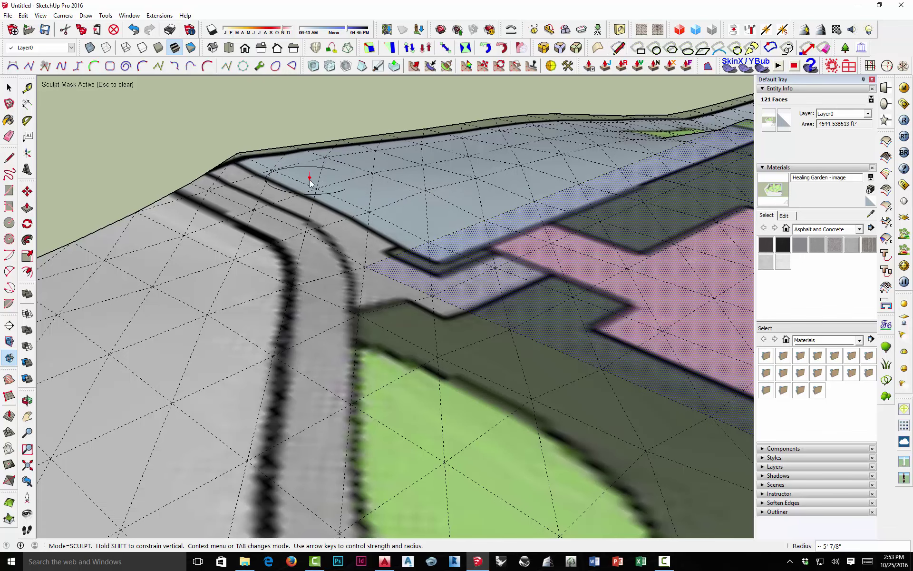
pyautogui.moveTo(360, 219); pyautogui.dragTo(524, 215, button='middle')
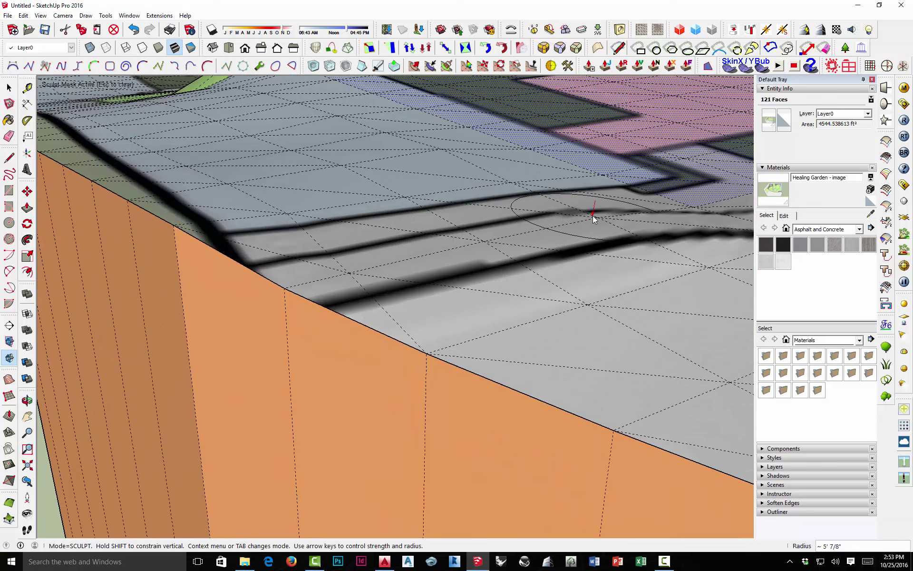
pyautogui.rightClick(409, 229)
pyautogui.click(441, 236)
pyautogui.moveTo(472, 207)
pyautogui.mouseDown(button='middle')
pyautogui.moveTo(432, 219)
pyautogui.moveTo(427, 88)
pyautogui.mouseUp(button='middle')
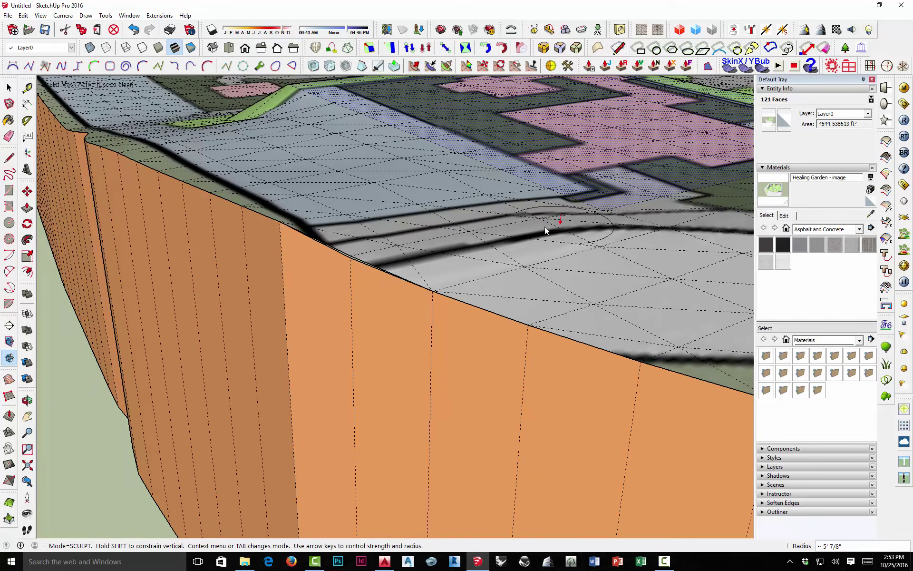
pyautogui.moveTo(495, 228)
pyautogui.mouseDown(button='middle')
pyautogui.moveTo(649, 187)
pyautogui.moveTo(265, 220)
pyautogui.moveTo(147, 210)
pyautogui.mouseUp(button='middle')
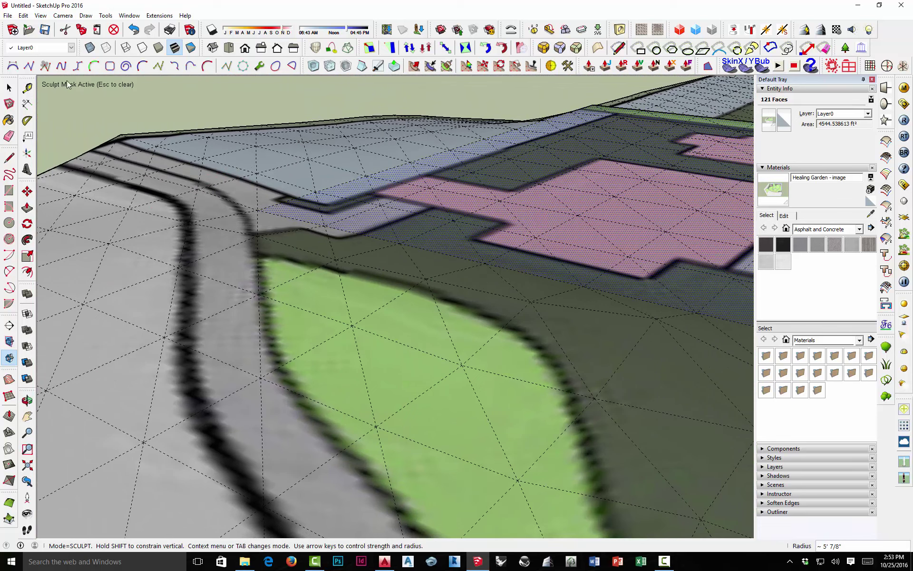
pyautogui.click(9, 87)
pyautogui.click(112, 96)
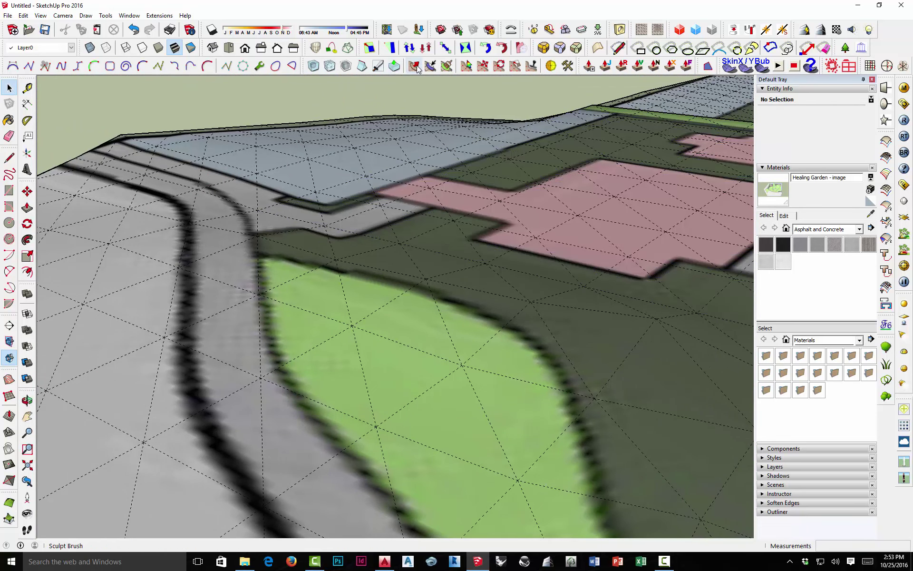
# Step: Sculpt the unmasked terrain along the path beside the blue-grey area near the building pad
pyautogui.click(379, 66)
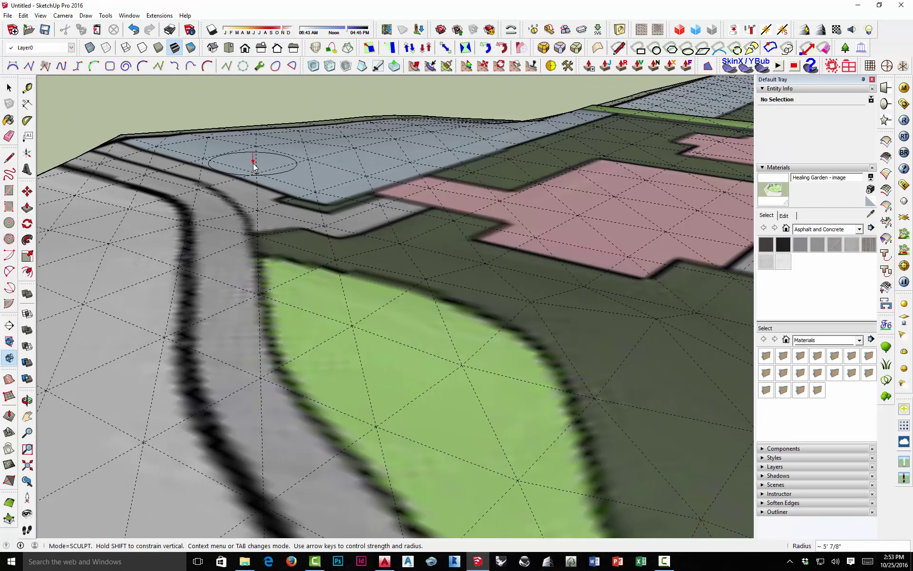
pyautogui.moveTo(192, 155)
pyautogui.mouseDown()
pyautogui.moveTo(144, 144)
pyautogui.moveTo(250, 156)
pyautogui.moveTo(302, 177)
pyautogui.moveTo(209, 196)
pyautogui.mouseUp()
pyautogui.moveTo(228, 185)
pyautogui.mouseDown(button='middle')
pyautogui.moveTo(344, 157)
pyautogui.moveTo(475, 215)
pyautogui.mouseUp(button='middle')
# Step: Switch the Sculpt Brush to Smooth mode and inspect the path corner and the slopes around the building pad
pyautogui.rightClick(398, 157)
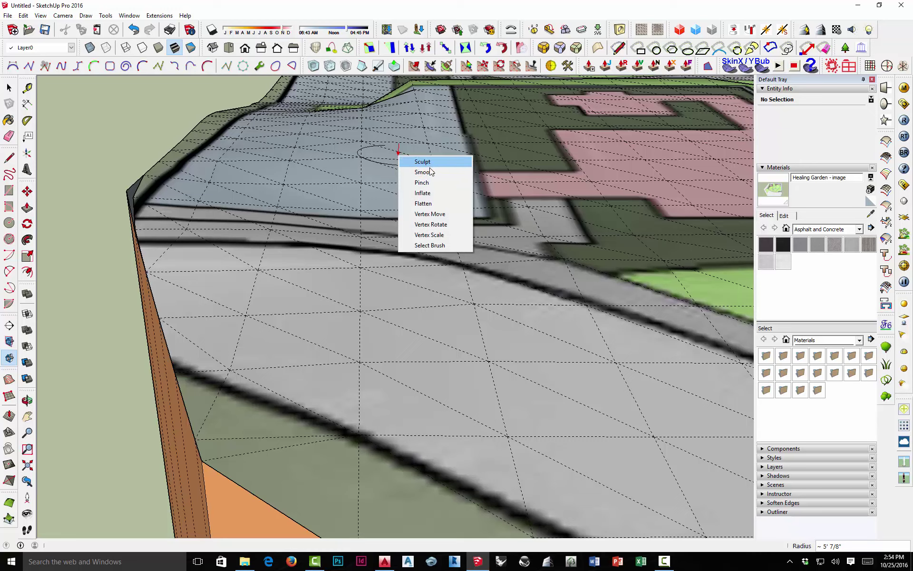
pyautogui.click(431, 163)
pyautogui.press('Tab')
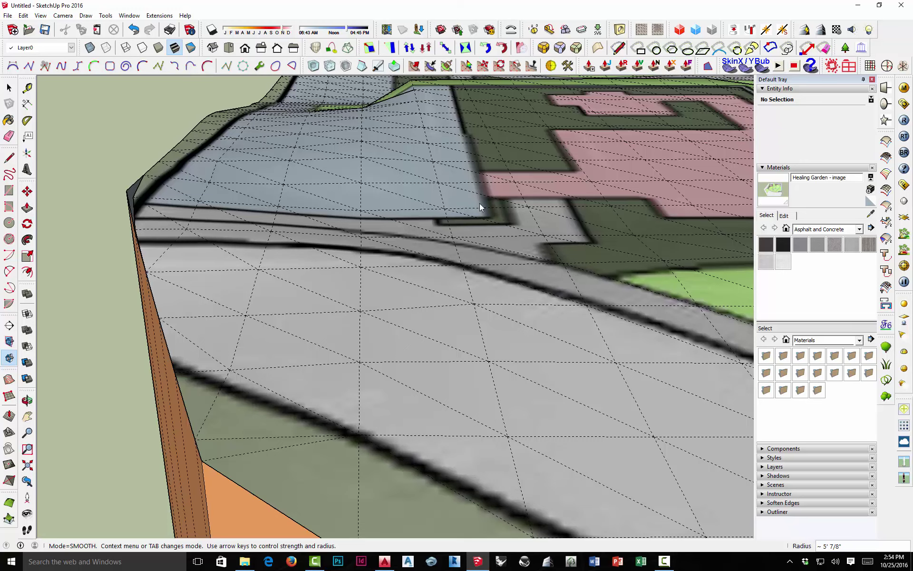
pyautogui.moveTo(173, 222); pyautogui.dragTo(357, 245, button='middle')
pyautogui.scroll(5, 438, 204)
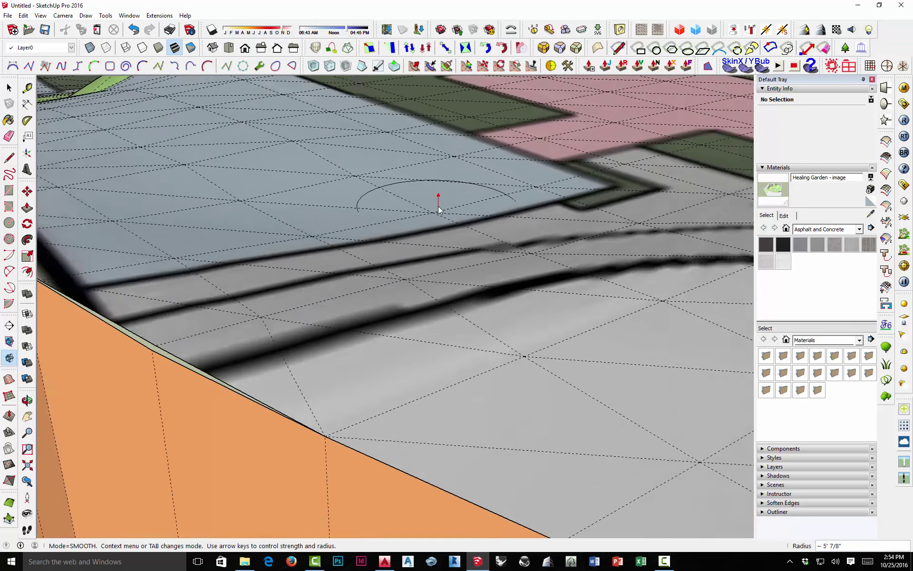
pyautogui.scroll(-3, 330, 228)
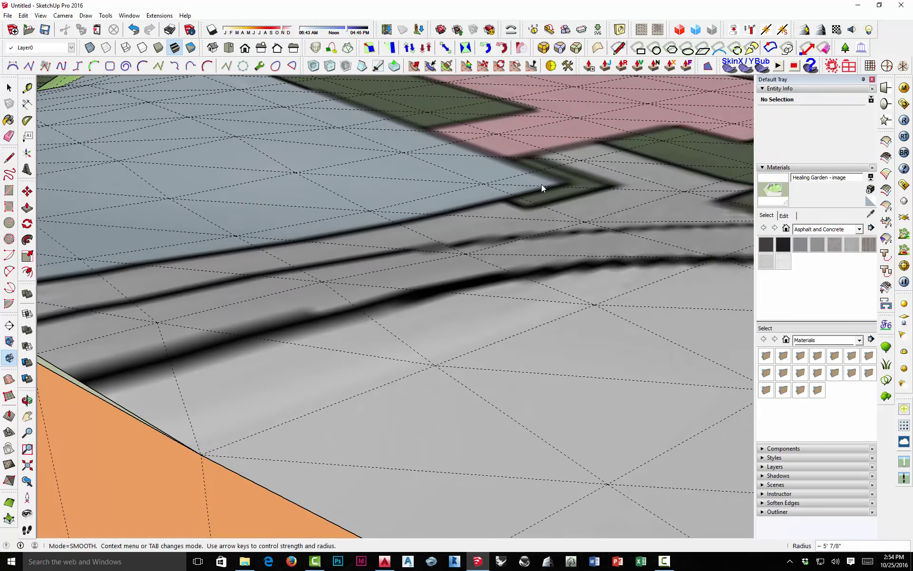
pyautogui.moveTo(561, 290); pyautogui.dragTo(557, 233, button='middle')
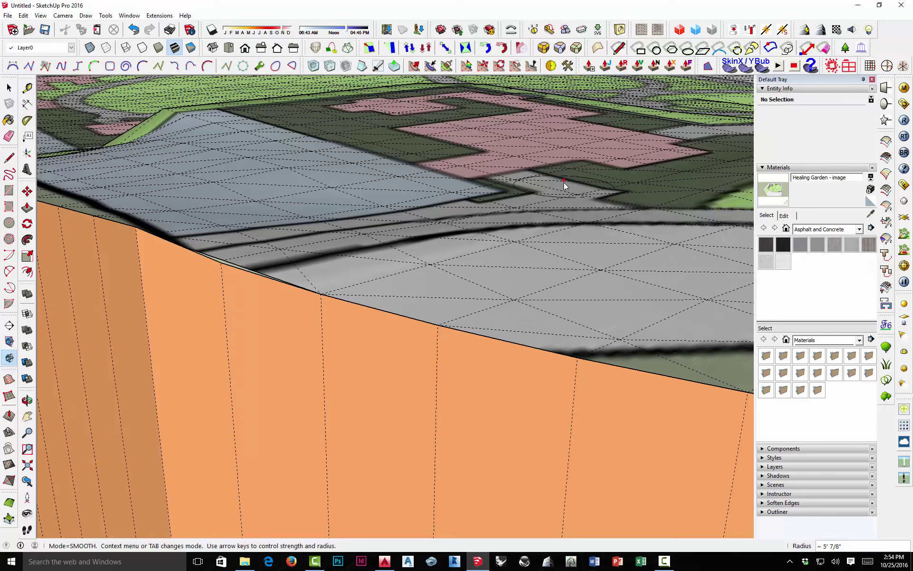
pyautogui.moveTo(690, 215); pyautogui.dragTo(188, 180, button='middle')
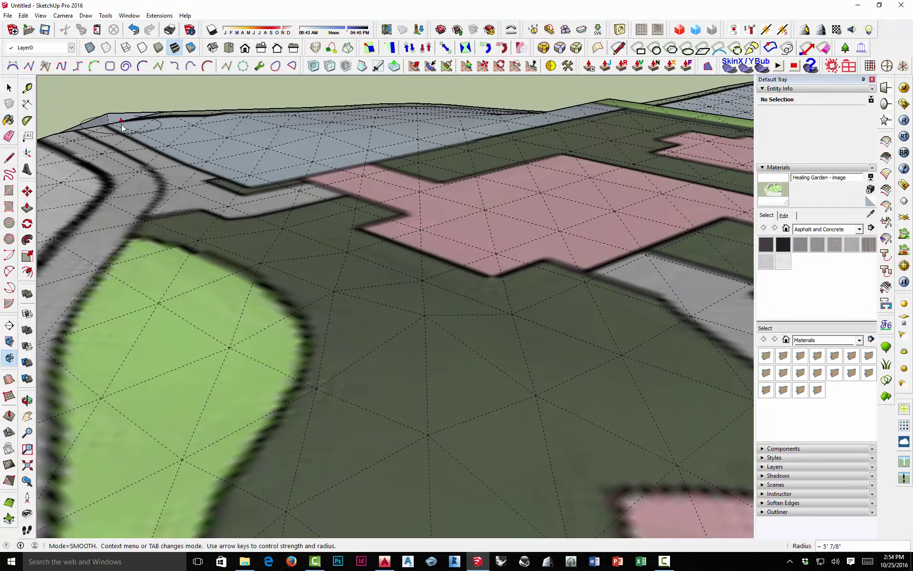
pyautogui.moveTo(251, 179); pyautogui.dragTo(433, 241, button='middle')
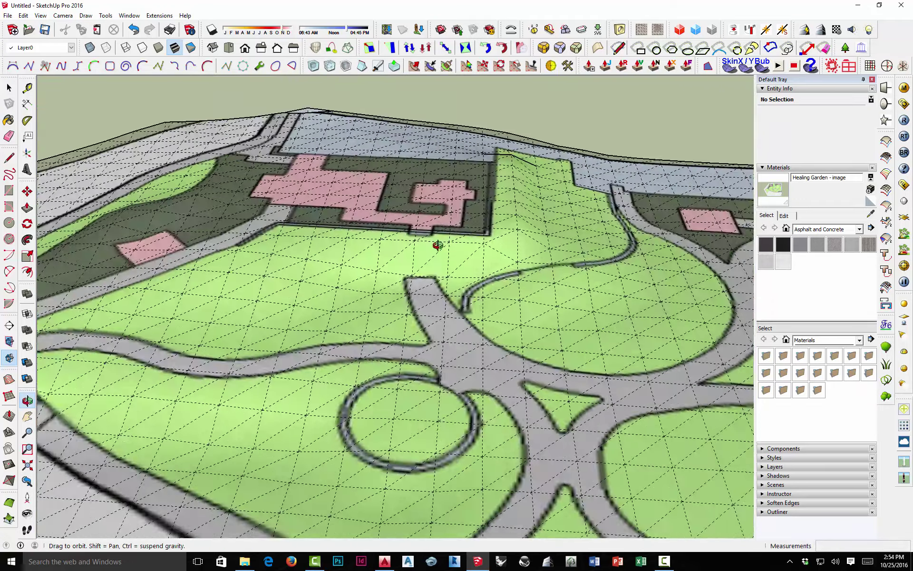
pyautogui.scroll(5, 522, 233)
pyautogui.moveTo(490, 193); pyautogui.dragTo(451, 195, button='middle')
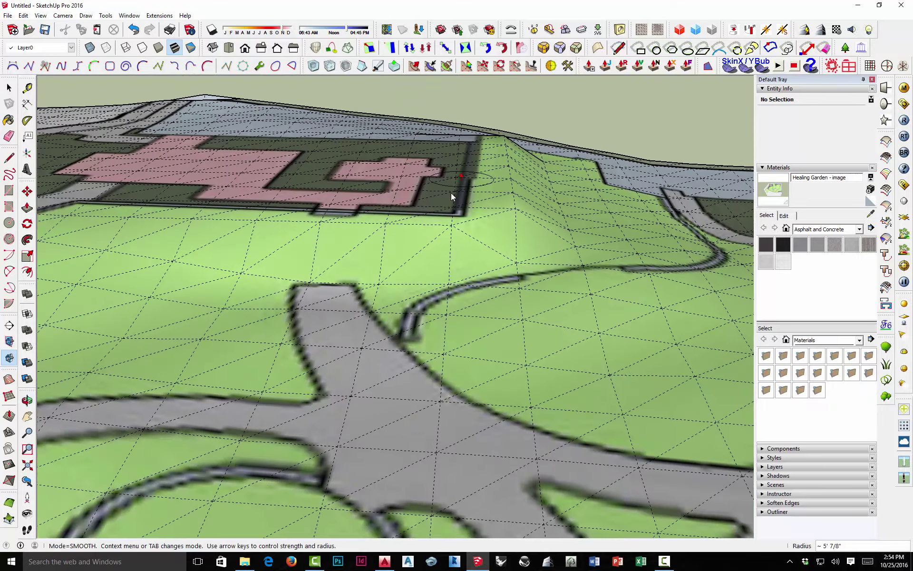
pyautogui.moveTo(519, 192); pyautogui.dragTo(437, 260, button='middle')
# Step: Drop the wall group floating above the site onto the terrain with DropGC
pyautogui.click(10, 88)
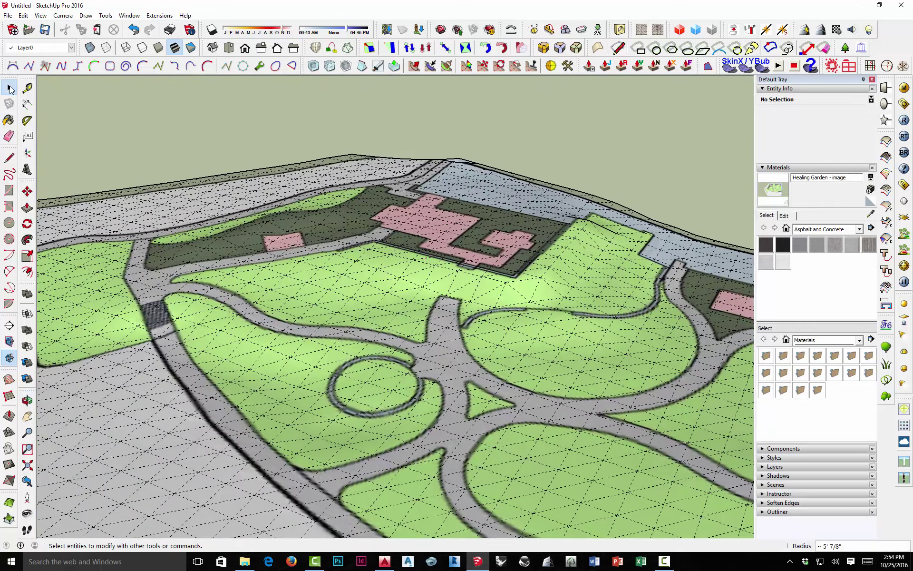
pyautogui.scroll(-10, 292, 261)
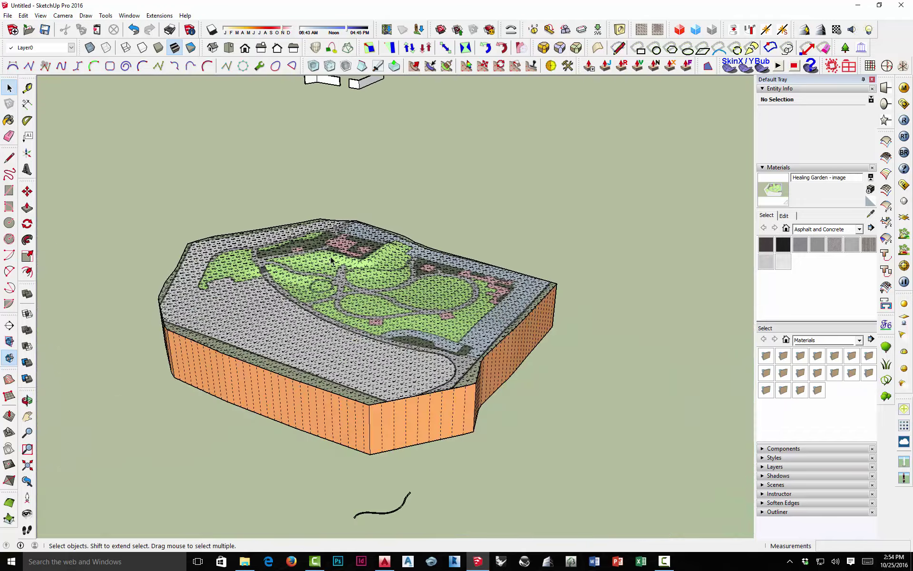
pyautogui.click(347, 156)
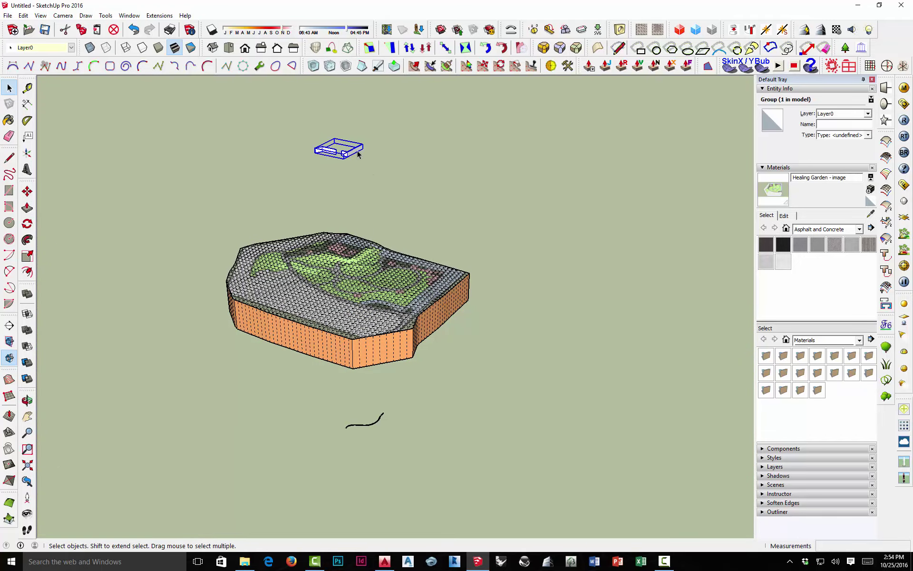
pyautogui.rightClick(358, 153)
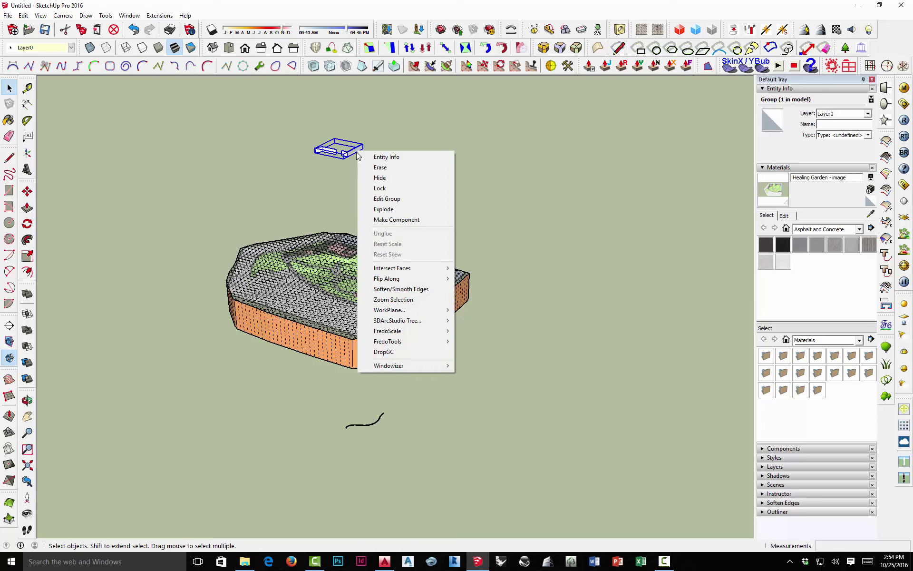
pyautogui.click(384, 352)
pyautogui.scroll(10, 352, 259)
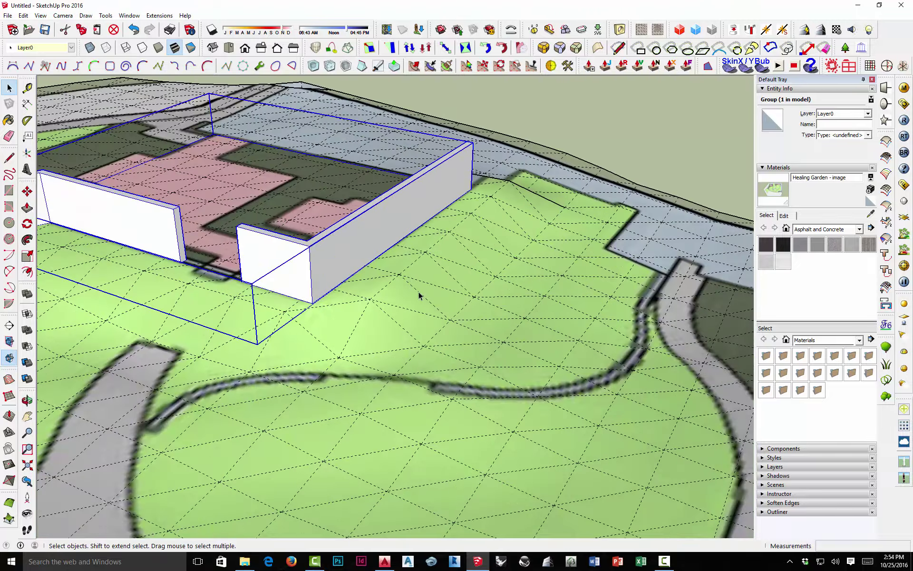
# Step: Move the wall group straight down about 6' 9" so it sinks into the building pad
pyautogui.moveTo(419, 295); pyautogui.dragTo(426, 194, button='middle')
pyautogui.press('m')
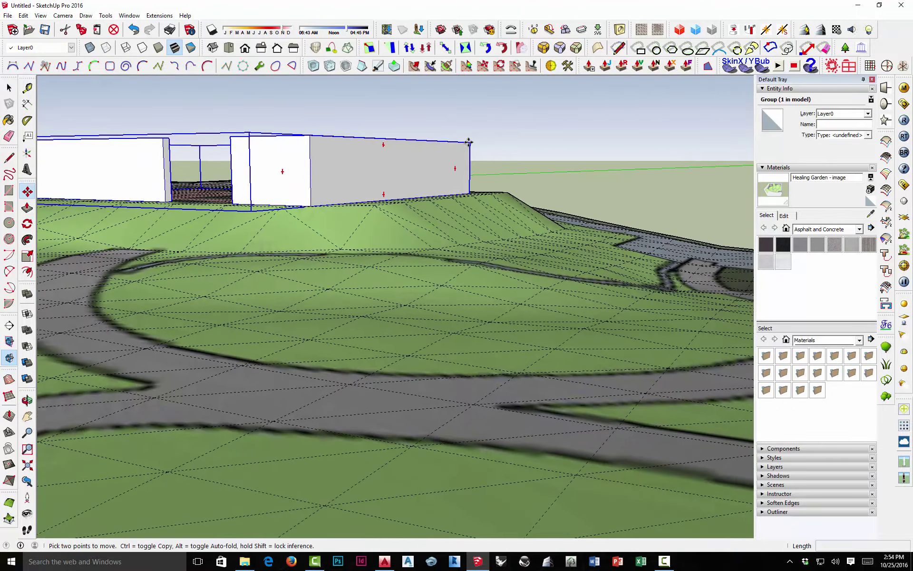
pyautogui.click(469, 142)
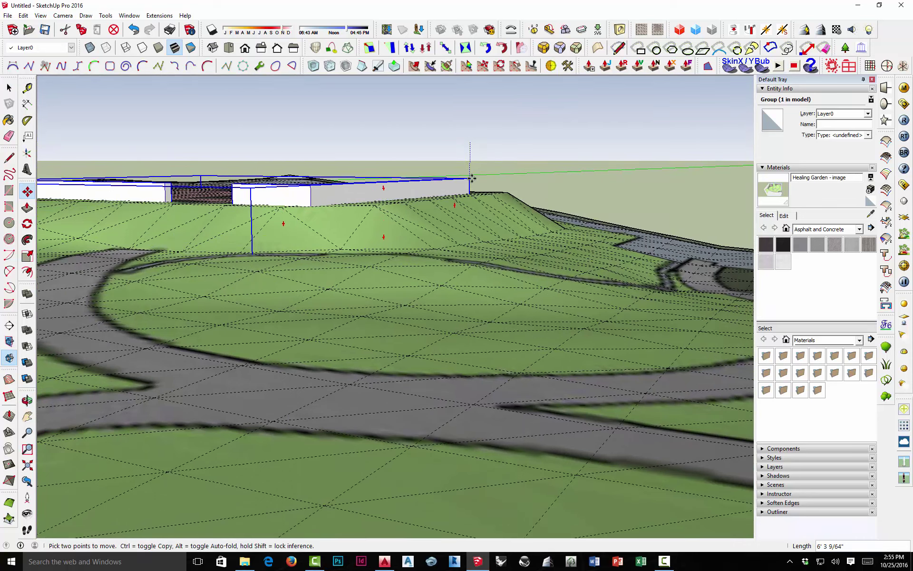
pyautogui.click(473, 181)
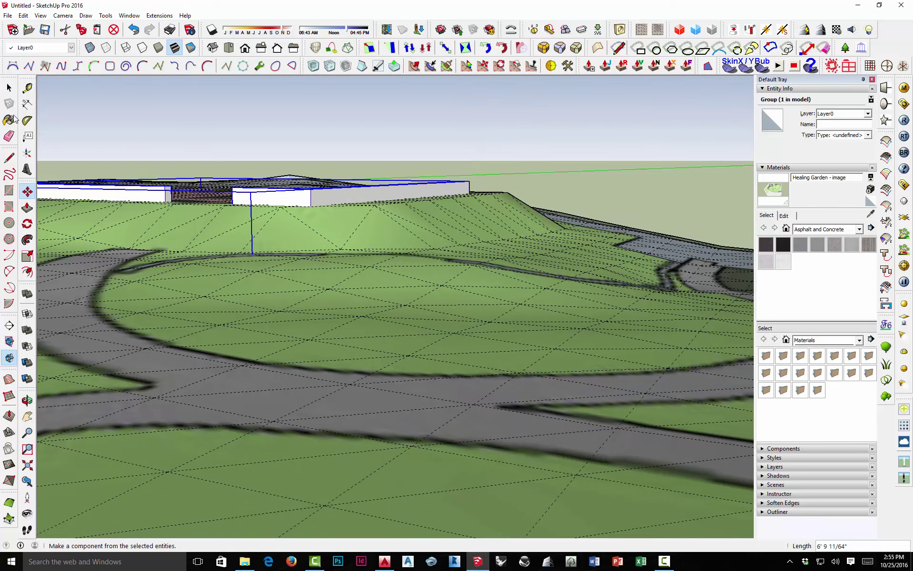
# Step: Measure the exposed wall height at the front outer corner with the Tape Measure
pyautogui.click(27, 90)
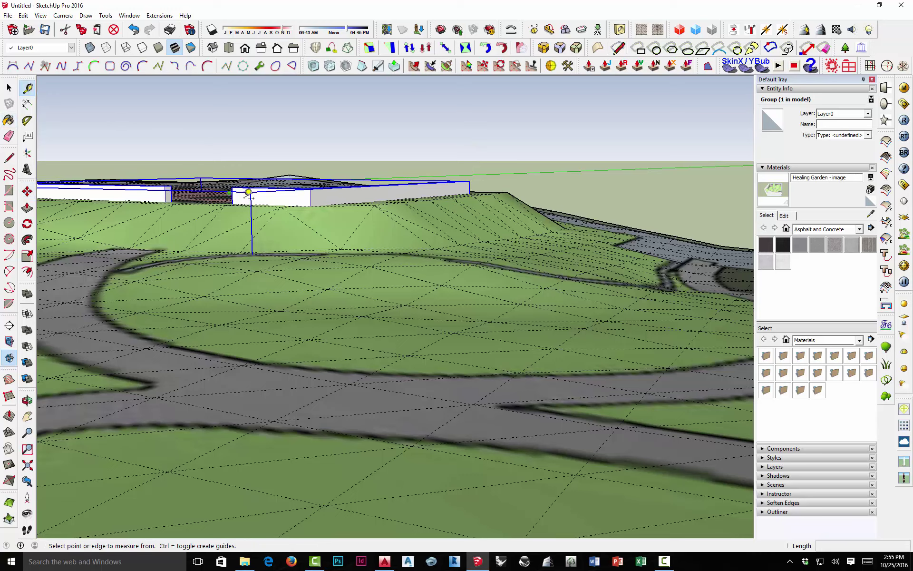
pyautogui.click(314, 200)
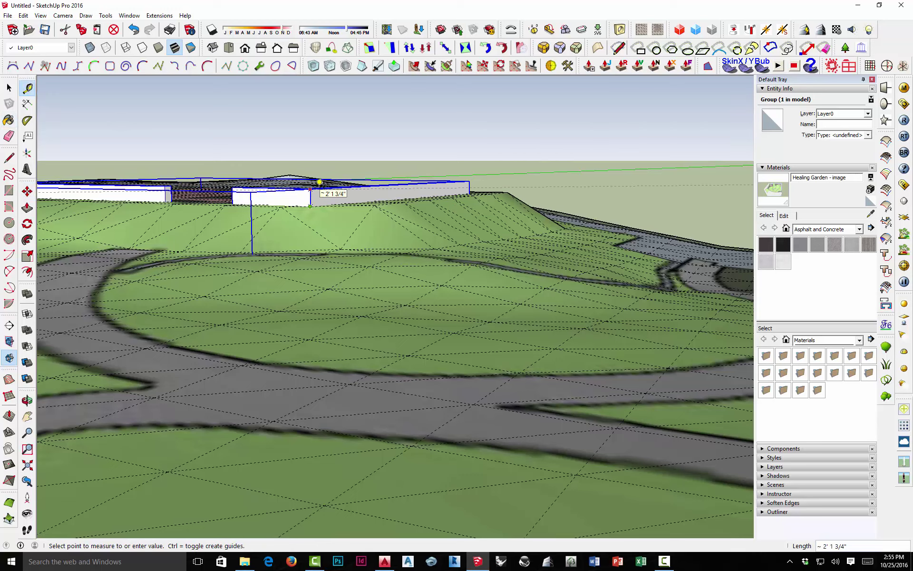
pyautogui.click(320, 182)
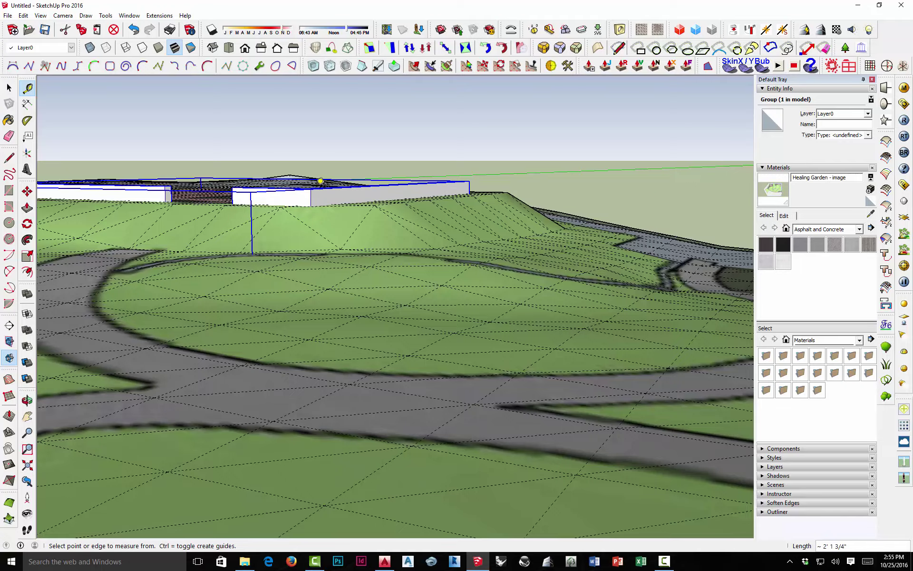
pyautogui.moveTo(365, 168); pyautogui.dragTo(333, 202, button='middle')
# Step: Examine how the lowered walls meet the pad and the slope outside the long side wall
pyautogui.click(9, 87)
pyautogui.moveTo(374, 124); pyautogui.dragTo(371, 300, button='middle')
pyautogui.scroll(-3, 470, 253)
pyautogui.moveTo(469, 253); pyautogui.dragTo(217, 191, button='middle')
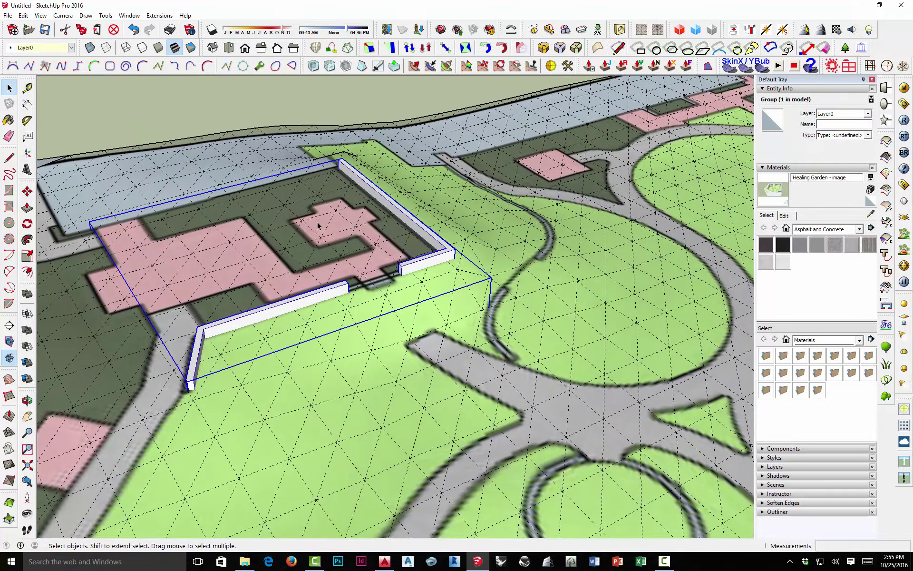
pyautogui.moveTo(319, 226); pyautogui.dragTo(399, 194, button='middle')
pyautogui.scroll(4, 351, 209)
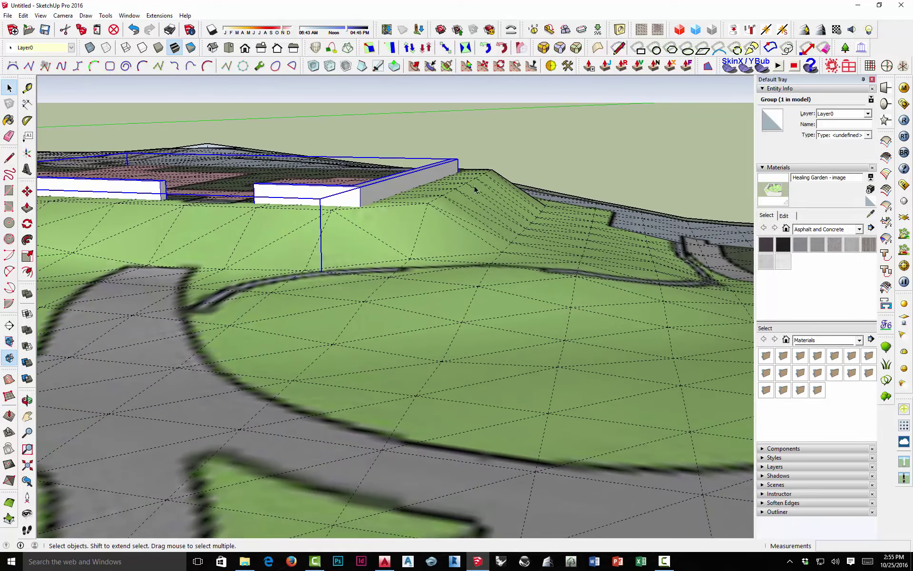
pyautogui.moveTo(476, 189); pyautogui.dragTo(425, 175, button='middle')
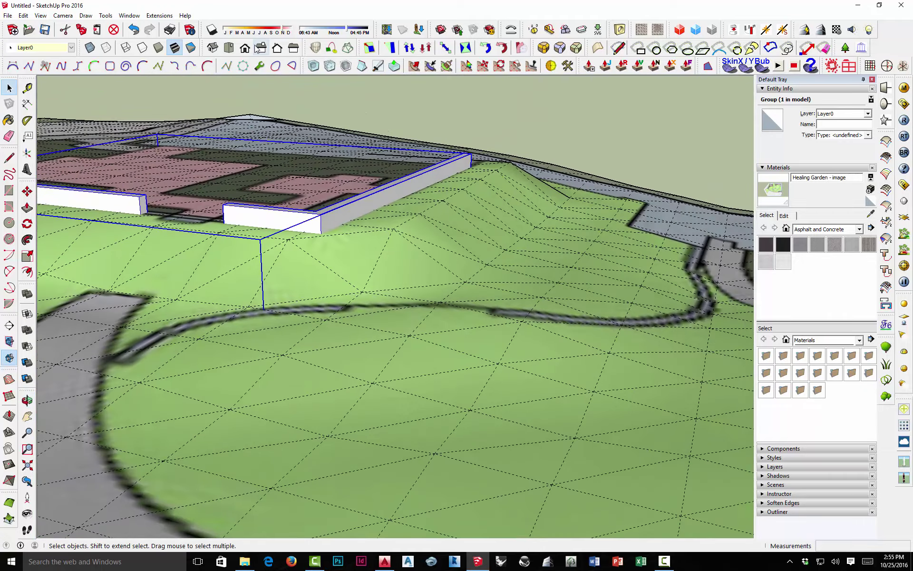
pyautogui.click(425, 127)
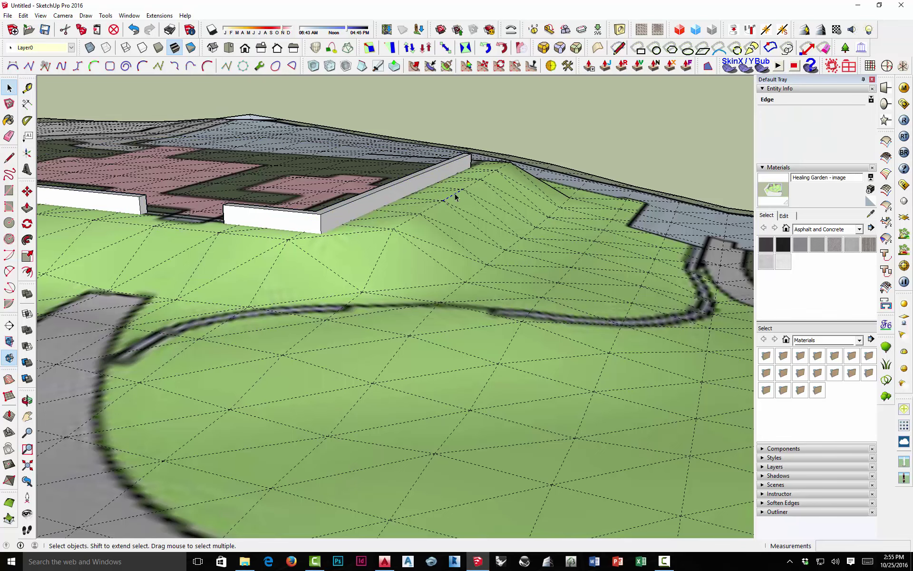
pyautogui.moveTo(424, 164); pyautogui.dragTo(333, 204, button='middle')
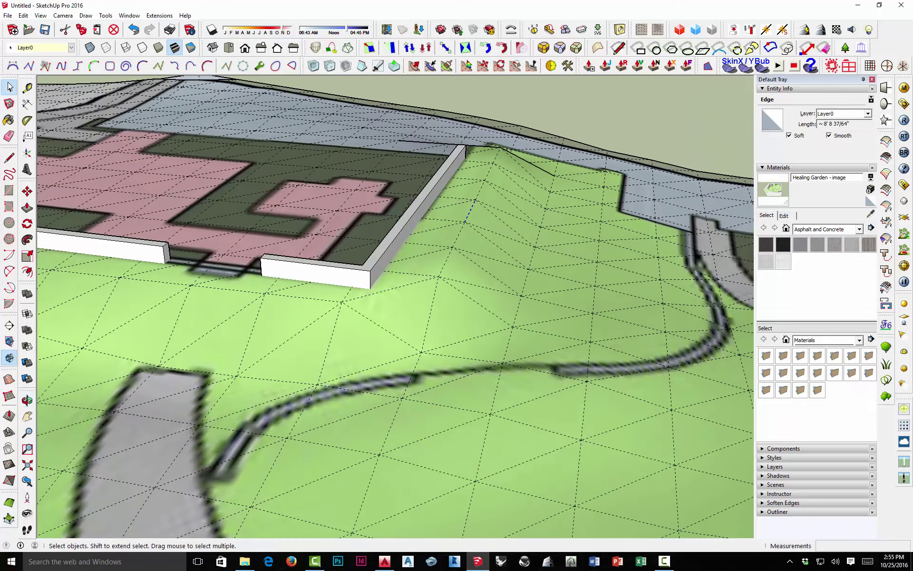
pyautogui.scroll(-5, 476, 198)
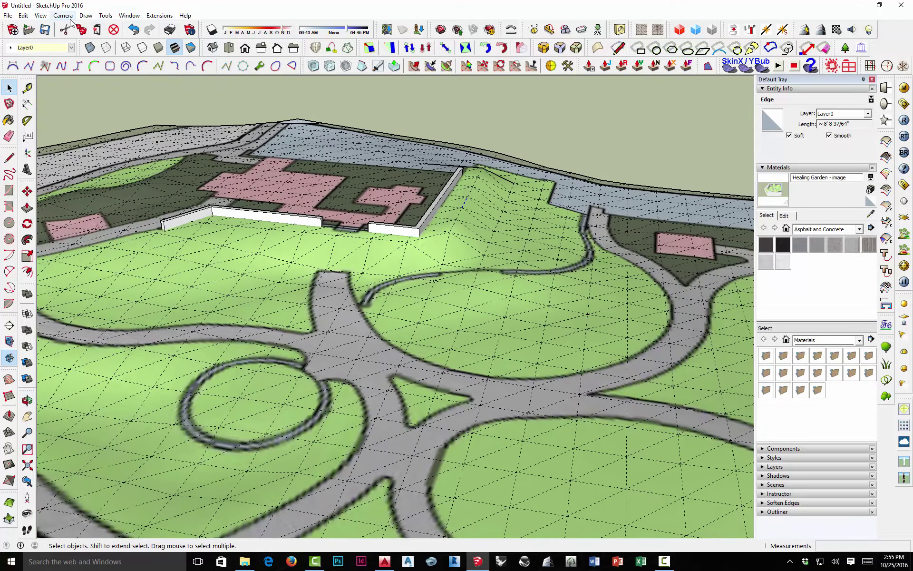
# Step: Hide the hidden geometry, select the terrain and wall group together, and intersect their faces with the selection
pyautogui.click(40, 16)
pyautogui.click(29, 47)
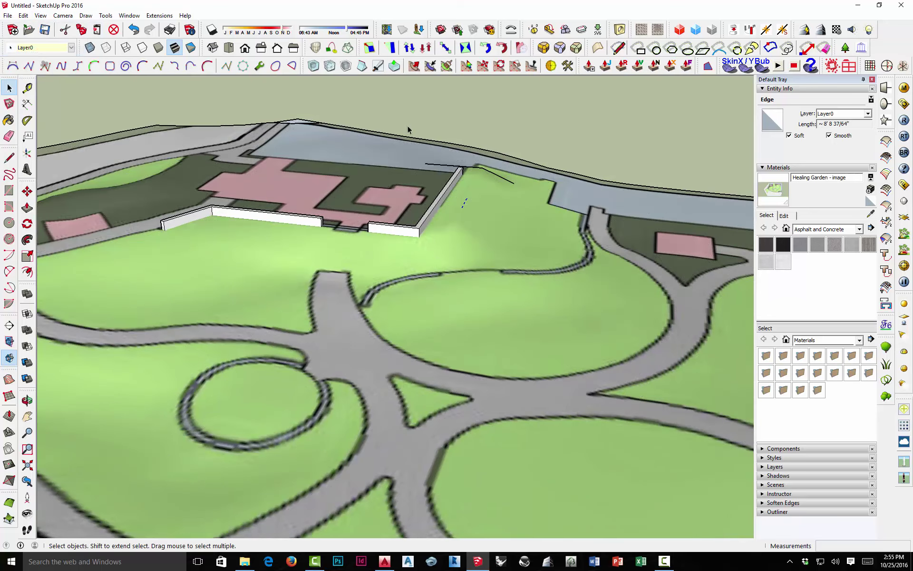
pyautogui.moveTo(571, 141); pyautogui.dragTo(312, 263)
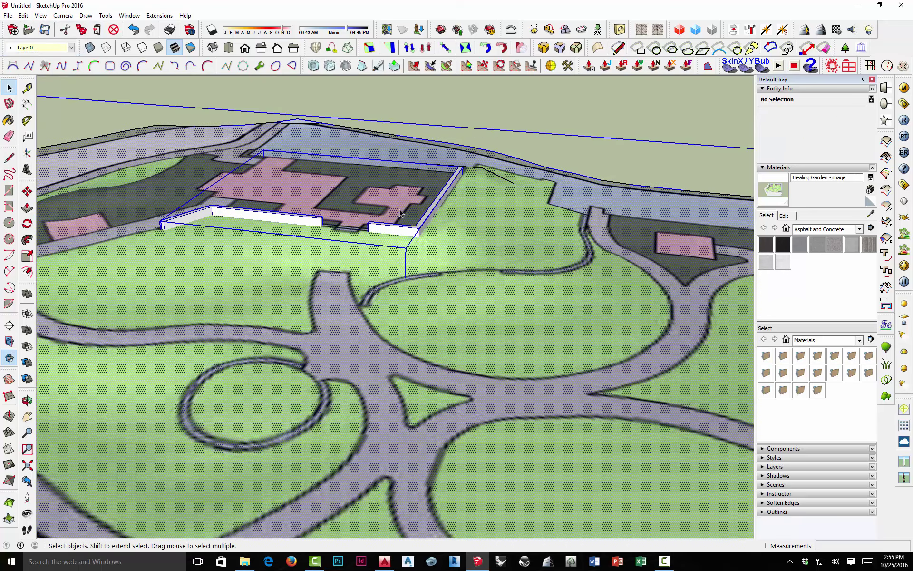
pyautogui.rightClick(476, 192)
pyautogui.moveTo(509, 291)
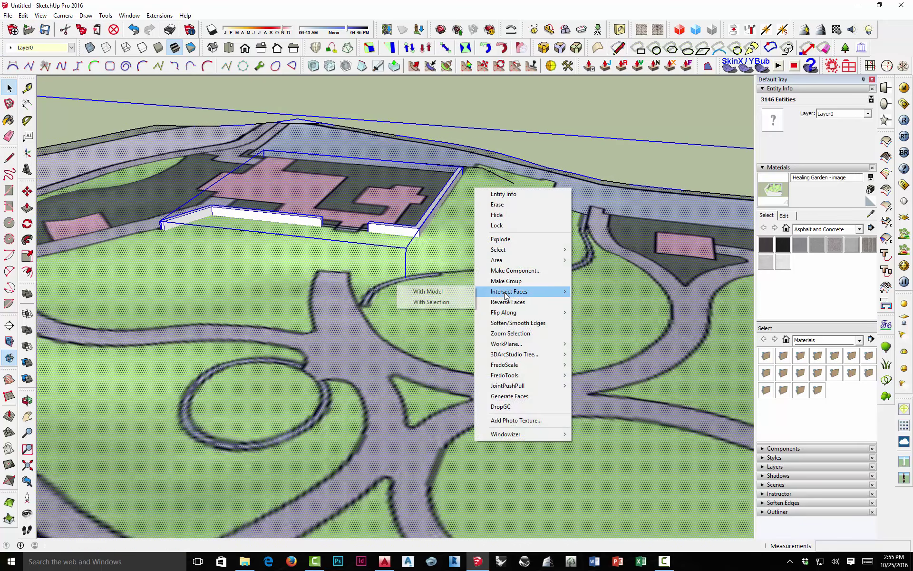
pyautogui.click(430, 302)
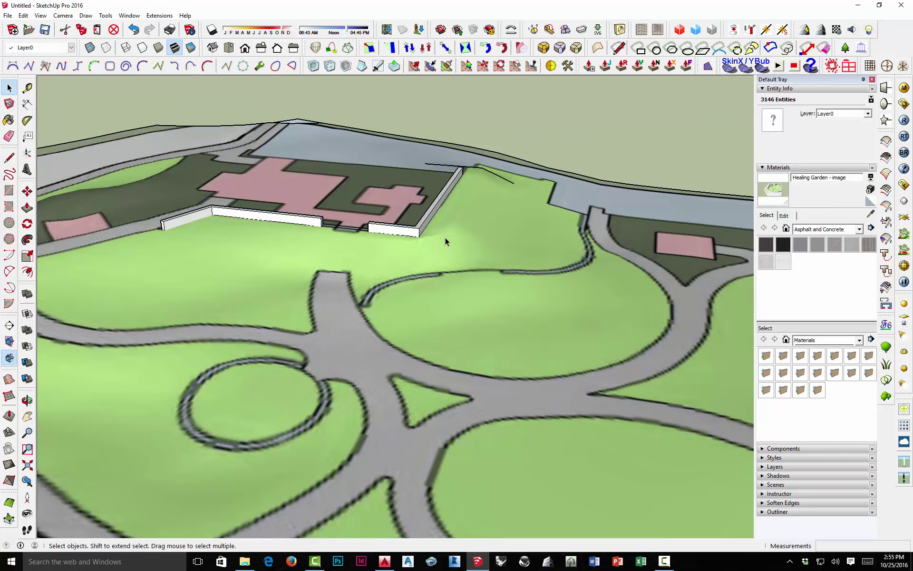
# Step: Check the intersection edge at the base of the long side wall and show the hidden geometry again
pyautogui.scroll(6, 441, 217)
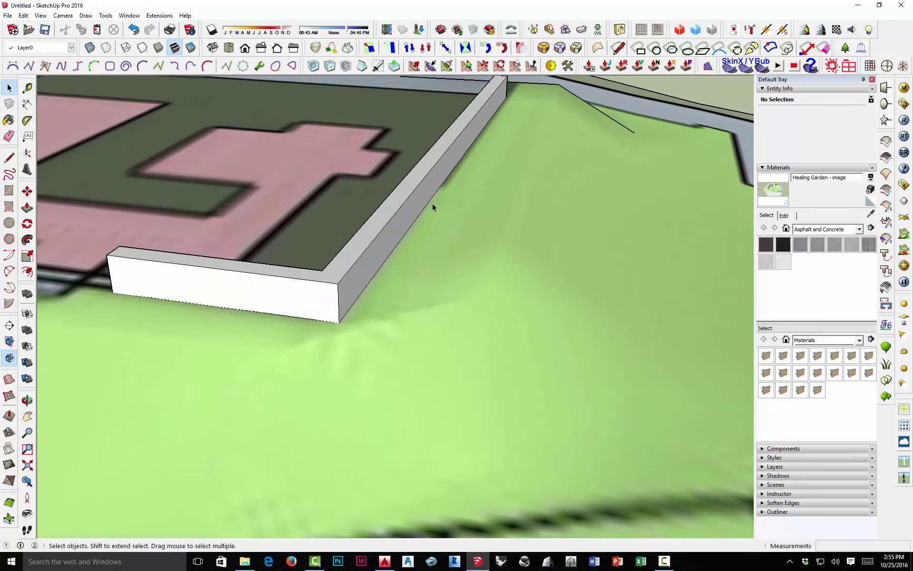
pyautogui.click(431, 204)
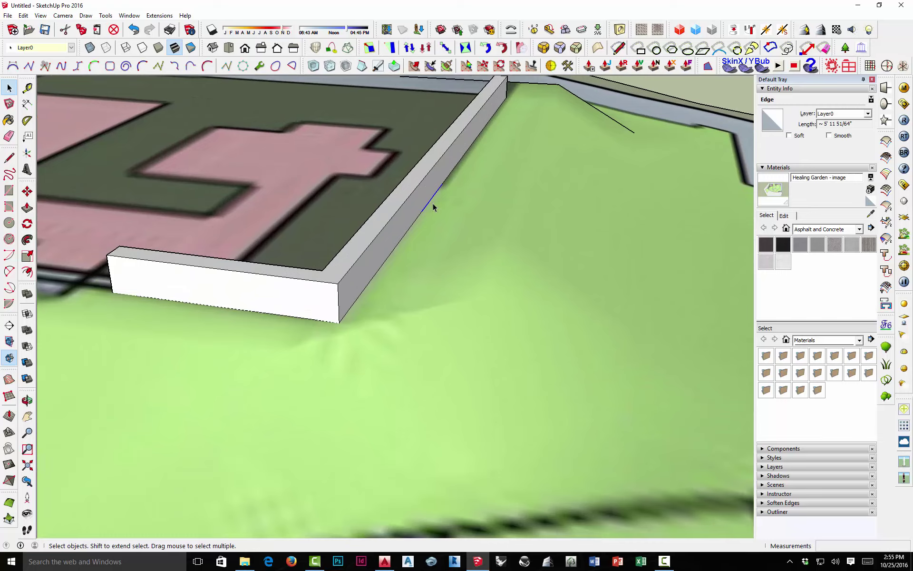
pyautogui.scroll(-3, 432, 207)
pyautogui.click(43, 15)
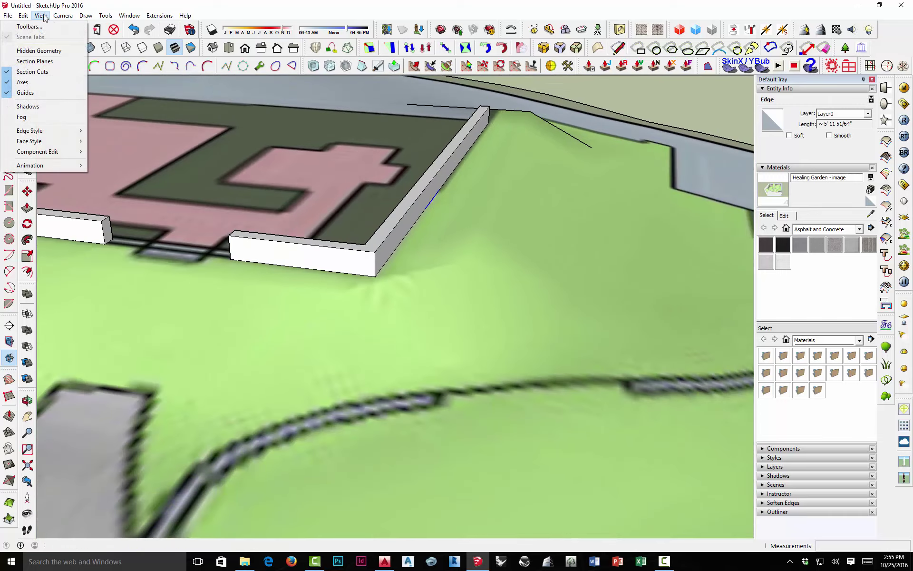
pyautogui.click(38, 50)
# Step: Brush-select the strip of terrain faces running along the outer base of the long side wall
pyautogui.moveTo(405, 159)
pyautogui.mouseDown(button='middle')
pyautogui.moveTo(567, 163)
pyautogui.moveTo(383, 133)
pyautogui.moveTo(418, 143)
pyautogui.moveTo(389, 165)
pyautogui.moveTo(403, 154)
pyautogui.mouseUp(button='middle')
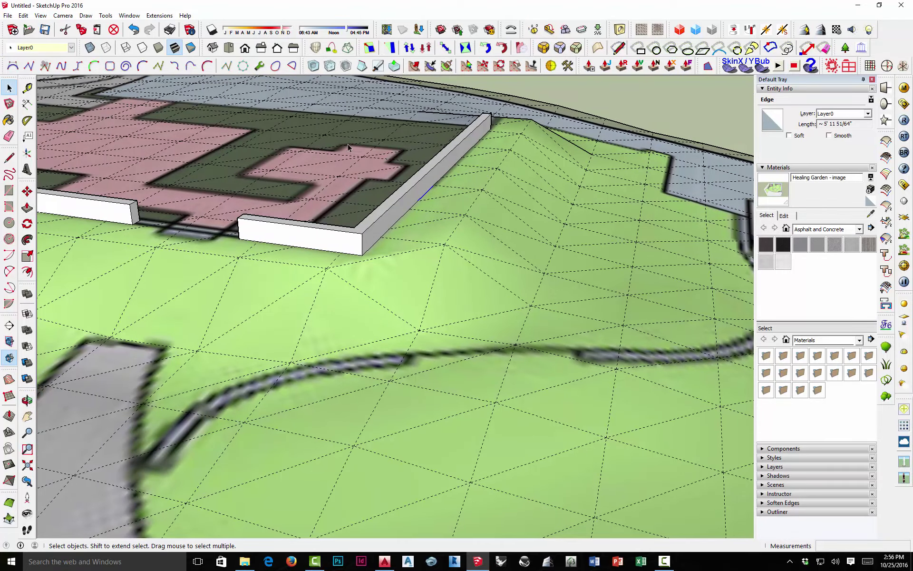
pyautogui.scroll(2, 441, 181)
pyautogui.moveTo(442, 181); pyautogui.dragTo(316, 178, button='middle')
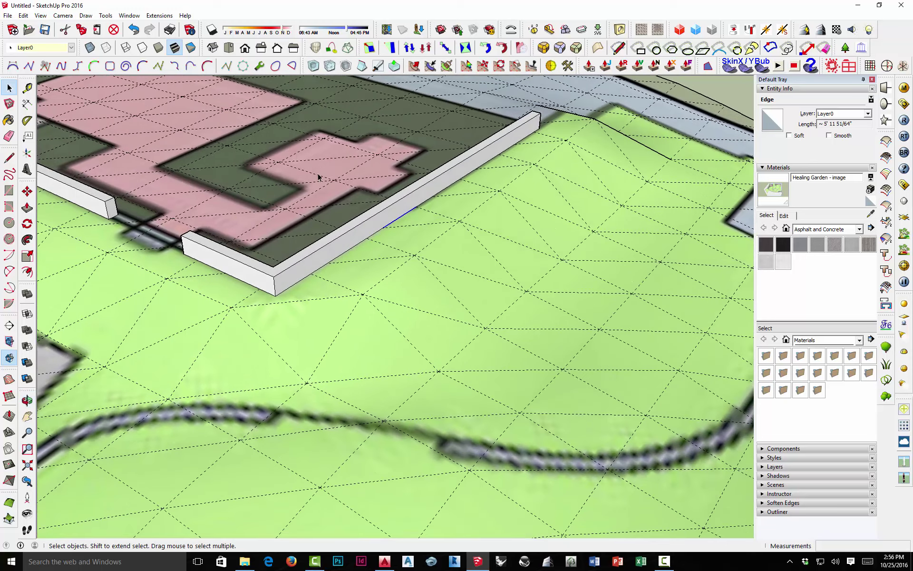
pyautogui.click(431, 67)
pyautogui.moveTo(341, 279); pyautogui.dragTo(564, 121)
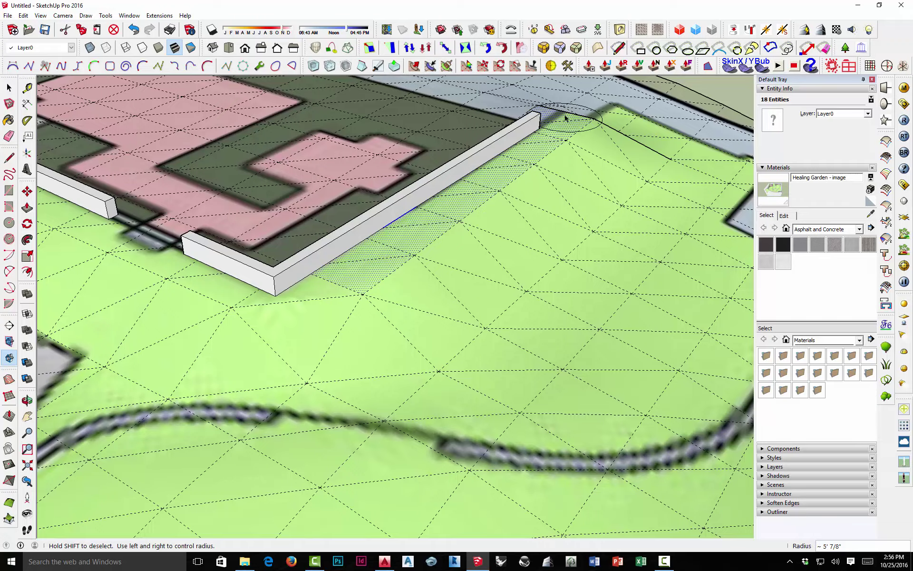
pyautogui.moveTo(470, 172); pyautogui.dragTo(362, 169, button='middle')
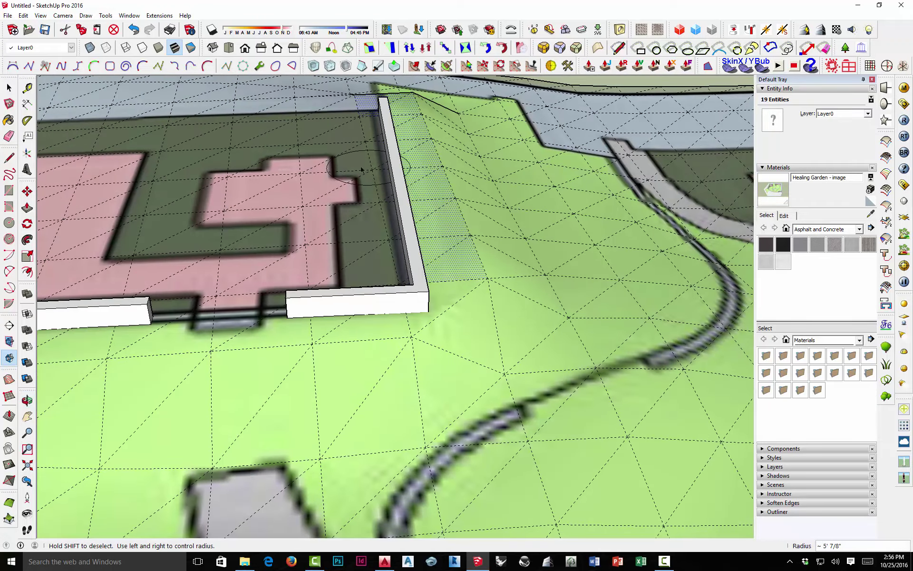
pyautogui.moveTo(383, 222); pyautogui.dragTo(359, 189, button='middle')
# Step: Move the selected terrain strip about 1' 6" straight down along the blue axis, exposing more of the wall
pyautogui.press('m')
pyautogui.moveTo(351, 246); pyautogui.dragTo(426, 216, button='middle')
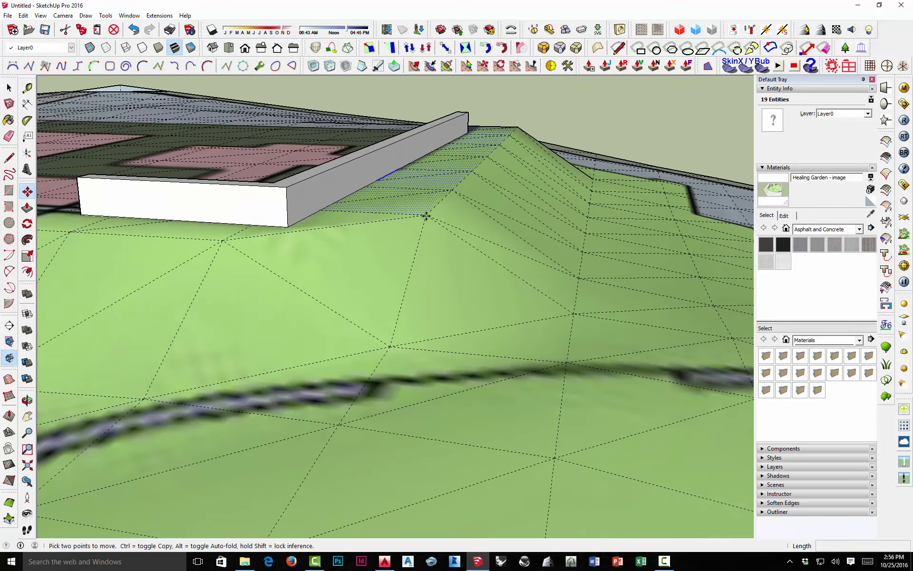
pyautogui.click(426, 217)
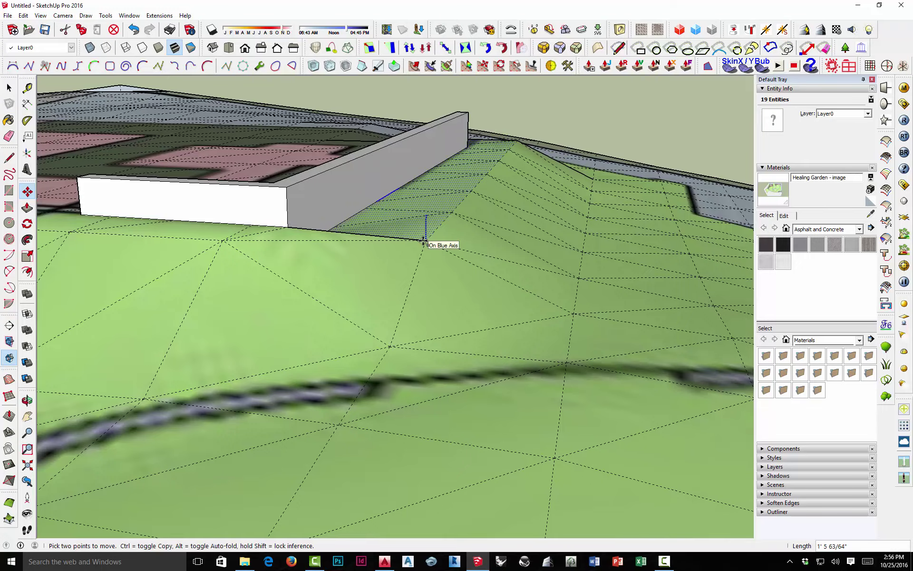
pyautogui.click(424, 241)
# Step: Start measuring the lowered side of the long wall with the Tape Measure
pyautogui.moveTo(425, 241); pyautogui.dragTo(235, 261, button='middle')
pyautogui.press('m')
pyautogui.press('space')
pyautogui.press('t')
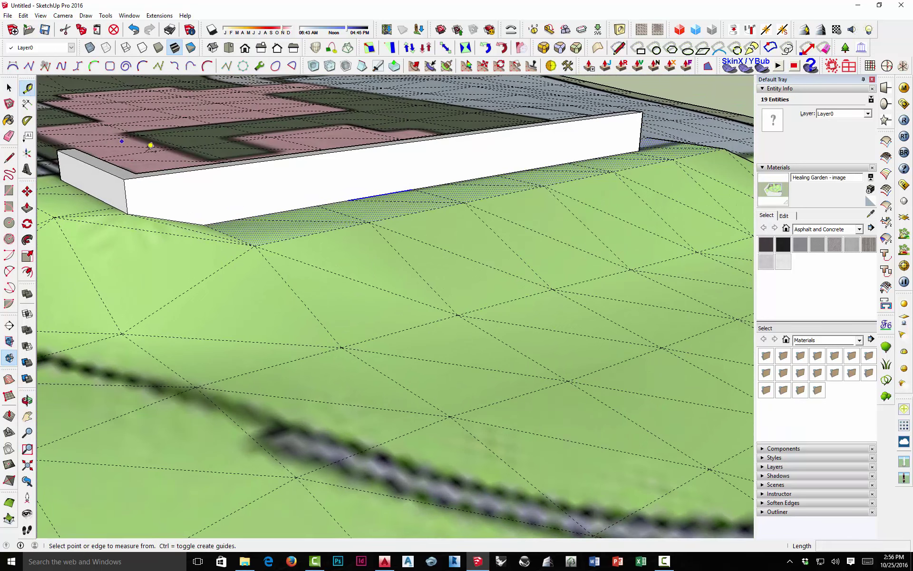
# Step: Measure the height of the garden's long outer wall from its base to its top edge
pyautogui.click(316, 205)
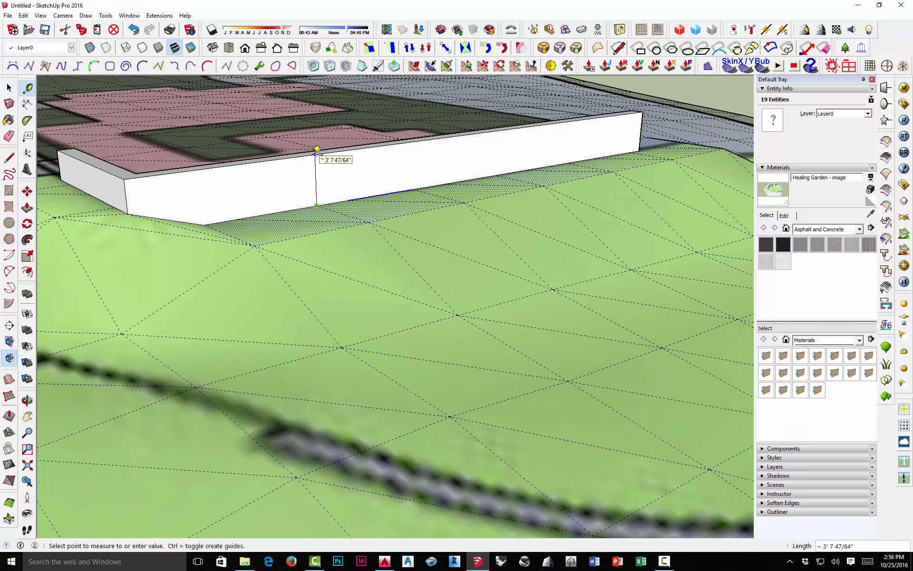
pyautogui.click(316, 150)
# Step: Try to lower the selected terrain strip beside the long wall along the blue axis, and clear the selection
pyautogui.moveTo(314, 243); pyautogui.dragTo(445, 224, button='middle')
pyautogui.press('m')
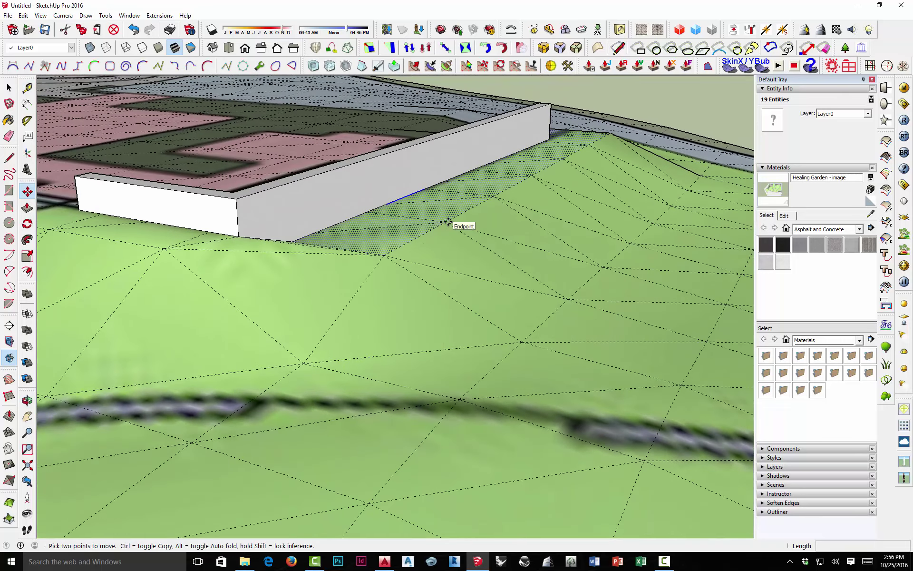
pyautogui.click(446, 223)
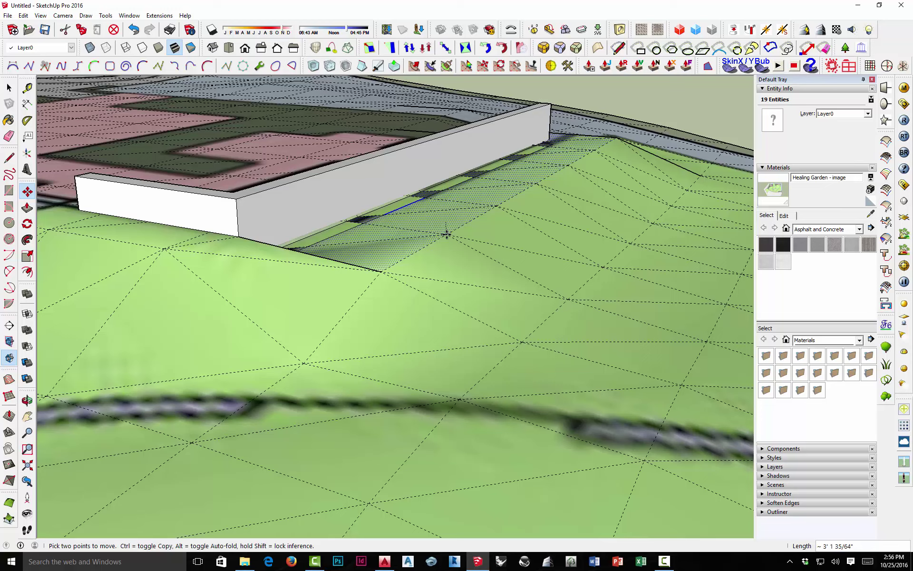
pyautogui.click(446, 233)
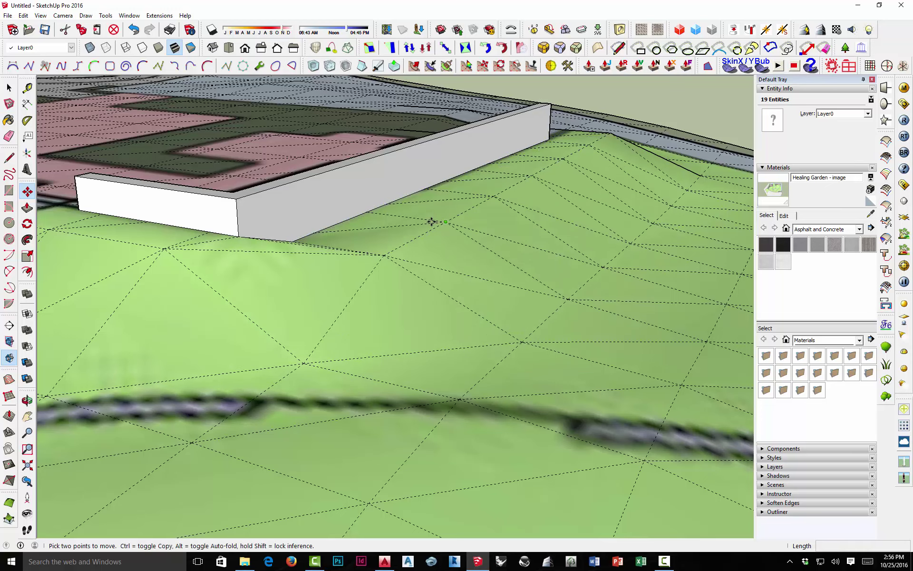
pyautogui.hotkey('ctrl', 't')
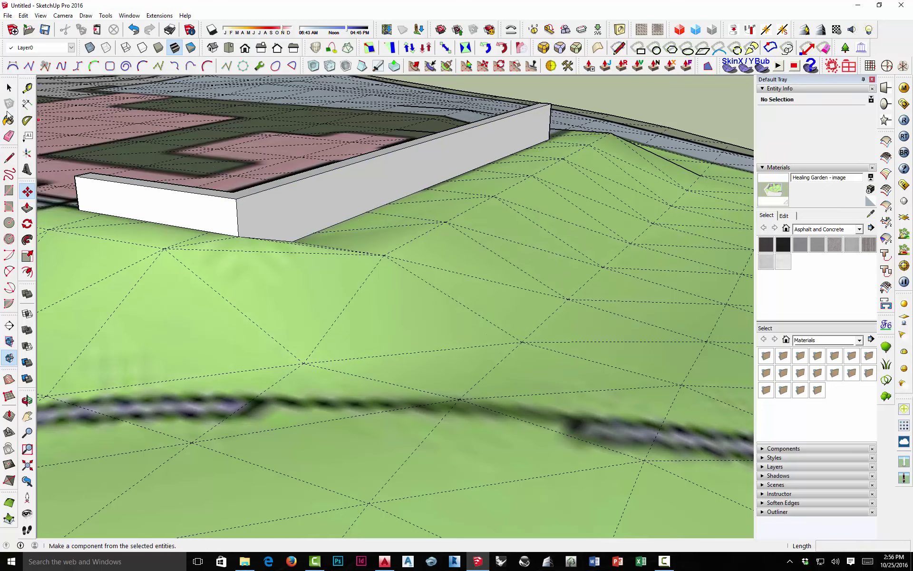
# Step: Brush-select the terrain faces along the outside of the long wall and lower them about 9 3/4 in vertically
pyautogui.click(430, 67)
pyautogui.scroll(5, 377, 234)
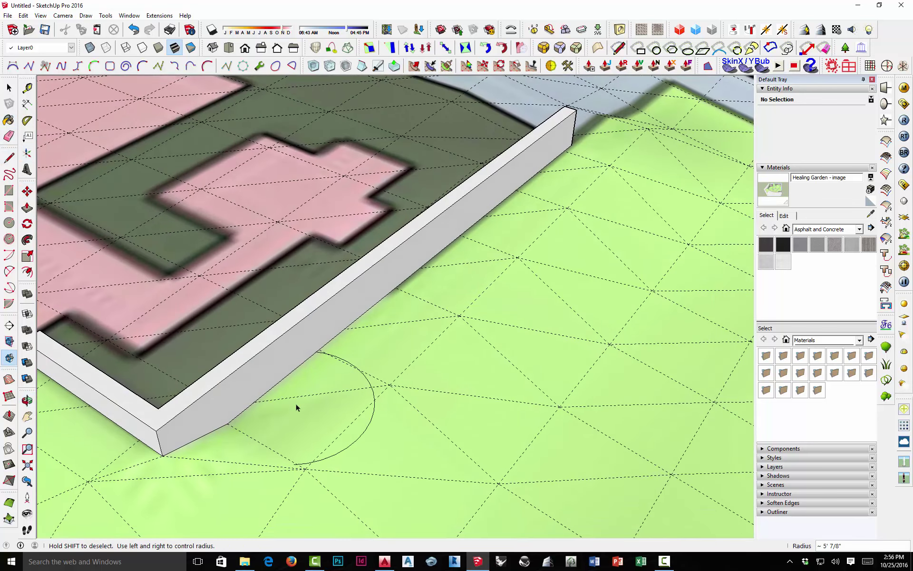
pyautogui.moveTo(326, 420)
pyautogui.mouseDown()
pyautogui.moveTo(387, 370)
pyautogui.moveTo(475, 255)
pyautogui.moveTo(586, 179)
pyautogui.moveTo(623, 130)
pyautogui.moveTo(619, 136)
pyautogui.mouseUp()
pyautogui.moveTo(547, 210)
pyautogui.mouseDown(button='middle')
pyautogui.moveTo(578, 96)
pyautogui.moveTo(566, 112)
pyautogui.mouseUp(button='middle')
pyautogui.press('m')
pyautogui.scroll(3, 350, 331)
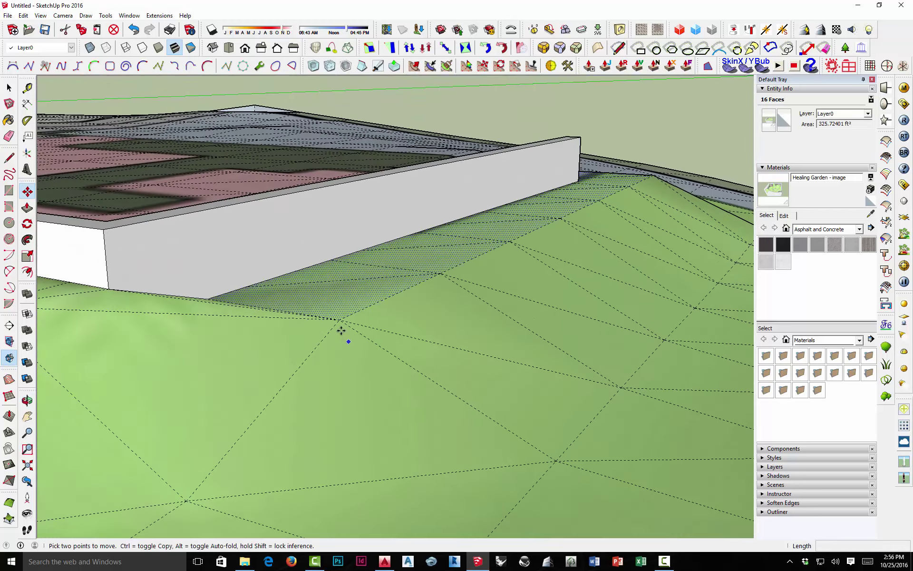
pyautogui.click(341, 321)
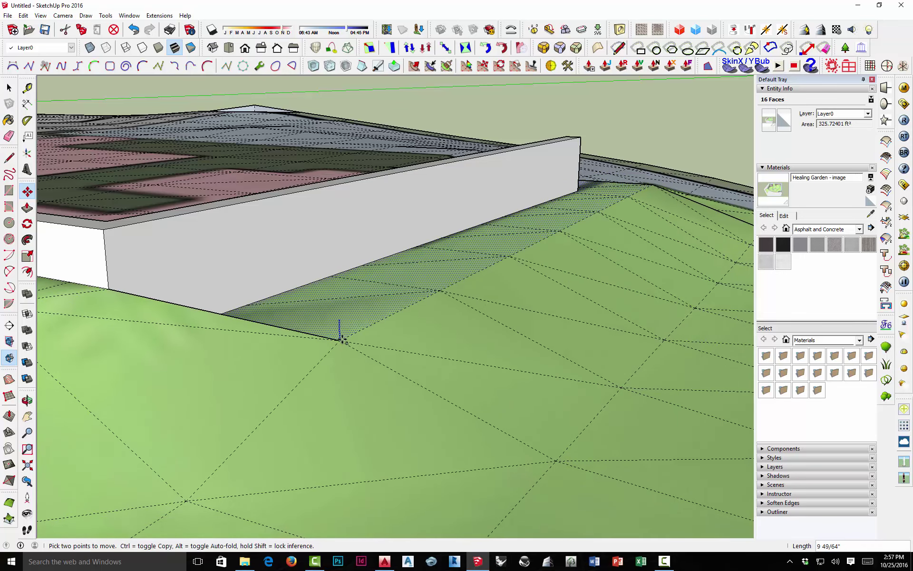
pyautogui.moveTo(407, 312); pyautogui.dragTo(707, 314, button='middle')
pyautogui.moveTo(426, 257); pyautogui.dragTo(444, 332, button='middle')
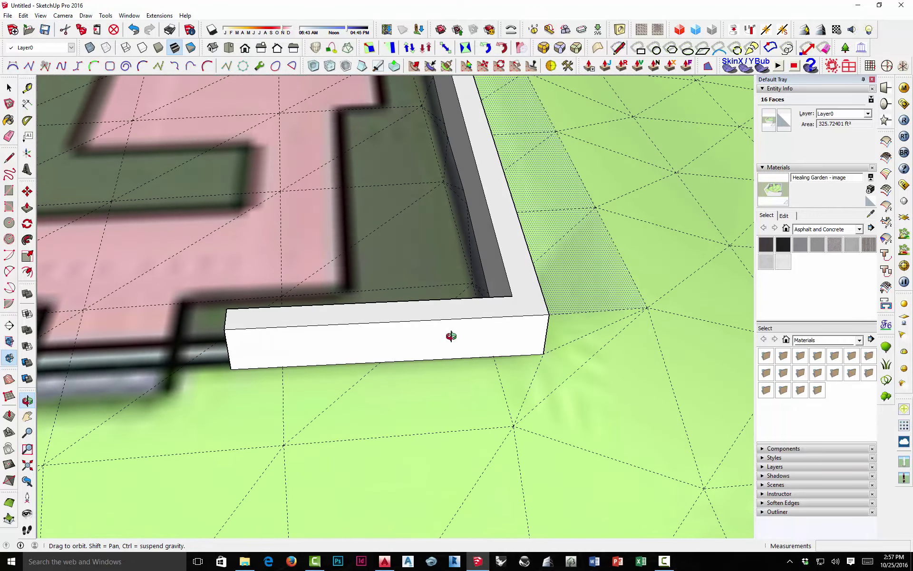
# Step: Delete the wall group standing along the edge of the garden
pyautogui.press('m')
pyautogui.moveTo(416, 275); pyautogui.dragTo(478, 229, button='middle')
pyautogui.click(10, 88)
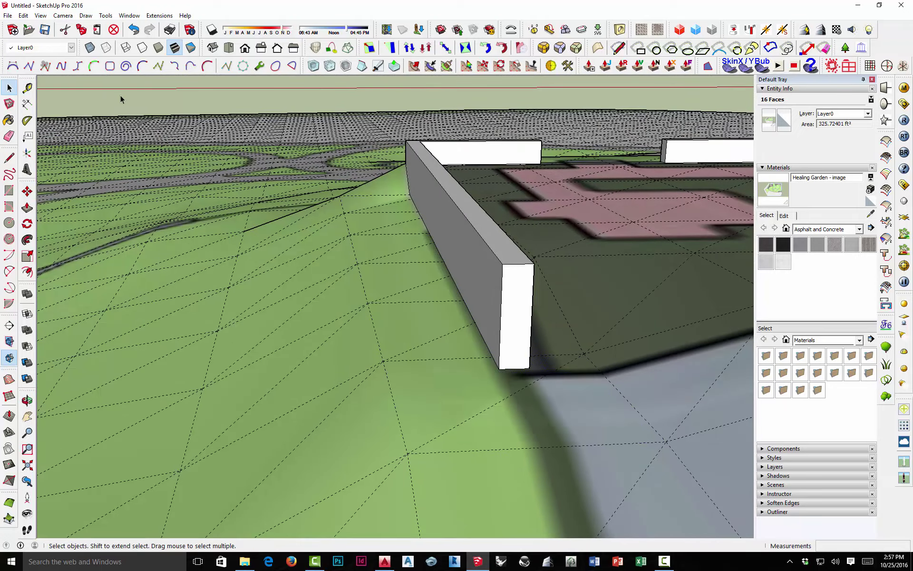
pyautogui.moveTo(326, 254); pyautogui.dragTo(418, 257, button='middle')
pyautogui.click(422, 246)
pyautogui.press('Delete')
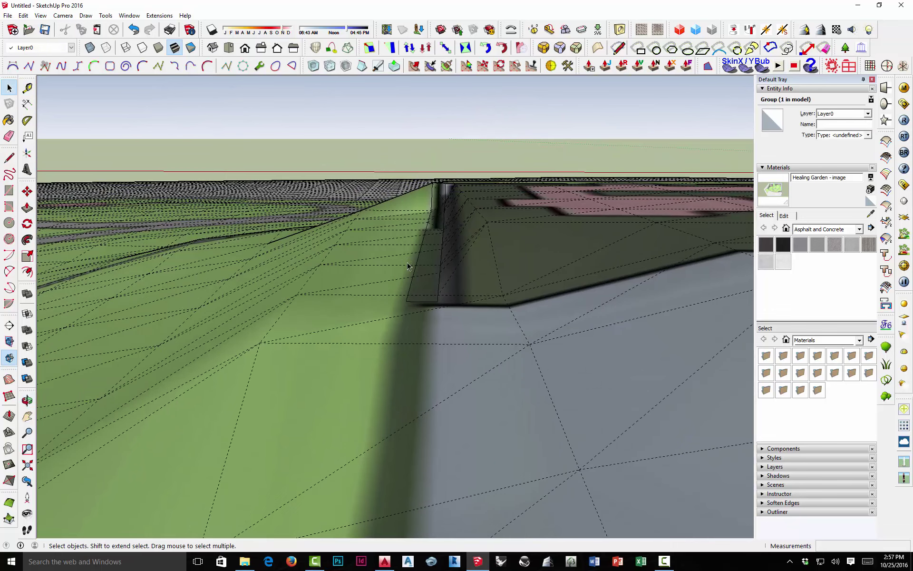
# Step: Select the chain of edges along the inner side of the wall footprint and raise it about 11 7/8 in vertically
pyautogui.moveTo(420, 289); pyautogui.dragTo(484, 327, button='middle')
pyautogui.scroll(2, 484, 328)
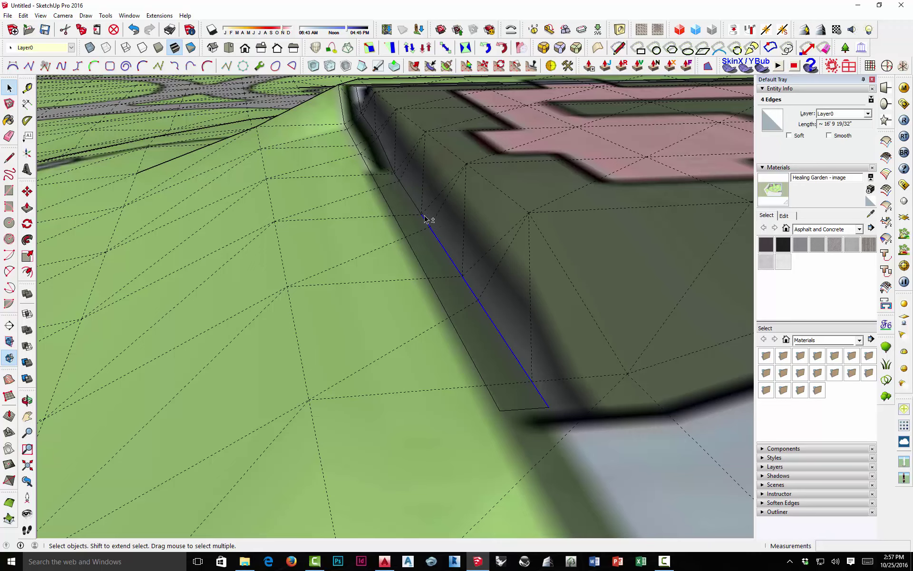
pyautogui.keyDown('shift'); pyautogui.click(379, 136); pyautogui.keyUp('shift')
pyautogui.scroll(3, 380, 136)
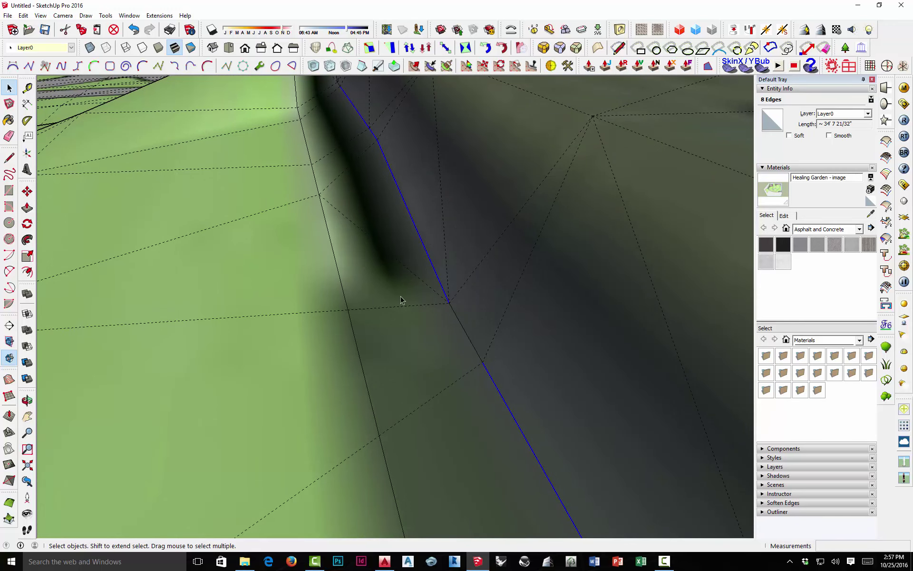
pyautogui.scroll(-2, 401, 300)
pyautogui.keyDown('shift'); pyautogui.click(363, 138); pyautogui.keyUp('shift')
pyautogui.scroll(3, 363, 138)
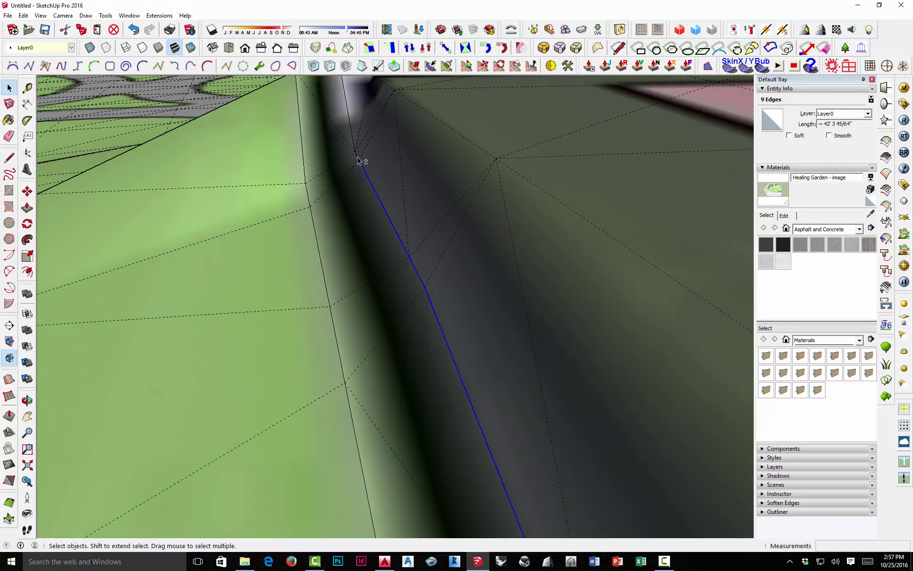
pyautogui.scroll(-2, 390, 207)
pyautogui.keyDown('shift'); pyautogui.click(383, 219); pyautogui.keyUp('shift')
pyautogui.moveTo(501, 319)
pyautogui.mouseDown(button='middle')
pyautogui.moveTo(359, 271)
pyautogui.moveTo(434, 291)
pyautogui.moveTo(356, 357)
pyautogui.moveTo(472, 301)
pyautogui.moveTo(488, 319)
pyautogui.mouseUp(button='middle')
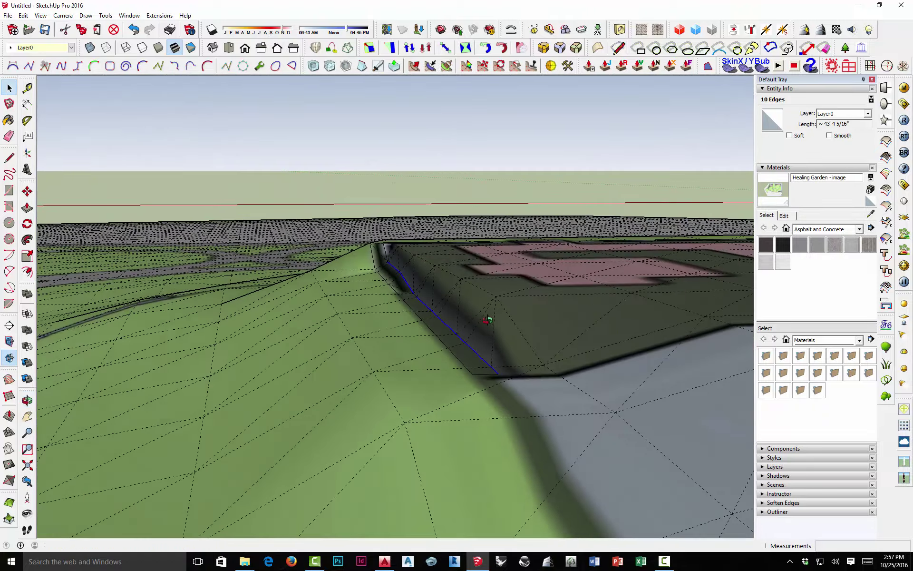
pyautogui.press('m')
pyautogui.scroll(3, 495, 367)
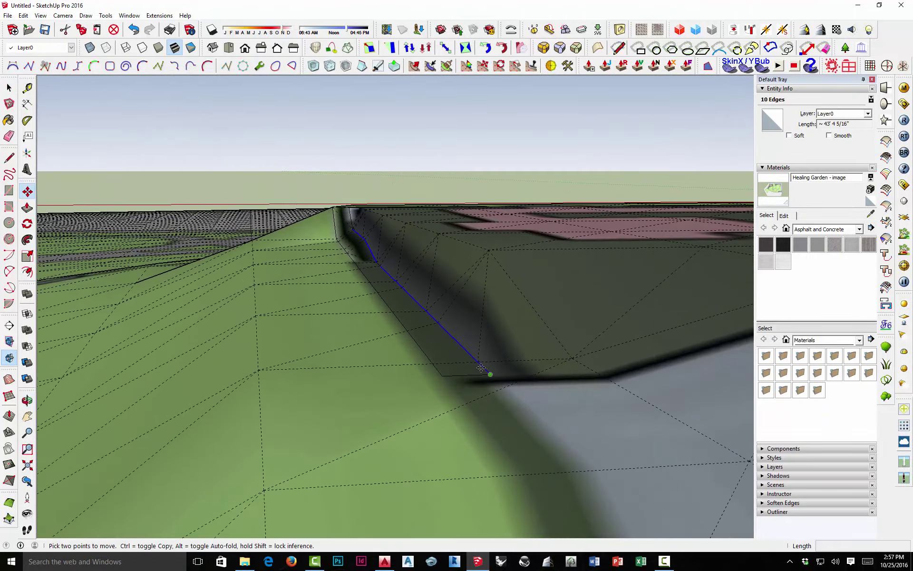
pyautogui.click(479, 336)
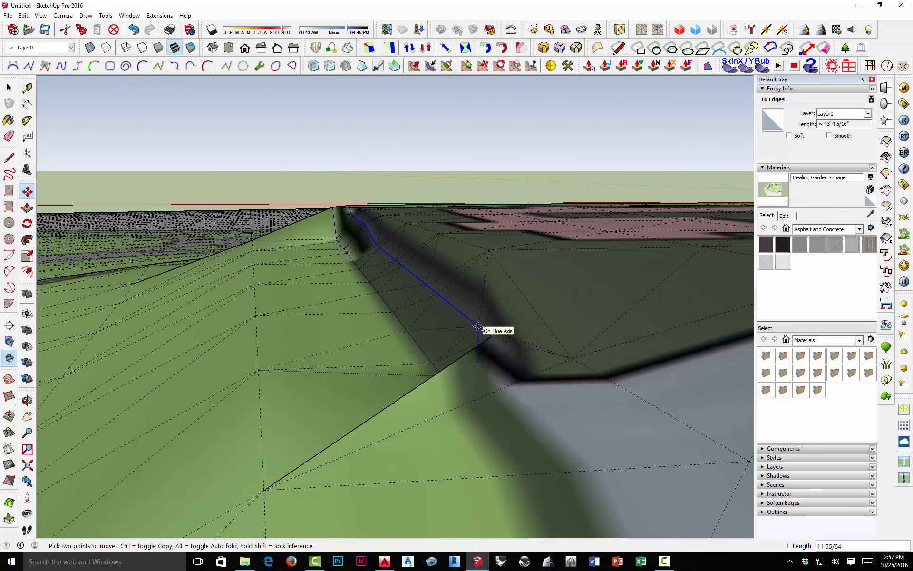
# Step: Lower the protruding vertices along the raised garden edge one at a time on the blue axis to even out the ridge
pyautogui.moveTo(489, 250); pyautogui.dragTo(324, 242, button='middle')
pyautogui.scroll(2, 337, 299)
pyautogui.click(326, 232)
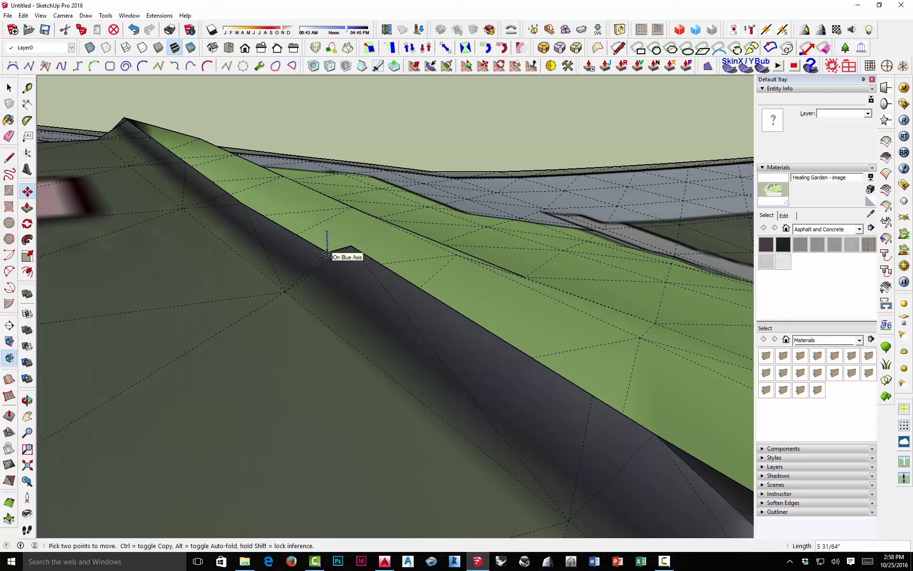
pyautogui.click(284, 292)
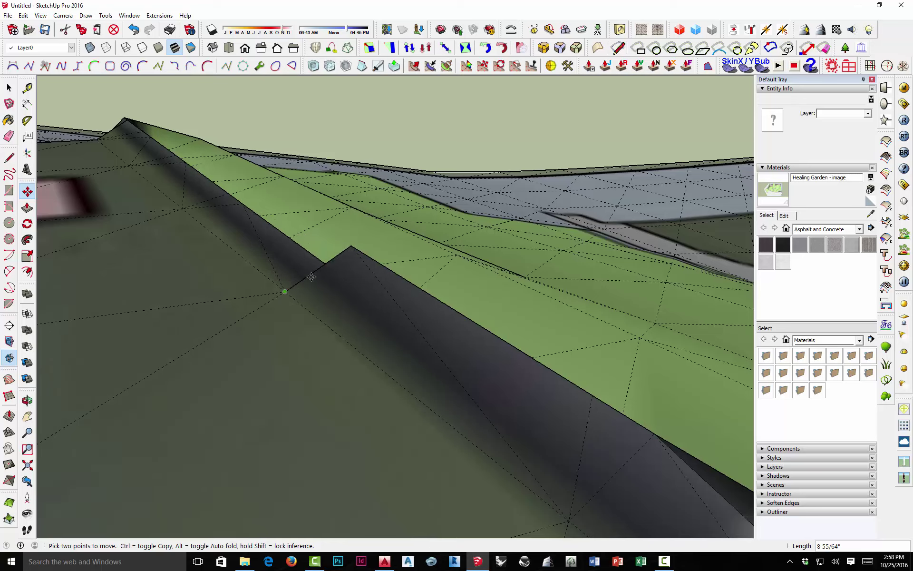
pyautogui.click(351, 247)
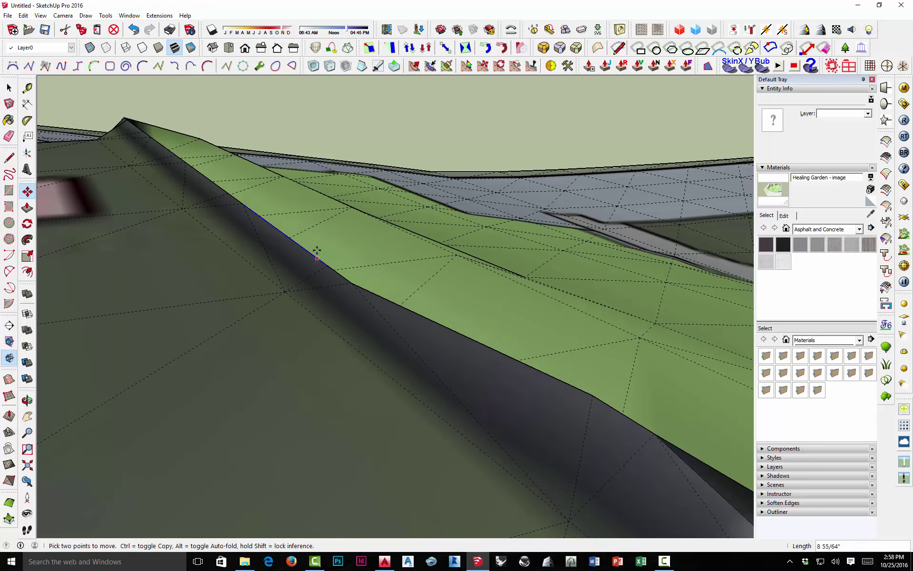
pyautogui.moveTo(316, 251); pyautogui.dragTo(455, 322, button='middle')
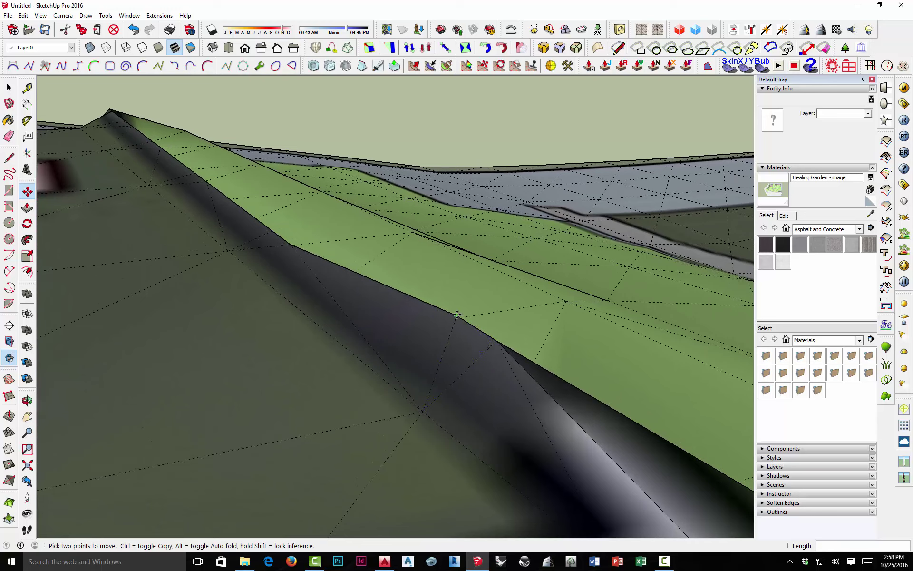
pyautogui.click(457, 314)
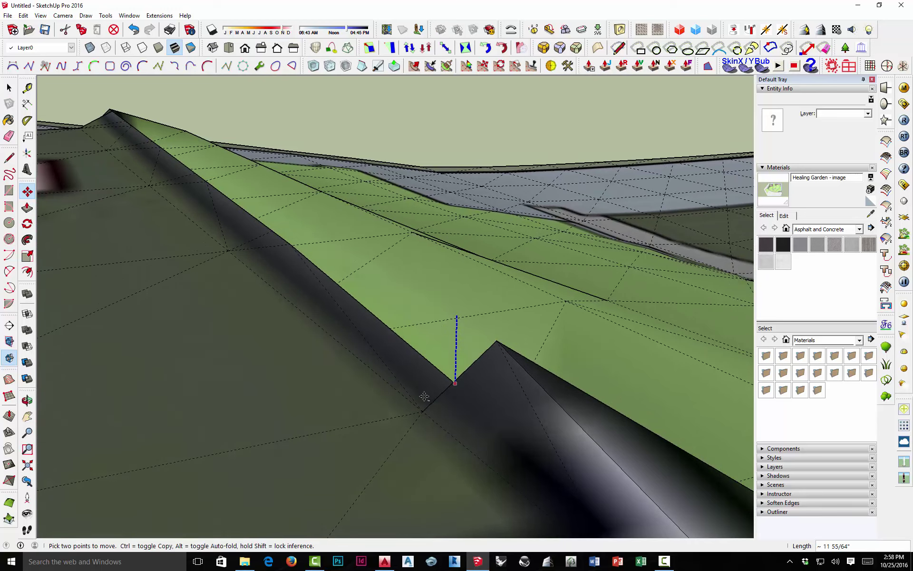
pyautogui.click(494, 340)
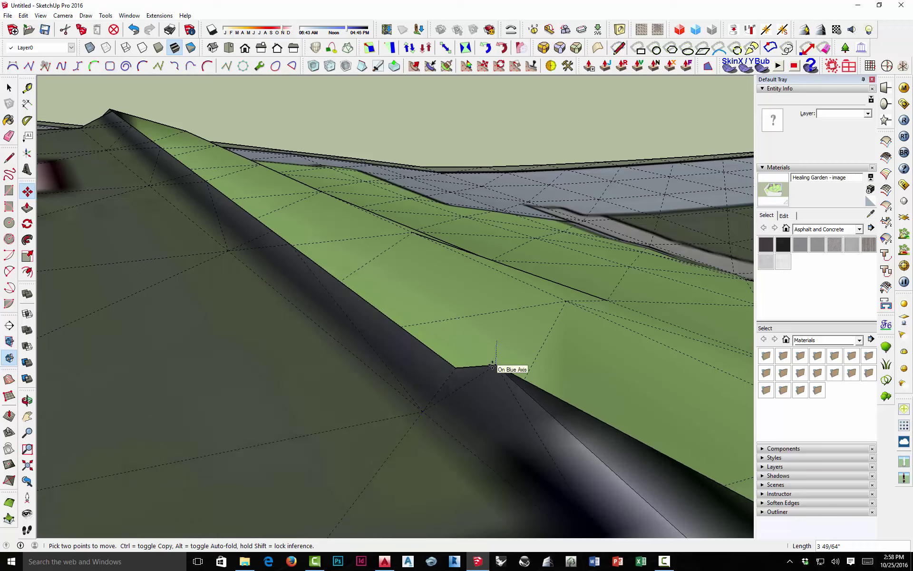
# Step: Lower the two terrain vertices around the garden's outer corner about 10 1/2 in and 5 3/4 in vertically
pyautogui.moveTo(377, 302); pyautogui.dragTo(447, 344, button='middle')
pyautogui.press('m')
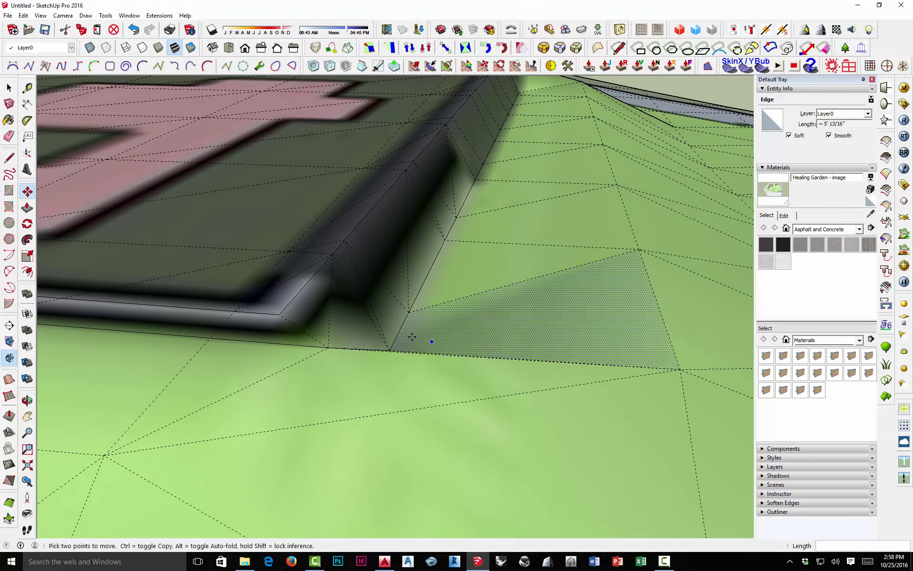
pyautogui.moveTo(333, 352); pyautogui.dragTo(251, 304, button='middle')
pyautogui.click(248, 303)
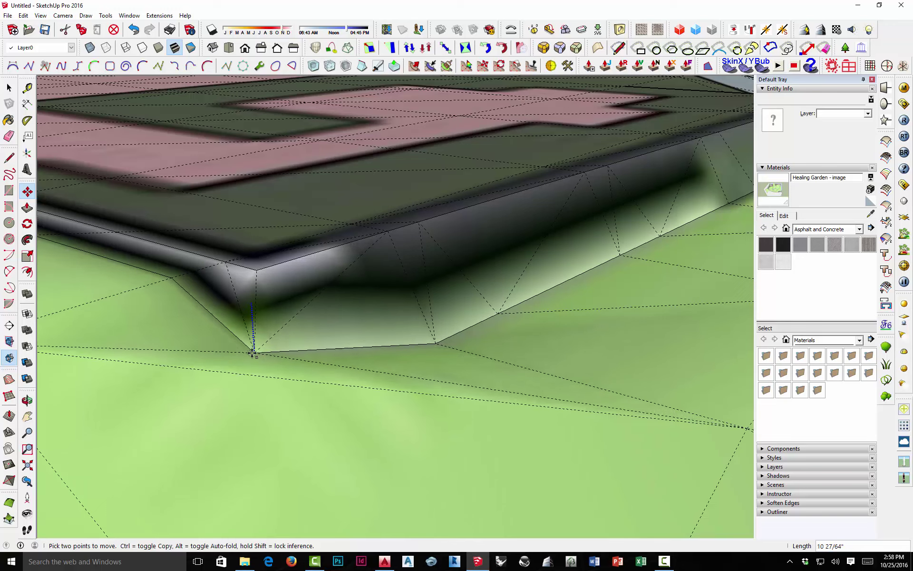
pyautogui.click(253, 353)
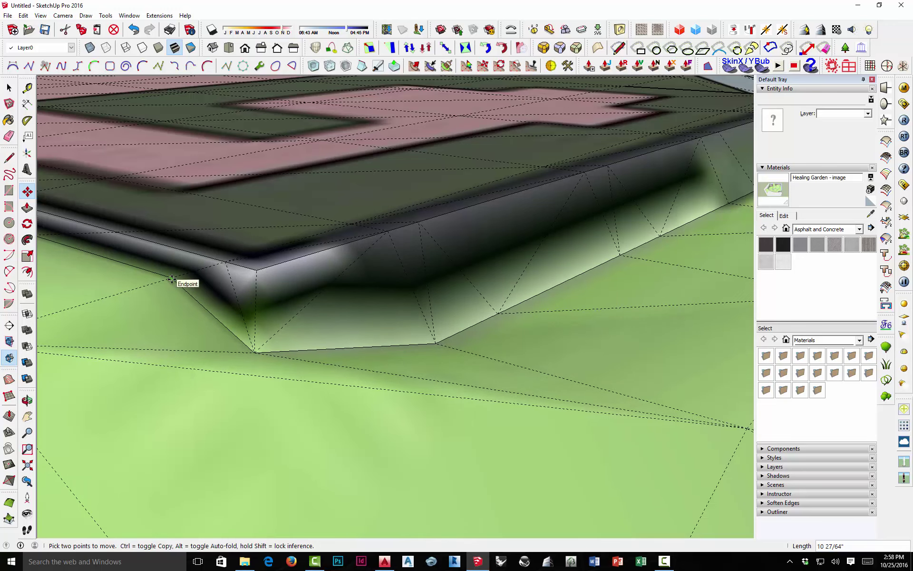
pyautogui.click(171, 279)
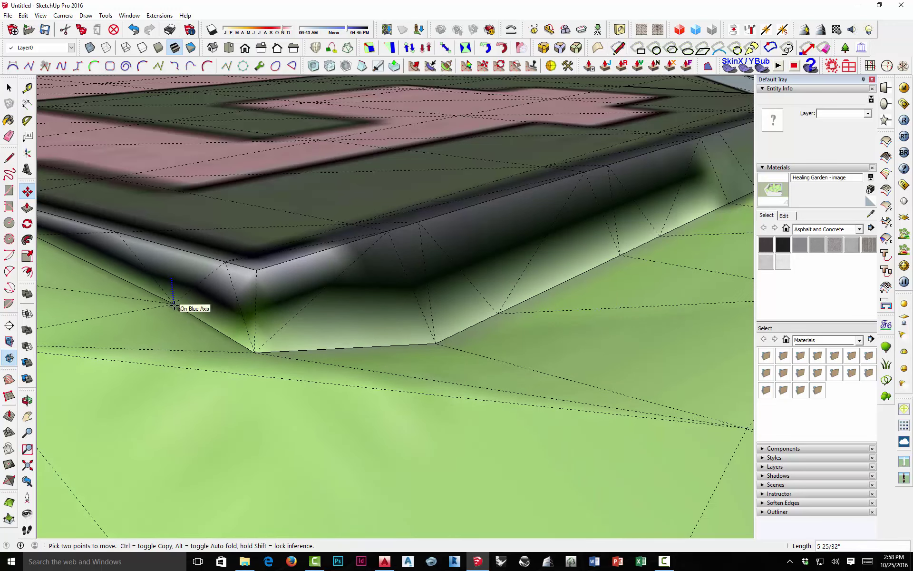
pyautogui.click(175, 308)
# Step: Lower the lawn vertex in front of the garden corner about 3 ft 5 3/4 in vertically
pyautogui.moveTo(284, 330); pyautogui.dragTo(556, 310, button='middle')
pyautogui.press('m')
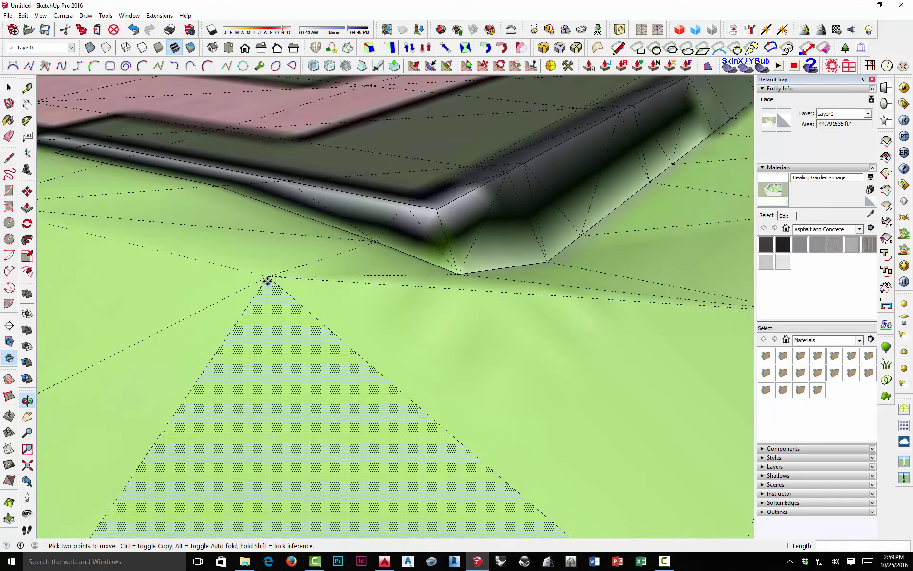
pyautogui.click(270, 276)
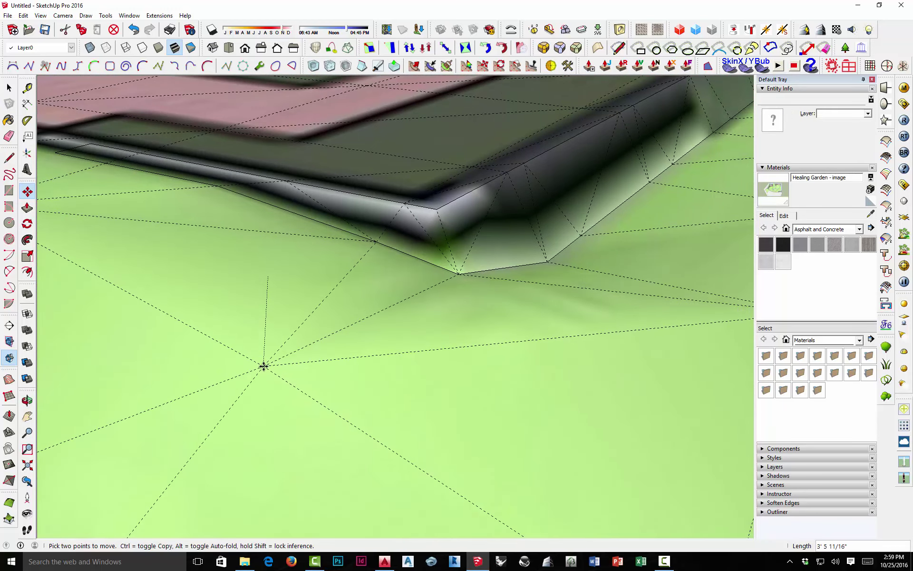
pyautogui.click(264, 365)
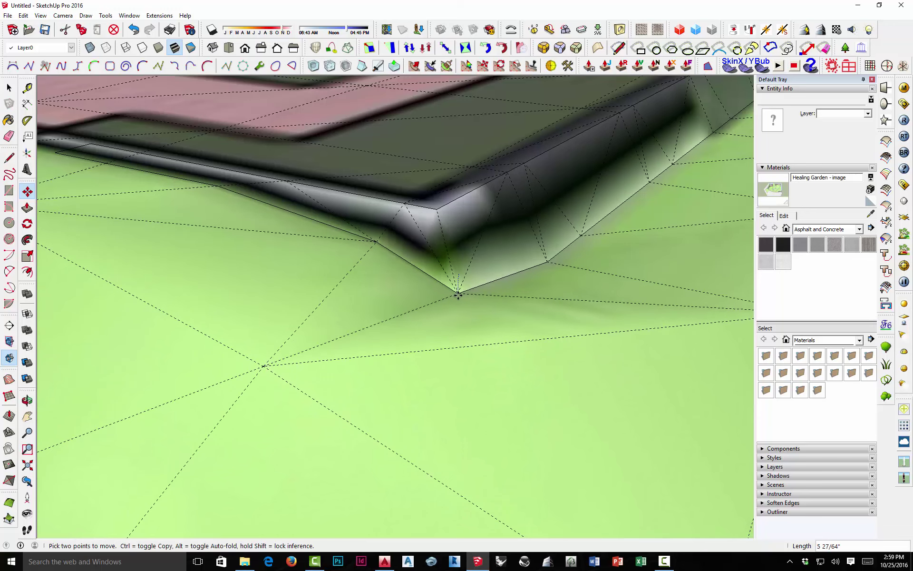
# Step: Lower the garden's corner vertex about 11 1/2 in, and move the adjacent edge vertex down about 1 ft 7 3/4 in
pyautogui.click(456, 315)
pyautogui.click(376, 242)
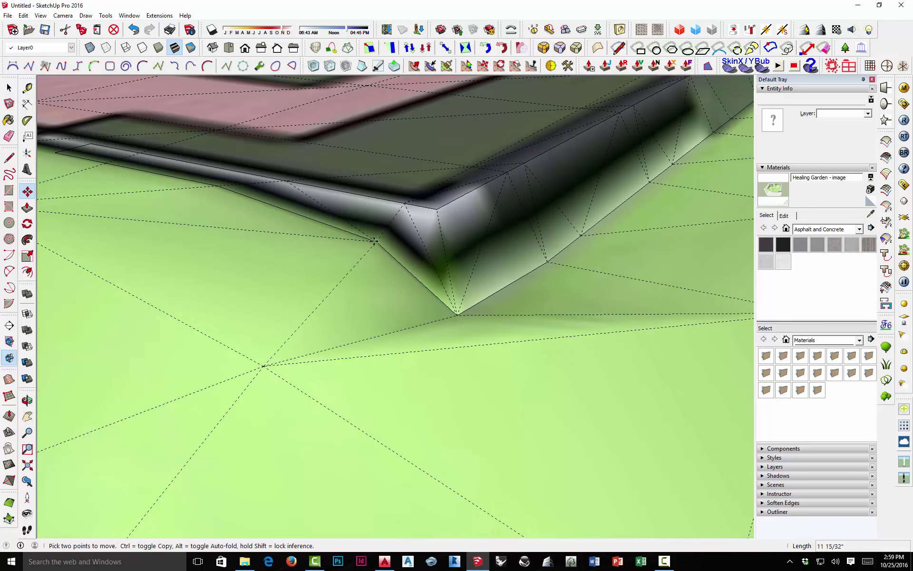
pyautogui.click(370, 267)
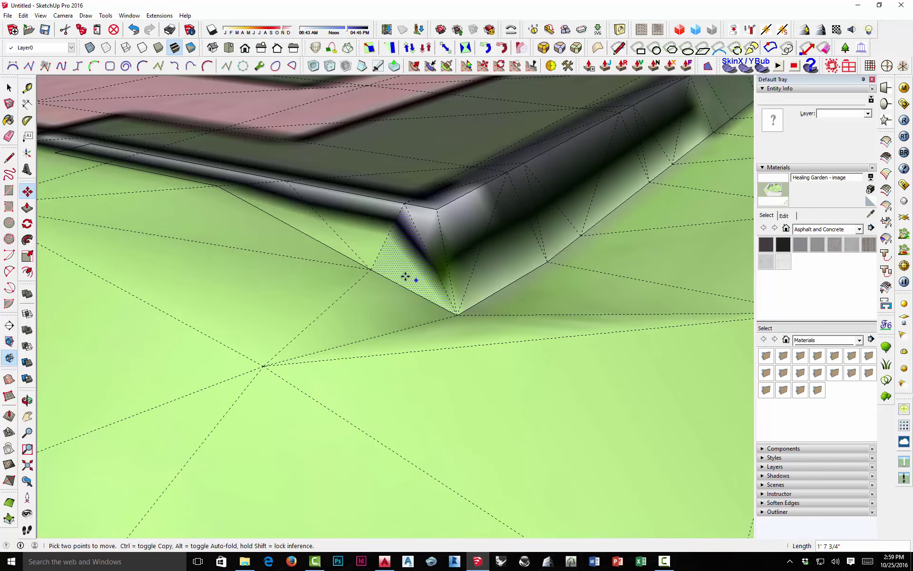
# Step: Lower the lawn vertex facing the long side of the garden corner about 1 ft 6 in vertically
pyautogui.moveTo(408, 275)
pyautogui.mouseDown(button='middle')
pyautogui.moveTo(546, 330)
pyautogui.moveTo(429, 318)
pyautogui.moveTo(457, 324)
pyautogui.mouseUp(button='middle')
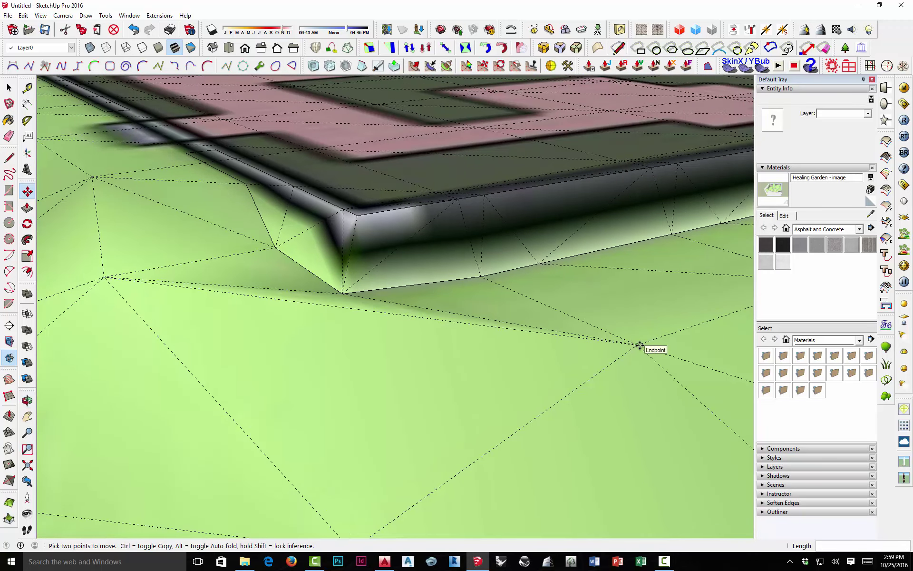
pyautogui.click(639, 345)
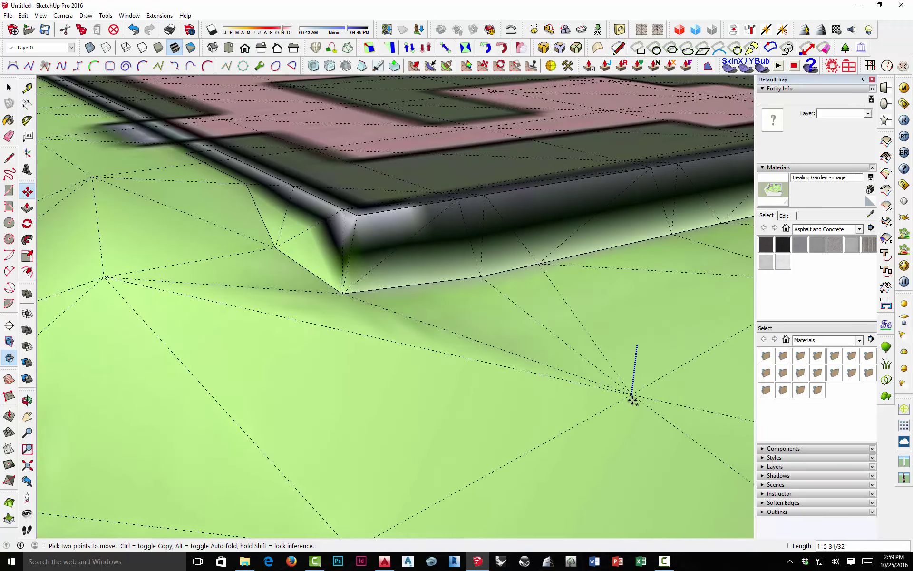
pyautogui.click(625, 395)
pyautogui.moveTo(414, 370)
pyautogui.mouseDown(button='middle')
pyautogui.moveTo(397, 369)
pyautogui.moveTo(445, 298)
pyautogui.moveTo(451, 339)
pyautogui.moveTo(238, 273)
pyautogui.mouseUp(button='middle')
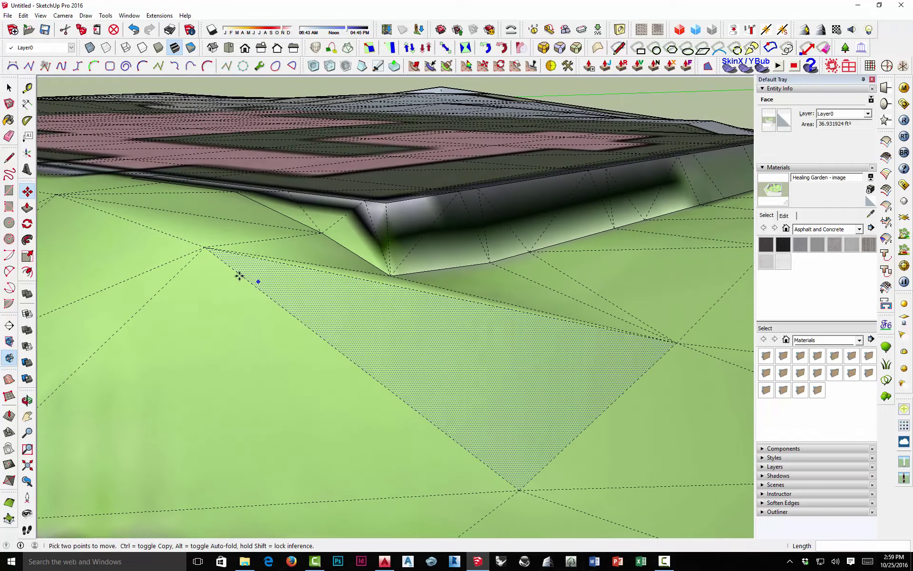
# Step: Lower the lawn vertex facing the garden corner about 2 ft 3 1/2 in vertically
pyautogui.click(197, 271)
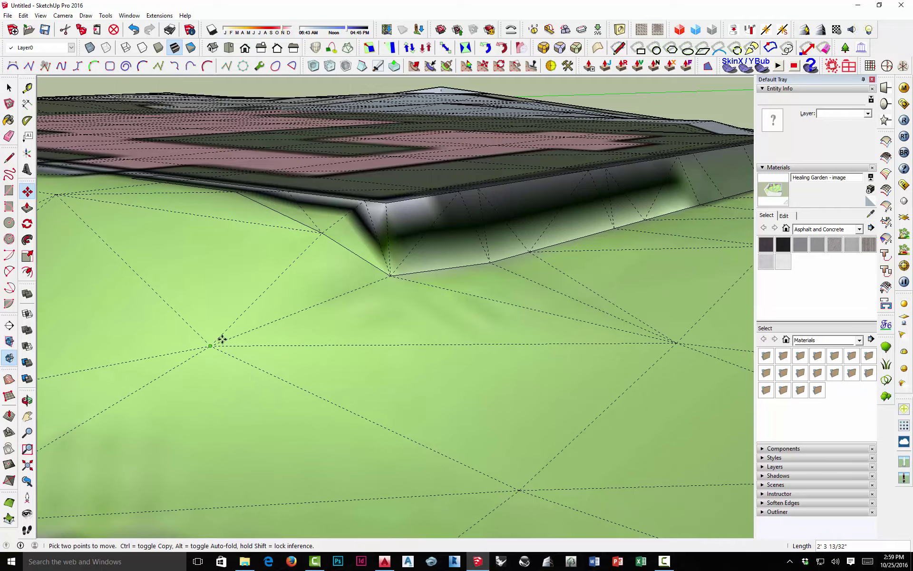
pyautogui.click(221, 338)
pyautogui.moveTo(222, 339); pyautogui.dragTo(451, 243, button='middle')
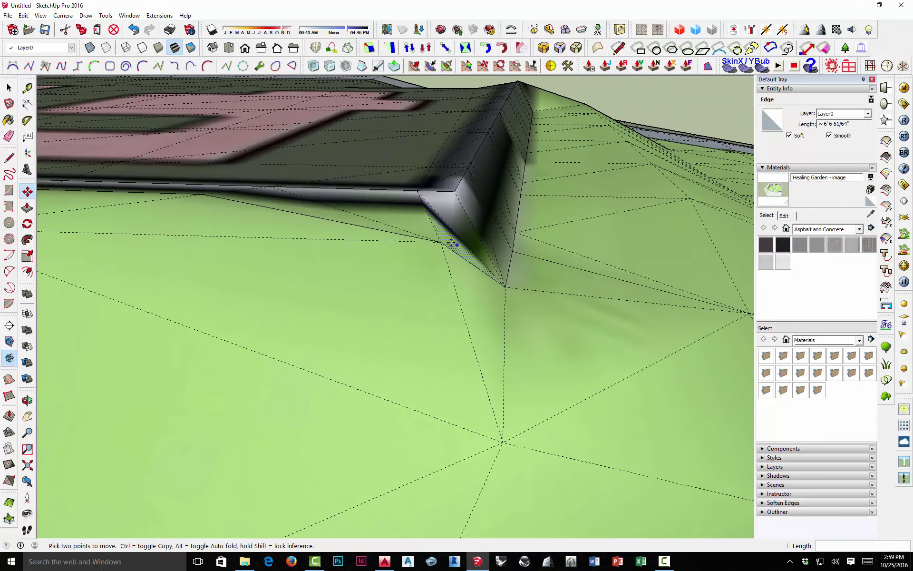
# Step: Lower the terrain edge vertex beside the garden's outer corner vertically to level it with the corner's base
pyautogui.click(440, 242)
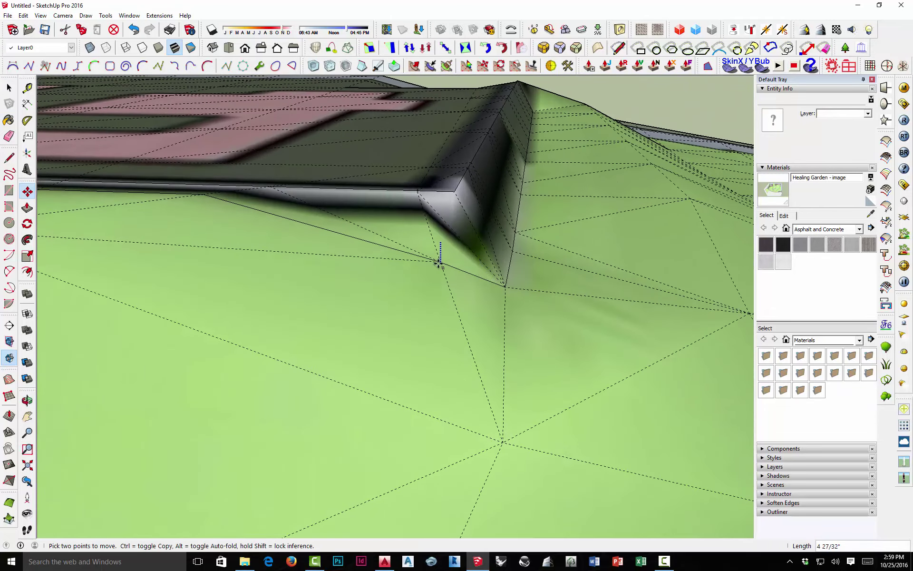
pyautogui.click(428, 288)
pyautogui.moveTo(428, 288); pyautogui.dragTo(486, 323, button='middle')
pyautogui.scroll(-5, 486, 324)
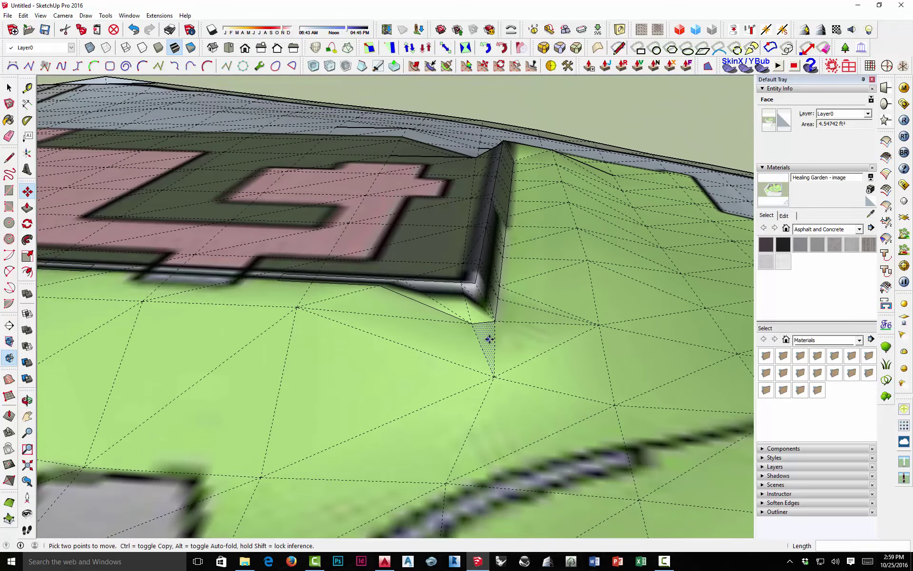
# Step: Paste the retaining wall group back in place around the healing garden
pyautogui.click(10, 88)
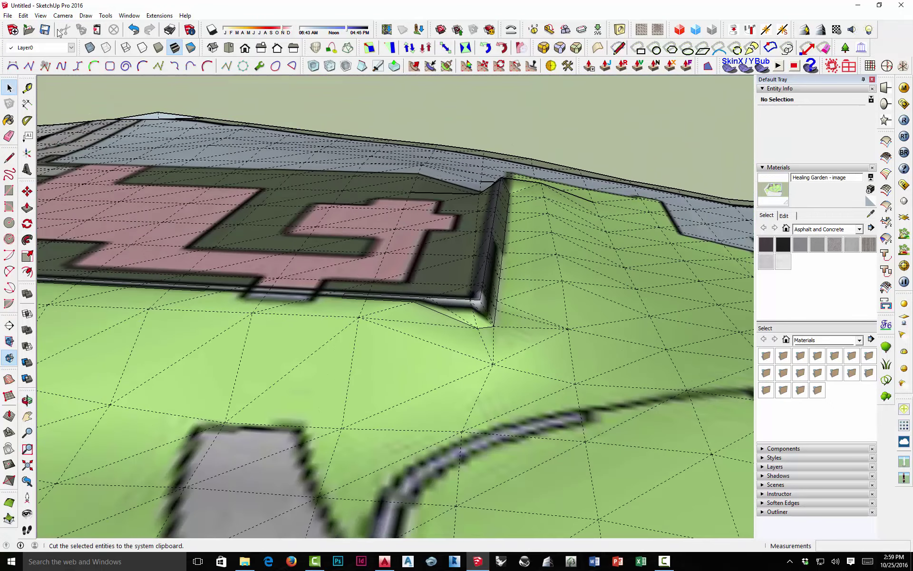
pyautogui.click(27, 16)
pyautogui.click(39, 79)
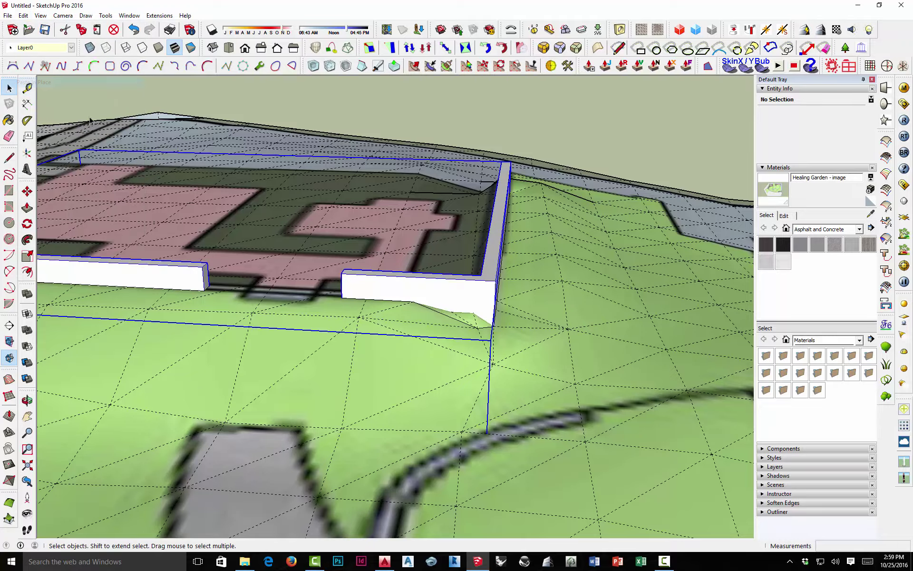
# Step: Raise the terrain vertex inside the far end of the long retaining wall about 2 ft 2 3/4 in vertically
pyautogui.moveTo(398, 243); pyautogui.dragTo(442, 151, button='middle')
pyautogui.scroll(4, 372, 186)
pyautogui.scroll(3, 442, 151)
pyautogui.moveTo(409, 195); pyautogui.dragTo(424, 174, button='middle')
pyautogui.scroll(-3, 447, 241)
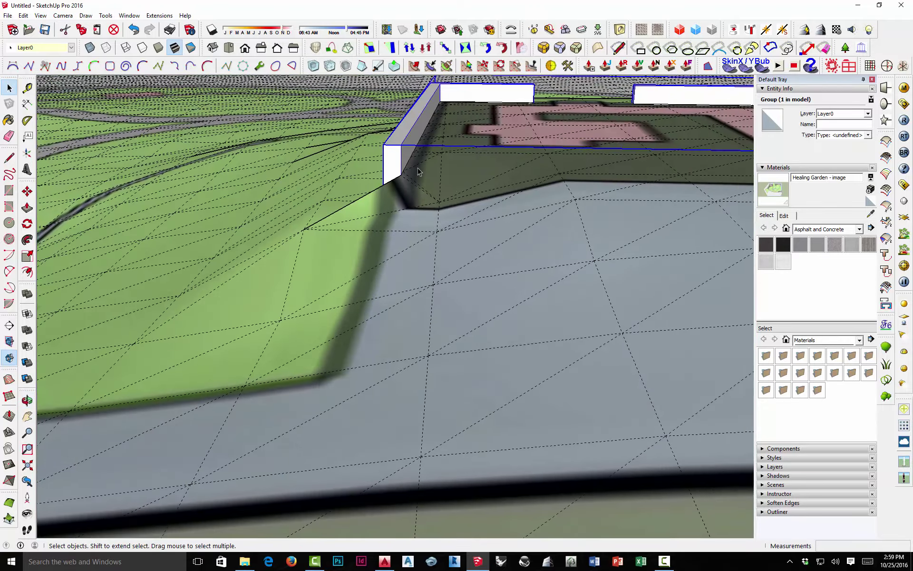
pyautogui.press('m')
pyautogui.scroll(2, 428, 190)
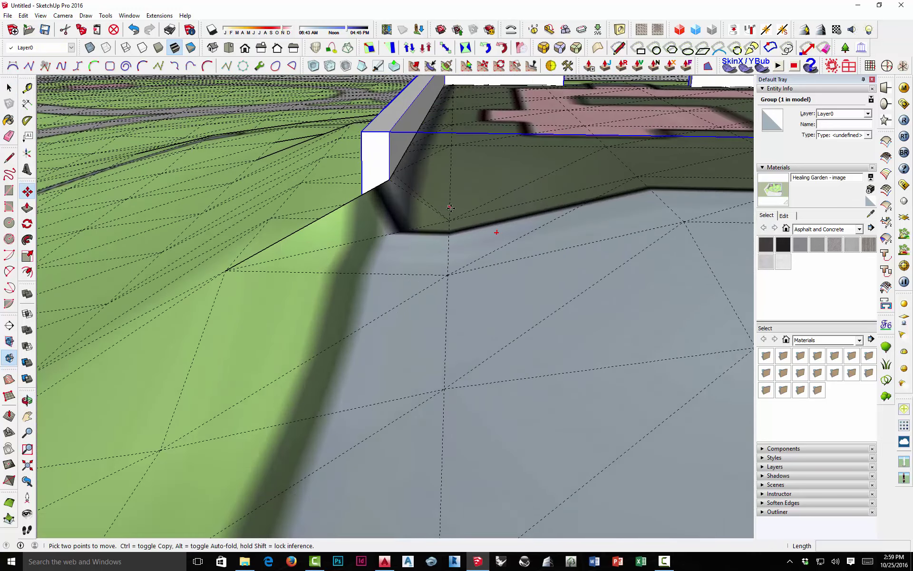
pyautogui.hotkey('ctrl', 't')
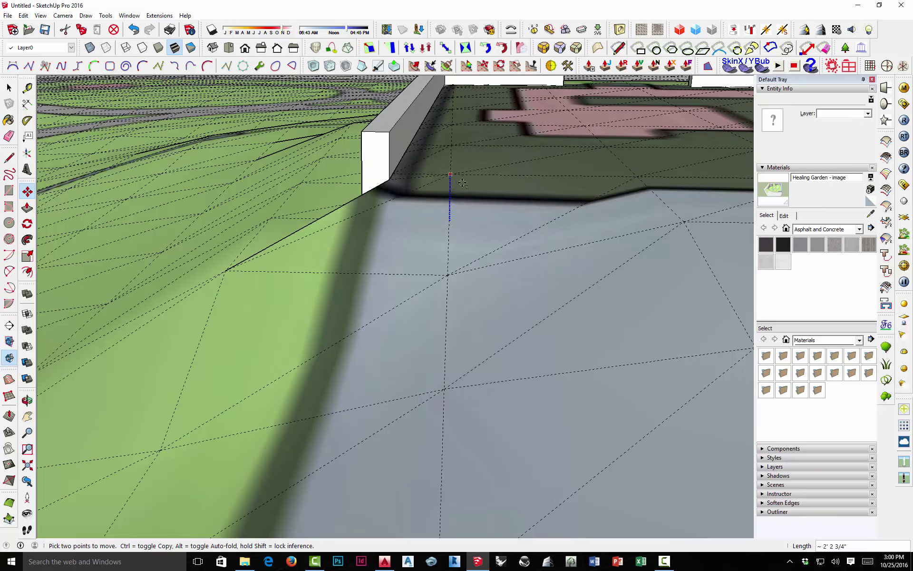
# Step: Raise the terrain vertices beyond the wall's far end vertically, one about 1 ft 6 3/4 in and the paving vertex about 1 ft 9 3/4 in
pyautogui.moveTo(463, 183); pyautogui.dragTo(216, 291, button='middle')
pyautogui.press('m')
pyautogui.moveTo(280, 223); pyautogui.dragTo(554, 266, button='middle')
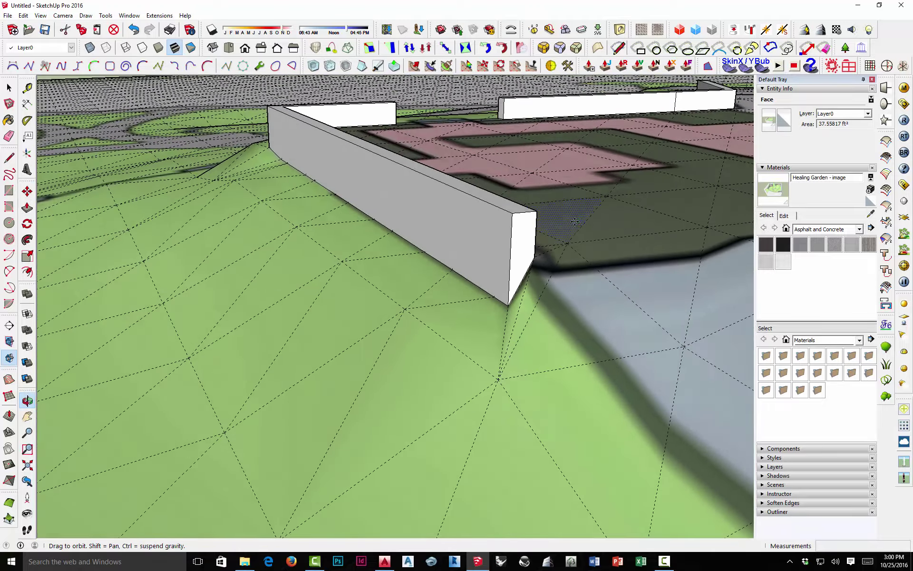
pyautogui.press('m')
pyautogui.scroll(-3, 536, 289)
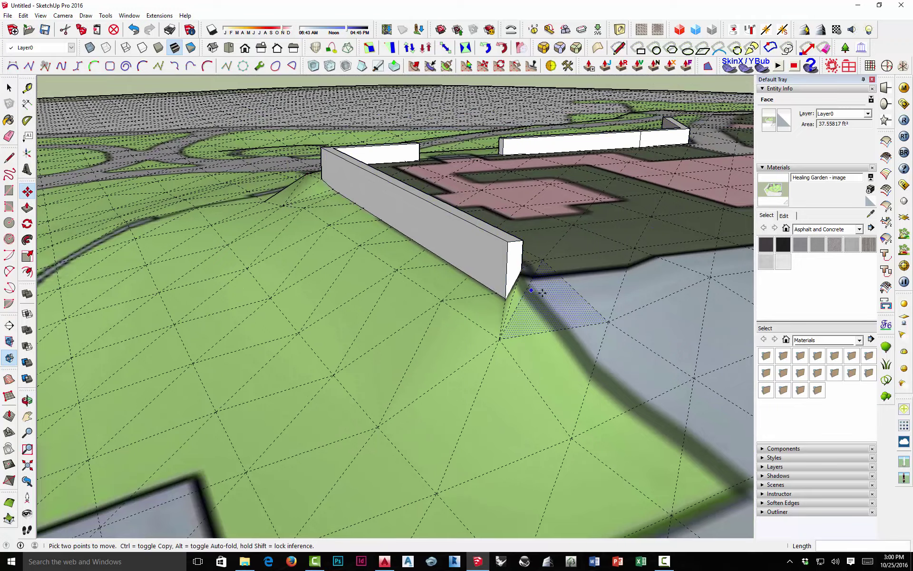
pyautogui.moveTo(561, 306); pyautogui.dragTo(605, 305, button='middle')
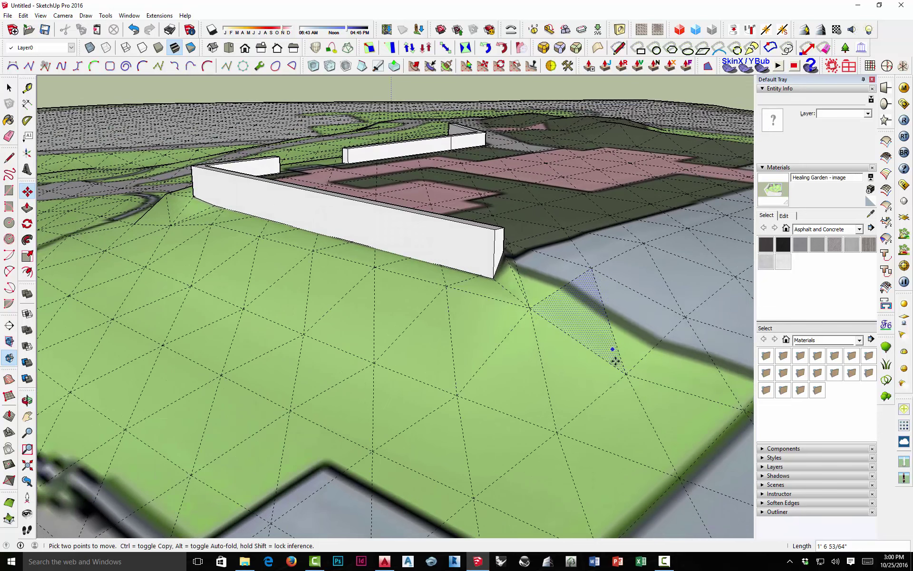
pyautogui.click(685, 315)
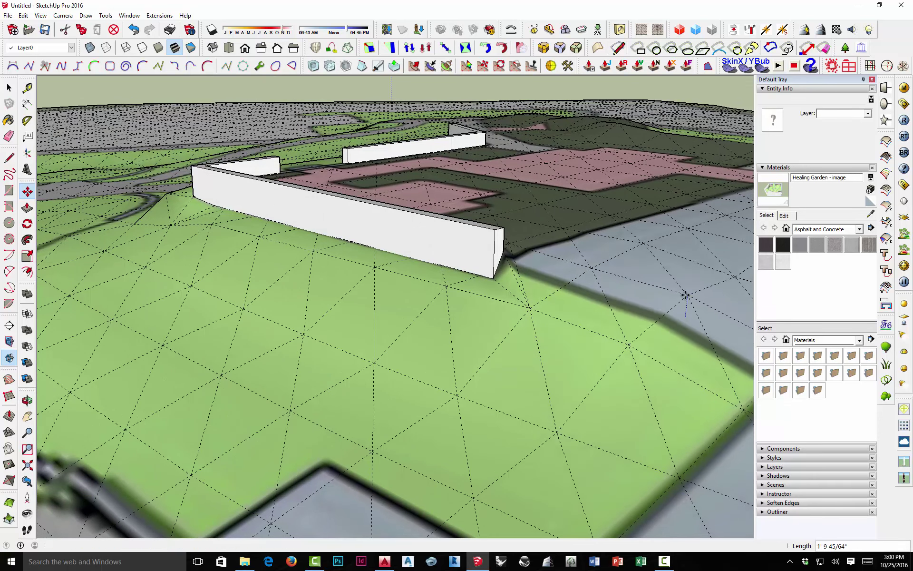
pyautogui.click(524, 293)
# Step: Lower the terrain vertex at the base of the short wall segment about 7 in to clear the wall's face
pyautogui.moveTo(524, 292); pyautogui.dragTo(370, 388, button='middle')
pyautogui.press('m')
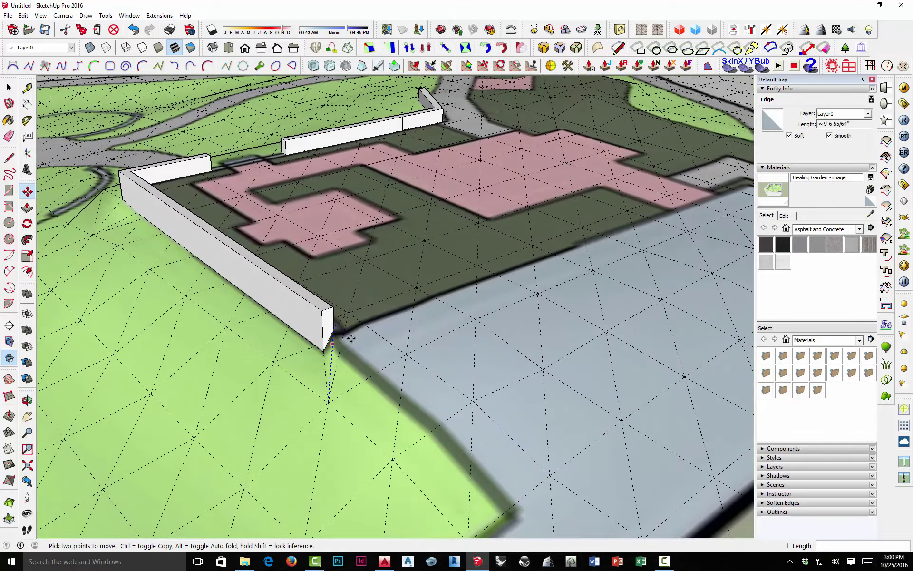
pyautogui.moveTo(351, 338); pyautogui.dragTo(572, 292, button='middle')
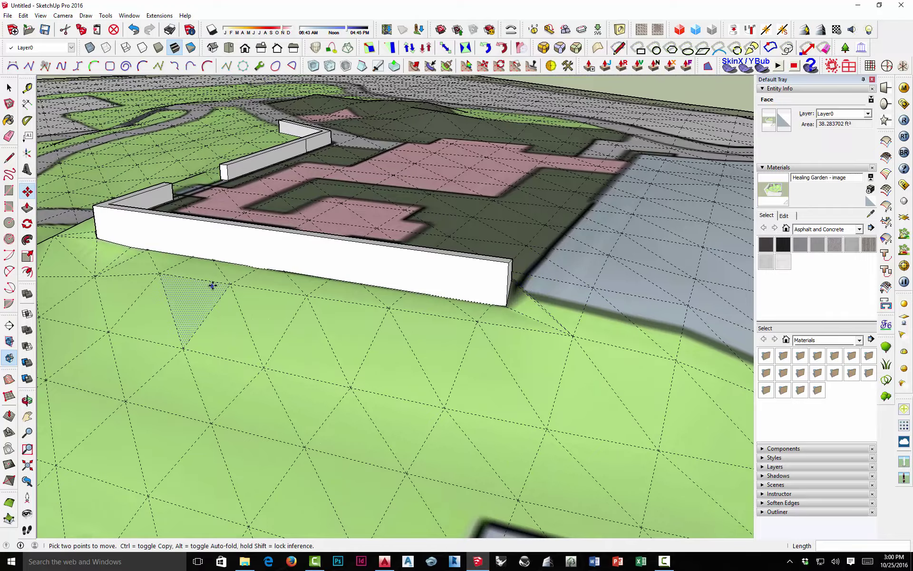
pyautogui.moveTo(213, 286); pyautogui.dragTo(522, 280, button='middle')
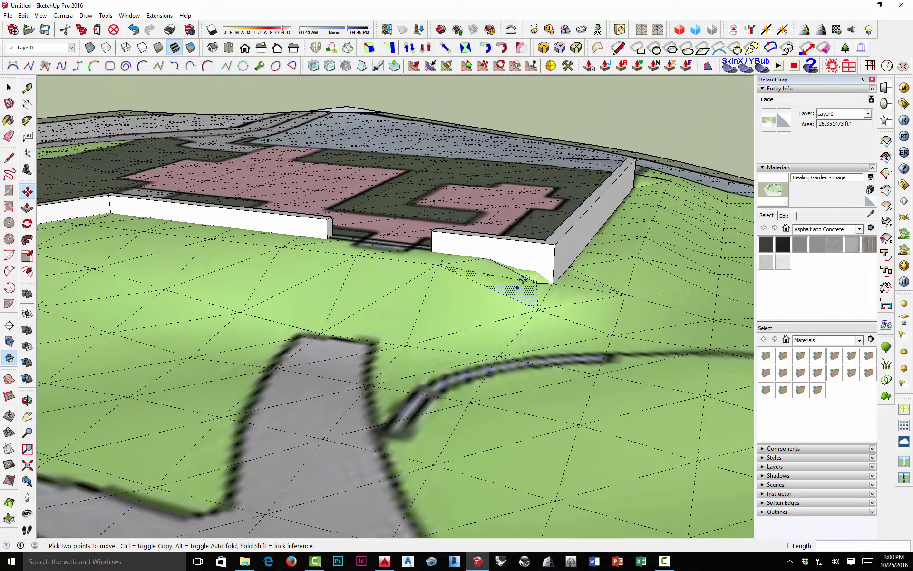
pyautogui.scroll(8, 522, 280)
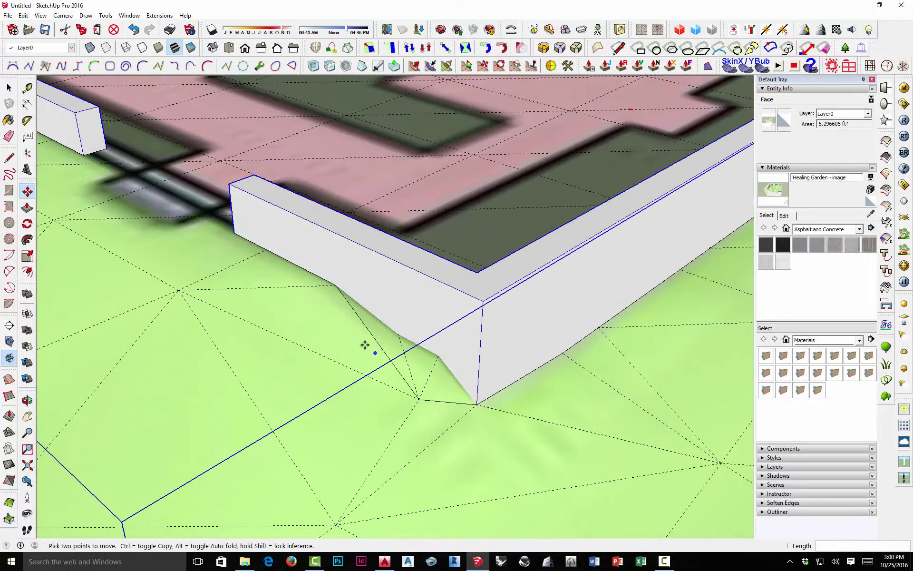
pyautogui.moveTo(365, 345); pyautogui.dragTo(375, 269, button='middle')
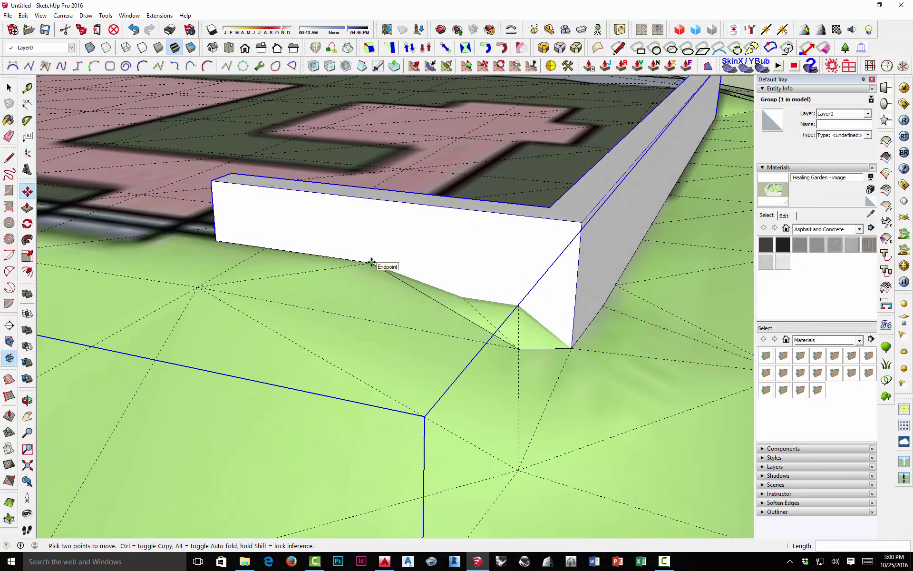
pyautogui.click(371, 264)
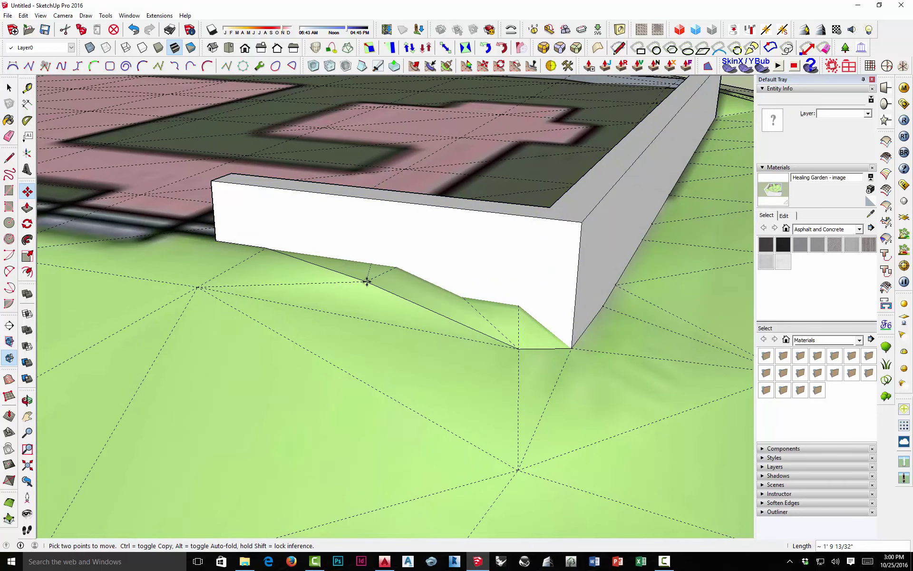
pyautogui.click(372, 280)
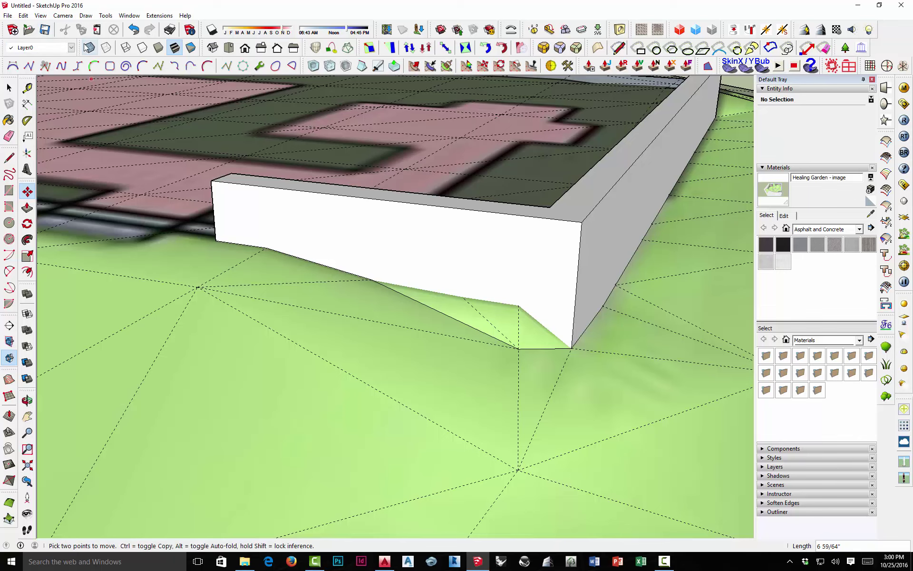
# Step: Lower the terrain vertex hidden behind the short wall near its corner about 1 ft 2 1/4 in, using X-ray display temporarily
pyautogui.click(110, 65)
pyautogui.moveTo(333, 205); pyautogui.dragTo(376, 263, button='middle')
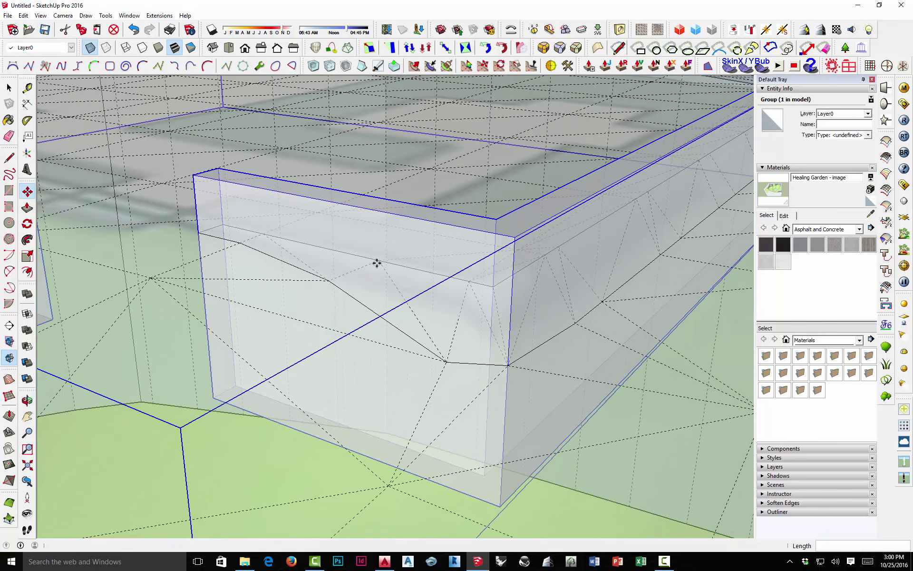
pyautogui.click(467, 282)
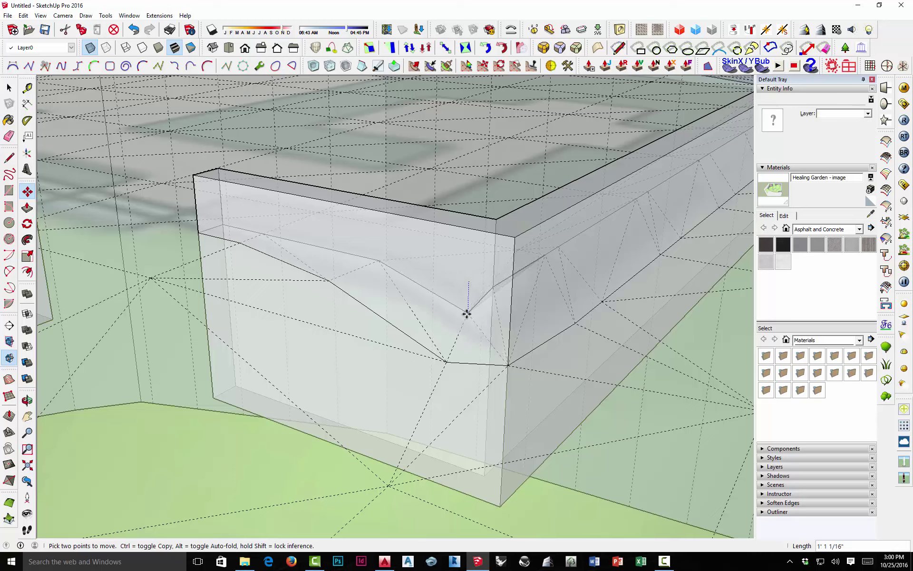
pyautogui.click(468, 316)
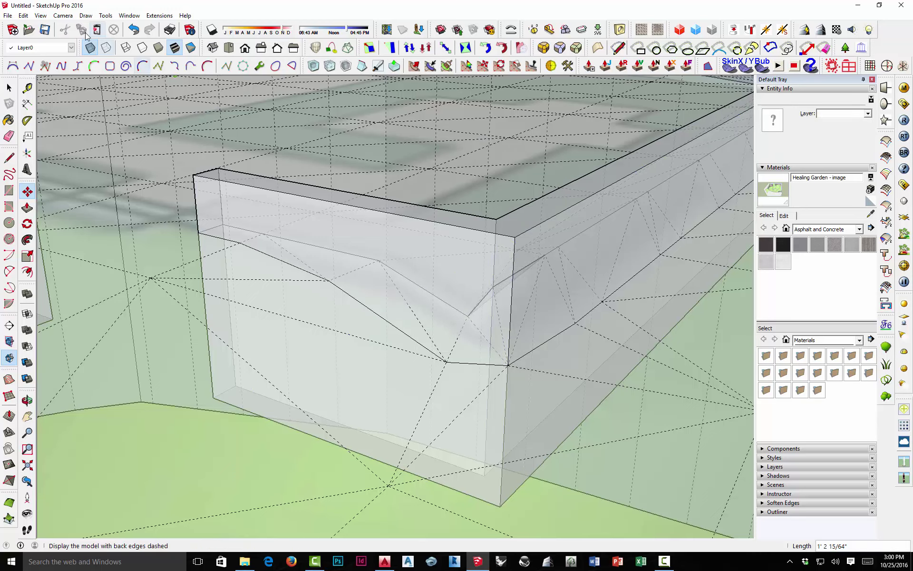
pyautogui.click(90, 47)
# Step: Activate the terrain sculpting brush in Smooth mode over the lawn slope, with a radius of about 6 ft 4 in
pyautogui.moveTo(369, 259); pyautogui.dragTo(314, 280, button='middle')
pyautogui.press('m')
pyautogui.press('space')
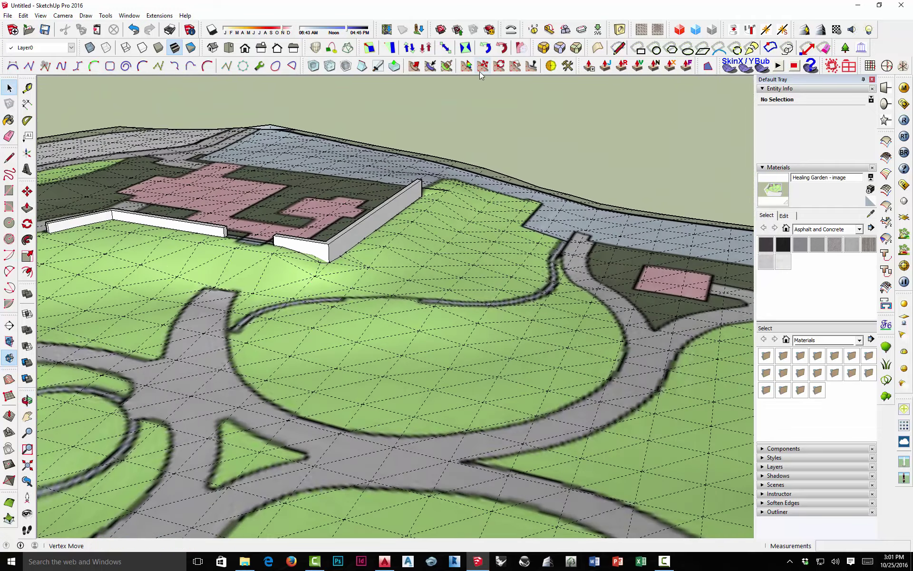
pyautogui.click(413, 65)
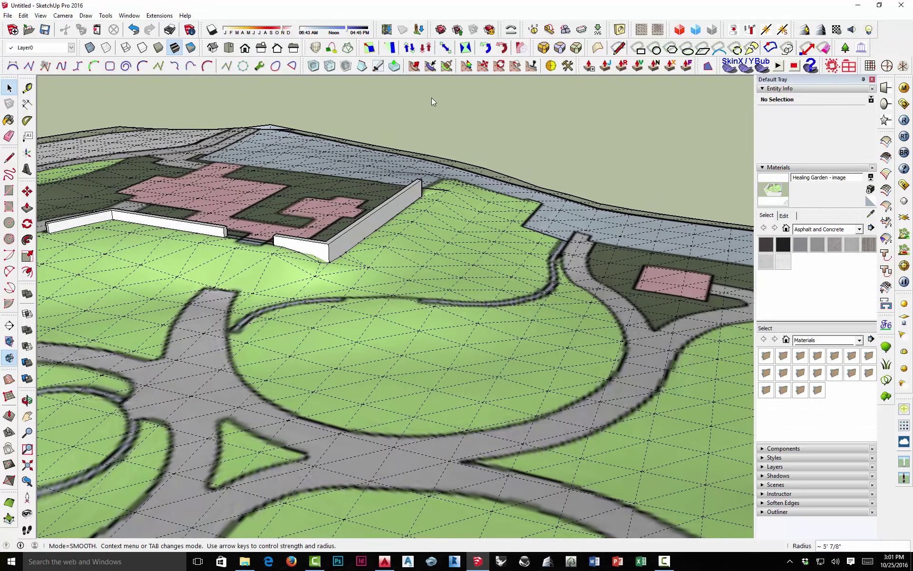
pyautogui.scroll(3, 467, 241)
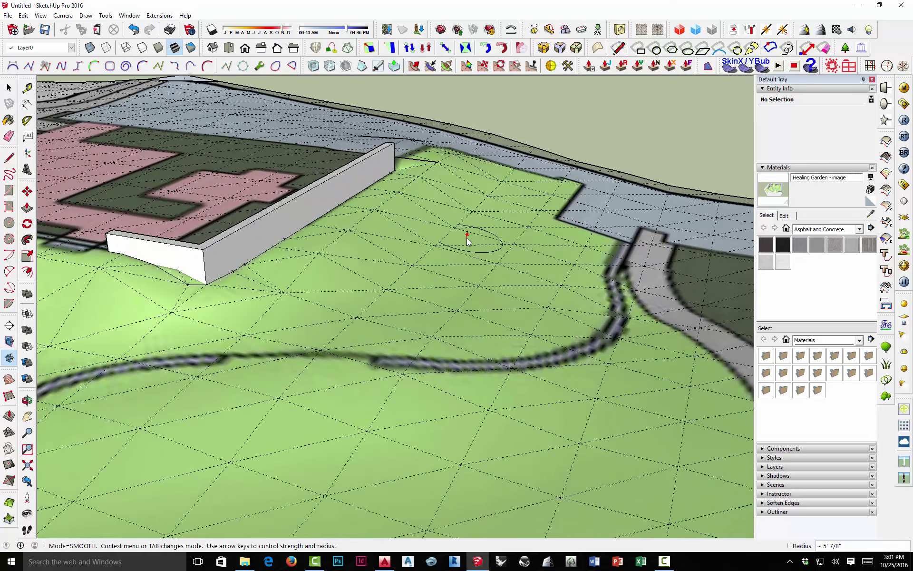
pyautogui.press('Up')
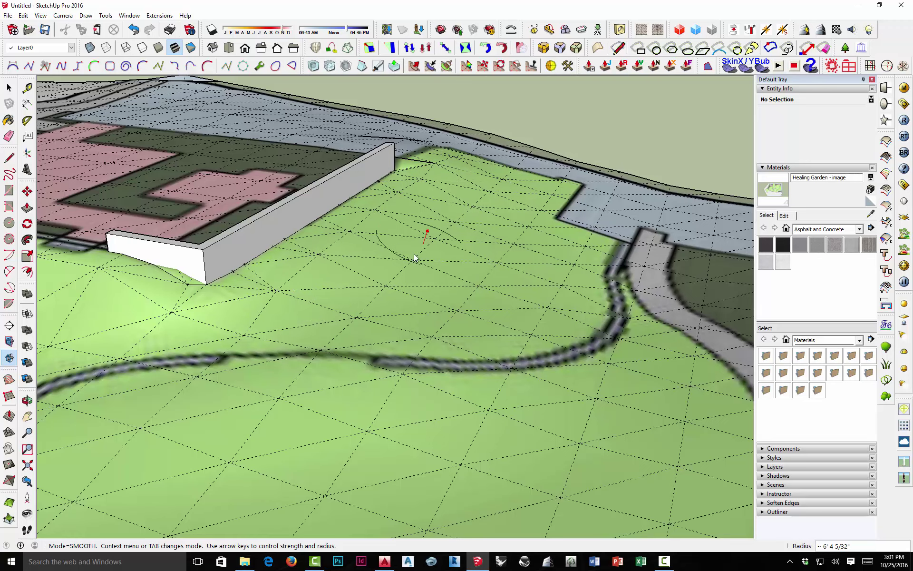
# Step: Switch the brush to Sculpt mode and work out the terrain bumps at the outer base of the long wall
pyautogui.rightClick(443, 228)
pyautogui.click(469, 237)
pyautogui.press('Tab')
pyautogui.moveTo(473, 177)
pyautogui.mouseDown(button='middle')
pyautogui.moveTo(481, 177)
pyautogui.moveTo(478, 199)
pyautogui.mouseUp(button='middle')
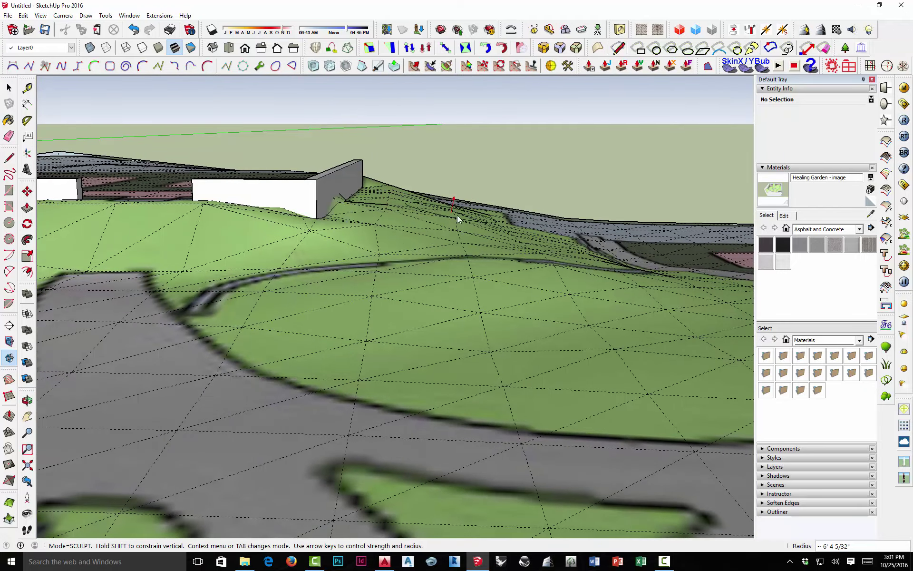
pyautogui.moveTo(457, 215)
pyautogui.mouseDown(button='middle')
pyautogui.moveTo(322, 243)
pyautogui.moveTo(336, 208)
pyautogui.mouseUp(button='middle')
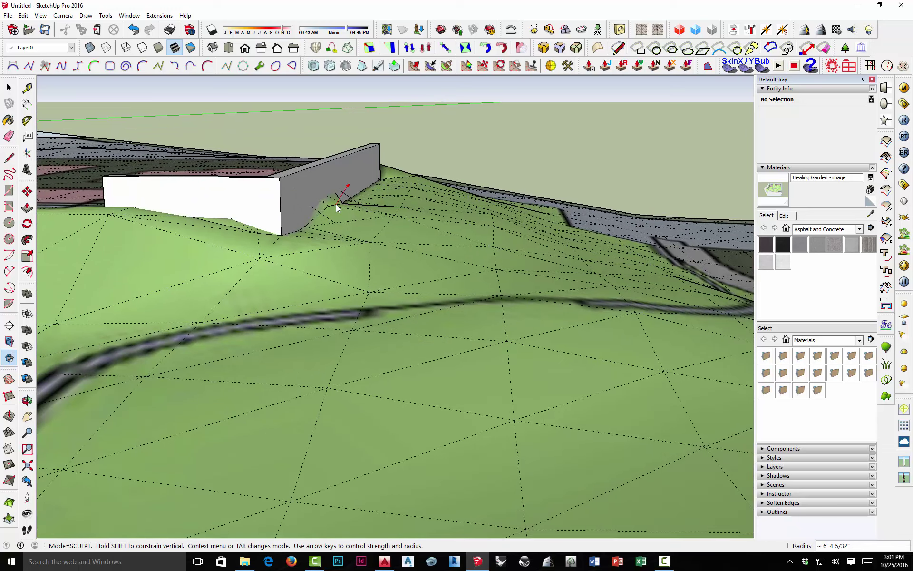
pyautogui.moveTo(428, 229); pyautogui.dragTo(438, 238, button='middle')
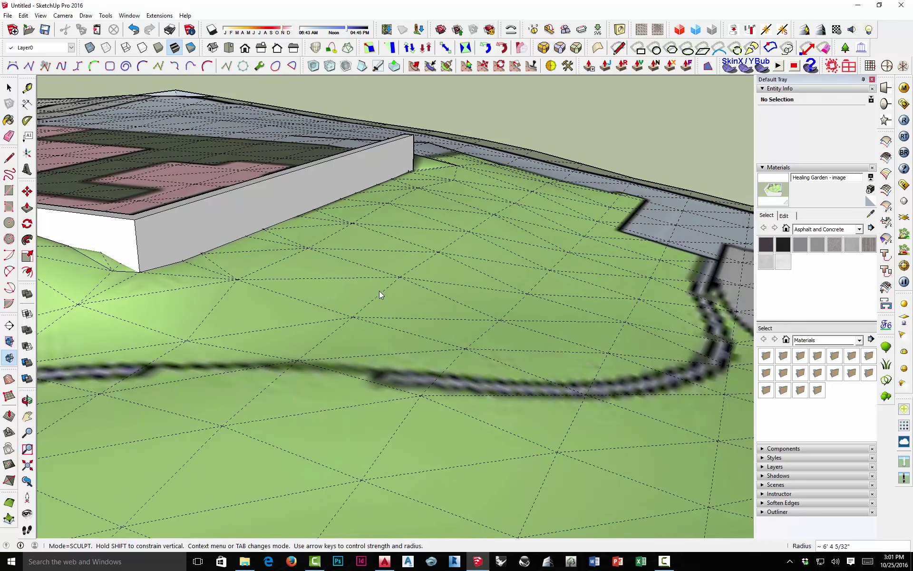
# Step: Examine the lawn slope outside the retaining wall and the surrounding paths from several angles
pyautogui.press('o')
pyautogui.moveTo(562, 203)
pyautogui.mouseDown()
pyautogui.moveTo(473, 212)
pyautogui.moveTo(566, 196)
pyautogui.mouseUp()
pyautogui.moveTo(566, 196); pyautogui.dragTo(569, 203, button='middle')
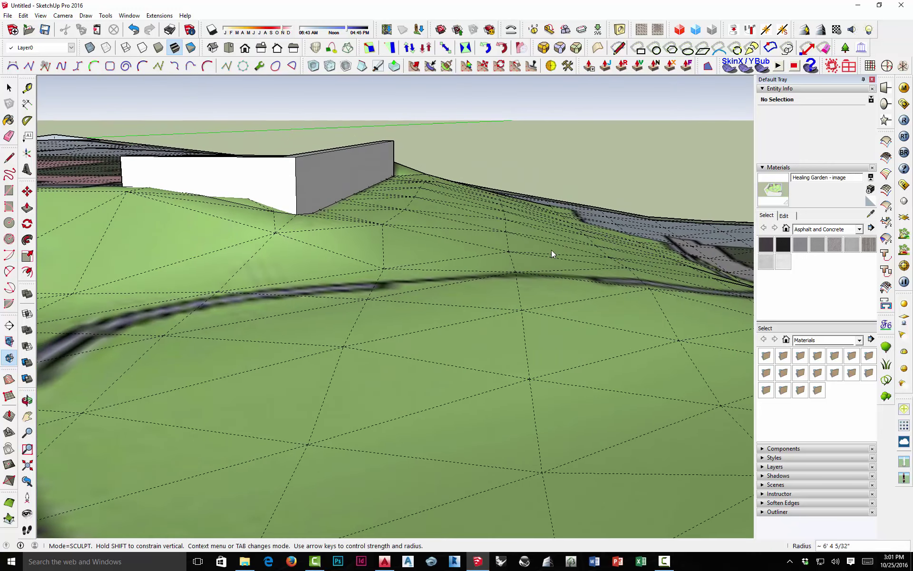
pyautogui.moveTo(458, 253); pyautogui.dragTo(462, 275, button='middle')
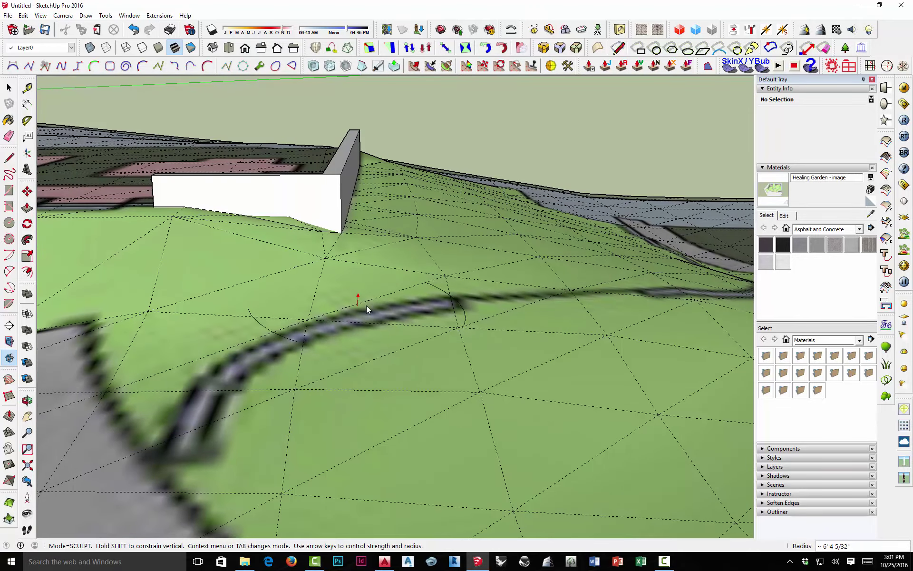
pyautogui.moveTo(536, 257); pyautogui.dragTo(361, 244, button='middle')
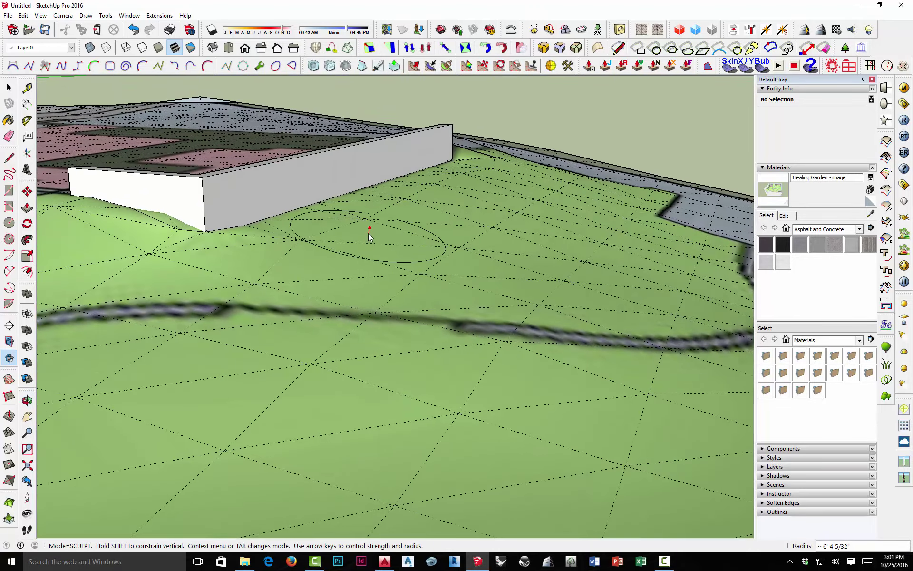
pyautogui.moveTo(501, 235)
pyautogui.mouseDown(button='middle')
pyautogui.moveTo(623, 202)
pyautogui.moveTo(577, 230)
pyautogui.moveTo(475, 265)
pyautogui.mouseUp(button='middle')
pyautogui.moveTo(499, 198)
pyautogui.mouseDown(button='middle')
pyautogui.moveTo(504, 224)
pyautogui.moveTo(475, 244)
pyautogui.moveTo(363, 265)
pyautogui.moveTo(534, 204)
pyautogui.moveTo(537, 187)
pyautogui.moveTo(387, 261)
pyautogui.moveTo(506, 269)
pyautogui.mouseUp(button='middle')
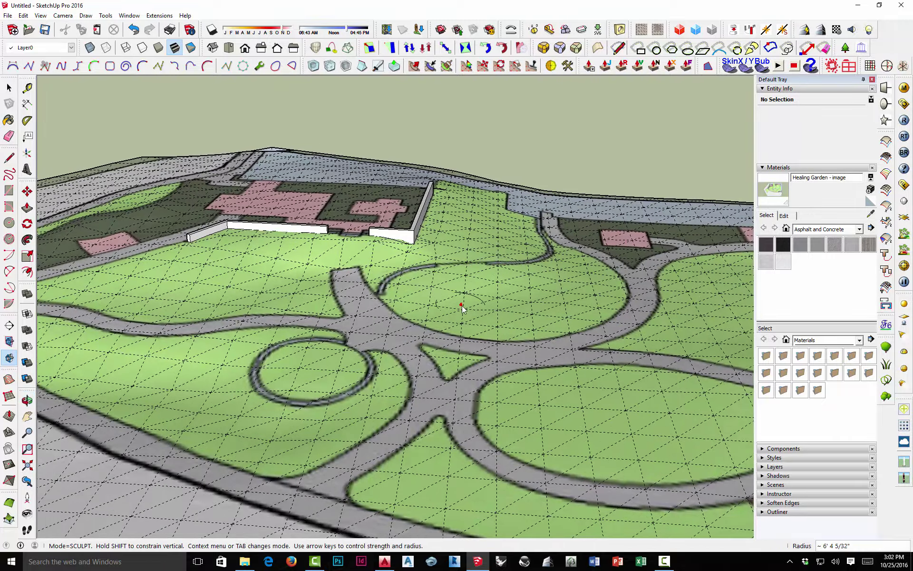
pyautogui.moveTo(461, 309)
pyautogui.mouseDown(button='middle')
pyautogui.moveTo(585, 261)
pyautogui.moveTo(597, 220)
pyautogui.moveTo(533, 209)
pyautogui.moveTo(483, 218)
pyautogui.moveTo(414, 251)
pyautogui.moveTo(578, 326)
pyautogui.moveTo(435, 346)
pyautogui.moveTo(292, 346)
pyautogui.mouseUp(button='middle')
pyautogui.moveTo(297, 253)
pyautogui.mouseDown(button='middle')
pyautogui.moveTo(328, 281)
pyautogui.moveTo(299, 294)
pyautogui.moveTo(461, 290)
pyautogui.moveTo(512, 262)
pyautogui.mouseUp(button='middle')
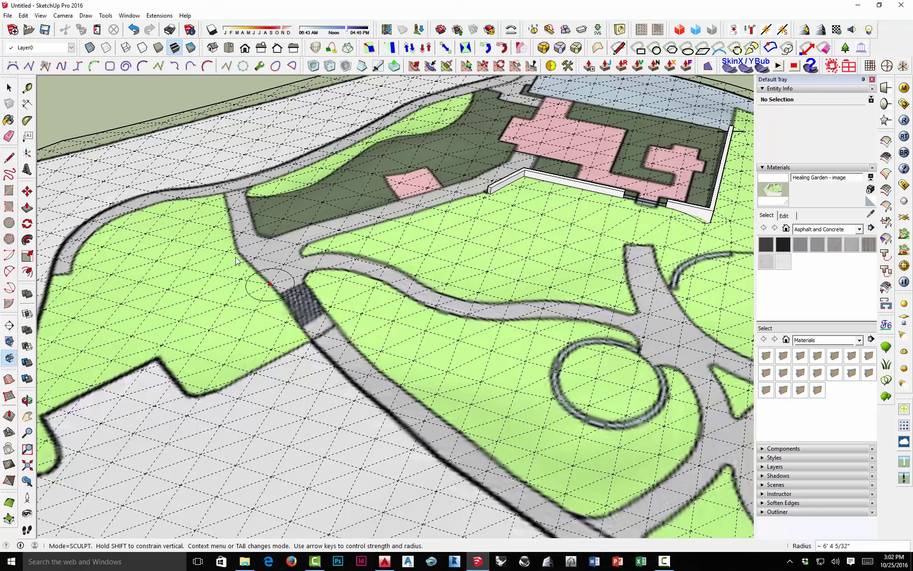
# Step: Leave the terrain sculpting brush and import the AutoCAD drawing Steps.dwg into the model, dismissing the import summary
pyautogui.click(9, 87)
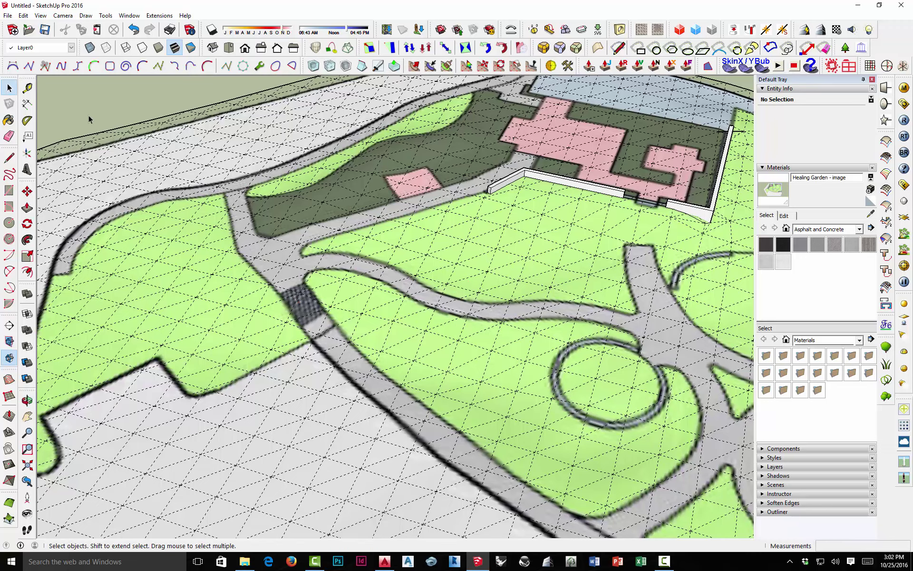
pyautogui.scroll(-5, 290, 367)
pyautogui.scroll(-10, 296, 369)
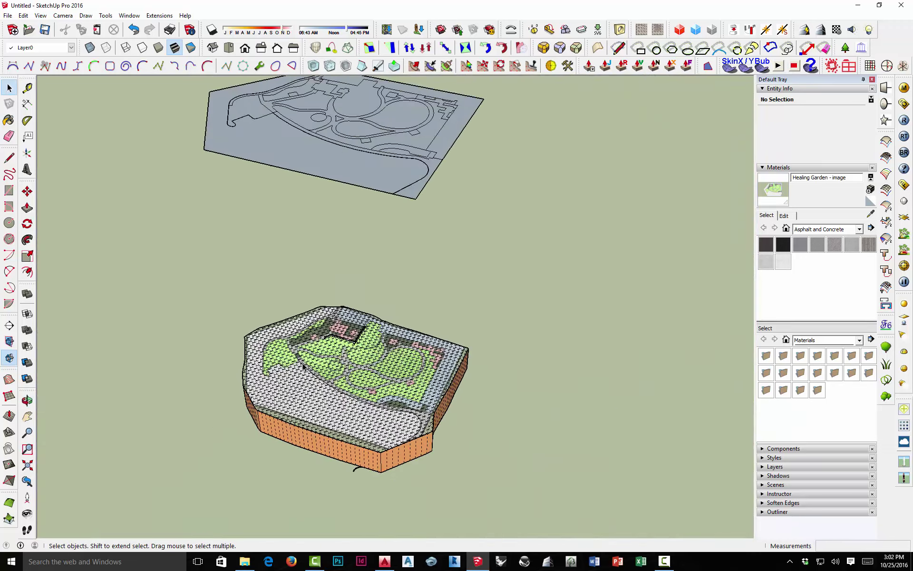
pyautogui.scroll(-3, 309, 369)
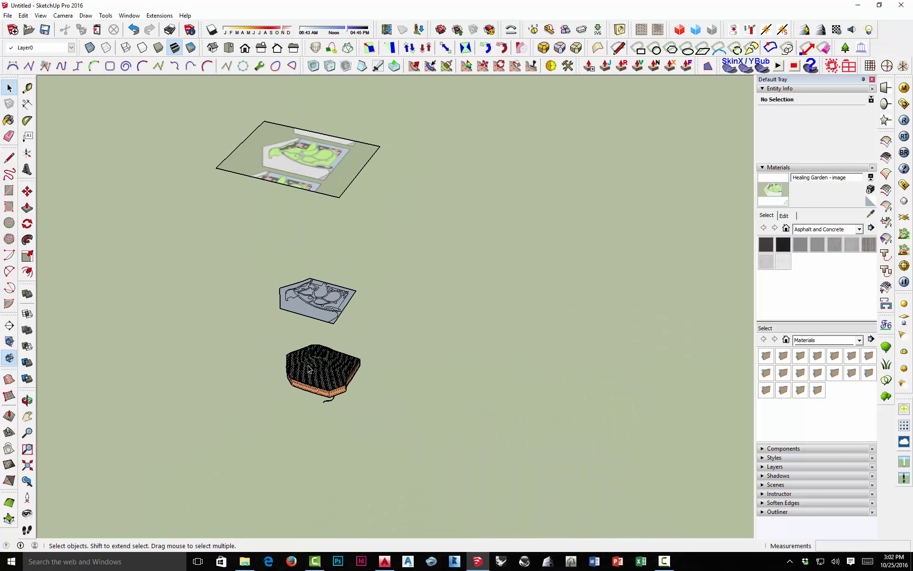
pyautogui.scroll(3, 309, 369)
pyautogui.click(7, 15)
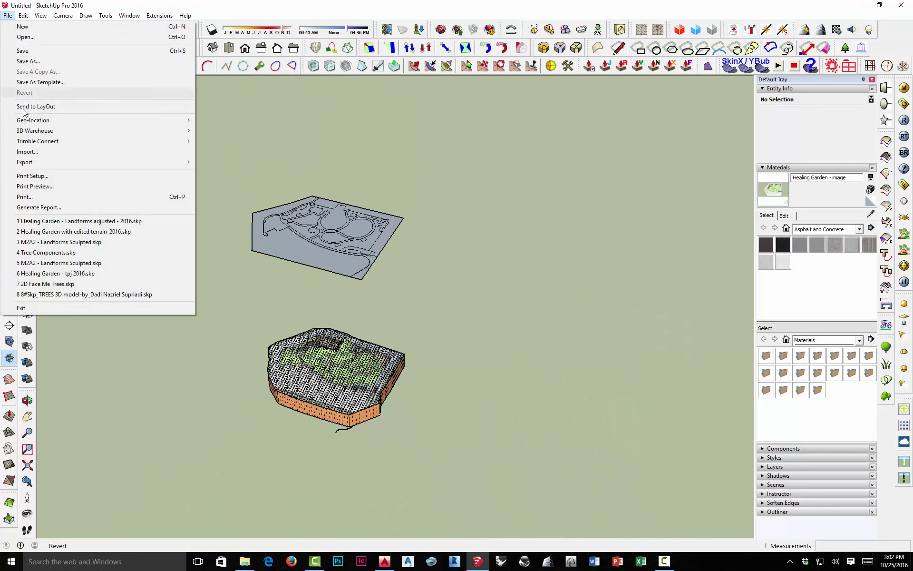
pyautogui.click(70, 156)
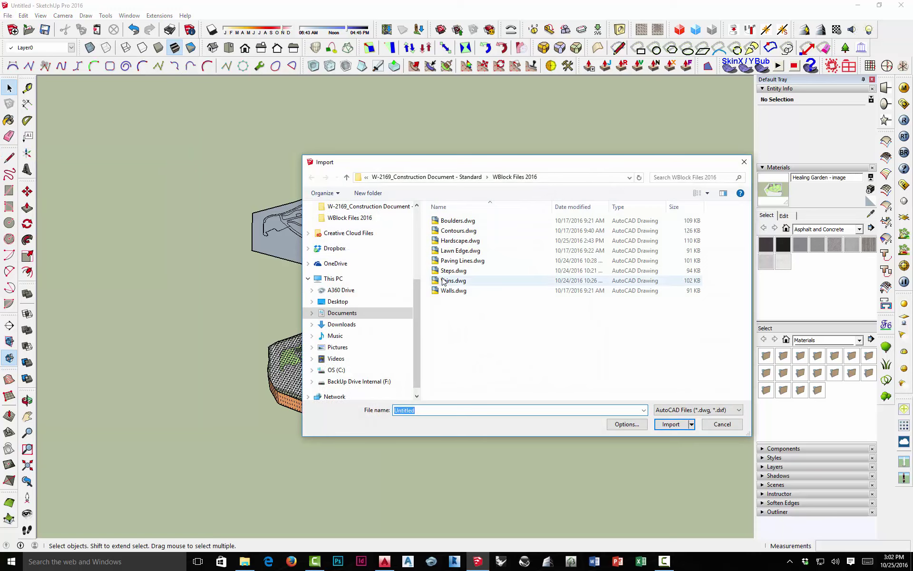
pyautogui.click(442, 272)
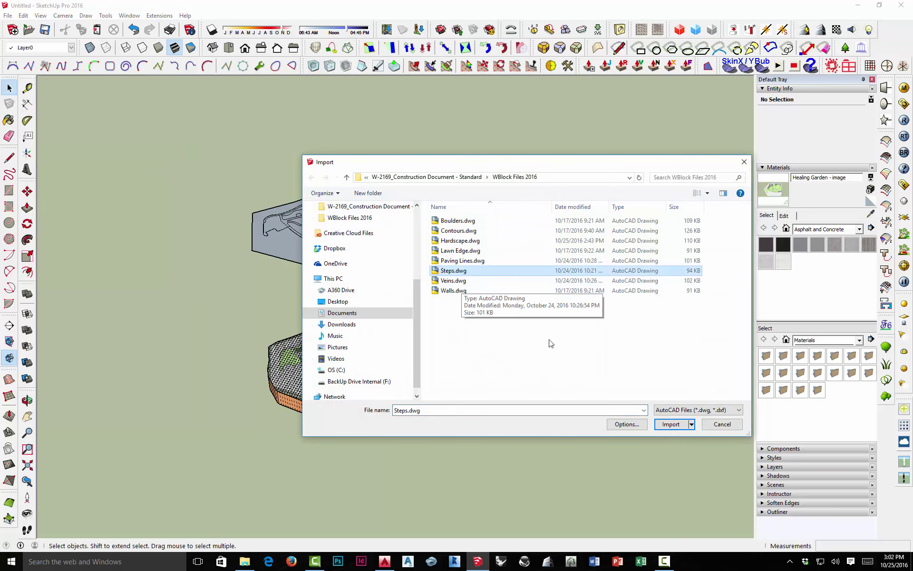
pyautogui.click(668, 423)
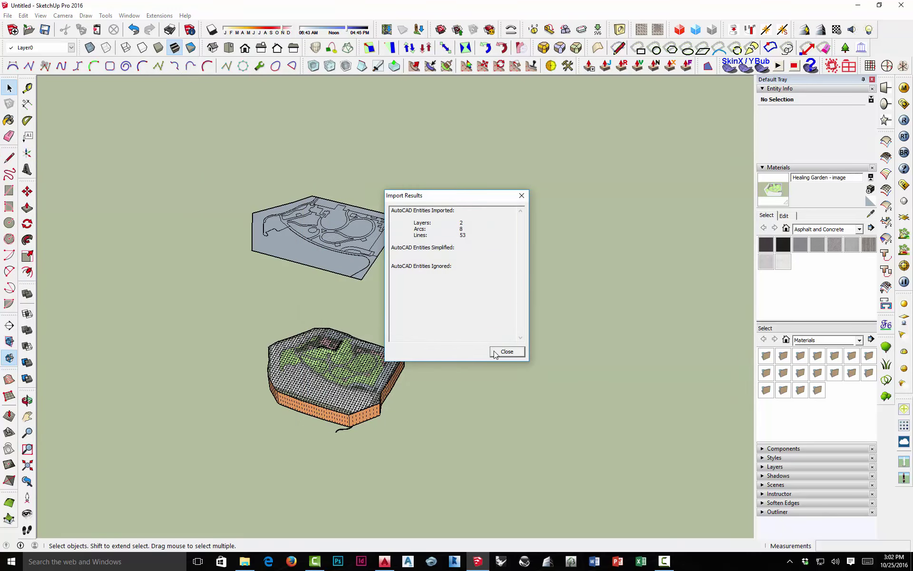
pyautogui.click(507, 351)
# Step: Move the imported Steps.dwg component straight up about 612 ft, into the gap between the terrain and the flat site linework
pyautogui.moveTo(347, 444); pyautogui.dragTo(336, 473, button='middle')
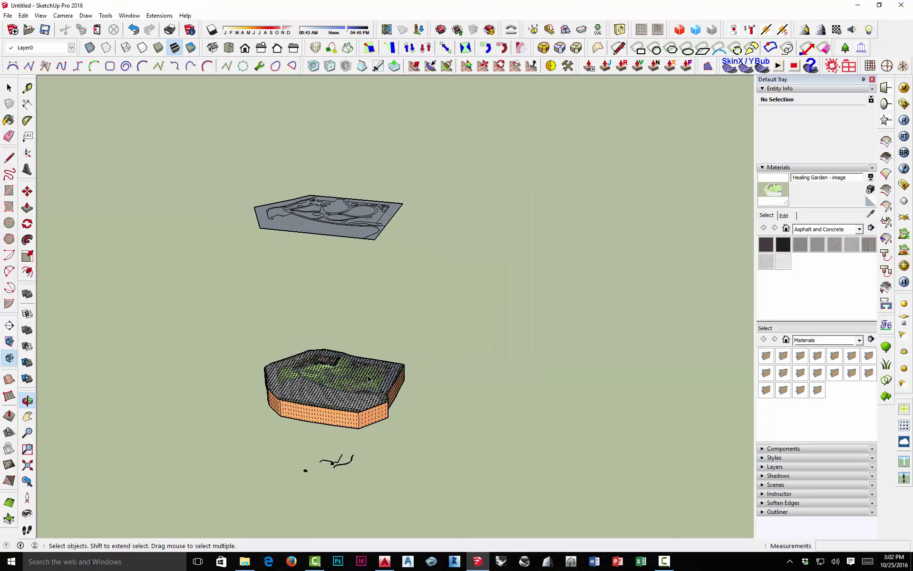
pyautogui.click(330, 467)
pyautogui.press('m')
pyautogui.click(324, 468)
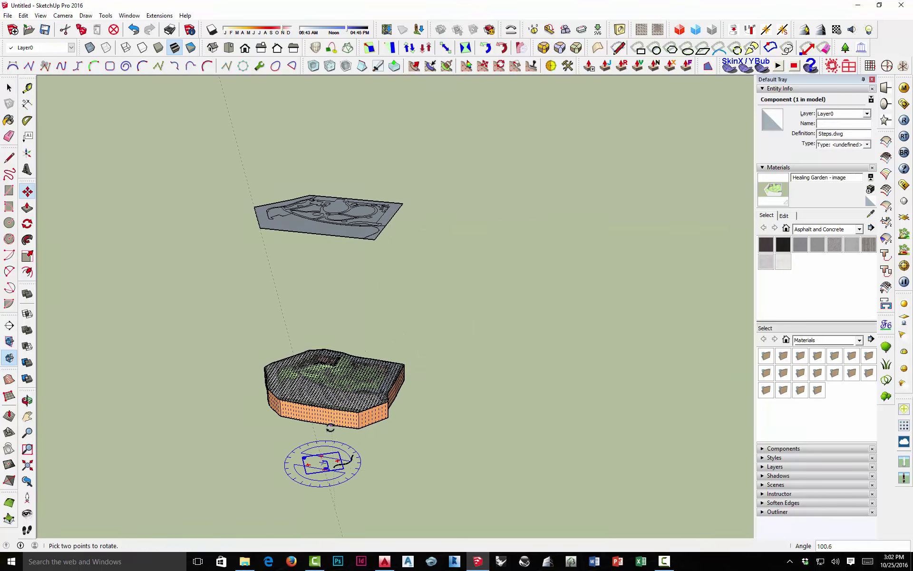
pyautogui.click(330, 427)
pyautogui.click(331, 466)
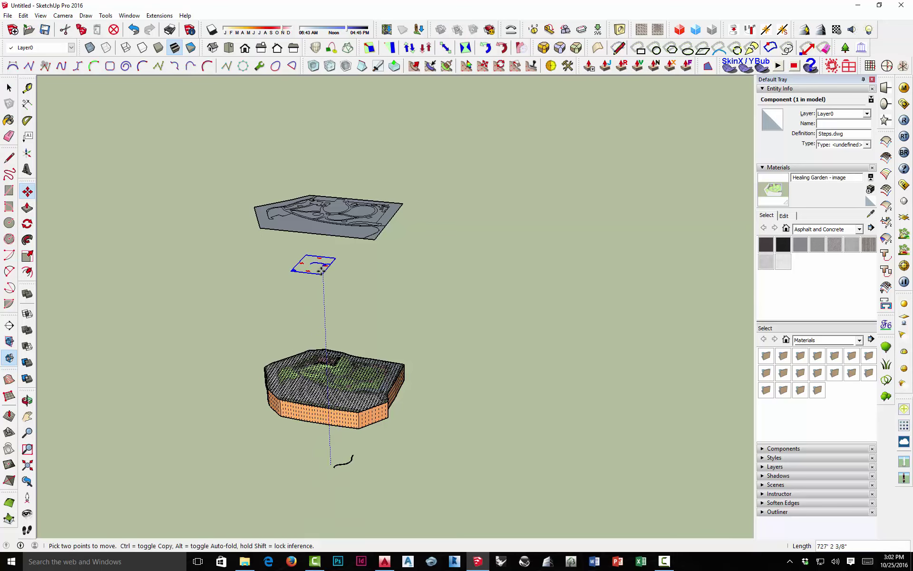
pyautogui.click(325, 301)
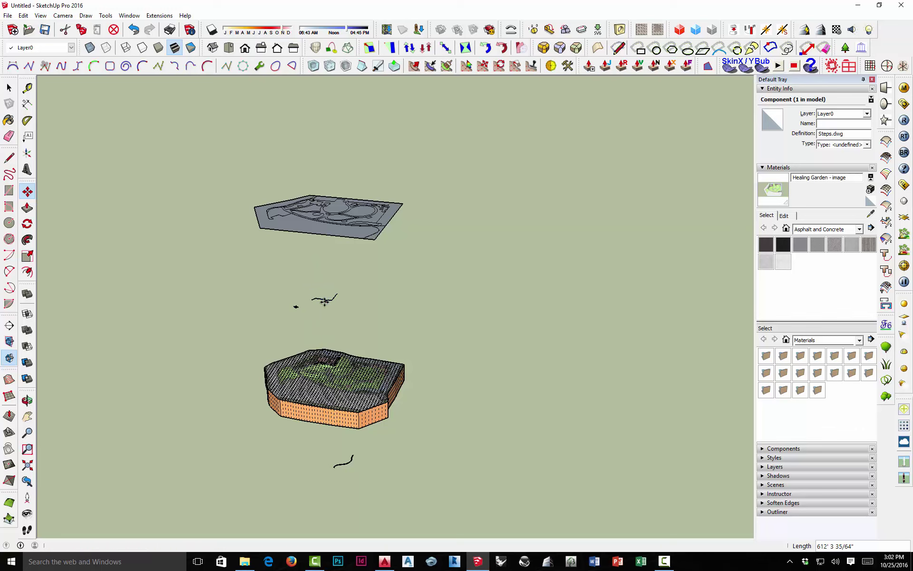
# Step: Open the Steps.dwg component for editing and select a tread line in the curved stair beside the wall outlines
pyautogui.scroll(6, 325, 300)
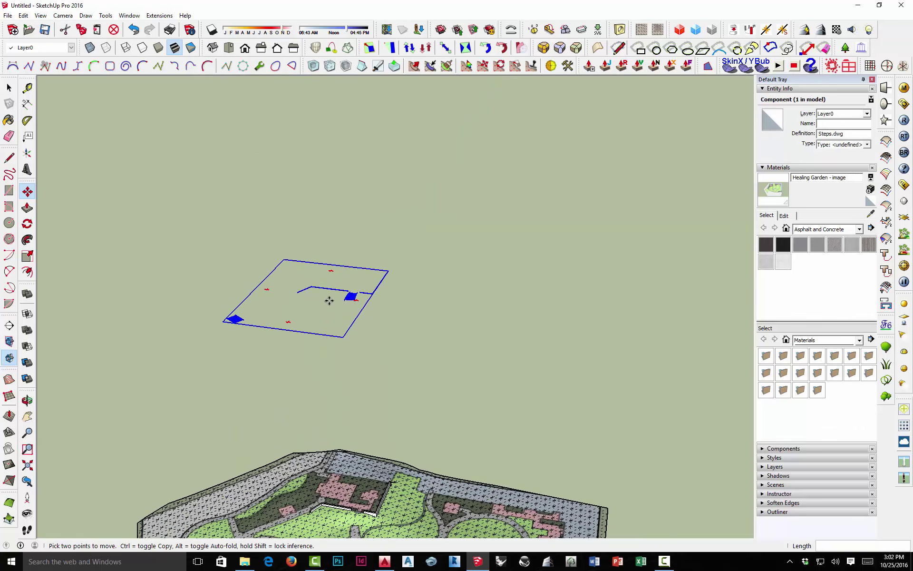
pyautogui.press('space')
pyautogui.doubleClick(351, 301)
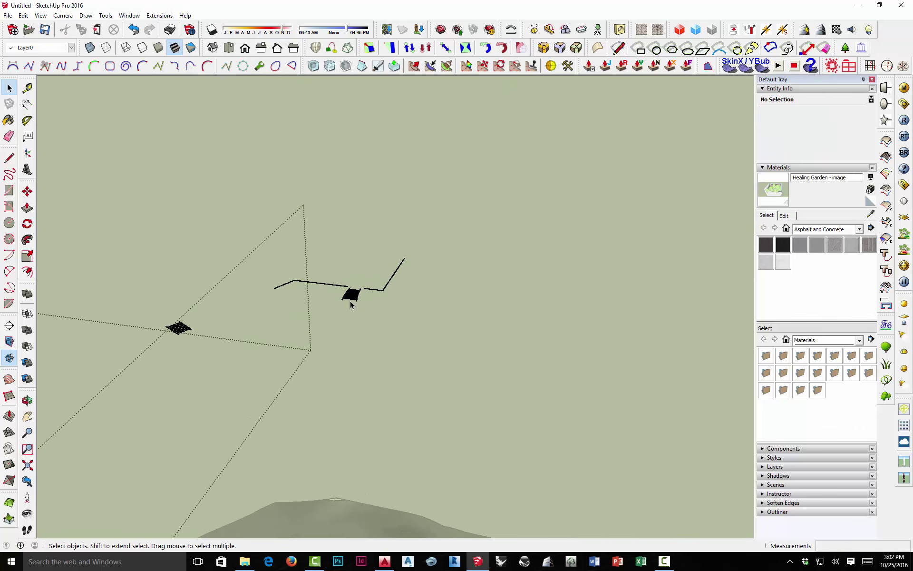
pyautogui.scroll(3, 352, 297)
pyautogui.click(352, 297)
pyautogui.scroll(4, 352, 297)
pyautogui.scroll(4, 352, 298)
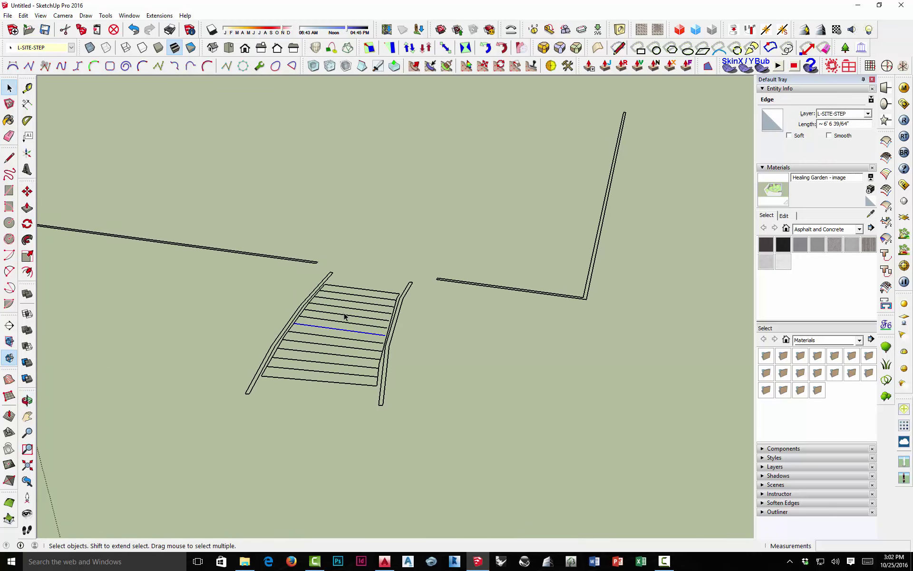
pyautogui.scroll(1, 343, 321)
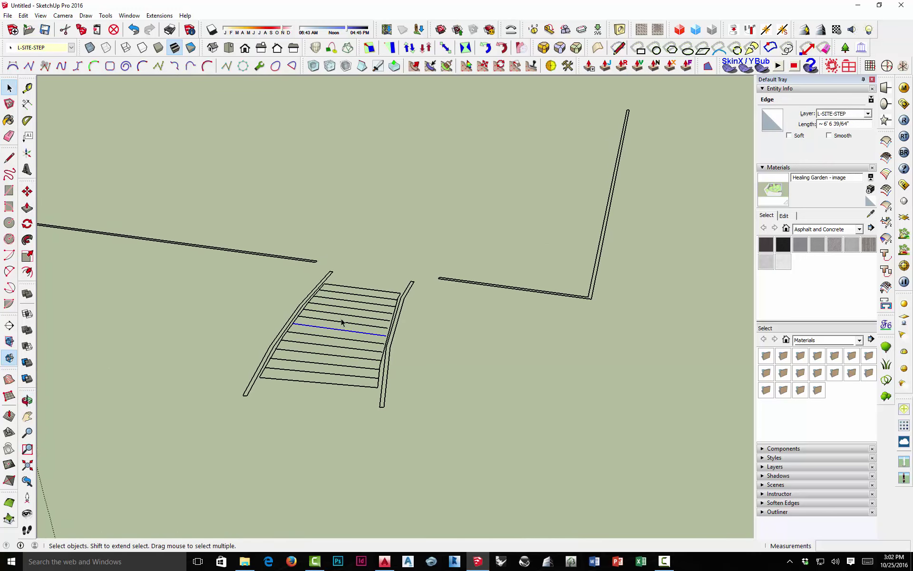
# Step: Set the arcs on the stair's side nearer the wall corner to 10, 12 and 10 segments, and open the opposite inner arc's segment count
pyautogui.click(394, 348)
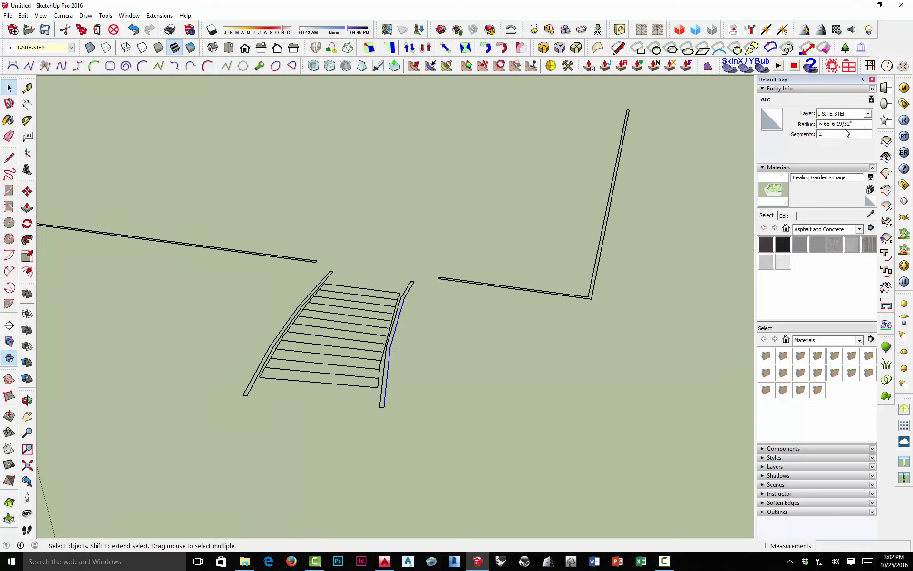
pyautogui.click(815, 134)
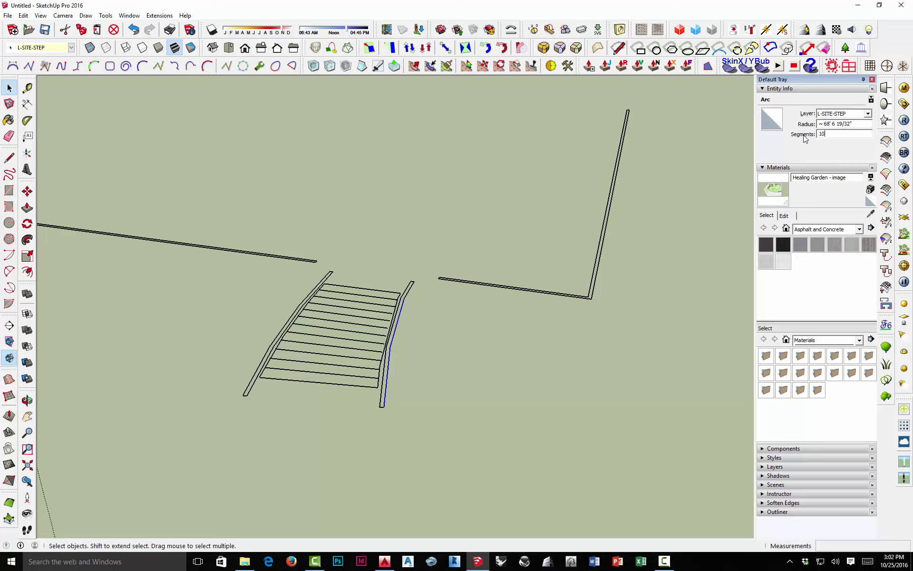
pyautogui.click(399, 308)
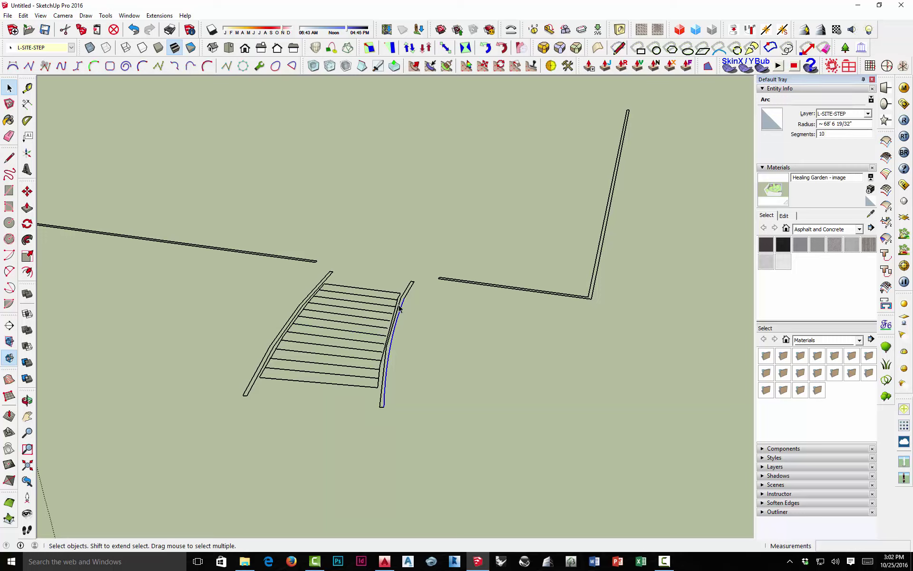
pyautogui.click(827, 135)
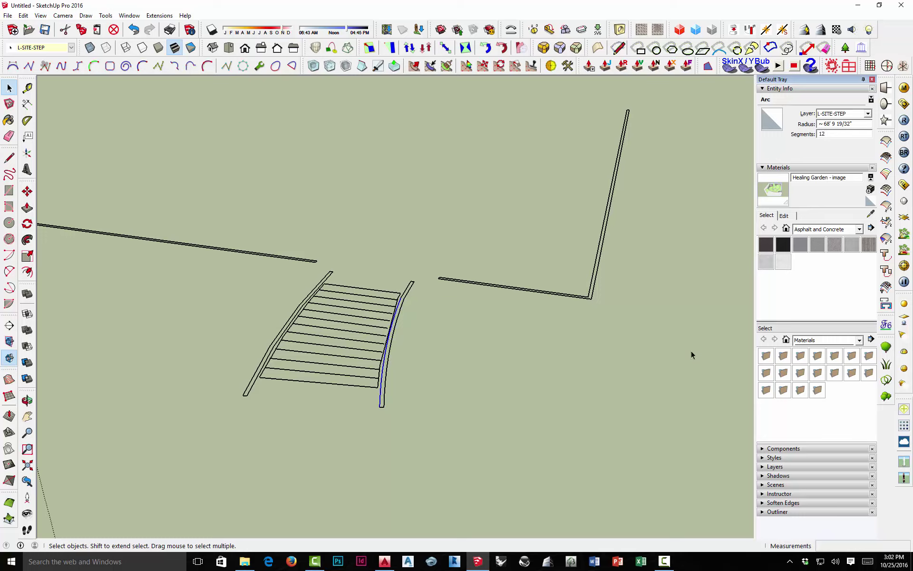
pyautogui.click(381, 369)
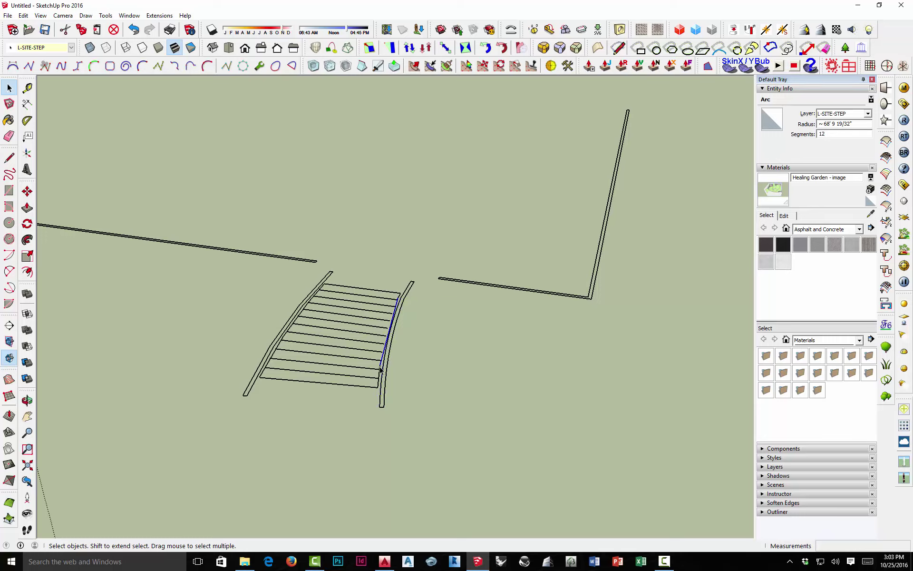
pyautogui.doubleClick(828, 134)
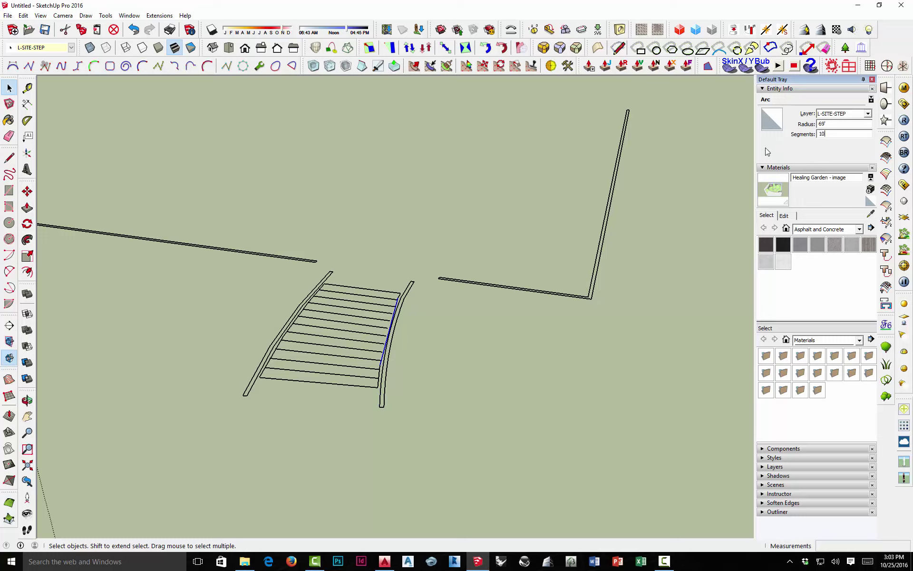
pyautogui.click(277, 350)
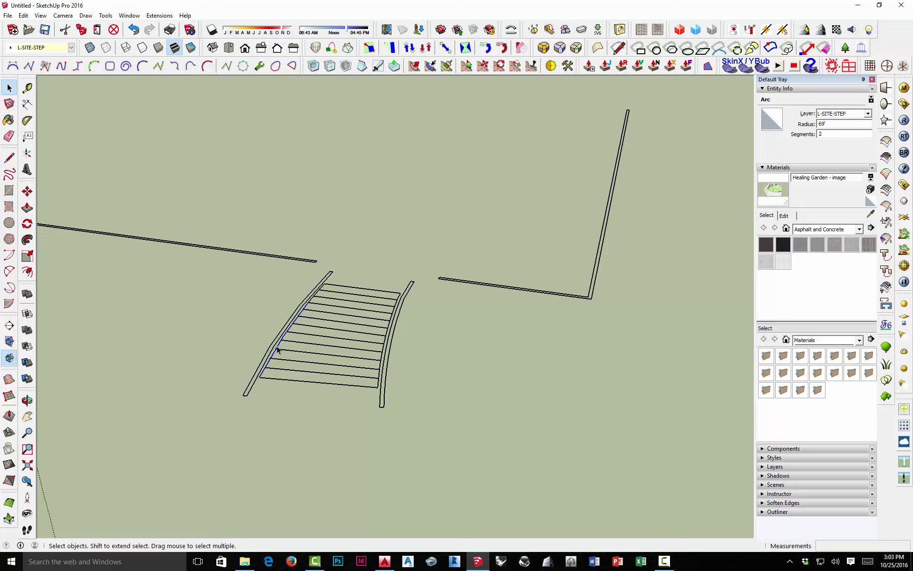
pyautogui.doubleClick(825, 135)
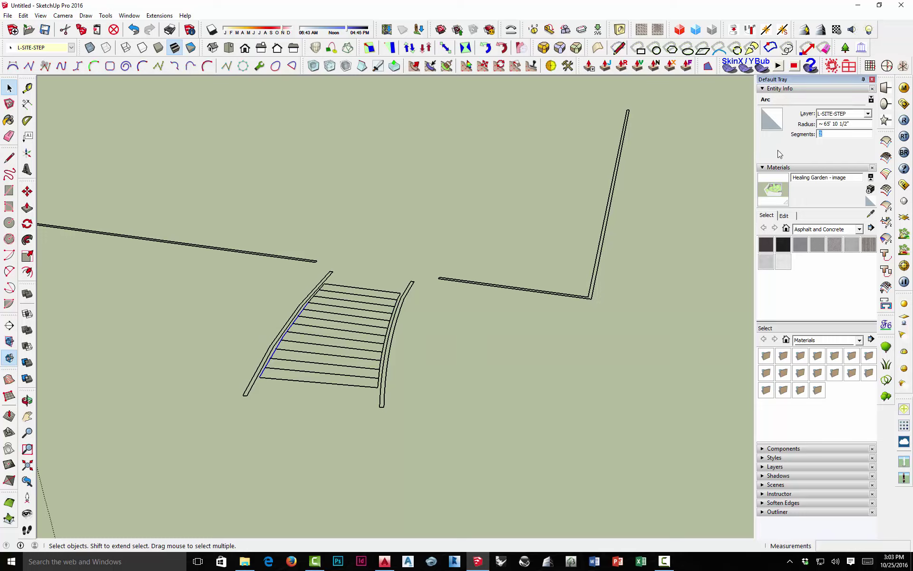
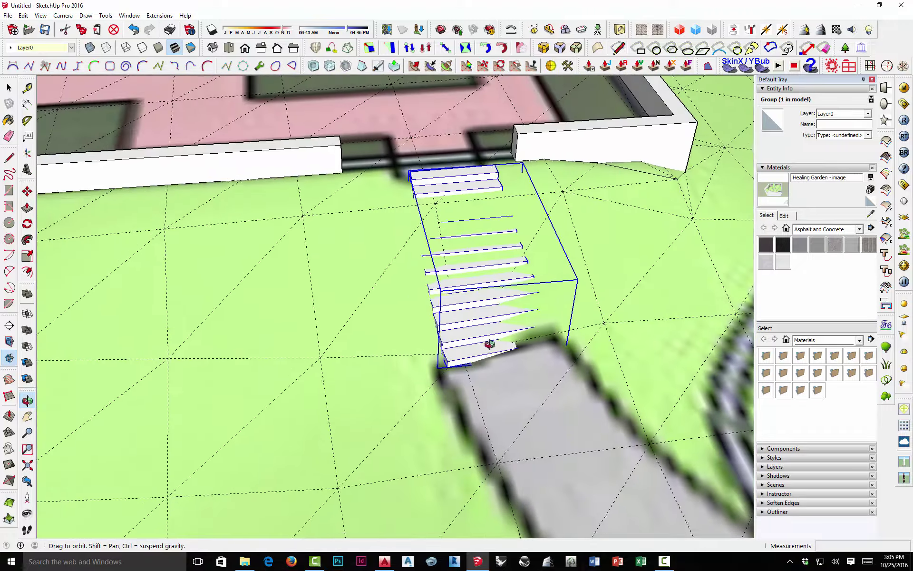
# Step: Lower the stair group vertically about 9 1/2 in so its top tread sits level with the ground at the retaining wall opening
pyautogui.press('space')
pyautogui.moveTo(465, 204); pyautogui.dragTo(452, 168, button='middle')
pyautogui.scroll(3, 470, 177)
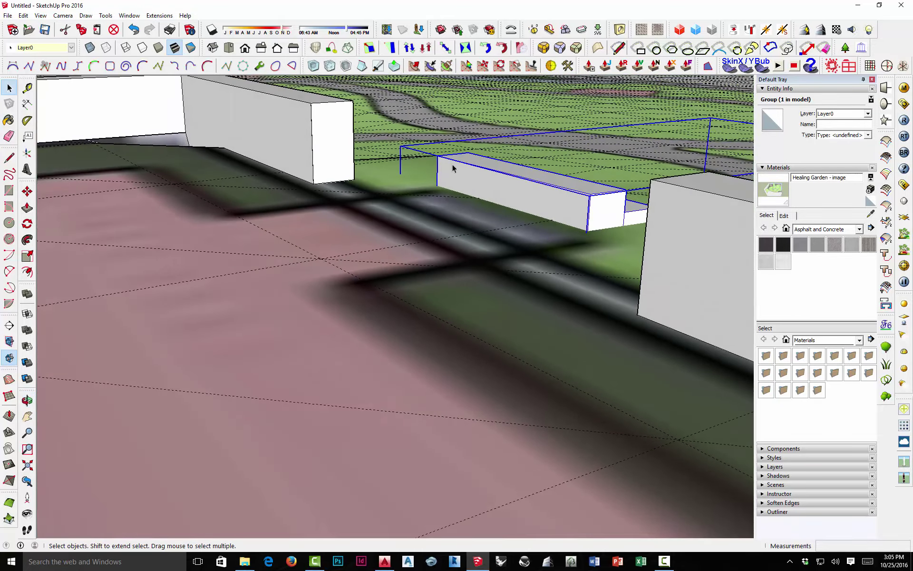
pyautogui.press('m')
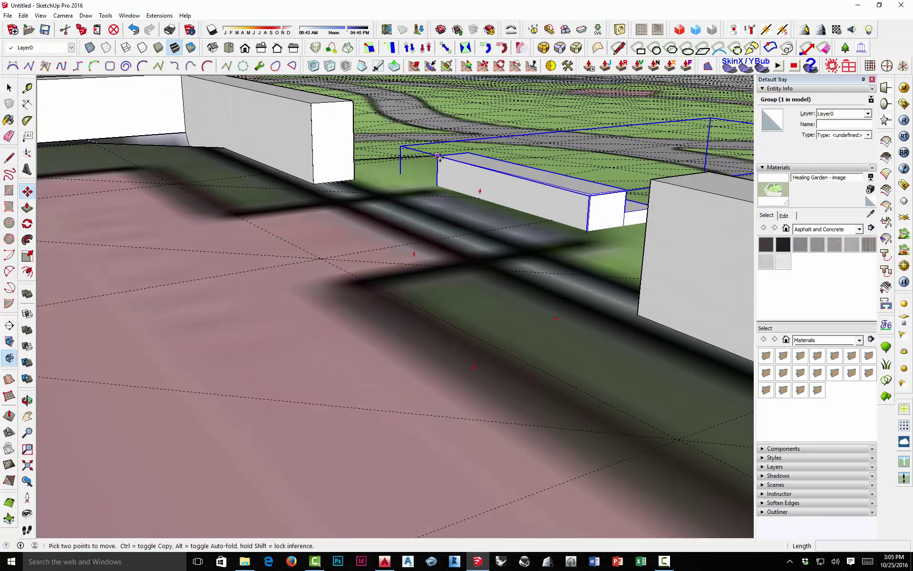
pyautogui.click(438, 156)
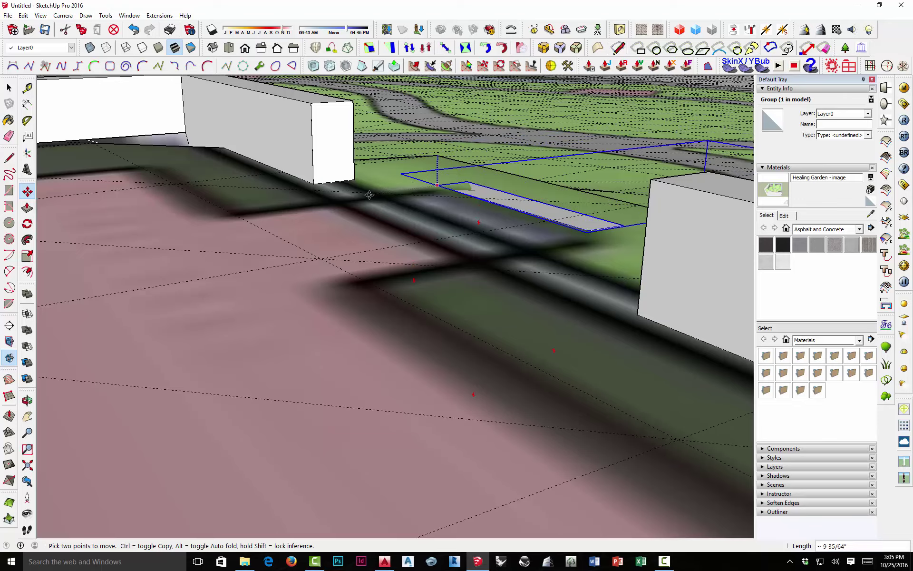
pyautogui.moveTo(369, 195); pyautogui.dragTo(257, 233, button='middle')
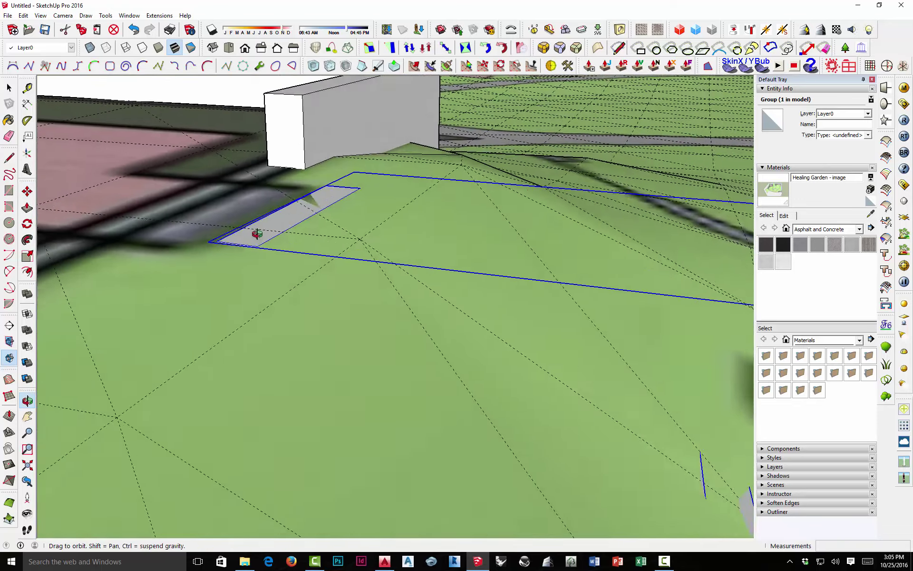
pyautogui.scroll(-10, 257, 234)
pyautogui.press('space')
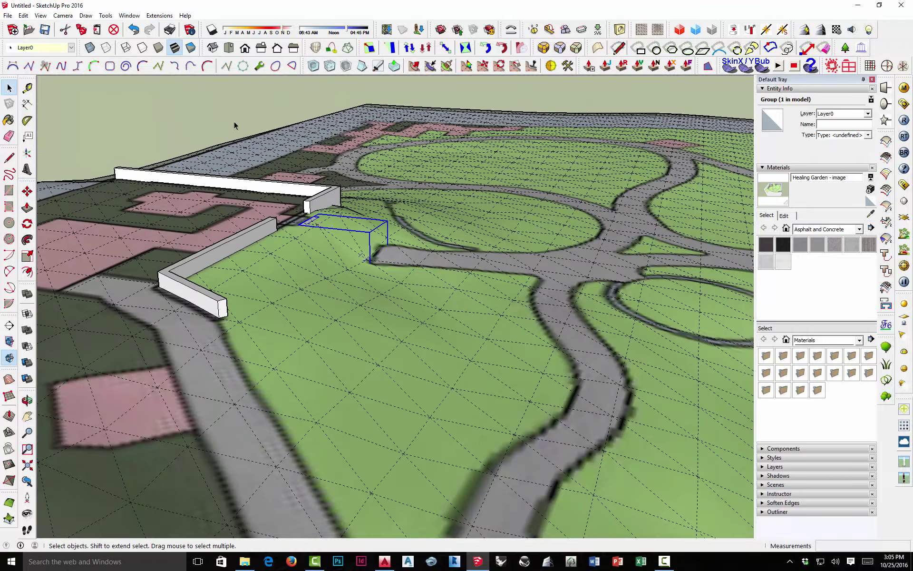
# Step: Brush-select the terrain faces around the stair and path end with a radius of about 6 ft 4 in, and subdivide them
pyautogui.moveTo(387, 187); pyautogui.dragTo(391, 208, button='middle')
pyautogui.scroll(8, 393, 210)
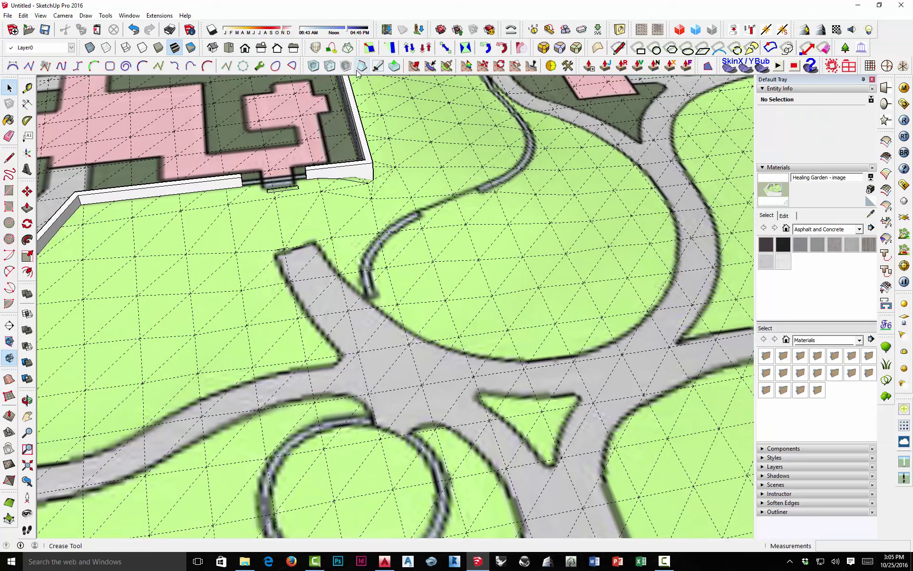
pyautogui.click(432, 68)
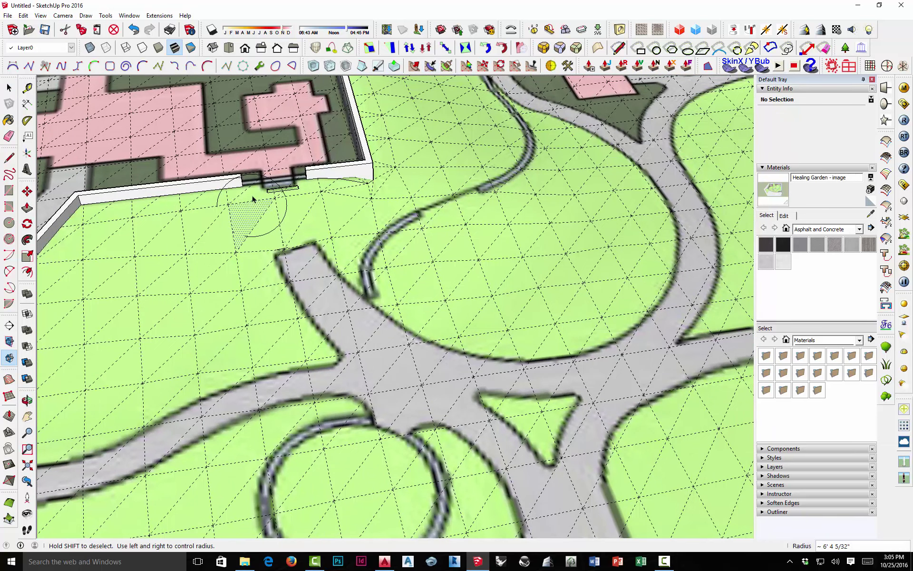
pyautogui.moveTo(288, 222)
pyautogui.mouseDown()
pyautogui.moveTo(265, 267)
pyautogui.moveTo(327, 252)
pyautogui.moveTo(338, 238)
pyautogui.moveTo(328, 191)
pyautogui.mouseUp()
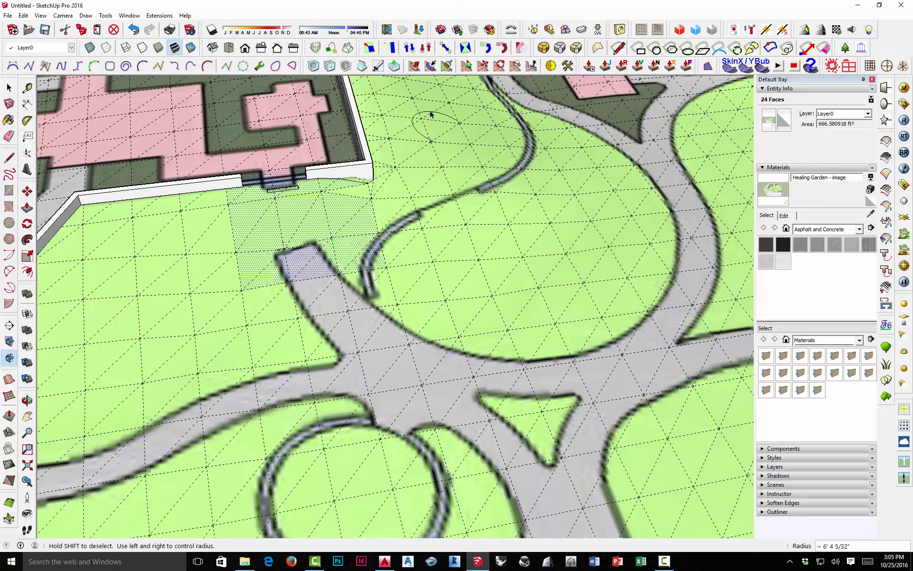
pyautogui.click(330, 68)
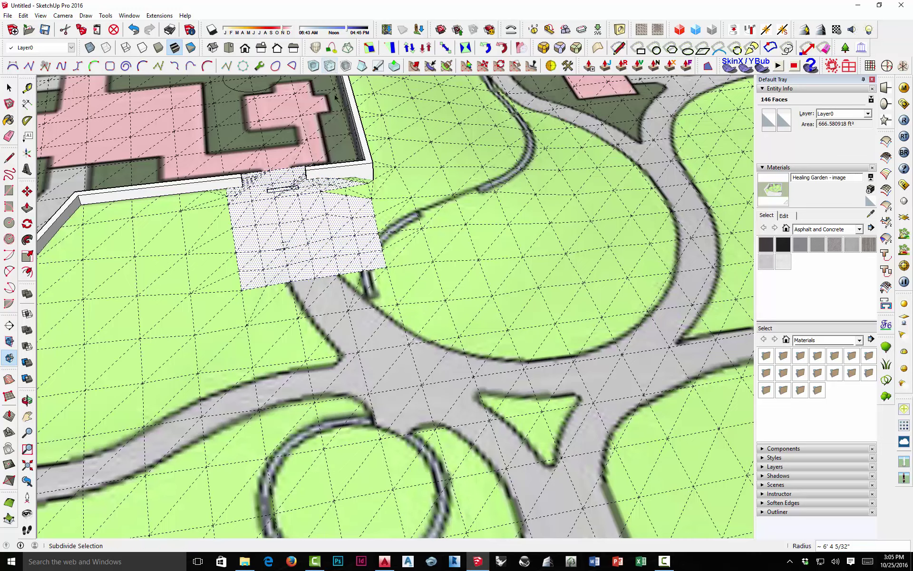
pyautogui.scroll(-2, 372, 302)
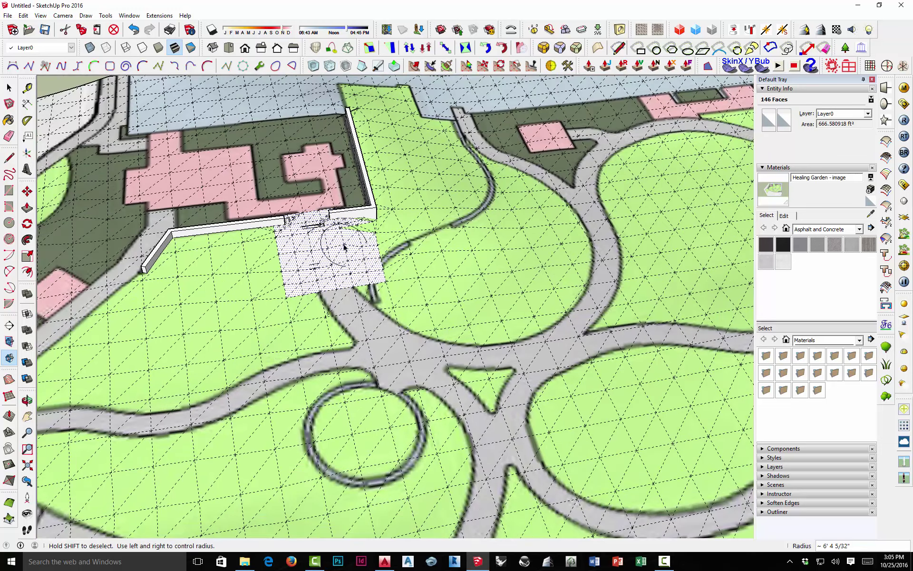
pyautogui.scroll(-3, 344, 247)
pyautogui.click(9, 88)
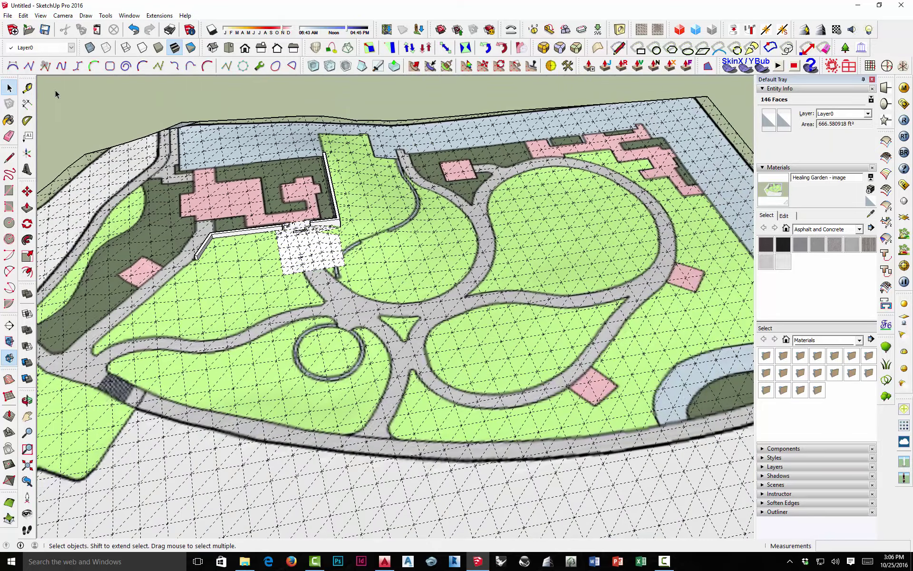
# Step: Paint the blank terrain faces around the stair with the Healing Garden - image material, with hidden geometry off only while painting
pyautogui.click(55, 93)
pyautogui.click(40, 15)
pyautogui.click(49, 51)
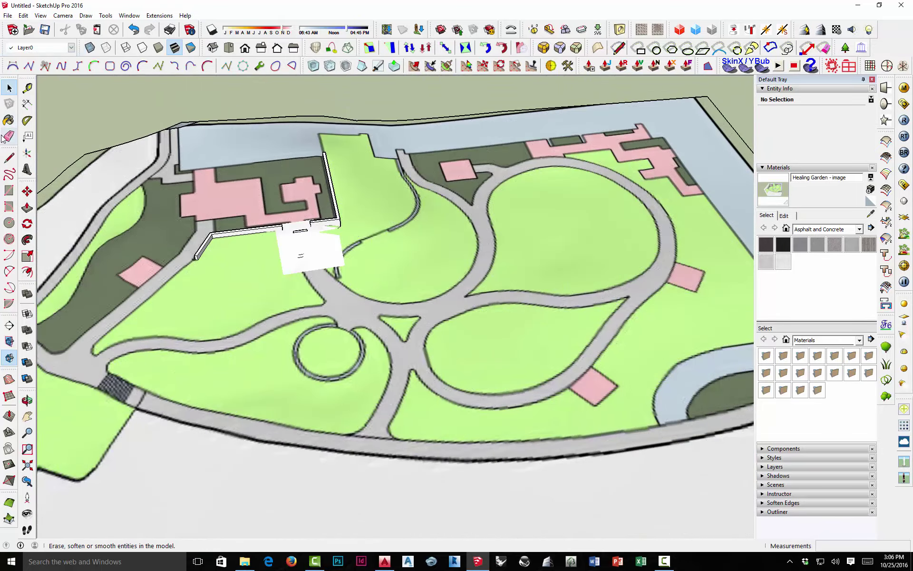
pyautogui.click(9, 120)
pyautogui.click(324, 245)
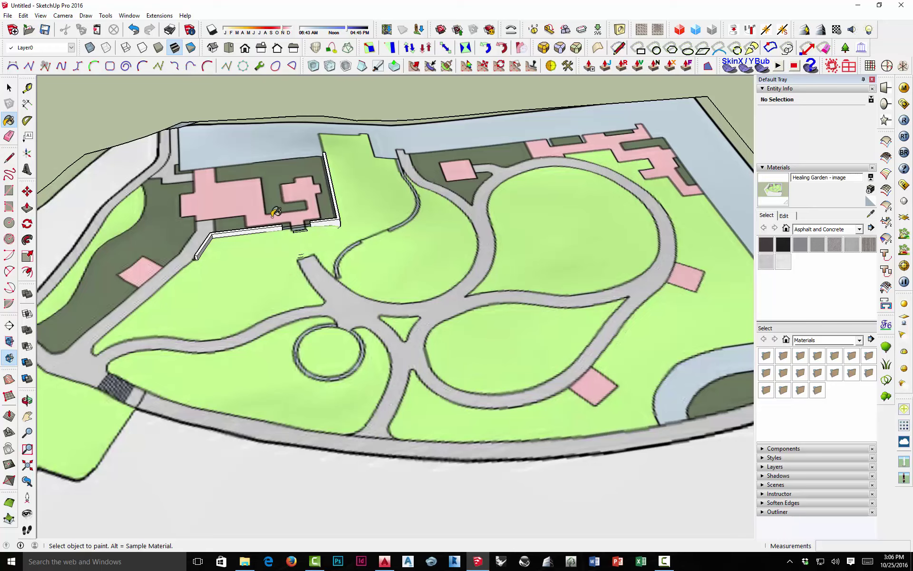
pyautogui.press('space')
pyautogui.click(40, 16)
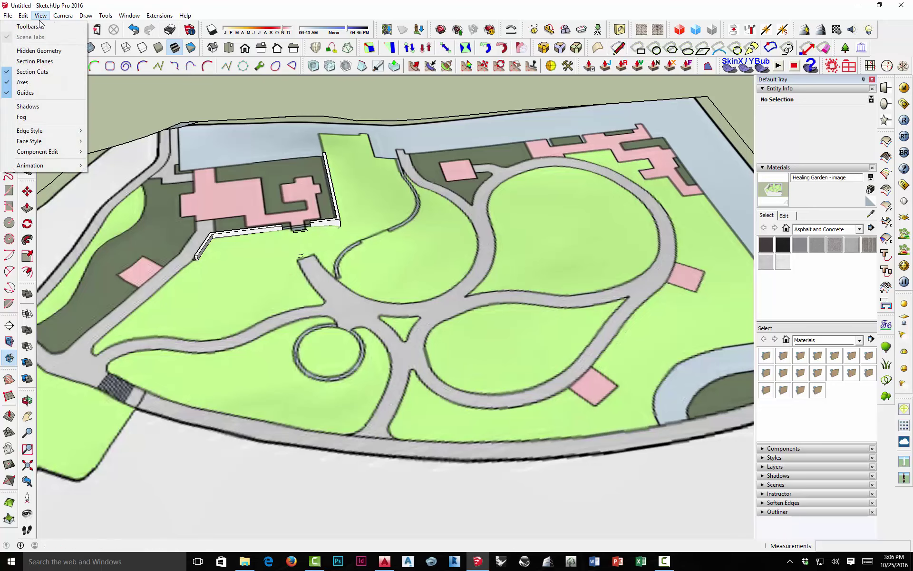
pyautogui.click(38, 46)
# Step: Sculpt the terrain down over the stair run between the wall opening and the path, using a brush radius of about 2 ft 6 in
pyautogui.scroll(3, 284, 237)
pyautogui.scroll(5, 284, 238)
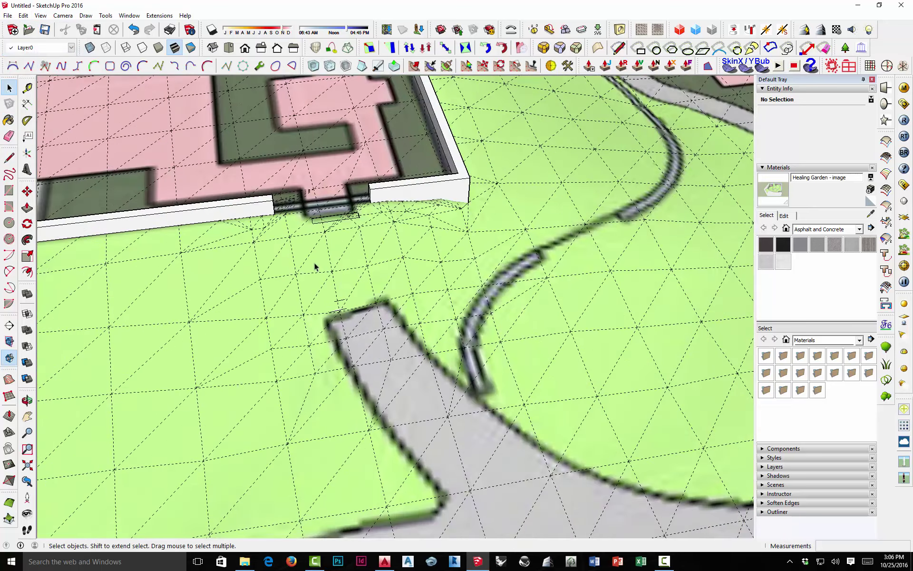
pyautogui.moveTo(320, 281); pyautogui.dragTo(327, 335, button='middle')
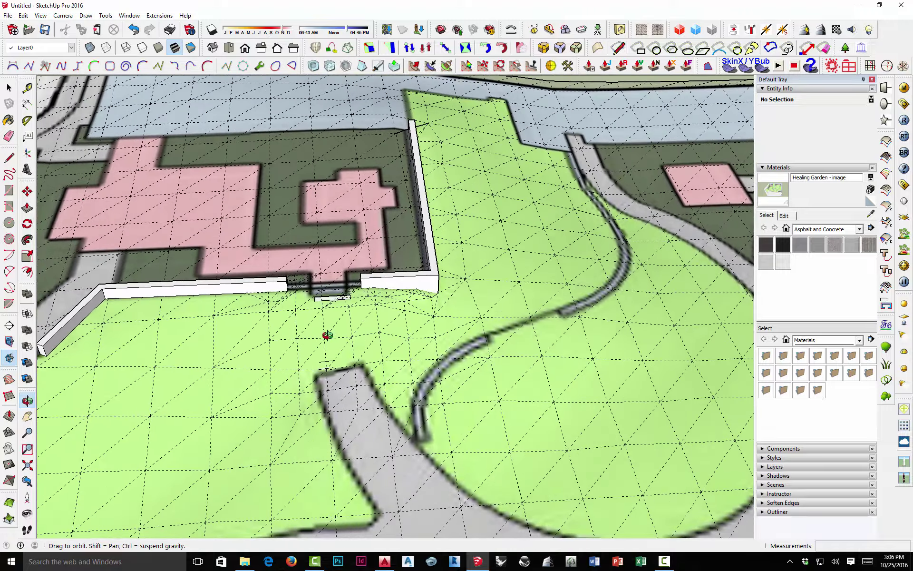
pyautogui.press('space')
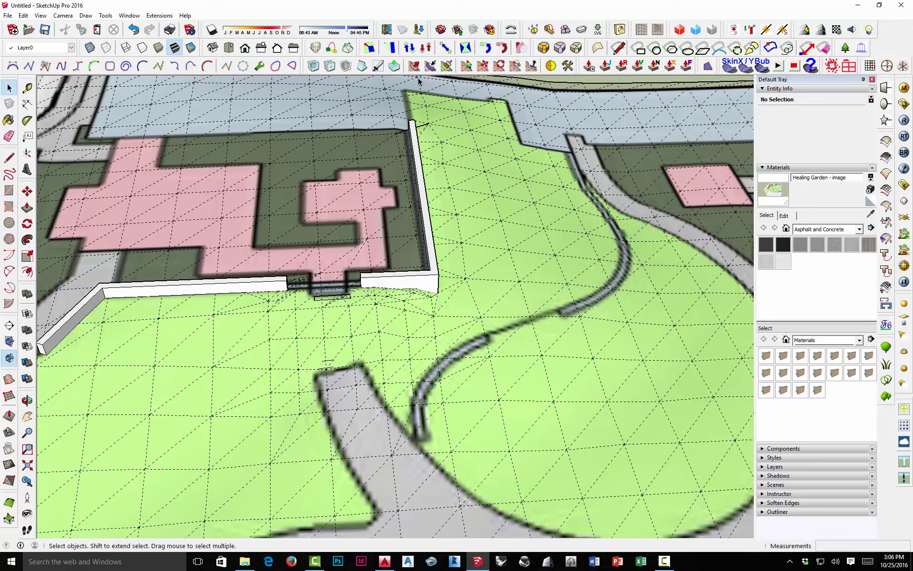
pyautogui.moveTo(338, 320); pyautogui.dragTo(418, 209, button='middle')
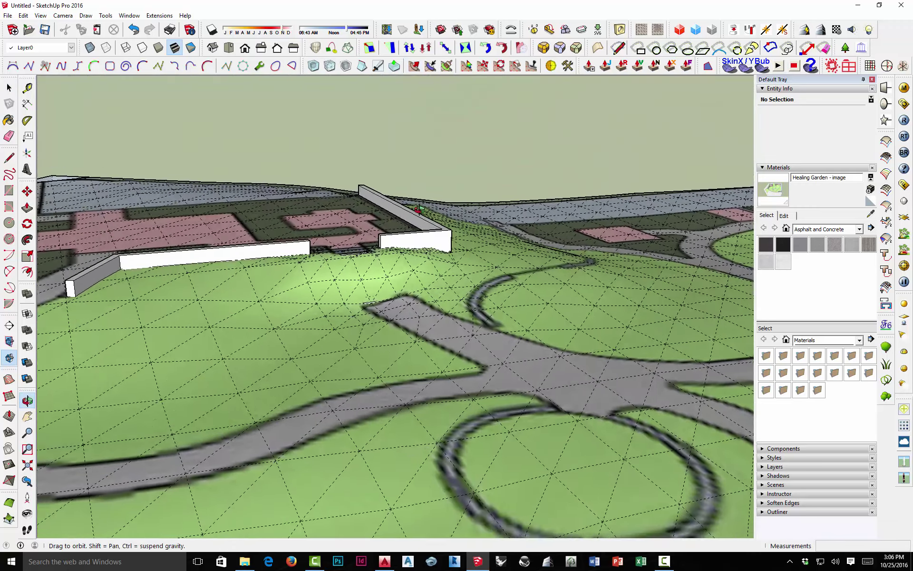
pyautogui.scroll(3, 374, 266)
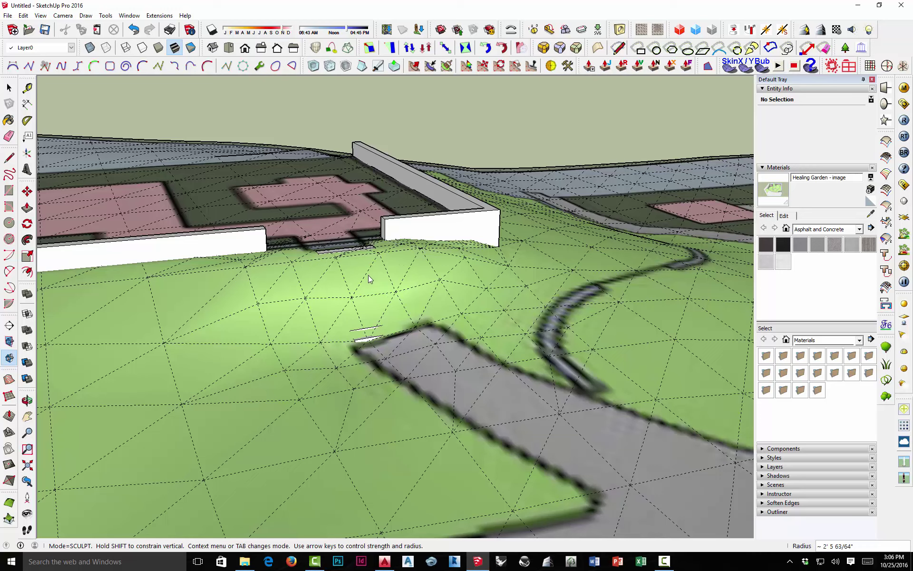
pyautogui.moveTo(332, 274); pyautogui.dragTo(382, 260)
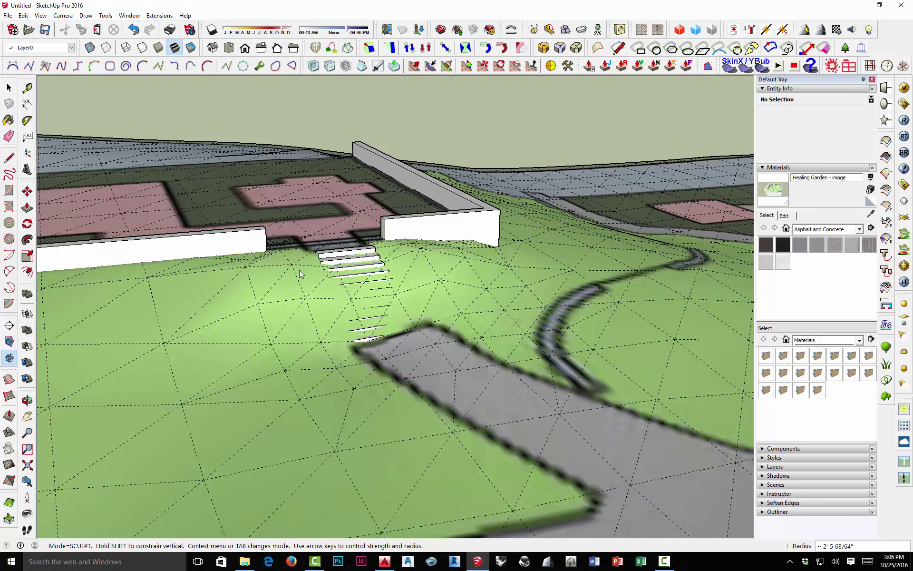
pyautogui.moveTo(319, 306); pyautogui.dragTo(434, 295)
pyautogui.moveTo(415, 338)
pyautogui.mouseDown()
pyautogui.moveTo(446, 332)
pyautogui.moveTo(438, 343)
pyautogui.moveTo(375, 346)
pyautogui.moveTo(349, 361)
pyautogui.moveTo(388, 341)
pyautogui.moveTo(381, 308)
pyautogui.moveTo(310, 314)
pyautogui.moveTo(313, 324)
pyautogui.moveTo(290, 284)
pyautogui.moveTo(266, 275)
pyautogui.moveTo(236, 287)
pyautogui.moveTo(310, 320)
pyautogui.moveTo(340, 291)
pyautogui.moveTo(421, 271)
pyautogui.moveTo(447, 293)
pyautogui.moveTo(426, 261)
pyautogui.moveTo(400, 253)
pyautogui.moveTo(445, 288)
pyautogui.moveTo(412, 320)
pyautogui.moveTo(469, 320)
pyautogui.moveTo(426, 283)
pyautogui.moveTo(452, 308)
pyautogui.moveTo(456, 334)
pyautogui.moveTo(400, 347)
pyautogui.moveTo(431, 350)
pyautogui.moveTo(377, 369)
pyautogui.moveTo(443, 358)
pyautogui.moveTo(497, 367)
pyautogui.moveTo(485, 339)
pyautogui.moveTo(459, 366)
pyautogui.mouseUp()
# Step: Sculpt the ground along both sides and at the foot of the stair so it follows the treads
pyautogui.moveTo(458, 367)
pyautogui.mouseDown(button='middle')
pyautogui.moveTo(389, 315)
pyautogui.moveTo(359, 312)
pyautogui.moveTo(313, 332)
pyautogui.moveTo(347, 291)
pyautogui.mouseUp(button='middle')
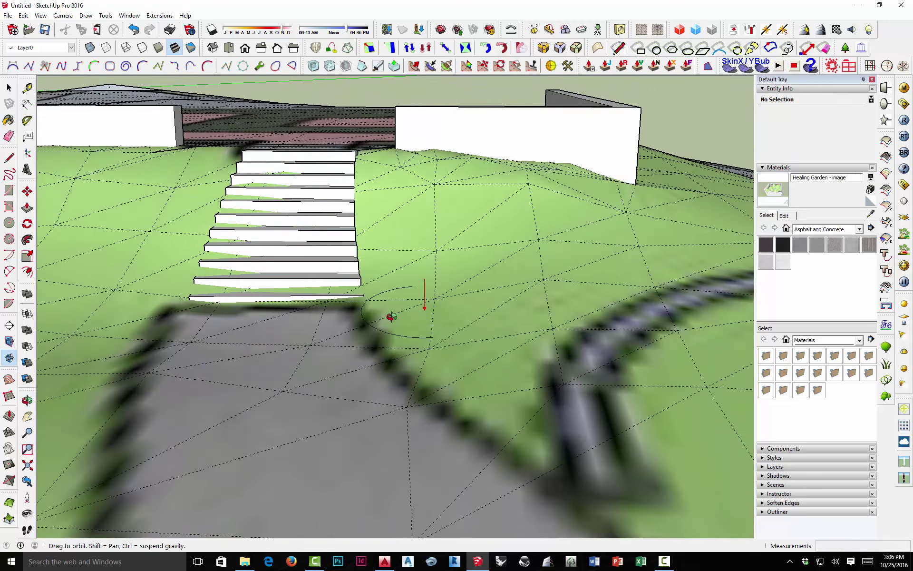
pyautogui.moveTo(415, 312); pyautogui.dragTo(226, 320, button='middle')
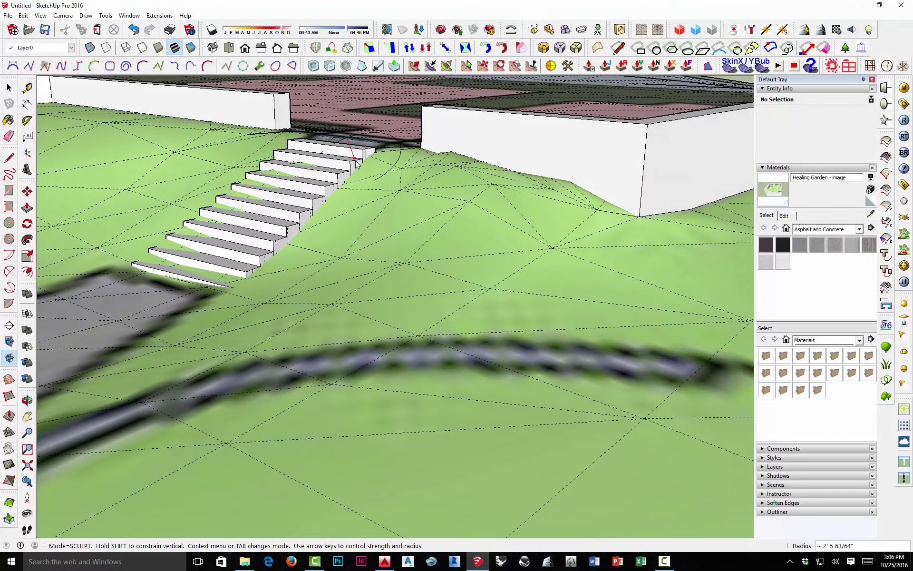
pyautogui.moveTo(216, 281)
pyautogui.mouseDown(button='middle')
pyautogui.moveTo(238, 247)
pyautogui.moveTo(384, 224)
pyautogui.mouseUp(button='middle')
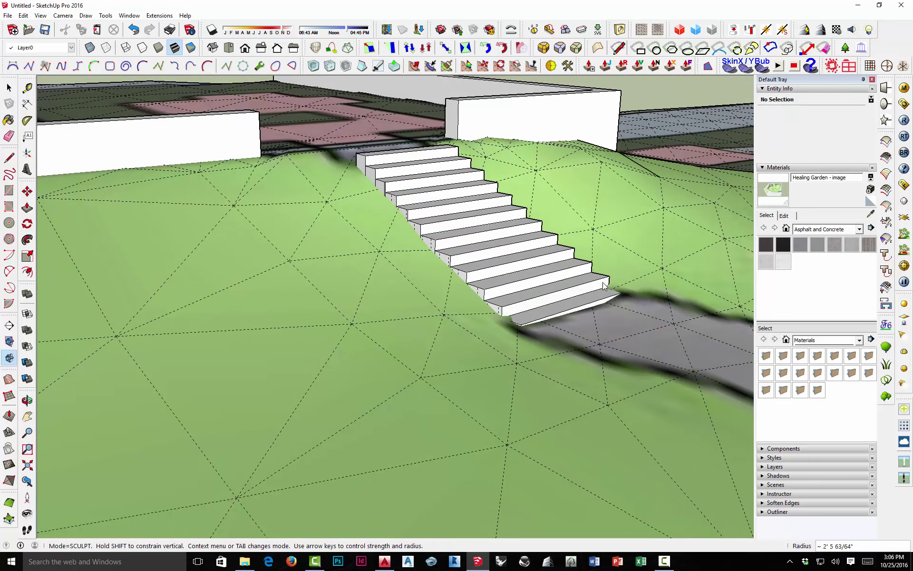
pyautogui.moveTo(594, 333)
pyautogui.mouseDown()
pyautogui.moveTo(474, 321)
pyautogui.moveTo(392, 359)
pyautogui.moveTo(251, 269)
pyautogui.moveTo(381, 264)
pyautogui.moveTo(510, 310)
pyautogui.moveTo(642, 265)
pyautogui.moveTo(581, 229)
pyautogui.moveTo(581, 190)
pyautogui.mouseUp()
pyautogui.moveTo(590, 185)
pyautogui.mouseDown(button='middle')
pyautogui.moveTo(458, 199)
pyautogui.moveTo(508, 265)
pyautogui.mouseUp(button='middle')
pyautogui.moveTo(507, 261)
pyautogui.mouseDown()
pyautogui.moveTo(575, 279)
pyautogui.moveTo(503, 305)
pyautogui.mouseUp()
pyautogui.moveTo(455, 332)
pyautogui.mouseDown()
pyautogui.moveTo(420, 335)
pyautogui.moveTo(442, 364)
pyautogui.mouseUp()
pyautogui.moveTo(374, 359); pyautogui.dragTo(272, 333, button='middle')
pyautogui.moveTo(272, 333)
pyautogui.mouseDown()
pyautogui.moveTo(292, 324)
pyautogui.moveTo(325, 351)
pyautogui.moveTo(433, 330)
pyautogui.moveTo(426, 334)
pyautogui.moveTo(429, 308)
pyautogui.mouseUp()
pyautogui.moveTo(429, 308)
pyautogui.mouseDown(button='middle')
pyautogui.moveTo(526, 292)
pyautogui.moveTo(476, 192)
pyautogui.mouseUp(button='middle')
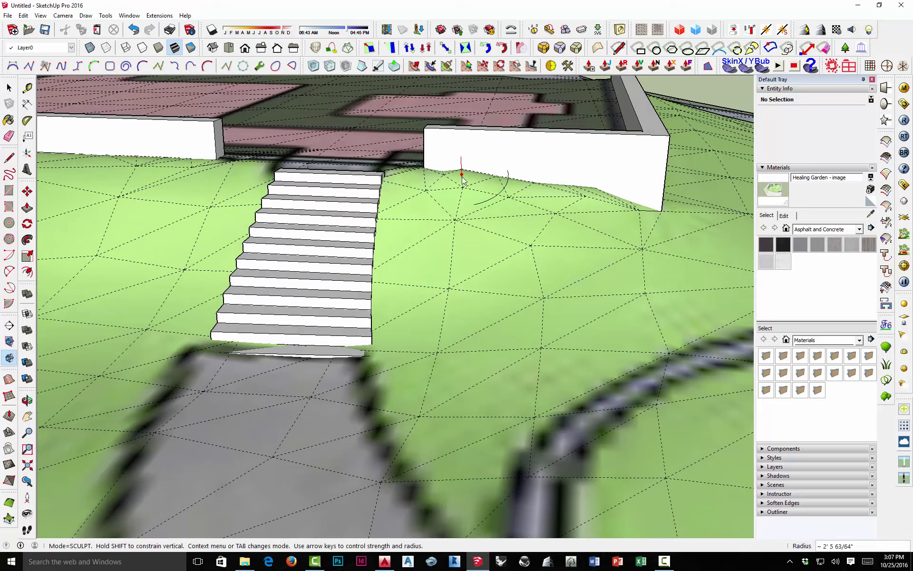
# Step: Fine-tune the path end against the bottom stair tread by sculpting, undoing the strokes that cover the tread
pyautogui.moveTo(402, 258)
pyautogui.mouseDown(button='middle')
pyautogui.moveTo(261, 241)
pyautogui.moveTo(592, 189)
pyautogui.moveTo(659, 219)
pyautogui.mouseUp(button='middle')
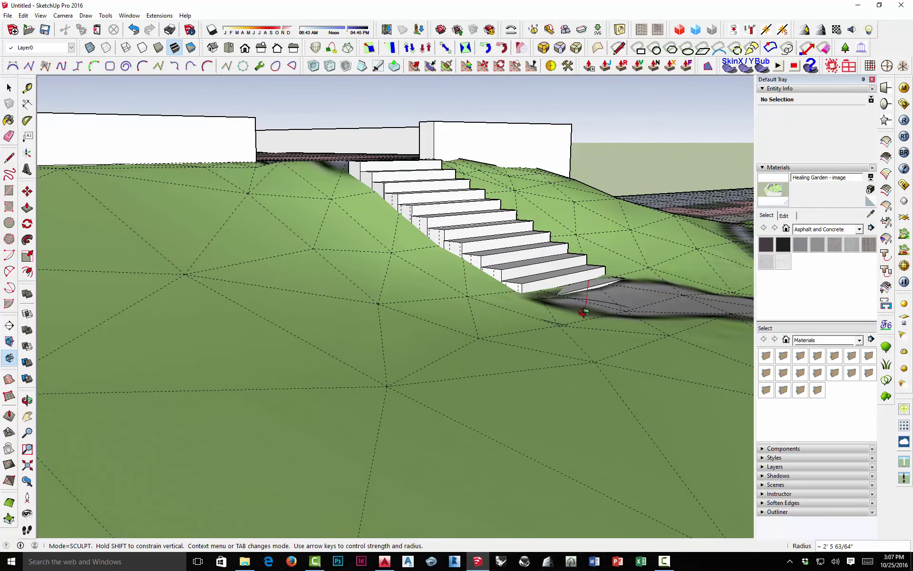
pyautogui.moveTo(587, 316); pyautogui.dragTo(438, 347, button='middle')
pyautogui.moveTo(535, 444); pyautogui.dragTo(369, 373, button='middle')
pyautogui.scroll(5, 322, 363)
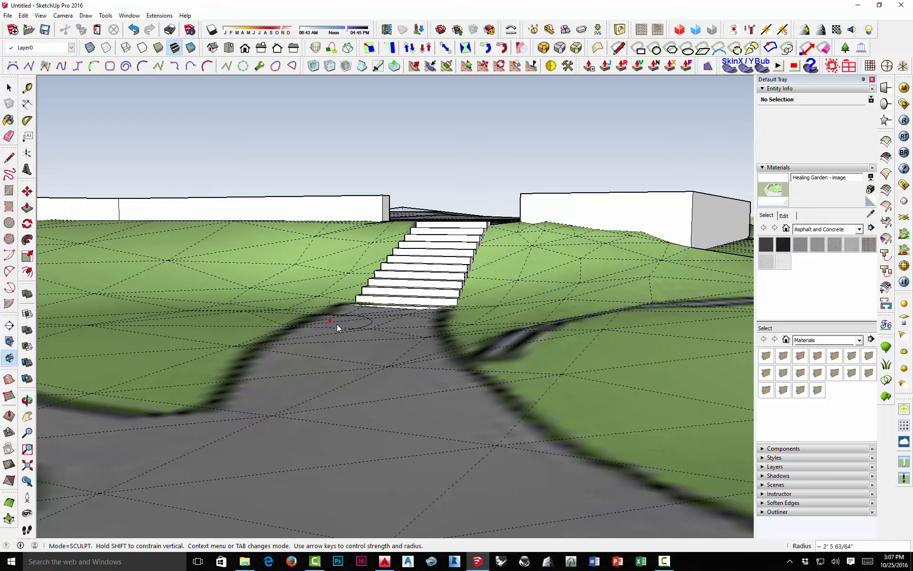
pyautogui.moveTo(337, 324); pyautogui.dragTo(471, 355, button='middle')
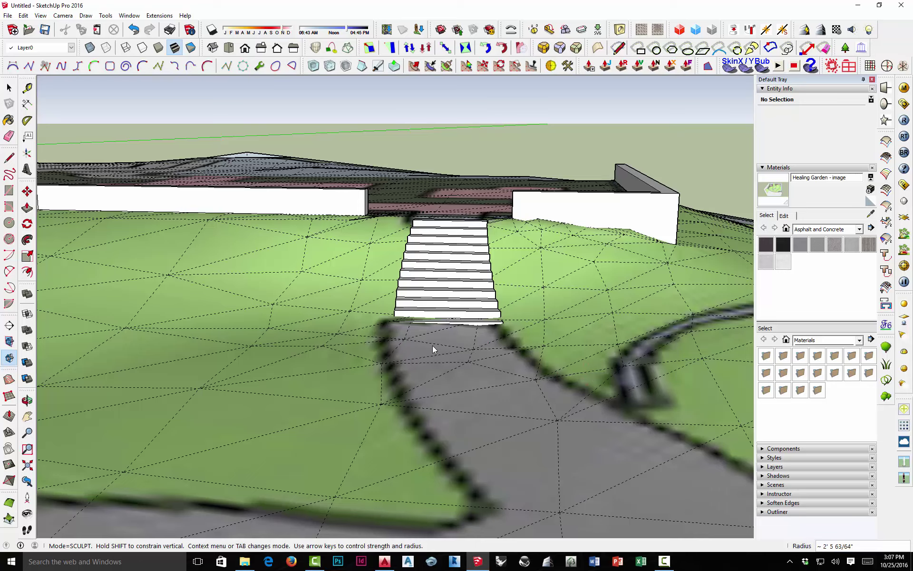
pyautogui.moveTo(353, 334)
pyautogui.mouseDown()
pyautogui.moveTo(467, 298)
pyautogui.moveTo(369, 316)
pyautogui.moveTo(434, 318)
pyautogui.mouseUp()
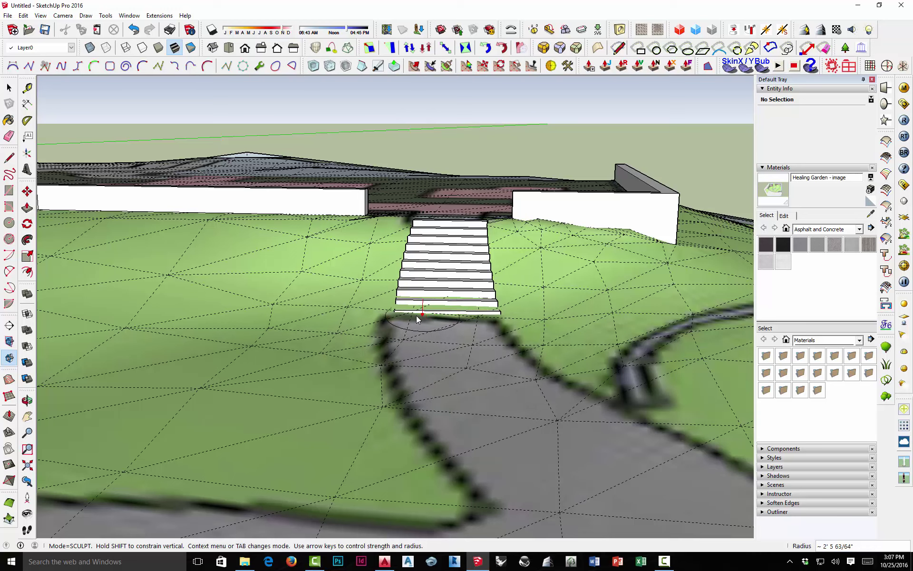
pyautogui.hotkey('ctrl', 'z')
pyautogui.hotkey('ctrl', 'z')
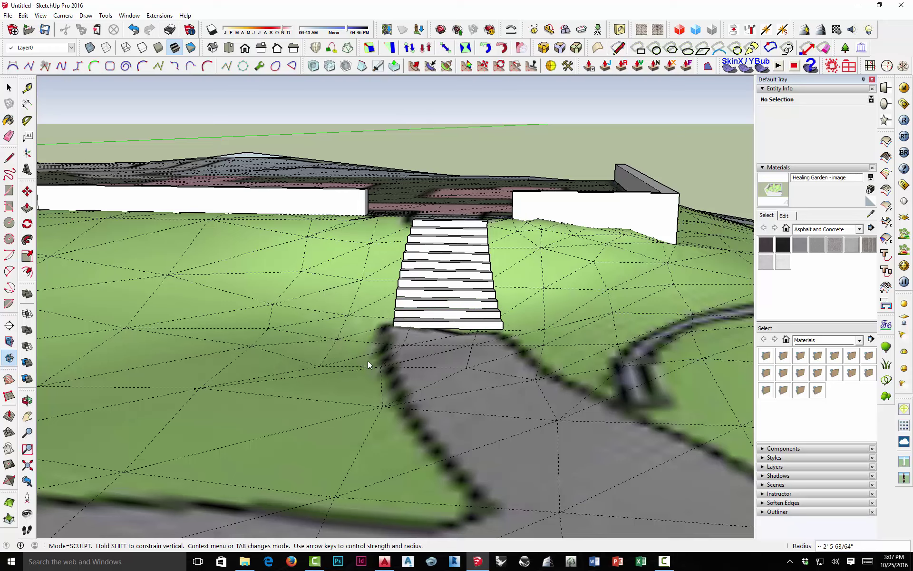
pyautogui.click(476, 350)
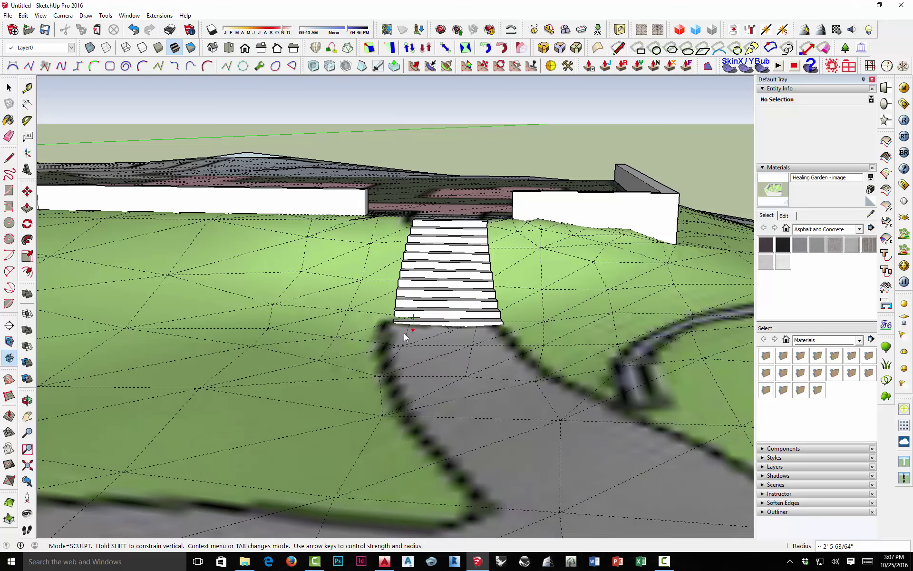
pyautogui.hotkey('ctrl', 'z')
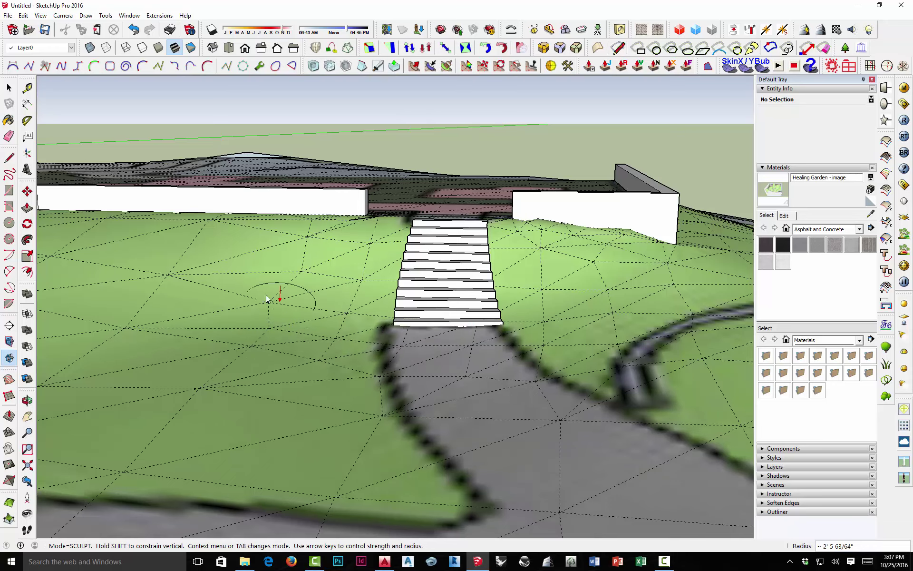
pyautogui.hotkey('ctrl', 'z')
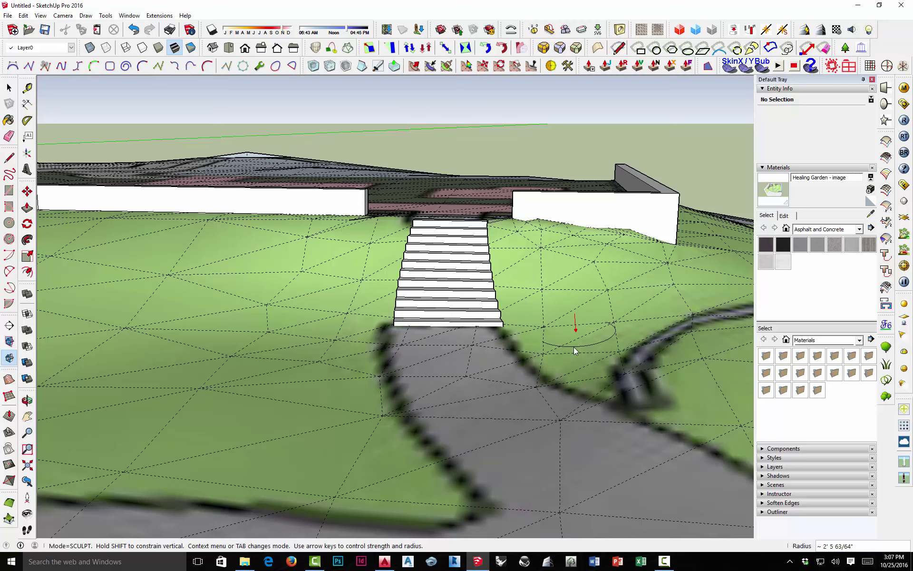
# Step: Examine from several sides how the stair meets the retaining wall opening, the side slopes and the path
pyautogui.moveTo(384, 342)
pyautogui.mouseDown(button='middle')
pyautogui.moveTo(490, 306)
pyautogui.moveTo(492, 282)
pyautogui.moveTo(629, 289)
pyautogui.moveTo(734, 350)
pyautogui.mouseUp(button='middle')
pyautogui.scroll(3, 445, 234)
pyautogui.moveTo(445, 233); pyautogui.dragTo(411, 159, button='middle')
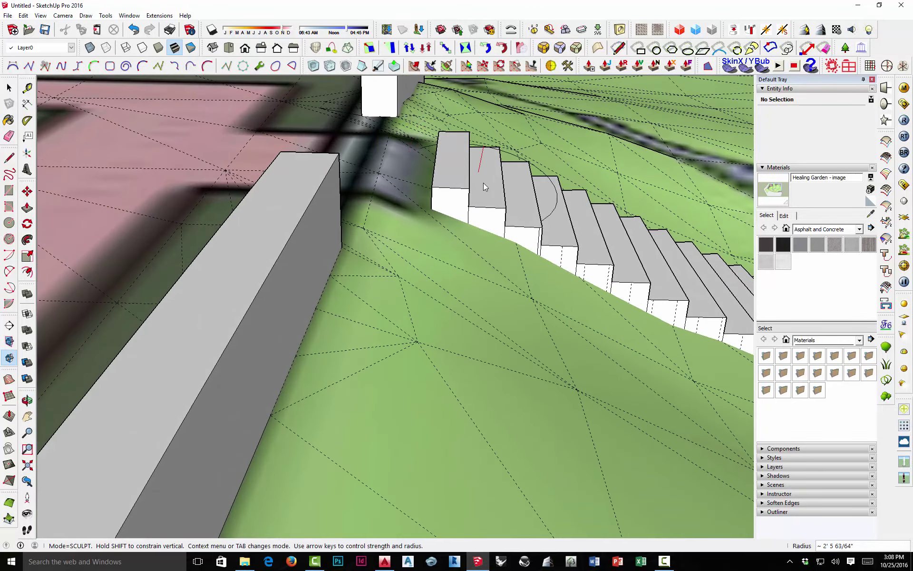
pyautogui.moveTo(379, 200)
pyautogui.mouseDown(button='middle')
pyautogui.moveTo(597, 234)
pyautogui.moveTo(377, 214)
pyautogui.moveTo(586, 215)
pyautogui.mouseUp(button='middle')
pyautogui.moveTo(350, 187)
pyautogui.mouseDown(button='middle')
pyautogui.moveTo(339, 309)
pyautogui.moveTo(296, 330)
pyautogui.mouseUp(button='middle')
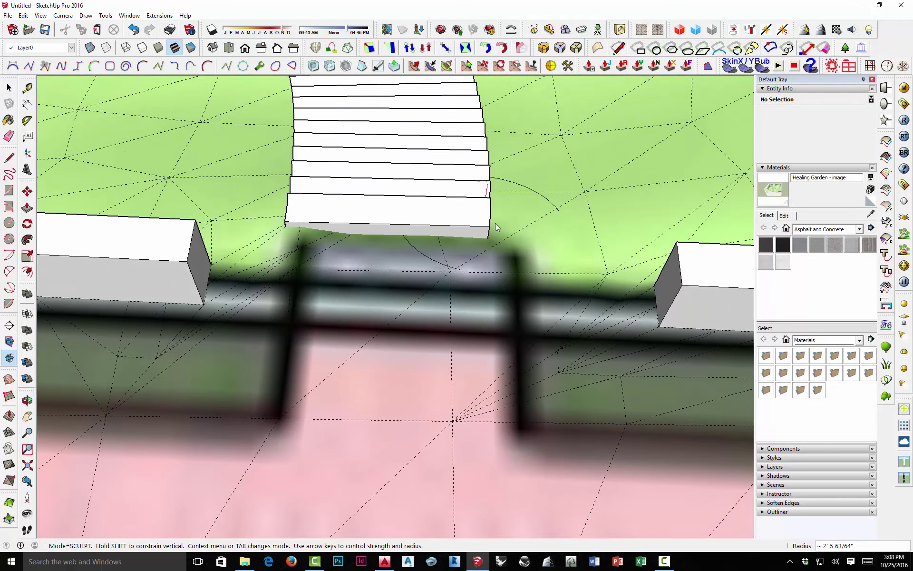
pyautogui.scroll(-3, 538, 285)
pyautogui.moveTo(494, 267)
pyautogui.mouseDown(button='middle')
pyautogui.moveTo(574, 283)
pyautogui.moveTo(133, 208)
pyautogui.mouseUp(button='middle')
pyautogui.moveTo(528, 265)
pyautogui.mouseDown(button='middle')
pyautogui.moveTo(197, 241)
pyautogui.moveTo(230, 259)
pyautogui.mouseUp(button='middle')
pyautogui.scroll(5, 350, 260)
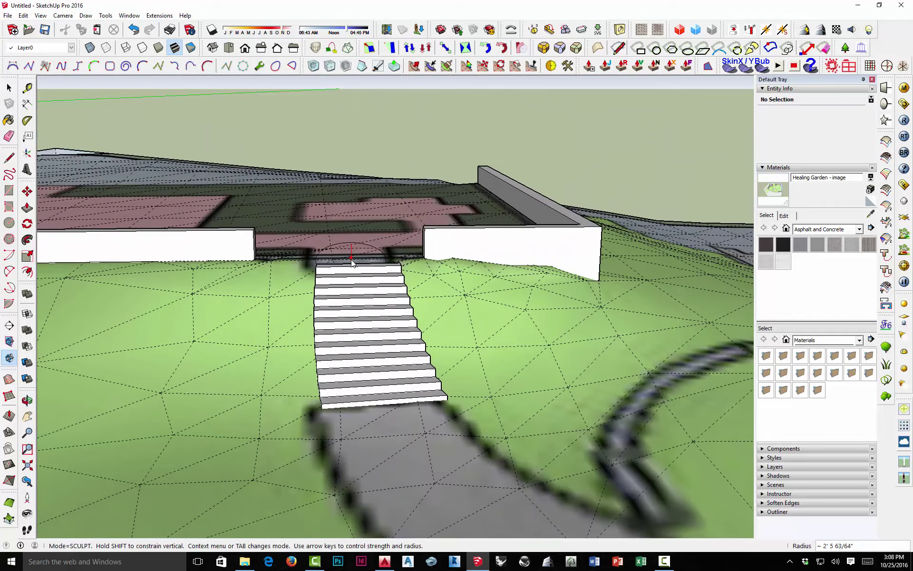
pyautogui.scroll(2, 352, 261)
pyautogui.moveTo(351, 245)
pyautogui.mouseDown(button='middle')
pyautogui.moveTo(347, 230)
pyautogui.moveTo(343, 240)
pyautogui.mouseUp(button='middle')
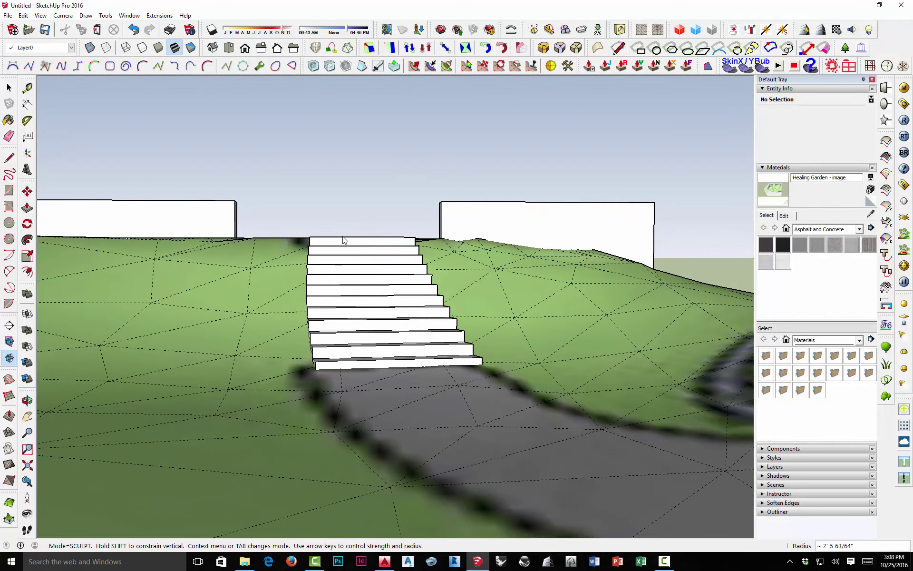
pyautogui.scroll(-3, 343, 239)
pyautogui.moveTo(373, 278)
pyautogui.mouseDown(button='middle')
pyautogui.moveTo(381, 316)
pyautogui.moveTo(327, 310)
pyautogui.moveTo(432, 346)
pyautogui.mouseUp(button='middle')
pyautogui.moveTo(499, 343)
pyautogui.mouseDown(button='middle')
pyautogui.moveTo(481, 373)
pyautogui.moveTo(508, 359)
pyautogui.mouseUp(button='middle')
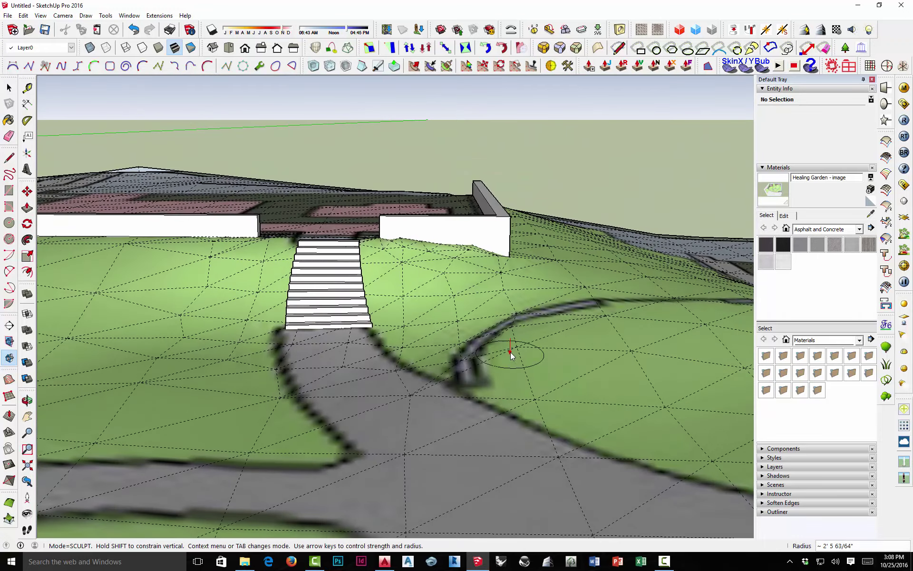
# Step: Sculpt the lawn around the curved wall outline beside the path junction
pyautogui.moveTo(584, 327)
pyautogui.mouseDown()
pyautogui.moveTo(616, 321)
pyautogui.moveTo(581, 351)
pyautogui.moveTo(633, 359)
pyautogui.moveTo(611, 347)
pyautogui.moveTo(588, 305)
pyautogui.moveTo(645, 372)
pyautogui.moveTo(624, 401)
pyautogui.mouseUp()
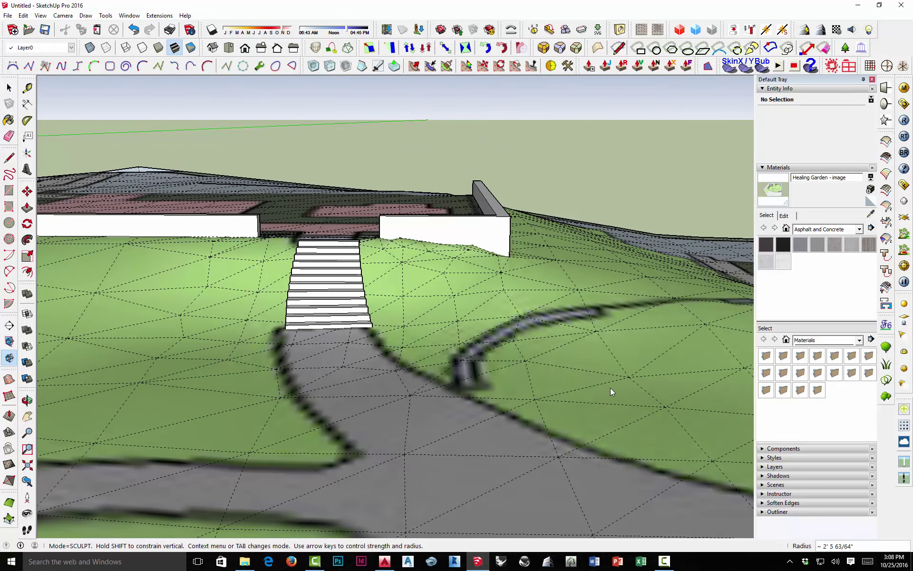
pyautogui.moveTo(452, 402)
pyautogui.mouseDown()
pyautogui.moveTo(509, 379)
pyautogui.moveTo(469, 371)
pyautogui.mouseUp()
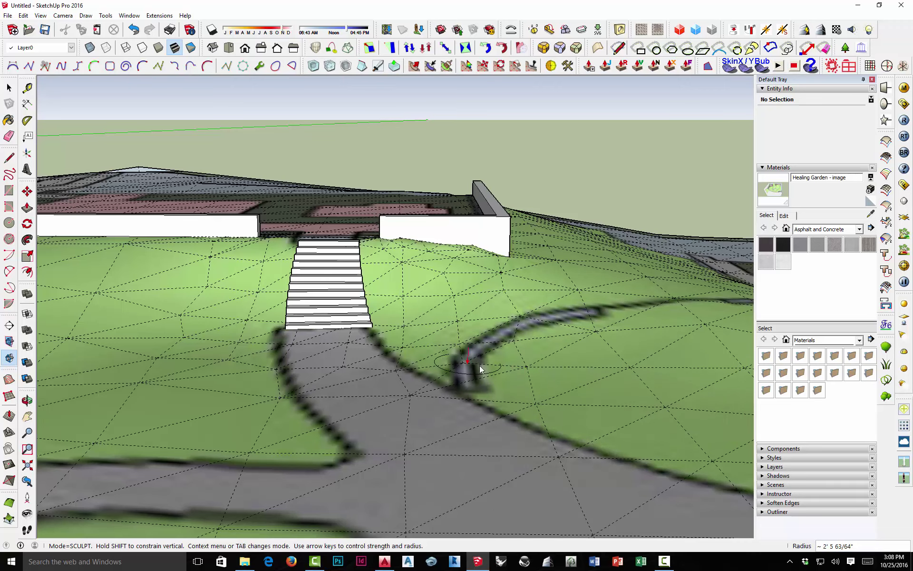
pyautogui.moveTo(468, 371)
pyautogui.mouseDown(button='middle')
pyautogui.moveTo(441, 362)
pyautogui.moveTo(434, 347)
pyautogui.mouseUp(button='middle')
pyautogui.moveTo(473, 375)
pyautogui.mouseDown(button='middle')
pyautogui.moveTo(372, 334)
pyautogui.moveTo(403, 360)
pyautogui.moveTo(391, 374)
pyautogui.mouseUp(button='middle')
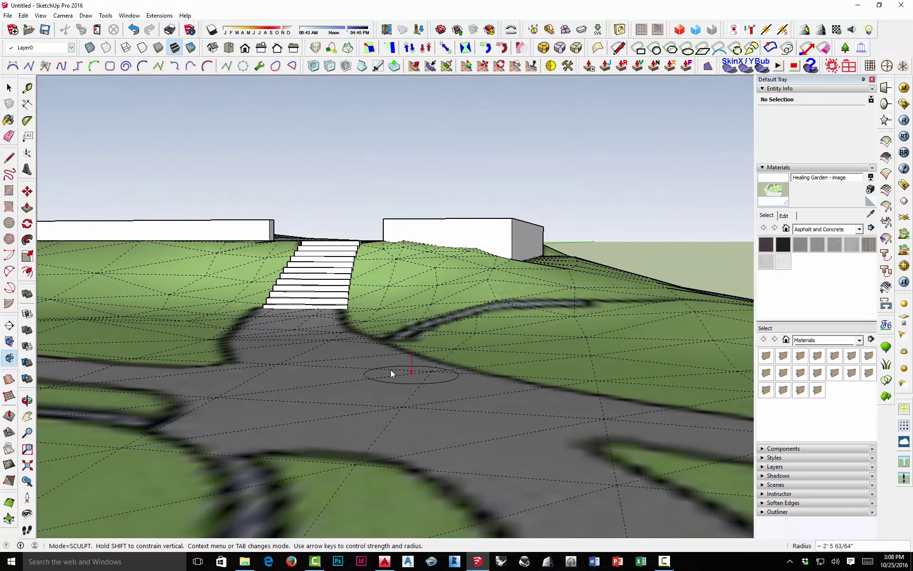
# Step: Switch the sculpting brush to Smooth and even out the lawn beside the stair and the curved wall outline
pyautogui.rightClick(417, 314)
pyautogui.click(442, 326)
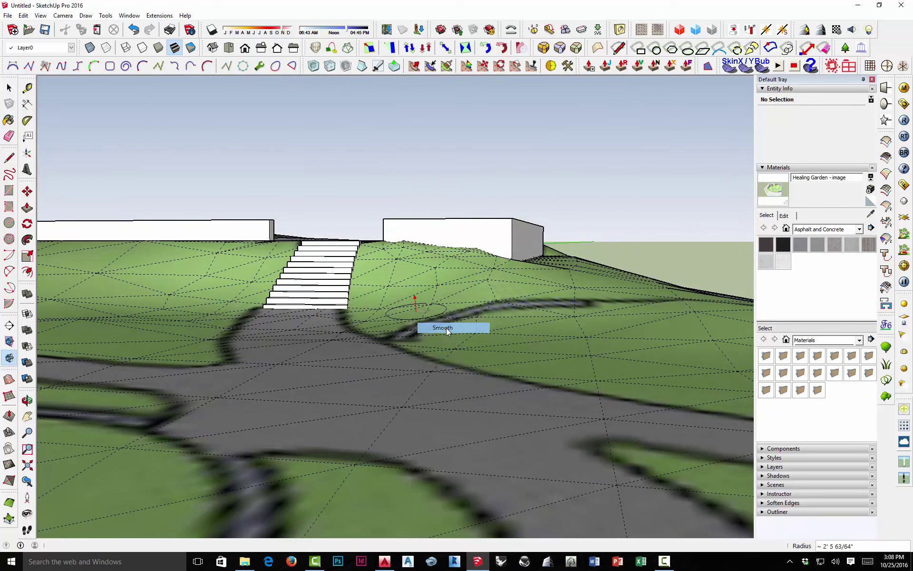
pyautogui.press('Tab')
pyautogui.moveTo(435, 330); pyautogui.dragTo(444, 365, button='middle')
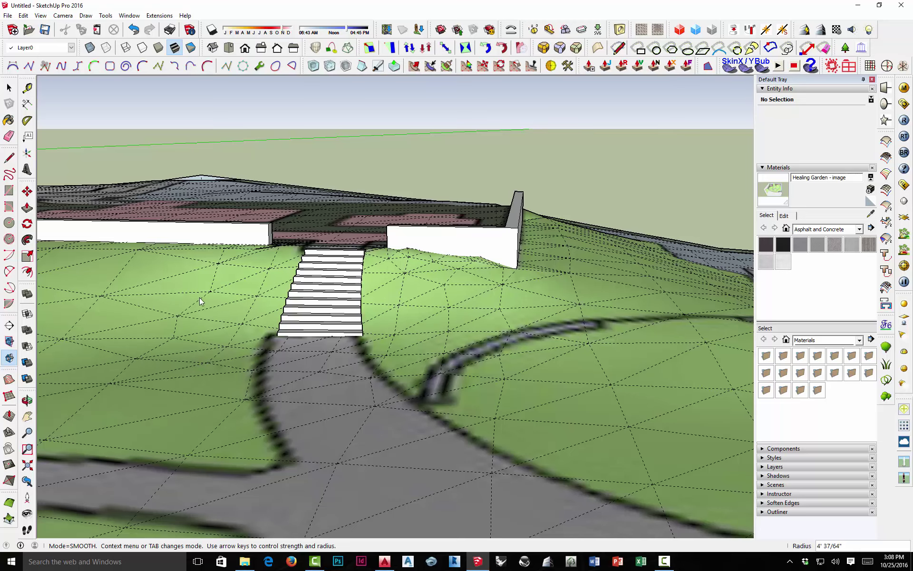
pyautogui.moveTo(467, 398); pyautogui.dragTo(526, 283, button='middle')
pyautogui.moveTo(609, 347); pyautogui.dragTo(526, 349, button='middle')
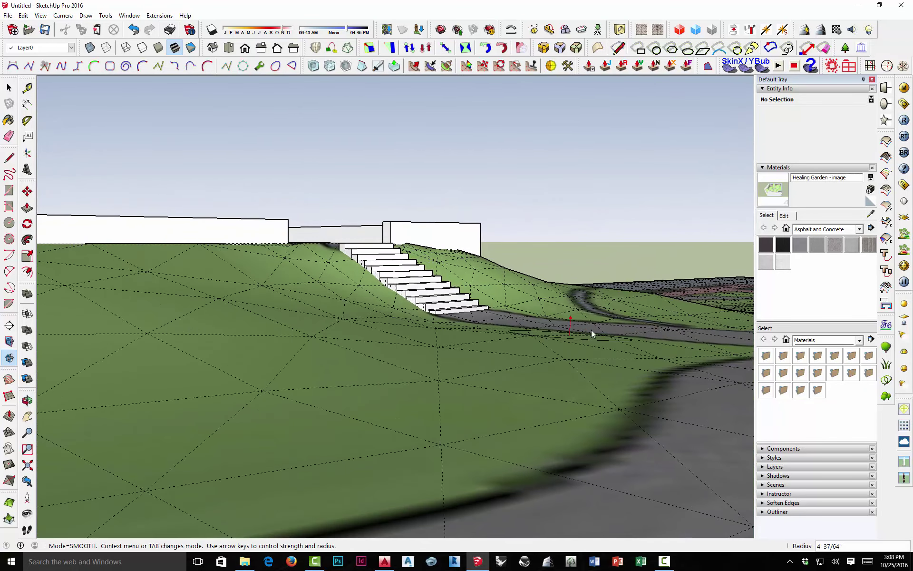
pyautogui.moveTo(563, 333); pyautogui.dragTo(301, 329, button='middle')
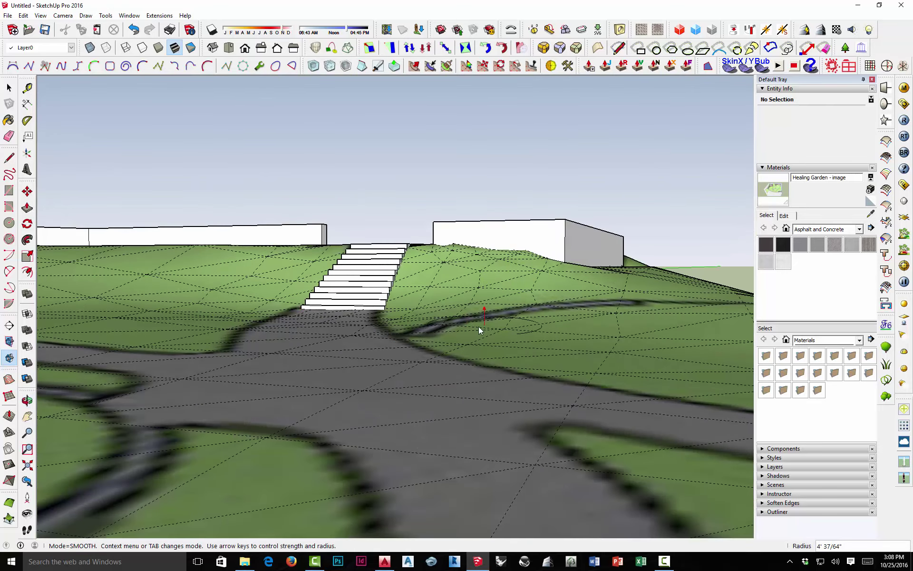
pyautogui.moveTo(508, 324); pyautogui.dragTo(473, 245, button='middle')
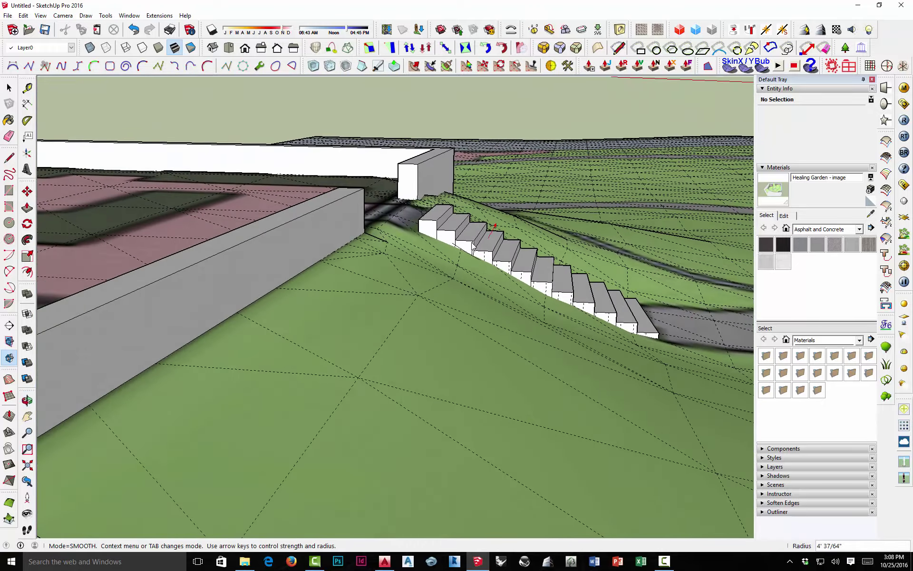
pyautogui.moveTo(613, 283); pyautogui.dragTo(193, 212, button='middle')
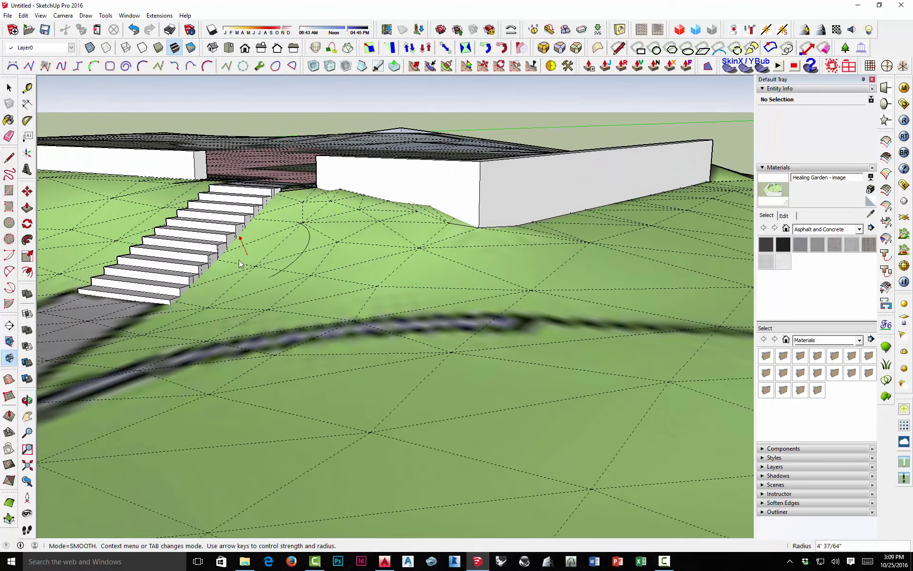
pyautogui.moveTo(113, 305)
pyautogui.mouseDown(button='middle')
pyautogui.moveTo(322, 245)
pyautogui.moveTo(552, 278)
pyautogui.moveTo(680, 365)
pyautogui.moveTo(496, 351)
pyautogui.moveTo(506, 320)
pyautogui.moveTo(340, 322)
pyautogui.moveTo(485, 239)
pyautogui.moveTo(347, 261)
pyautogui.moveTo(603, 292)
pyautogui.moveTo(214, 257)
pyautogui.mouseUp(button='middle')
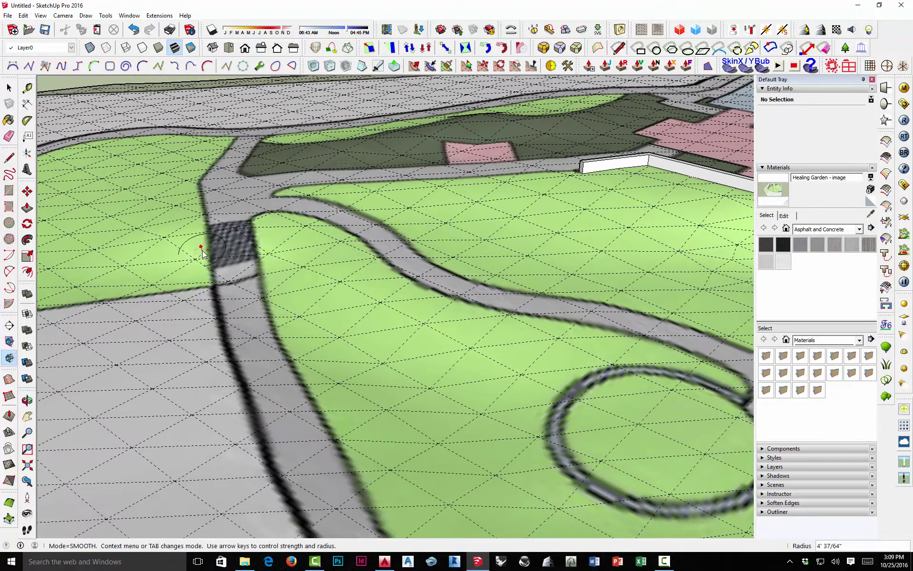
# Step: Examine the slope of the hatched strip across the entrance path and the adjoining lawns from several sides
pyautogui.scroll(2, 212, 255)
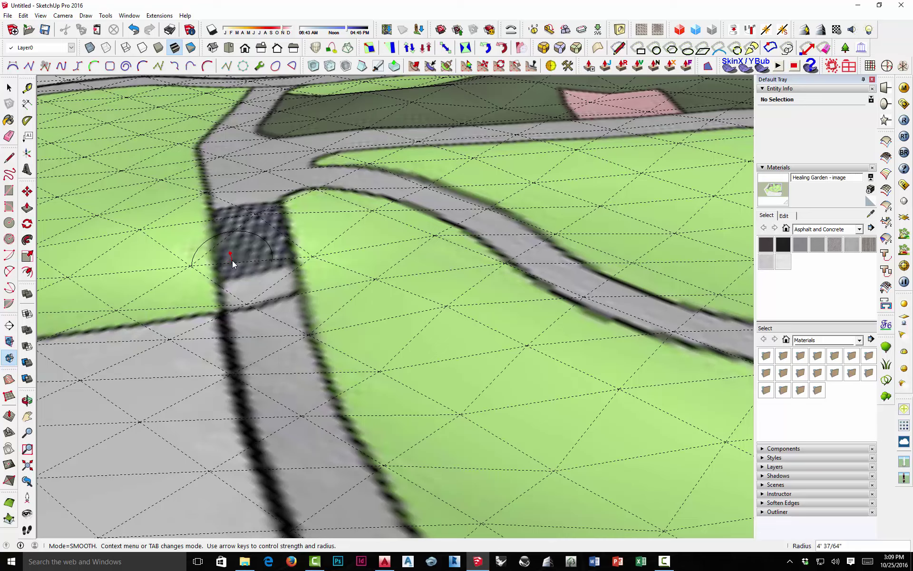
pyautogui.moveTo(257, 241)
pyautogui.mouseDown(button='middle')
pyautogui.moveTo(380, 206)
pyautogui.moveTo(285, 262)
pyautogui.moveTo(501, 245)
pyautogui.moveTo(446, 267)
pyautogui.moveTo(477, 253)
pyautogui.moveTo(604, 241)
pyautogui.mouseUp(button='middle')
pyautogui.moveTo(566, 209)
pyautogui.mouseDown(button='middle')
pyautogui.moveTo(557, 258)
pyautogui.moveTo(453, 286)
pyautogui.moveTo(347, 290)
pyautogui.mouseUp(button='middle')
pyautogui.scroll(-3, 447, 297)
pyautogui.scroll(-4, 494, 295)
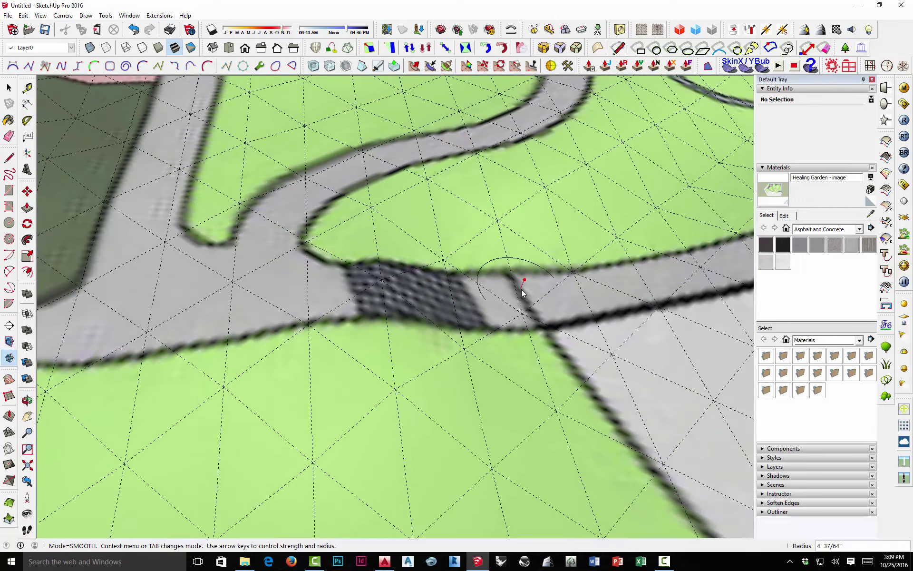
pyautogui.moveTo(575, 289)
pyautogui.mouseDown(button='middle')
pyautogui.moveTo(593, 284)
pyautogui.moveTo(481, 159)
pyautogui.moveTo(450, 159)
pyautogui.moveTo(427, 244)
pyautogui.moveTo(449, 219)
pyautogui.moveTo(412, 201)
pyautogui.mouseUp(button='middle')
pyautogui.scroll(5, 431, 243)
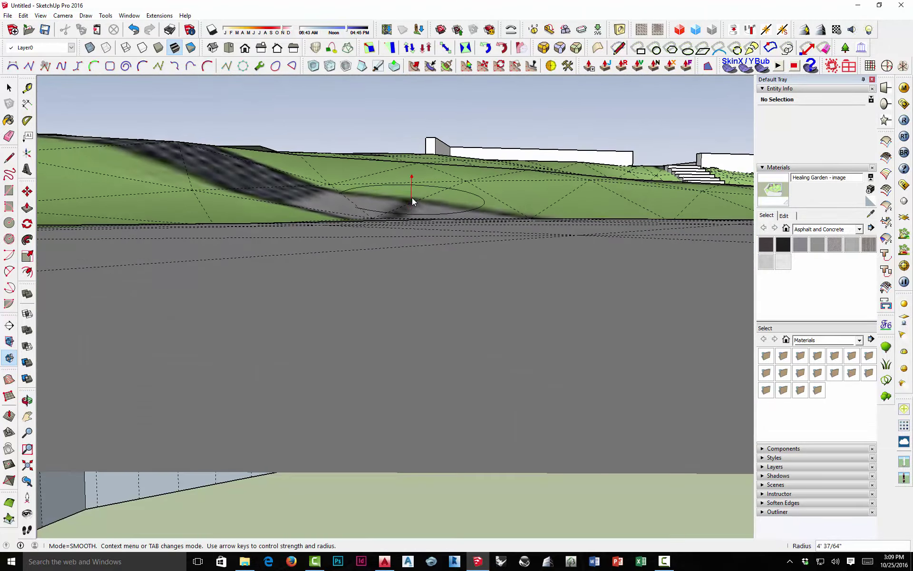
pyautogui.moveTo(474, 199)
pyautogui.mouseDown(button='middle')
pyautogui.moveTo(462, 255)
pyautogui.moveTo(422, 267)
pyautogui.moveTo(415, 238)
pyautogui.mouseUp(button='middle')
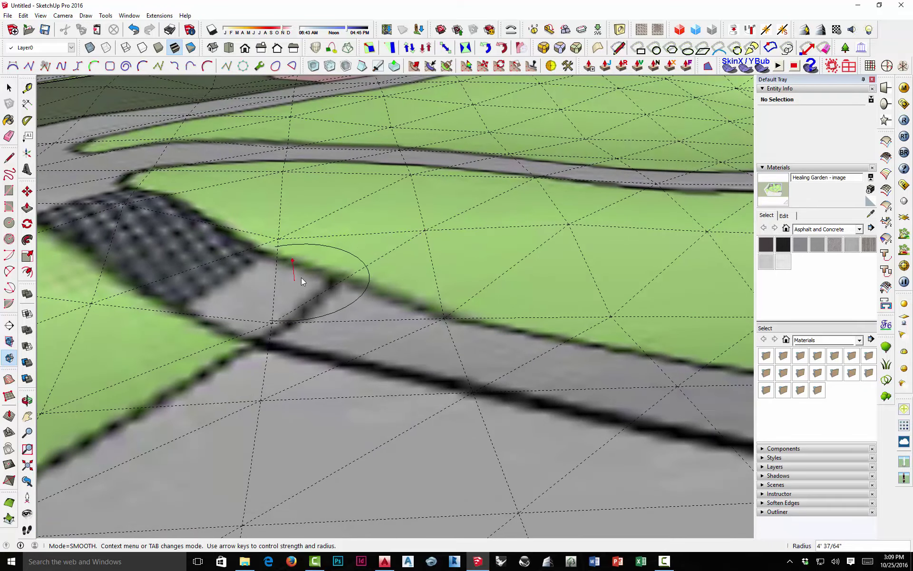
pyautogui.scroll(-6, 423, 245)
pyautogui.scroll(-2, 481, 261)
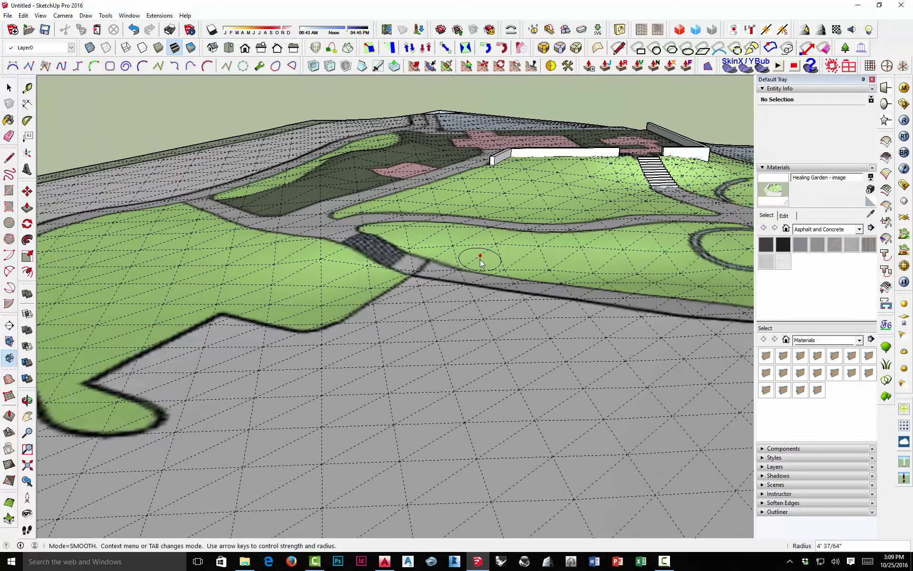
pyautogui.moveTo(480, 259)
pyautogui.mouseDown(button='middle')
pyautogui.moveTo(459, 312)
pyautogui.moveTo(469, 387)
pyautogui.moveTo(438, 353)
pyautogui.mouseUp(button='middle')
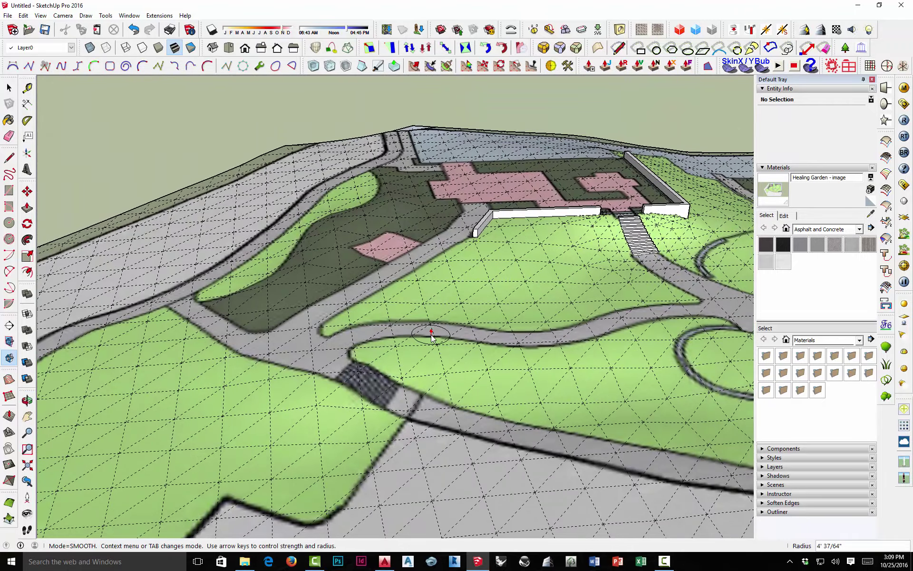
# Step: Brush-select the terrain faces of the dark planting bed, including its small pink pad, and subdivide them into a denser mesh
pyautogui.scroll(-2, 360, 319)
pyautogui.moveTo(518, 316); pyautogui.dragTo(429, 310, button='middle')
pyautogui.scroll(5, 286, 220)
pyautogui.moveTo(291, 260); pyautogui.dragTo(357, 259, button='middle')
pyautogui.scroll(-5, 357, 259)
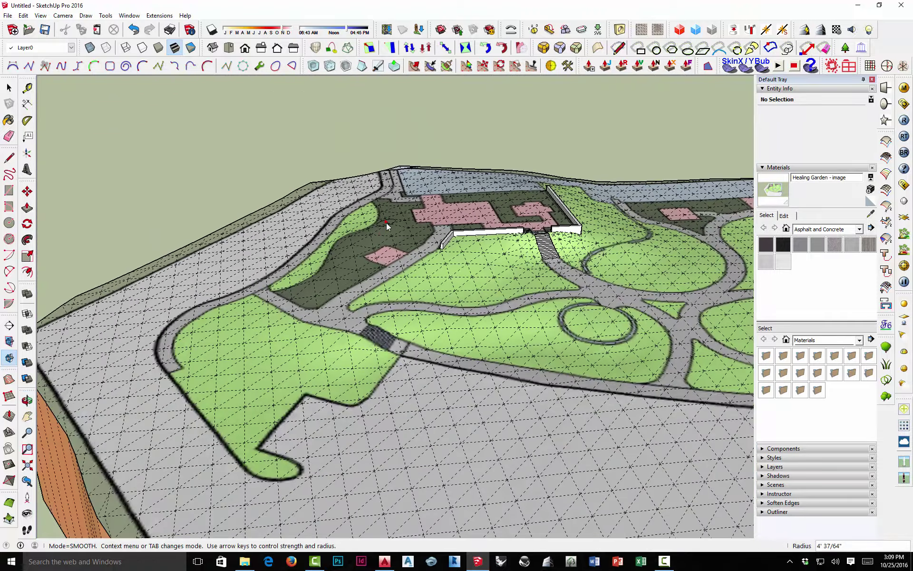
pyautogui.moveTo(386, 226); pyautogui.dragTo(388, 185, button='middle')
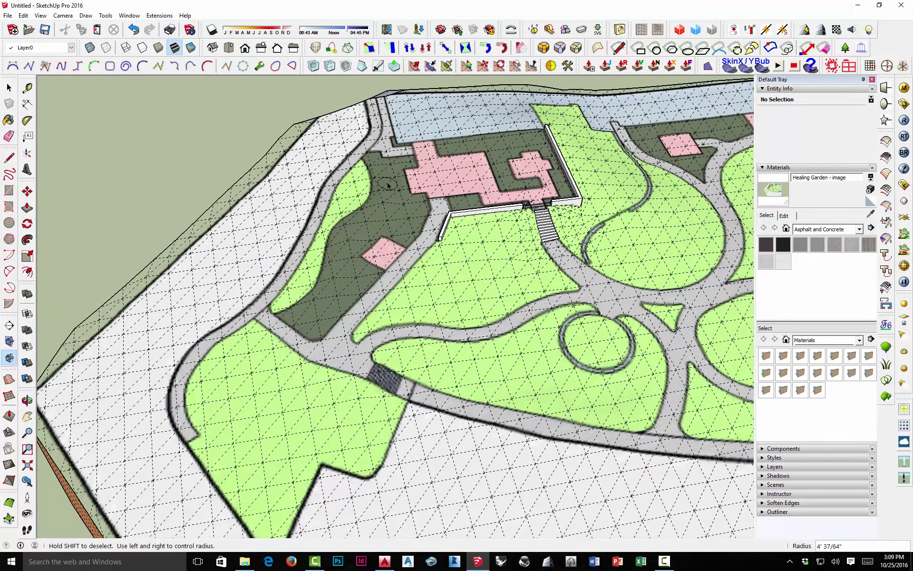
pyautogui.click(376, 162)
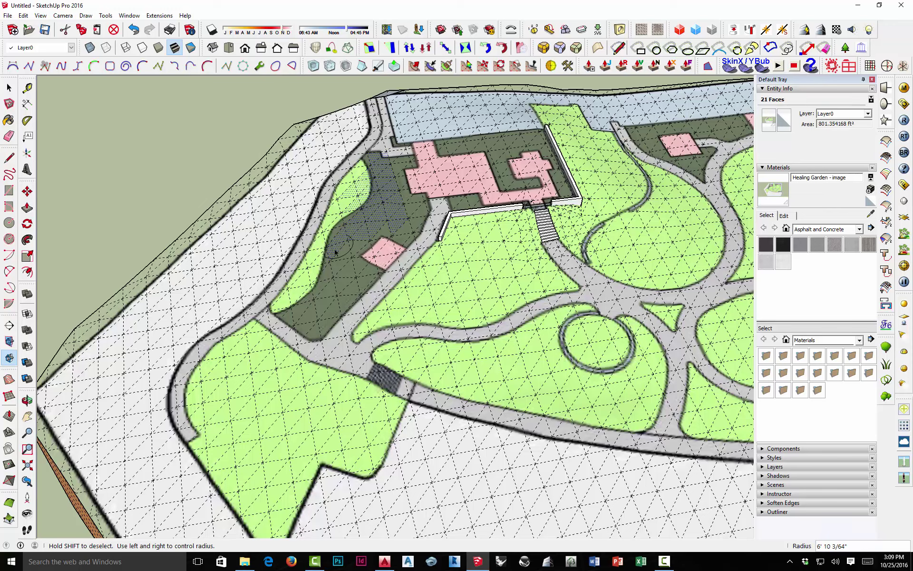
pyautogui.moveTo(361, 240)
pyautogui.mouseDown()
pyautogui.moveTo(409, 235)
pyautogui.moveTo(403, 253)
pyautogui.moveTo(371, 267)
pyautogui.mouseUp()
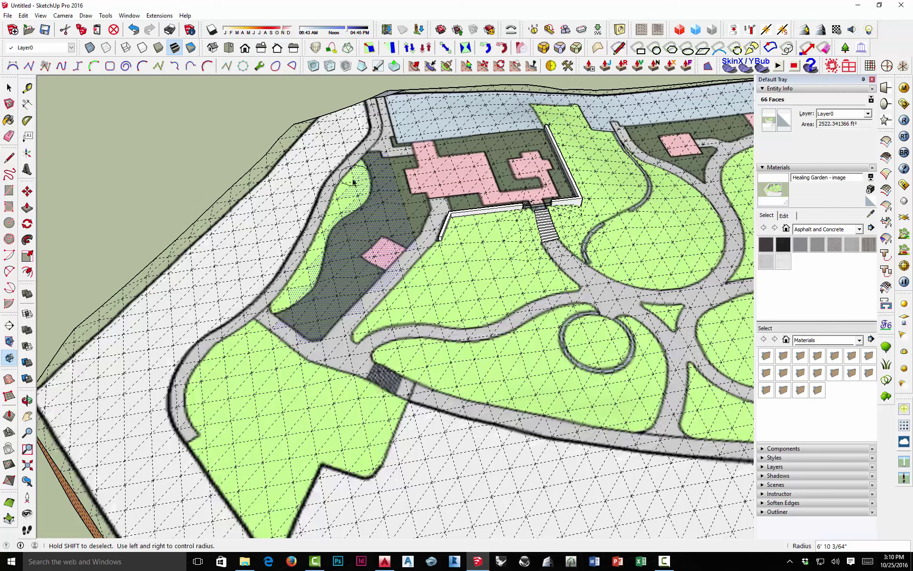
pyautogui.click(330, 66)
# Step: Repaint the subdivided bed faces with the Healing Garden image material while hidden geometry is off, and show the hidden geometry again
pyautogui.click(41, 15)
pyautogui.click(45, 51)
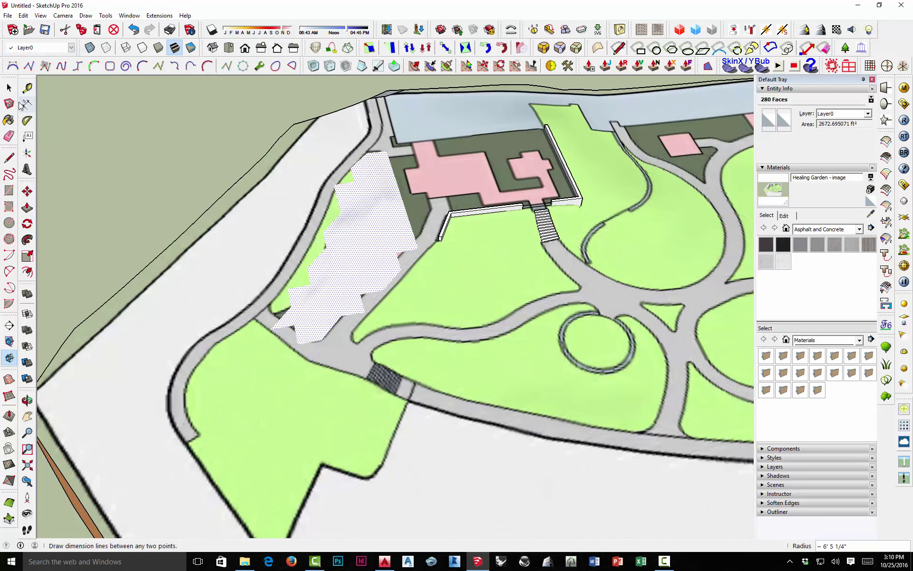
pyautogui.click(9, 120)
pyautogui.click(364, 189)
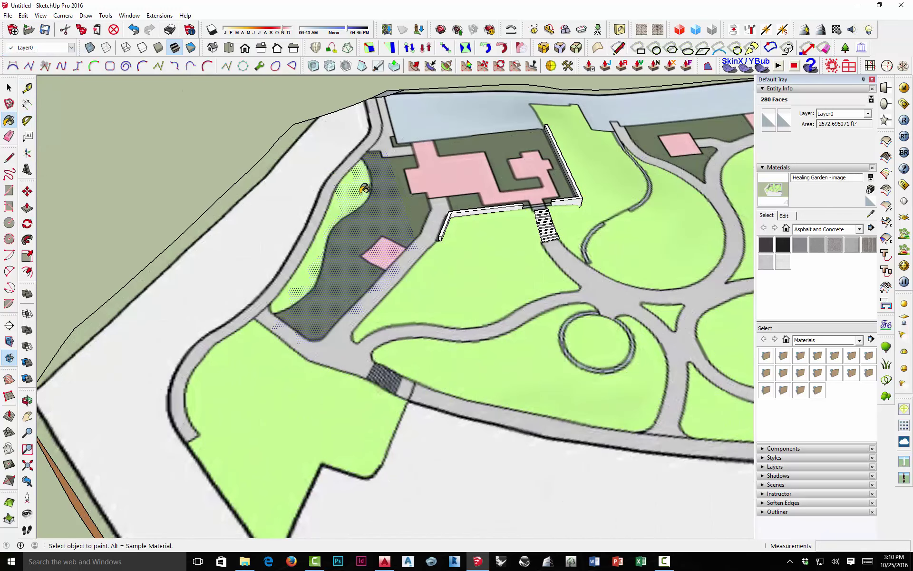
pyautogui.press('space')
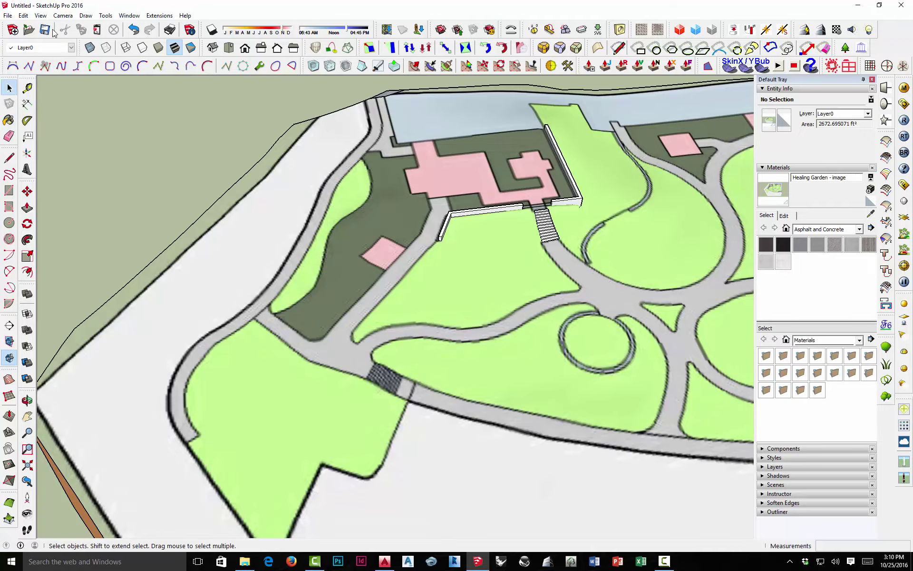
pyautogui.click(73, 111)
pyautogui.click(40, 15)
pyautogui.click(39, 50)
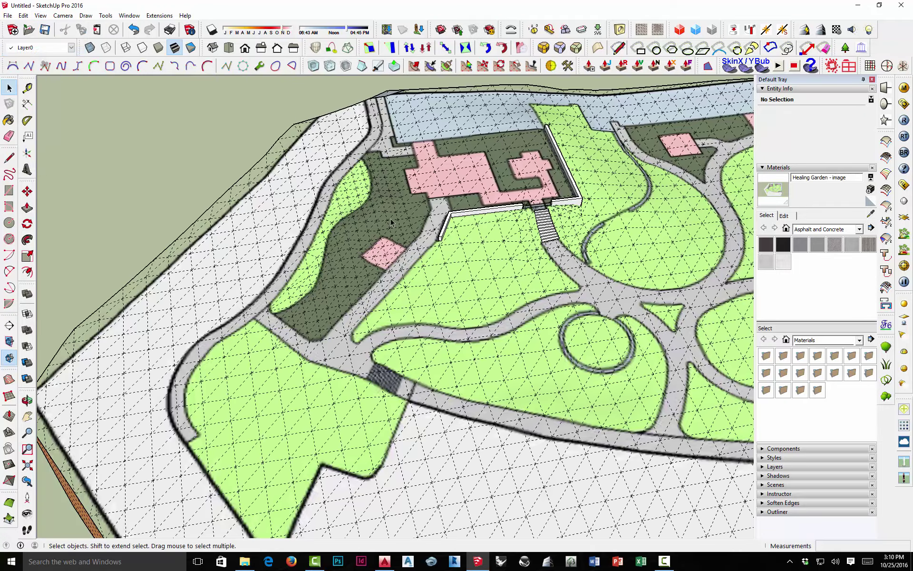
# Step: Brush-select the faces of the small pink pad in the dark bed and make them planar using the Best plane
pyautogui.scroll(5, 393, 223)
pyautogui.moveTo(333, 240); pyautogui.dragTo(298, 127, button='middle')
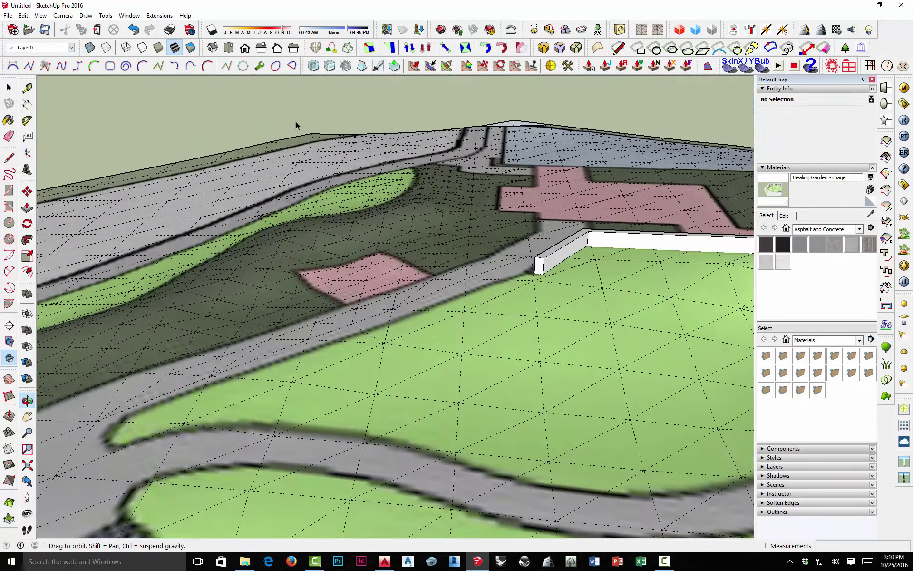
pyautogui.click(430, 66)
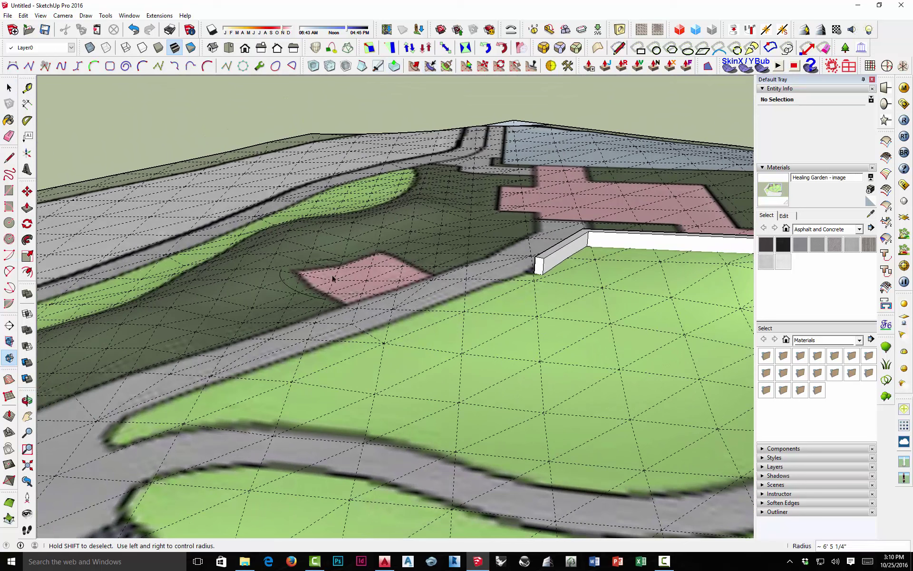
pyautogui.moveTo(327, 274)
pyautogui.mouseDown()
pyautogui.moveTo(296, 284)
pyautogui.moveTo(379, 258)
pyautogui.moveTo(410, 277)
pyautogui.moveTo(351, 297)
pyautogui.mouseUp()
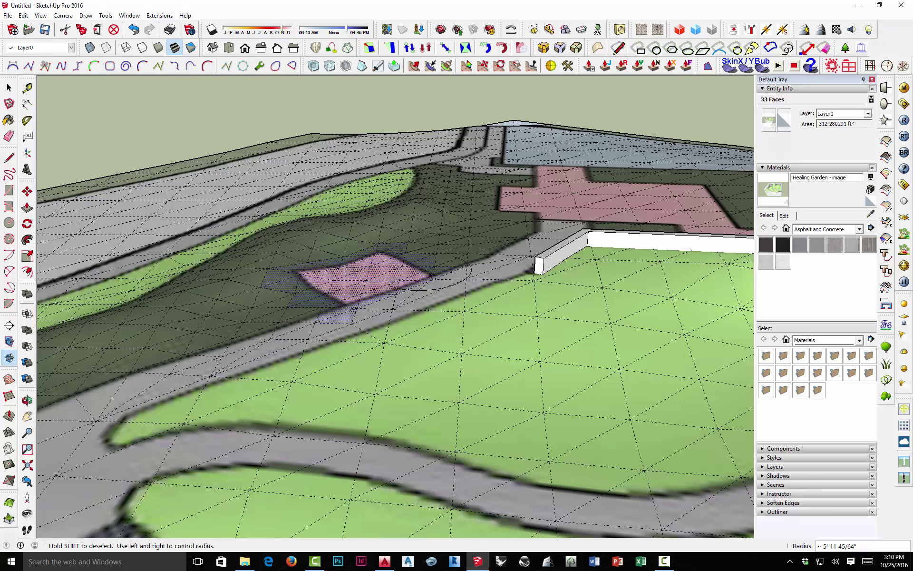
pyautogui.moveTo(359, 262); pyautogui.dragTo(465, 332, button='middle')
pyautogui.scroll(2, 465, 332)
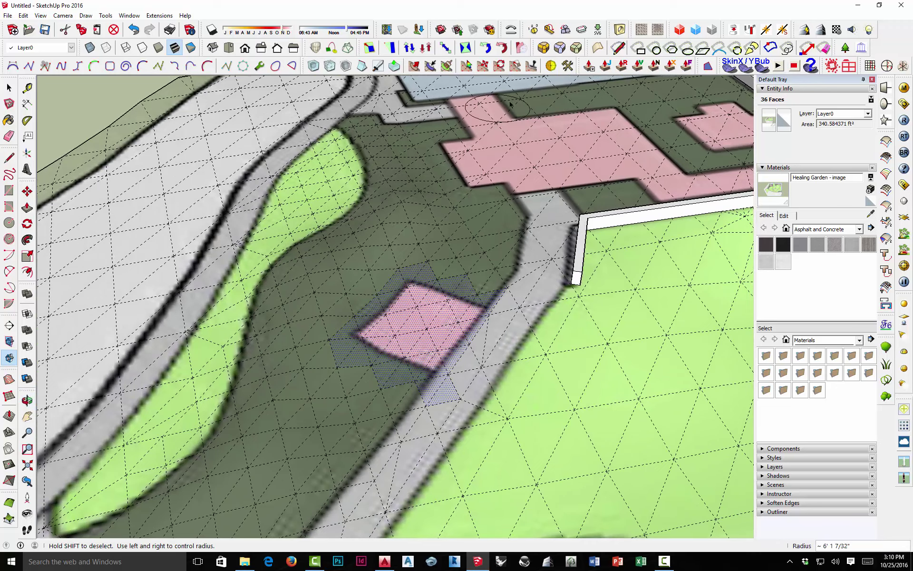
pyautogui.click(531, 69)
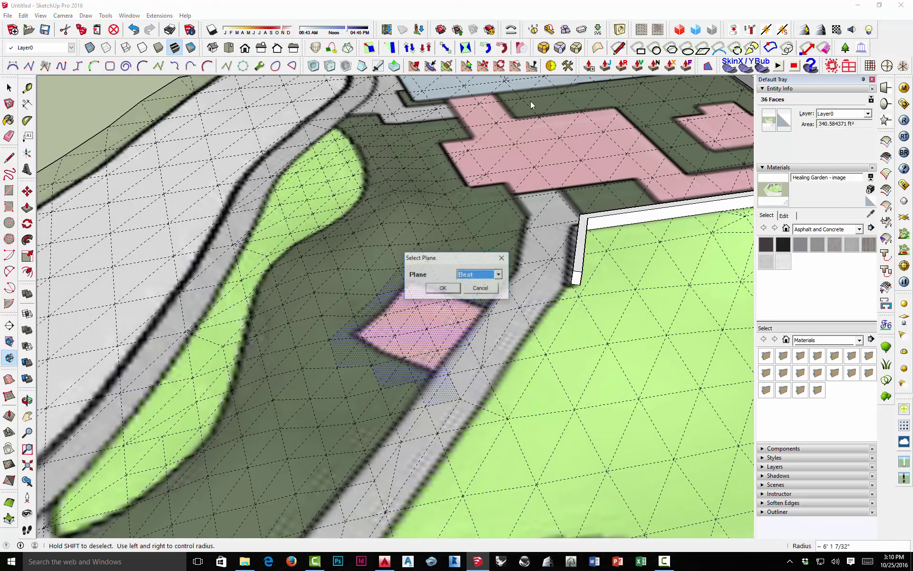
pyautogui.click(443, 290)
# Step: Smooth the ridge in the dark bed behind the pink pad, keeping the pad's selected faces as the sculpt mask
pyautogui.moveTo(444, 290)
pyautogui.mouseDown(button='middle')
pyautogui.moveTo(388, 228)
pyautogui.moveTo(385, 285)
pyautogui.moveTo(532, 242)
pyautogui.moveTo(582, 246)
pyautogui.moveTo(472, 249)
pyautogui.moveTo(307, 298)
pyautogui.moveTo(543, 328)
pyautogui.moveTo(569, 265)
pyautogui.moveTo(546, 267)
pyautogui.moveTo(349, 195)
pyautogui.moveTo(371, 257)
pyautogui.mouseUp(button='middle')
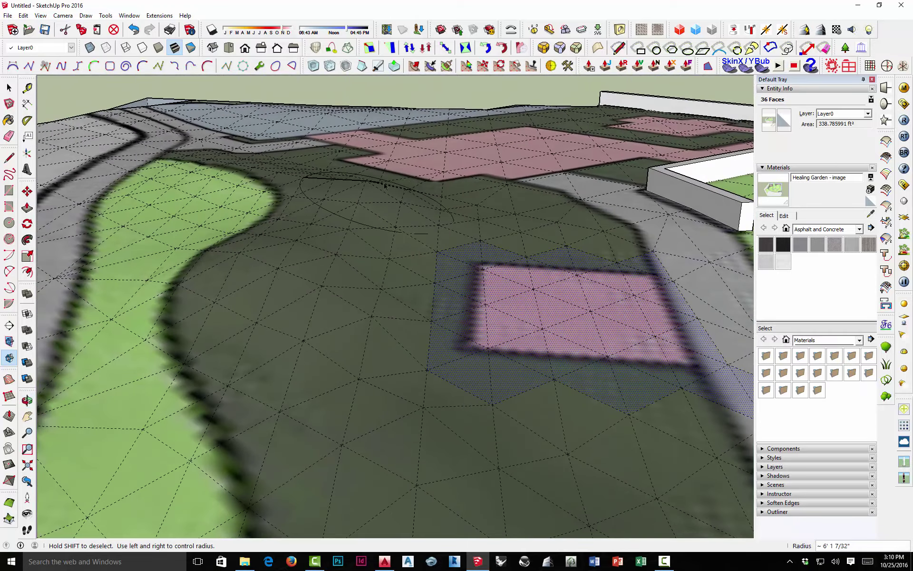
pyautogui.click(413, 67)
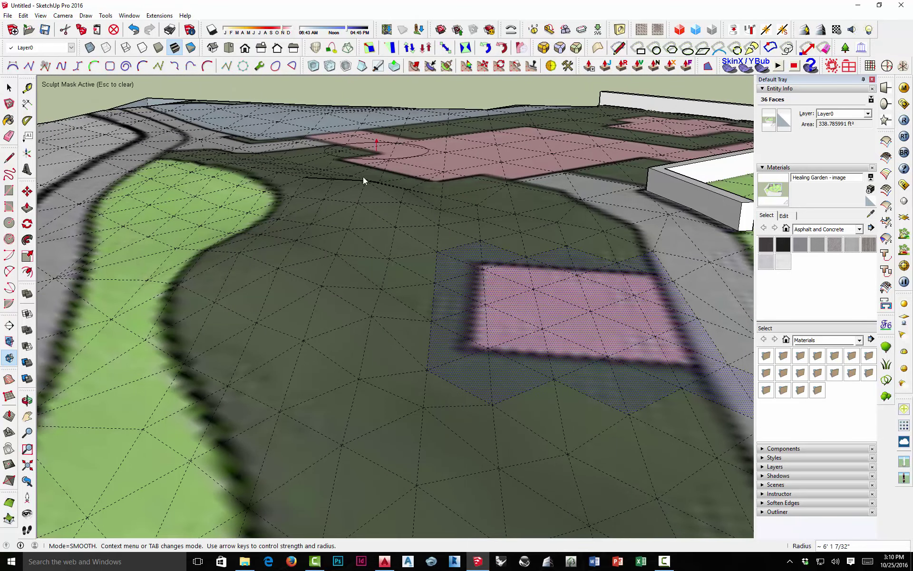
pyautogui.rightClick(347, 232)
pyautogui.click(378, 251)
pyautogui.moveTo(350, 213); pyautogui.dragTo(338, 203, button='middle')
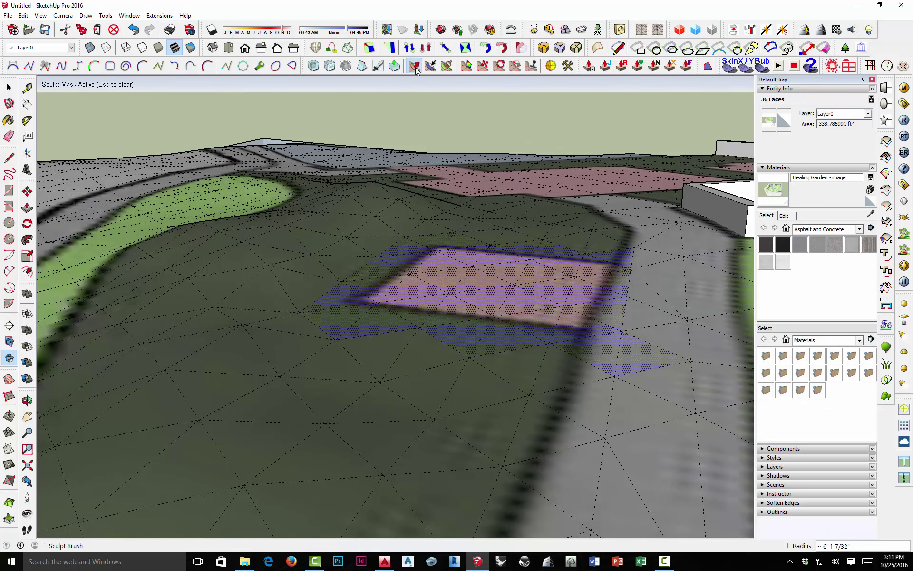
pyautogui.rightClick(328, 195)
pyautogui.click(350, 202)
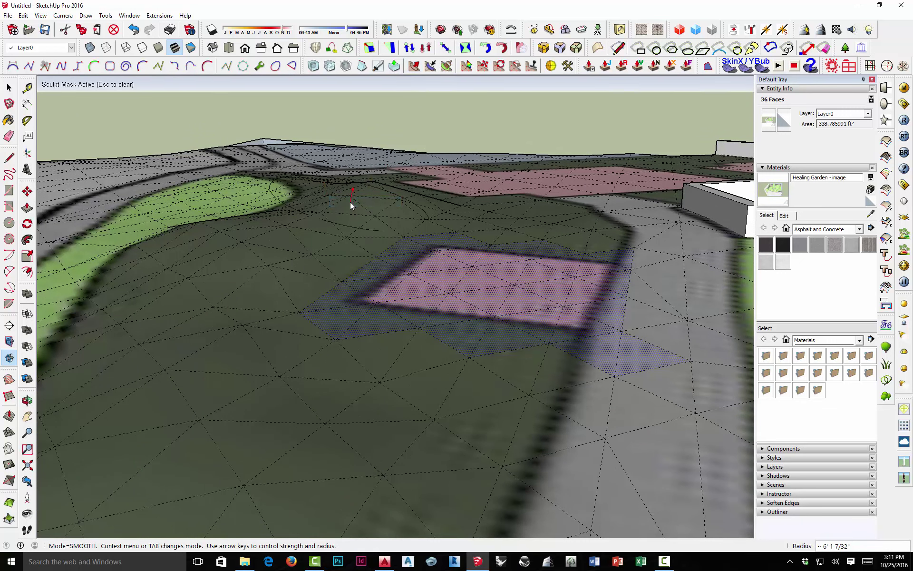
pyautogui.scroll(2, 352, 190)
pyautogui.rightClick(359, 203)
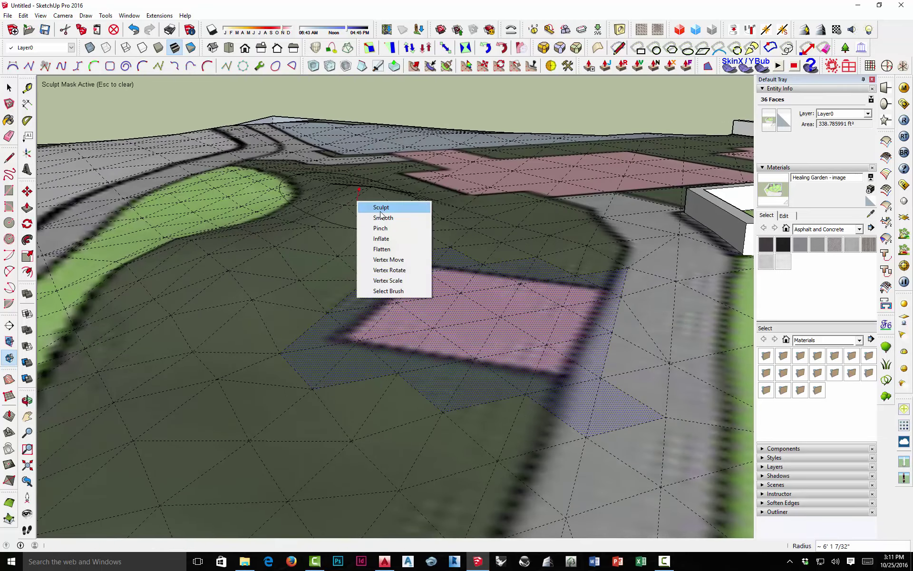
pyautogui.click(383, 218)
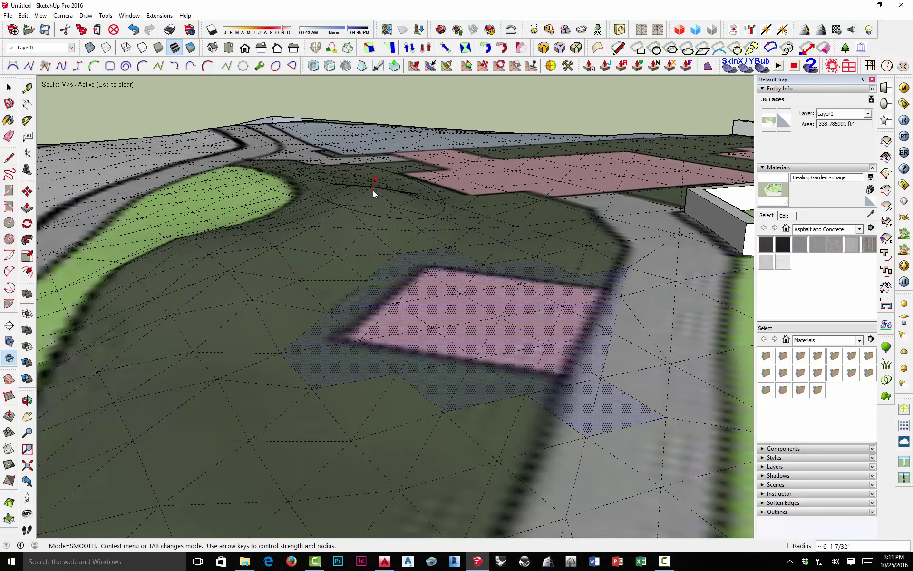
pyautogui.moveTo(373, 190)
pyautogui.mouseDown(button='middle')
pyautogui.moveTo(286, 217)
pyautogui.moveTo(338, 196)
pyautogui.mouseUp(button='middle')
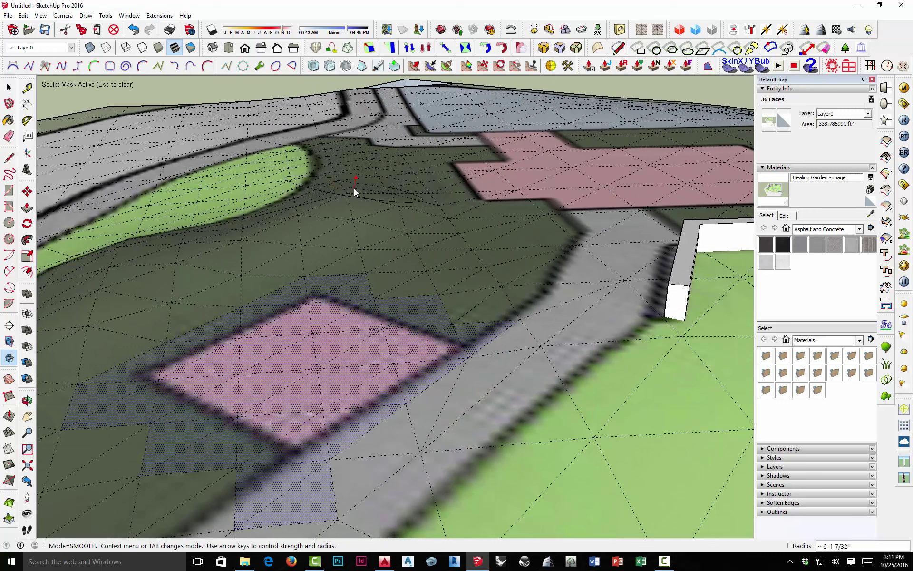
pyautogui.moveTo(354, 198); pyautogui.dragTo(354, 200)
# Step: Clear the pad's face selection and sculpt the terrain ridge in the dark bed behind the small pink pad into a mound
pyautogui.click(8, 88)
pyautogui.click(126, 91)
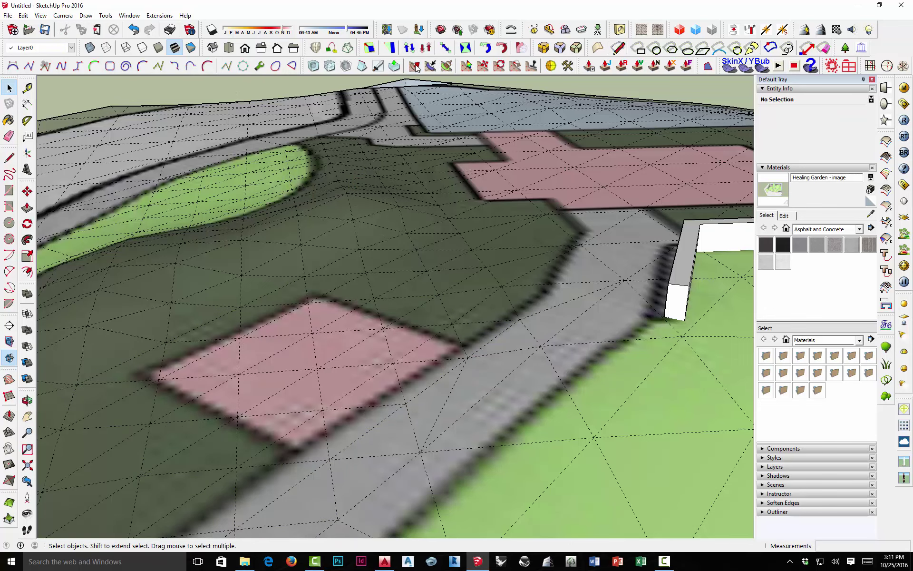
pyautogui.click(415, 67)
pyautogui.moveTo(352, 193); pyautogui.dragTo(357, 198)
pyautogui.rightClick(357, 199)
pyautogui.click(395, 202)
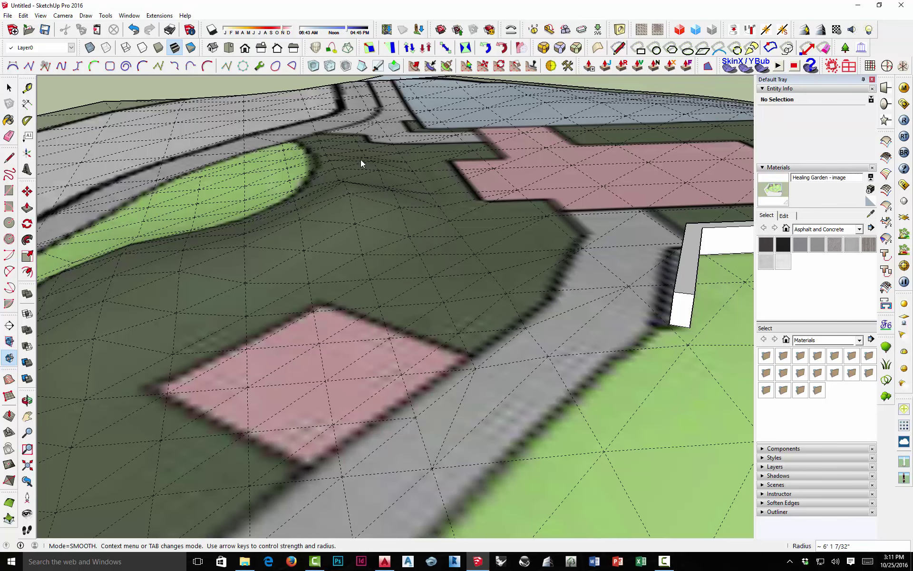
pyautogui.moveTo(351, 201); pyautogui.dragTo(405, 202, button='middle')
pyautogui.moveTo(322, 255)
pyautogui.mouseDown(button='middle')
pyautogui.moveTo(320, 232)
pyautogui.moveTo(320, 250)
pyautogui.mouseUp(button='middle')
pyautogui.moveTo(284, 396)
pyautogui.mouseDown(button='middle')
pyautogui.moveTo(294, 332)
pyautogui.moveTo(299, 352)
pyautogui.mouseUp(button='middle')
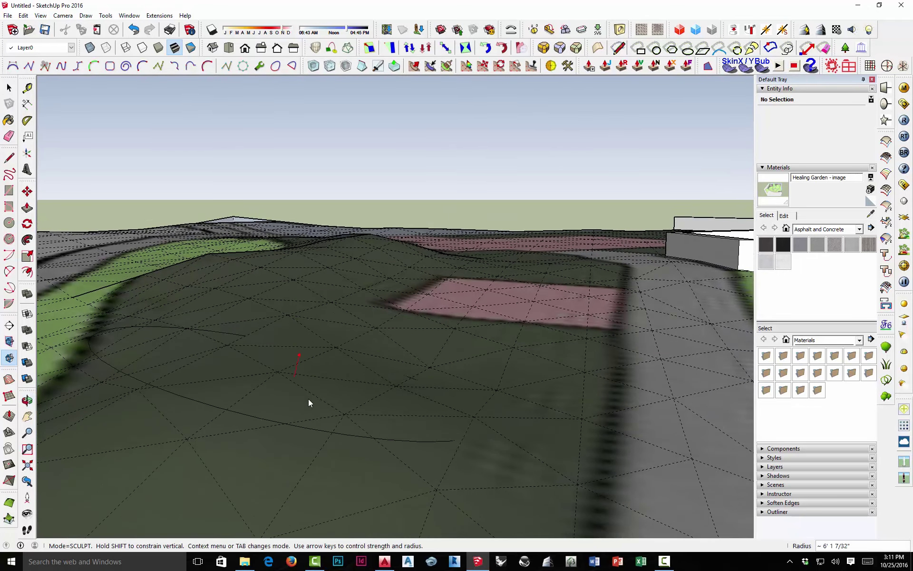
# Step: Reduce the sculpt brush radius to about 4' 10" and smooth the dark bed's mound around the pink pad and beside the green strip
pyautogui.press('Left')
pyautogui.press('Left')
pyautogui.press('Left')
pyautogui.rightClick(338, 357)
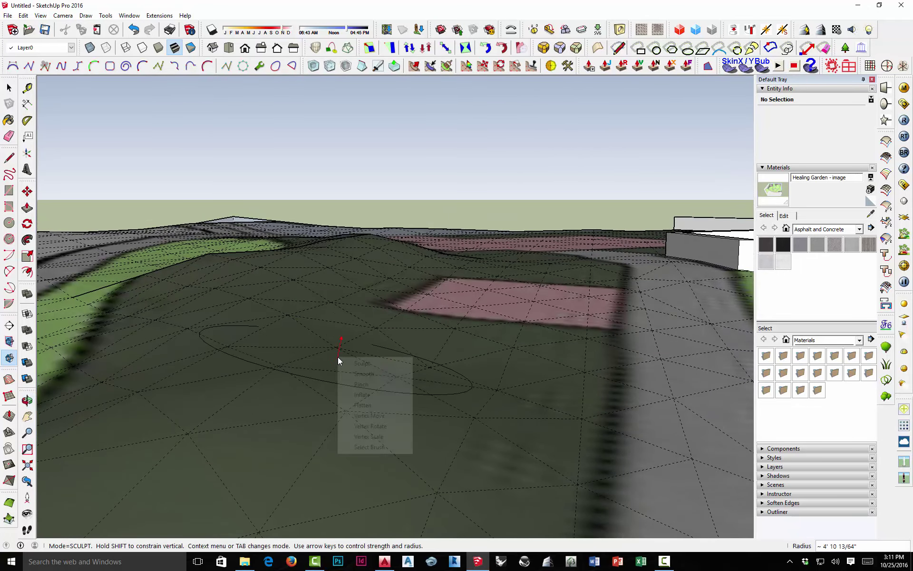
pyautogui.click(376, 363)
pyautogui.press('Tab')
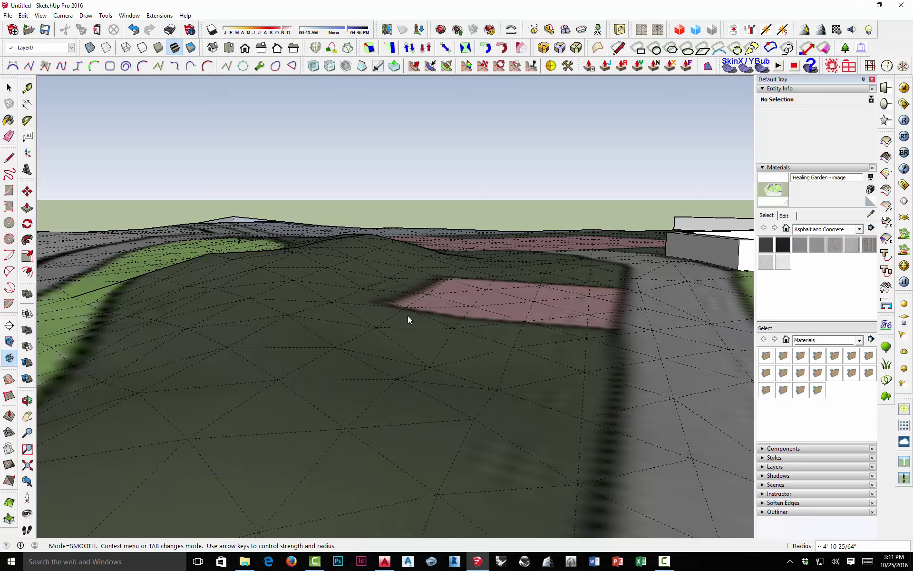
pyautogui.moveTo(243, 300); pyautogui.dragTo(263, 264, button='middle')
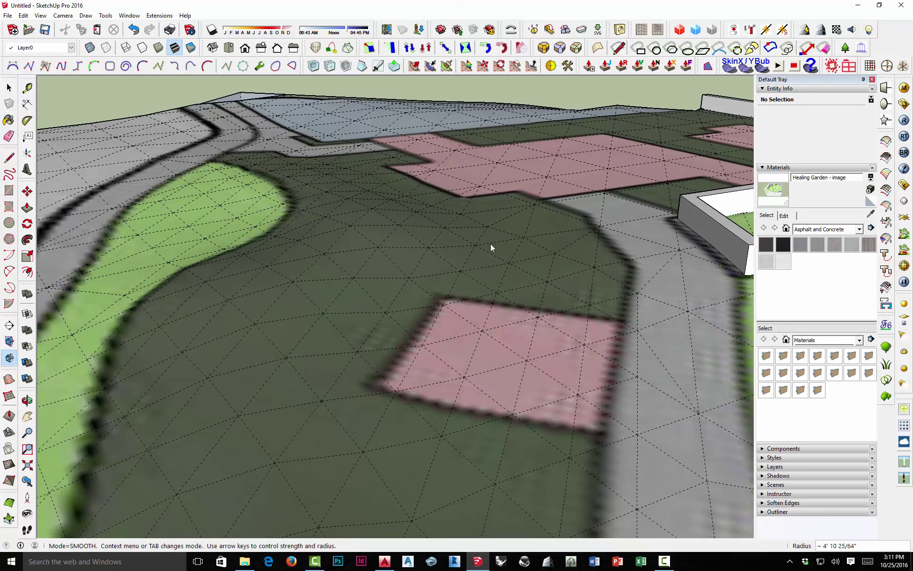
pyautogui.moveTo(265, 182); pyautogui.dragTo(450, 251, button='middle')
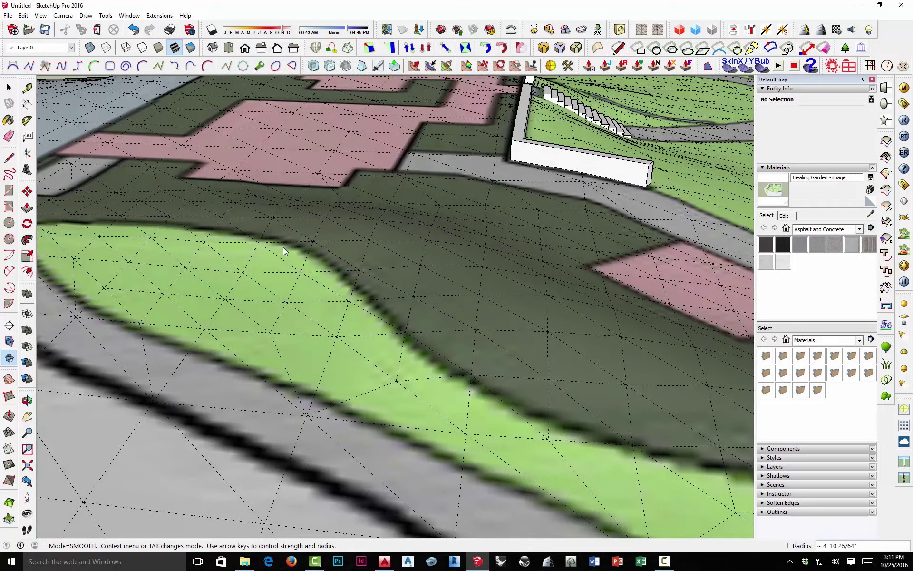
pyautogui.moveTo(207, 250); pyautogui.dragTo(512, 195, button='middle')
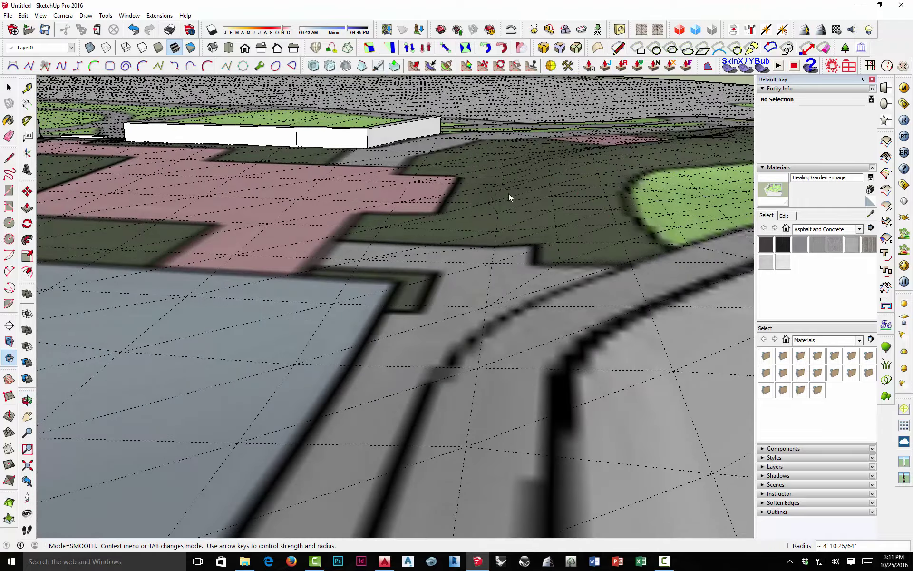
pyautogui.moveTo(557, 167); pyautogui.dragTo(613, 198, button='middle')
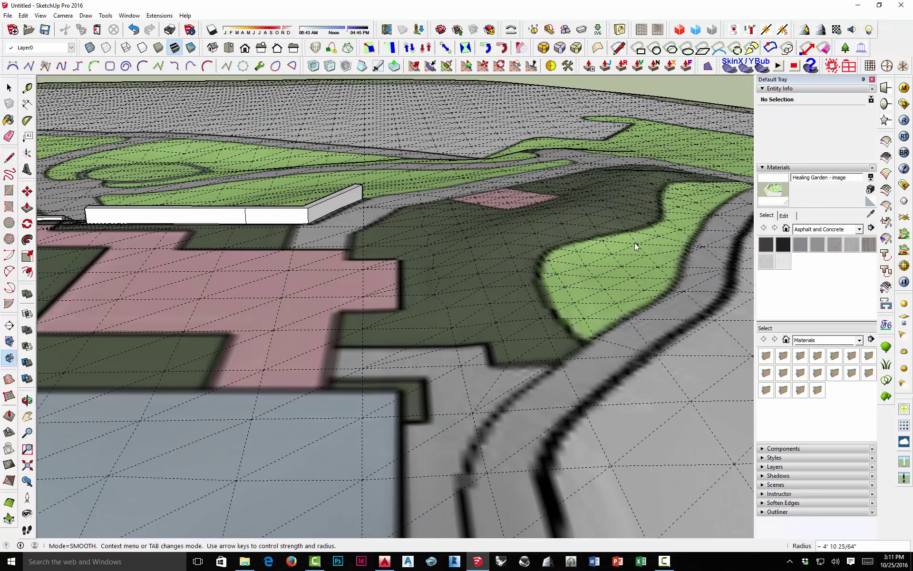
pyautogui.moveTo(466, 218); pyautogui.dragTo(638, 192, button='middle')
pyautogui.scroll(3, 560, 175)
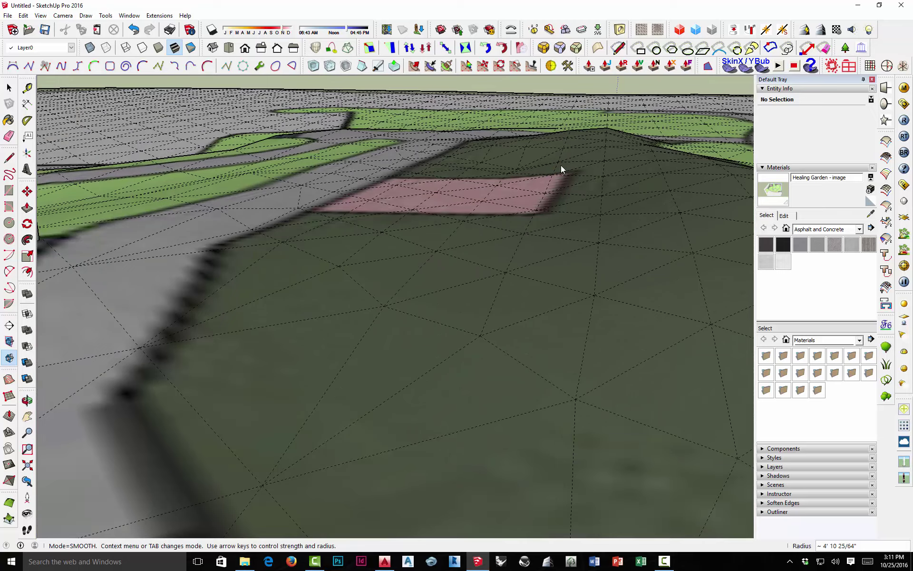
pyautogui.moveTo(370, 203)
pyautogui.mouseDown(button='middle')
pyautogui.moveTo(659, 260)
pyautogui.moveTo(465, 188)
pyautogui.moveTo(559, 205)
pyautogui.moveTo(678, 279)
pyautogui.moveTo(546, 206)
pyautogui.mouseUp(button='middle')
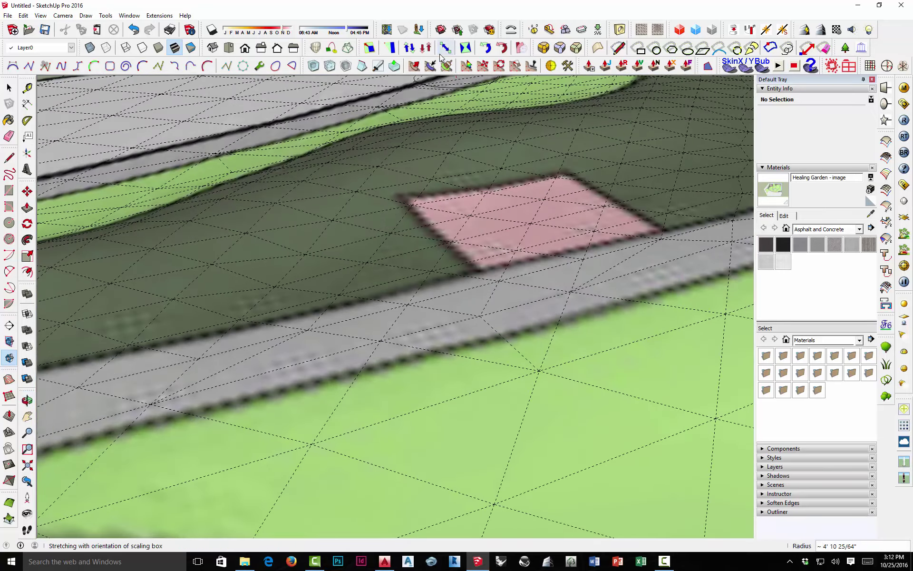
# Step: Brush-select the faces of the small pink pad in the dark bed, make them planar using the Best plane, and deselect them
pyautogui.click(431, 66)
pyautogui.moveTo(487, 213)
pyautogui.mouseDown()
pyautogui.moveTo(420, 213)
pyautogui.moveTo(413, 204)
pyautogui.moveTo(392, 216)
pyautogui.mouseUp()
pyautogui.moveTo(508, 258)
pyautogui.mouseDown()
pyautogui.moveTo(581, 237)
pyautogui.moveTo(621, 205)
pyautogui.moveTo(519, 190)
pyautogui.mouseUp()
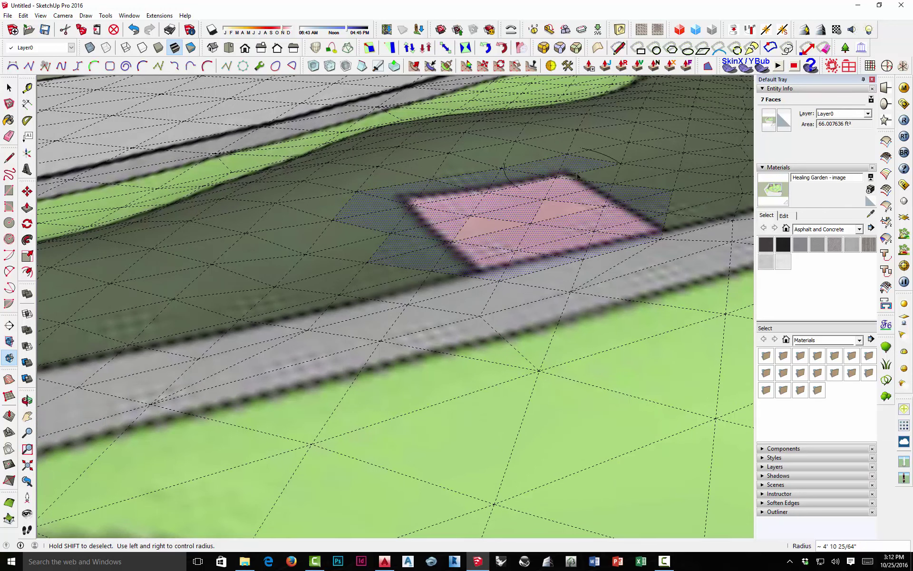
pyautogui.moveTo(600, 220); pyautogui.dragTo(457, 235)
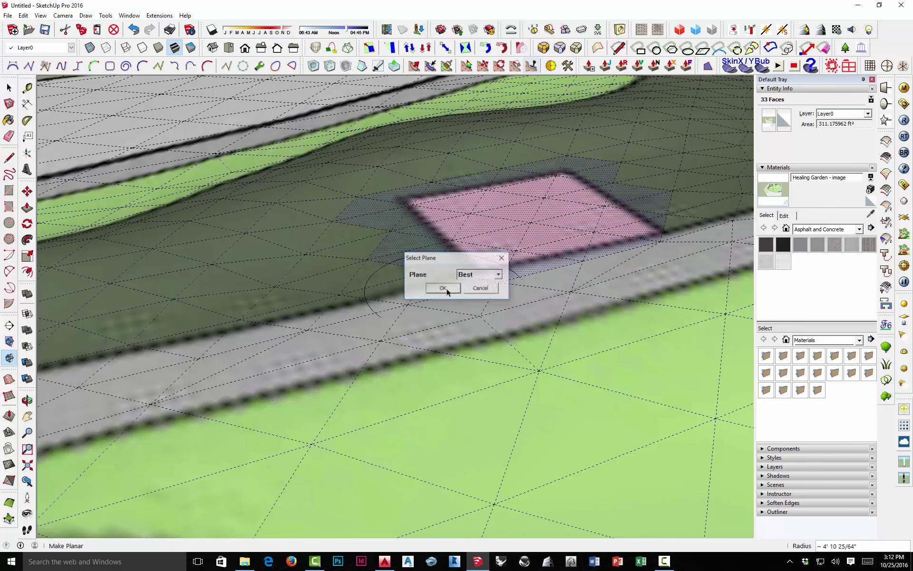
pyautogui.click(443, 287)
pyautogui.moveTo(510, 249); pyautogui.dragTo(598, 239, button='middle')
pyautogui.scroll(-6, 430, 247)
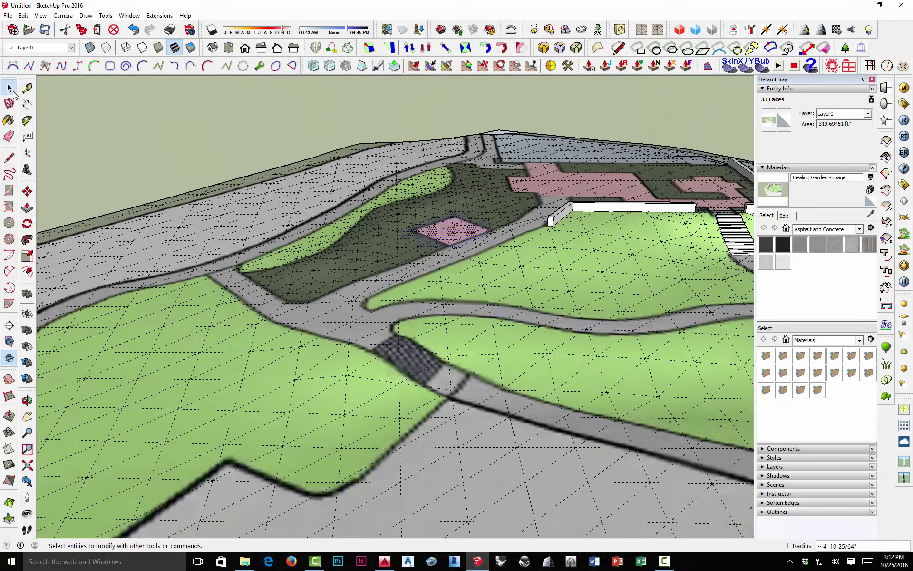
pyautogui.click(112, 116)
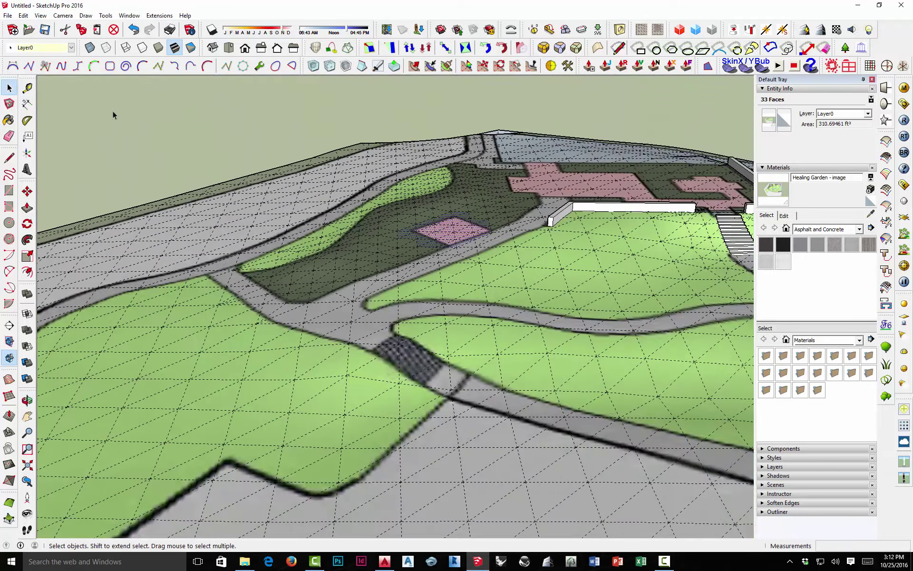
# Step: Examine the whole garden terrain, including the stairs, retaining wall, lawn slopes, lower pink pads and circular path
pyautogui.moveTo(112, 116); pyautogui.dragTo(374, 226, button='middle')
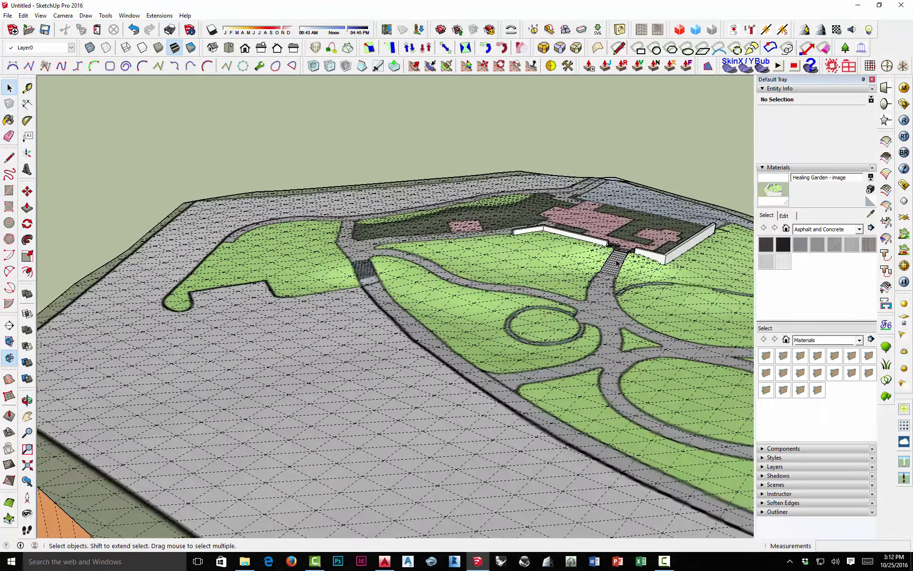
pyautogui.scroll(5, 617, 262)
pyautogui.moveTo(617, 259); pyautogui.dragTo(559, 218, button='middle')
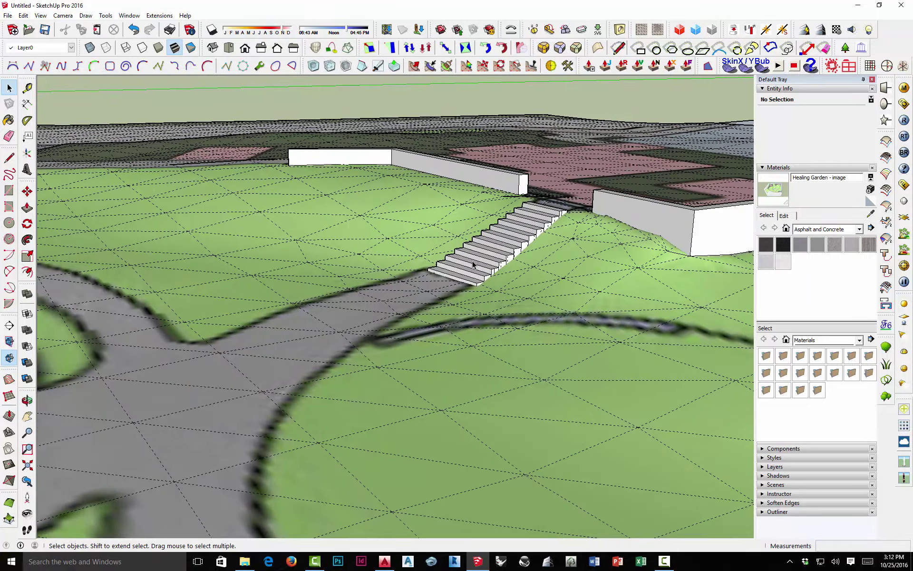
pyautogui.moveTo(473, 265); pyautogui.dragTo(576, 223, button='middle')
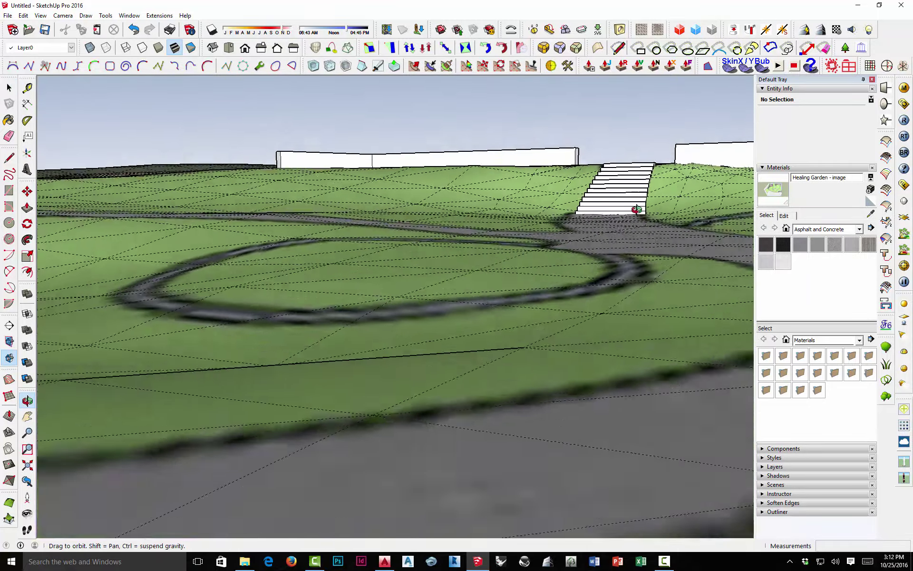
pyautogui.moveTo(637, 209); pyautogui.dragTo(429, 241, button='middle')
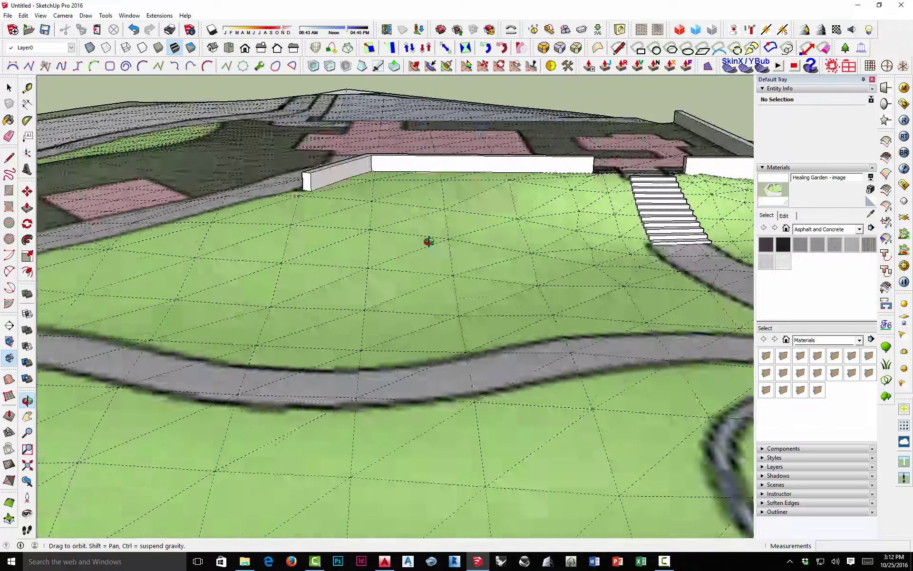
pyautogui.scroll(-5, 429, 241)
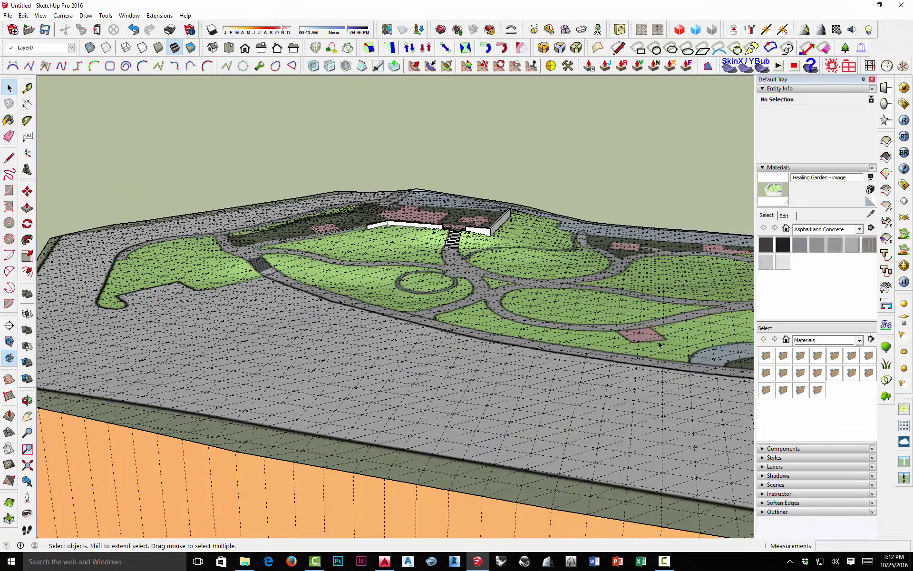
pyautogui.scroll(5, 495, 298)
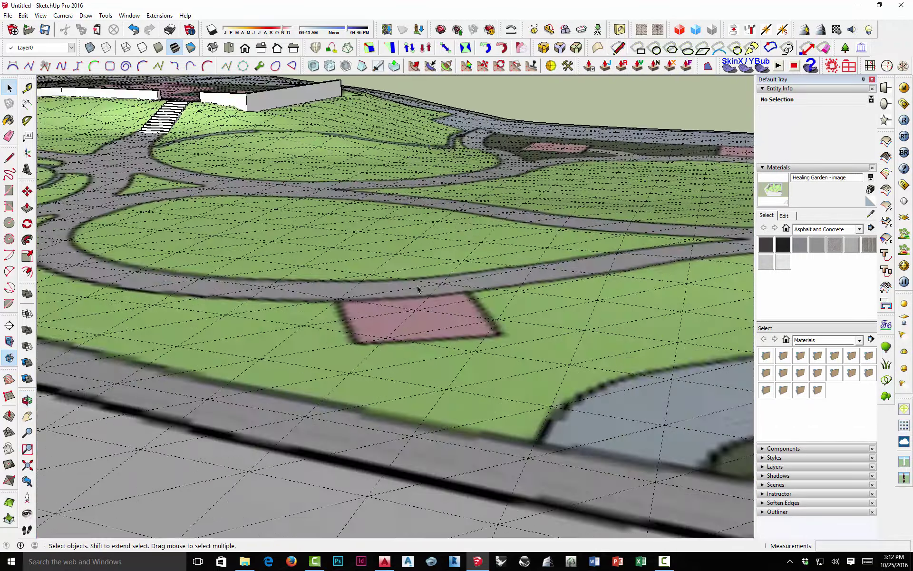
pyautogui.moveTo(418, 287); pyautogui.dragTo(615, 296, button='middle')
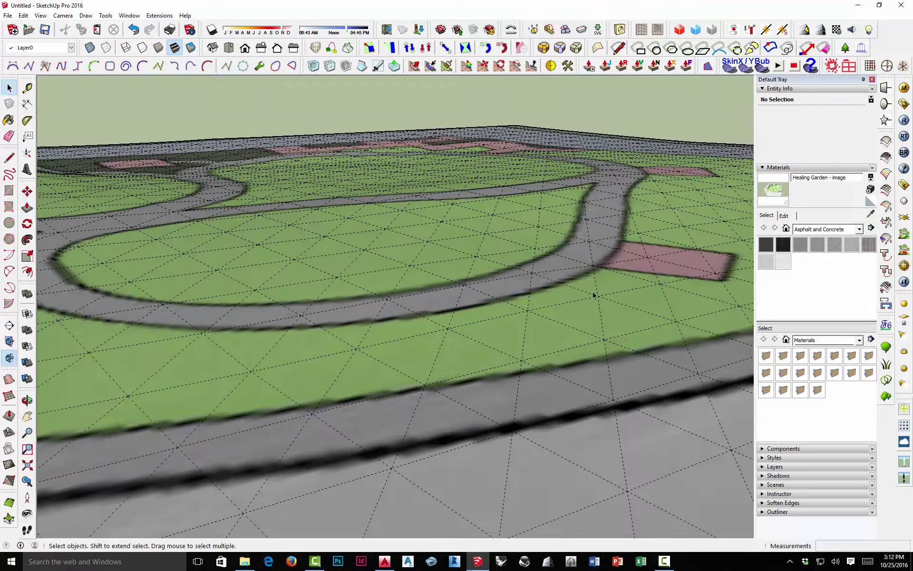
pyautogui.scroll(-4, 616, 295)
pyautogui.moveTo(359, 297); pyautogui.dragTo(440, 351, button='middle')
pyautogui.scroll(5, 499, 290)
pyautogui.scroll(-5, 440, 316)
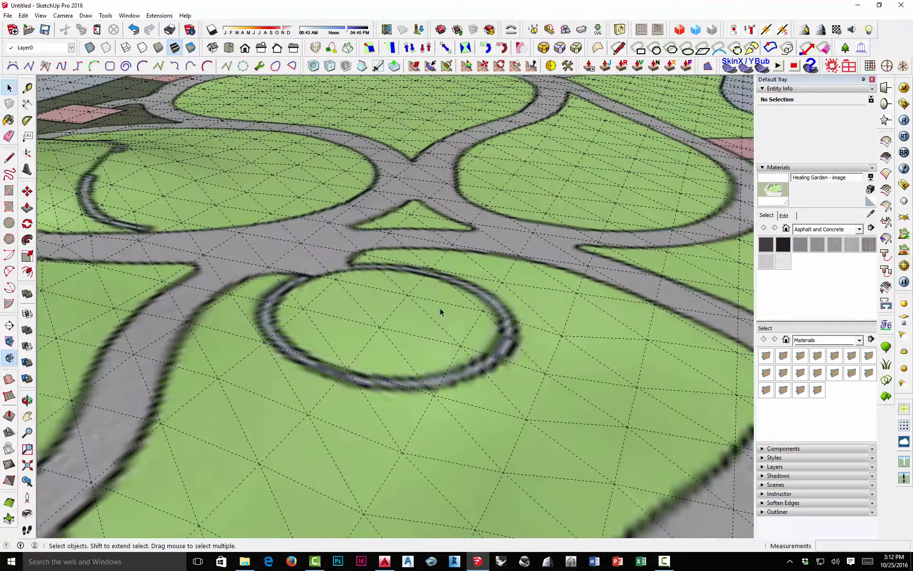
# Step: Brush-select the terrain faces in and around the small circular path below the stairs and subdivide them into a denser mesh
pyautogui.scroll(5, 461, 312)
pyautogui.moveTo(461, 312)
pyautogui.mouseDown(button='middle')
pyautogui.moveTo(392, 349)
pyautogui.moveTo(453, 306)
pyautogui.mouseUp(button='middle')
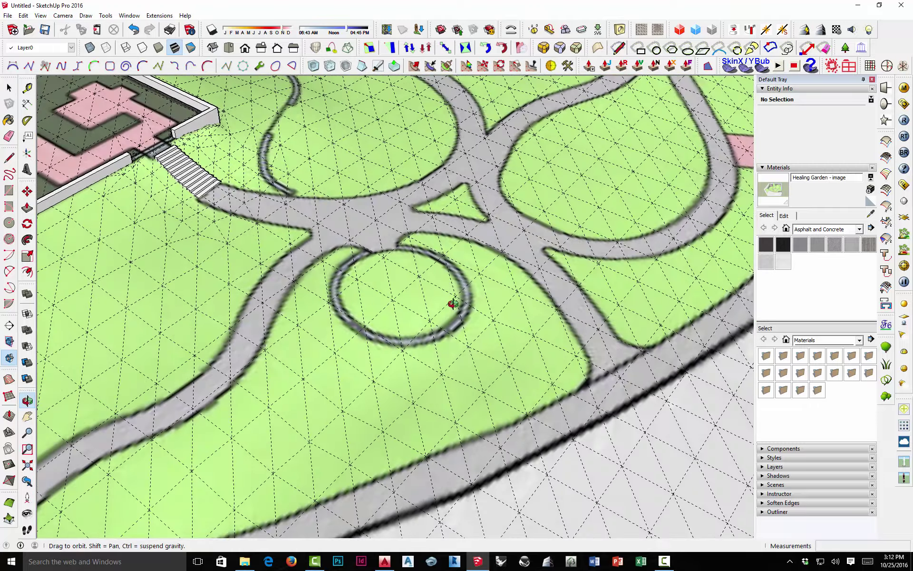
pyautogui.click(430, 67)
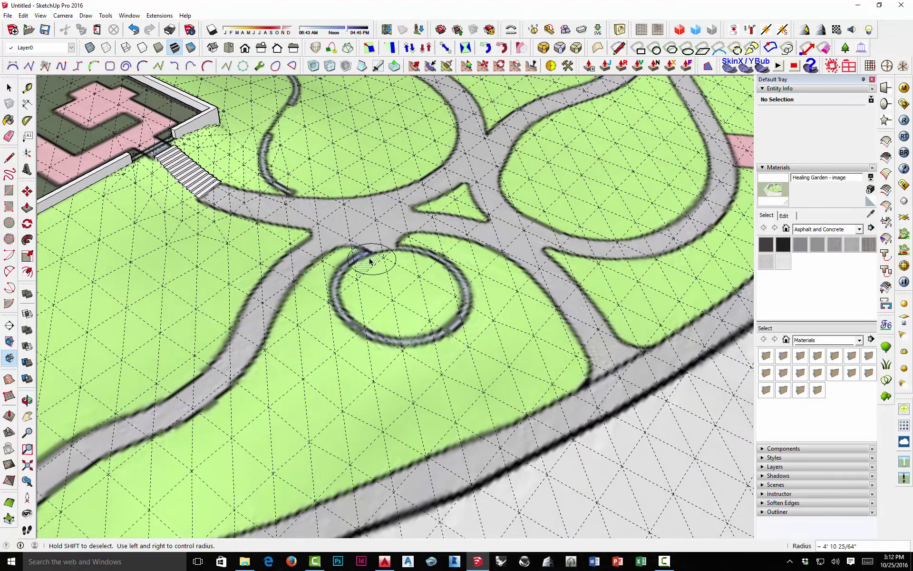
pyautogui.moveTo(464, 282); pyautogui.dragTo(386, 278)
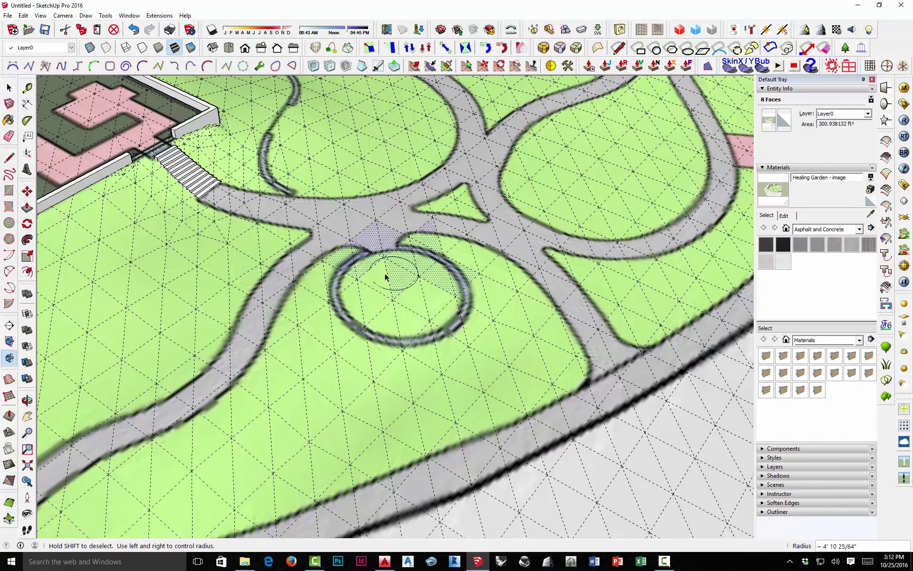
pyautogui.moveTo(320, 287)
pyautogui.mouseDown()
pyautogui.moveTo(395, 285)
pyautogui.moveTo(460, 293)
pyautogui.moveTo(449, 323)
pyautogui.moveTo(473, 295)
pyautogui.moveTo(460, 259)
pyautogui.moveTo(431, 244)
pyautogui.moveTo(478, 310)
pyautogui.moveTo(445, 343)
pyautogui.moveTo(399, 350)
pyautogui.moveTo(389, 331)
pyautogui.moveTo(420, 325)
pyautogui.moveTo(396, 359)
pyautogui.moveTo(406, 370)
pyautogui.moveTo(368, 351)
pyautogui.moveTo(319, 302)
pyautogui.mouseUp()
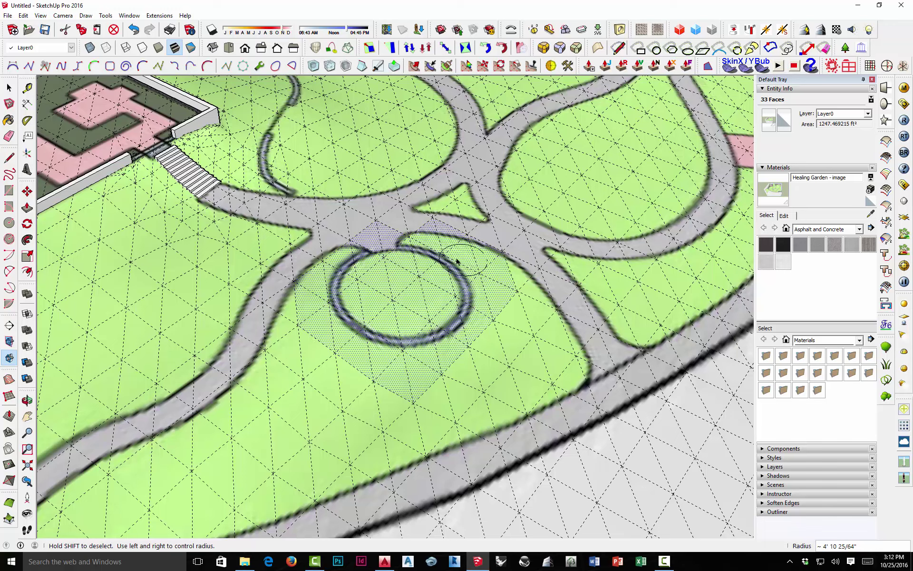
pyautogui.moveTo(381, 124); pyautogui.dragTo(365, 81)
pyautogui.click(333, 68)
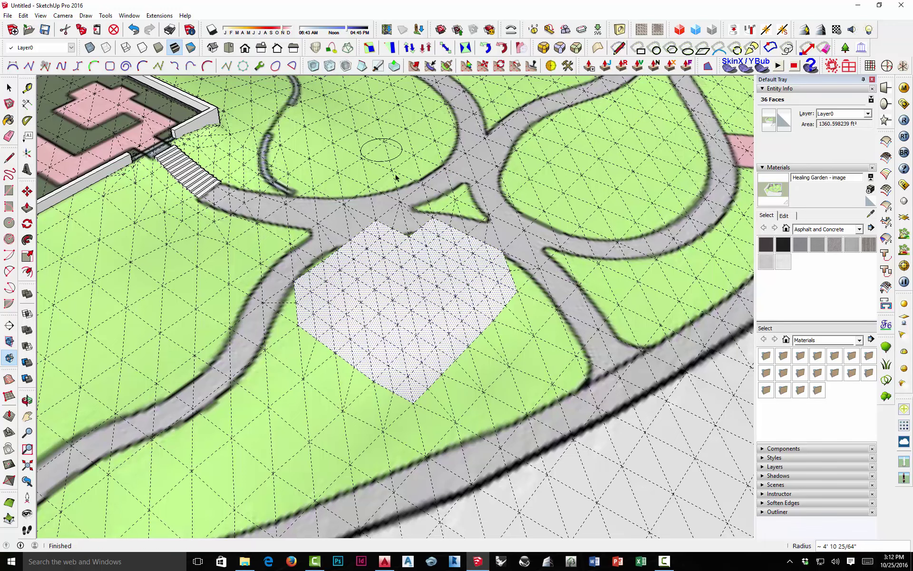
# Step: Repaint the subdivided faces around the circular path with the Healing Garden image material while hidden geometry is off, and show the hidden geometry again
pyautogui.scroll(-5, 459, 281)
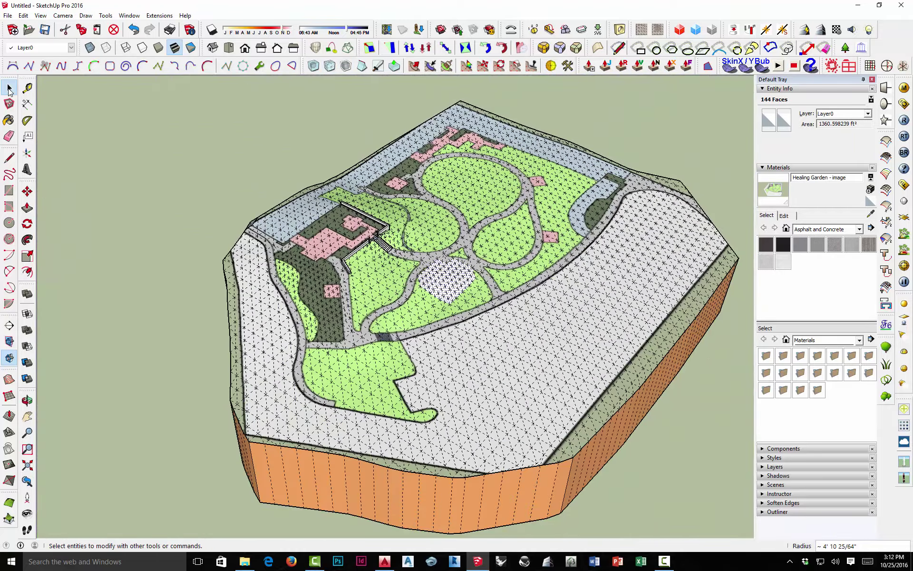
pyautogui.click(90, 106)
pyautogui.click(41, 15)
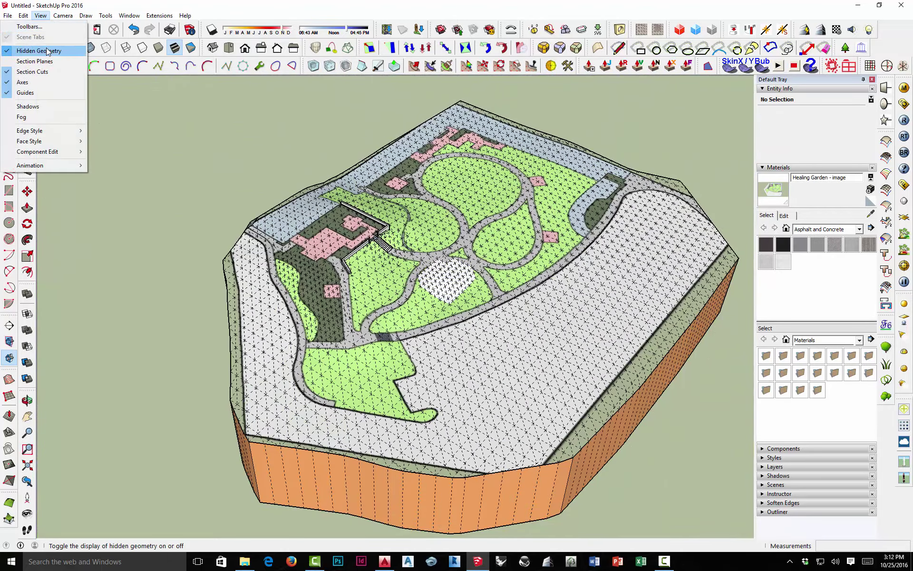
pyautogui.click(47, 51)
pyautogui.click(14, 122)
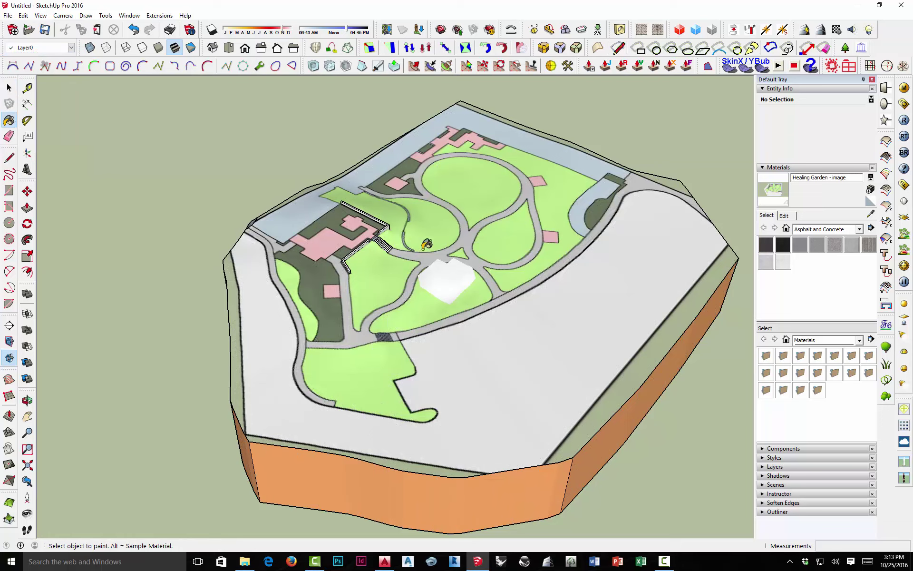
pyautogui.click(447, 266)
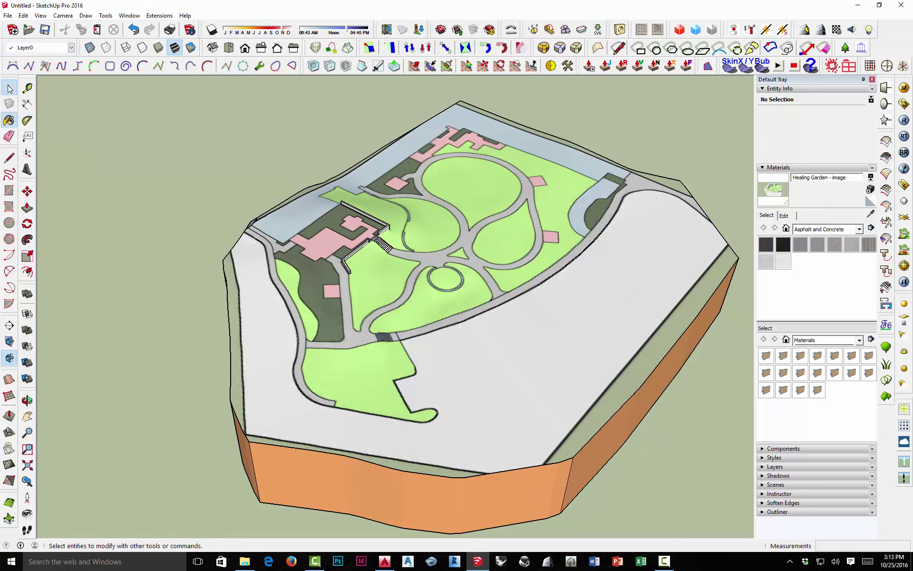
pyautogui.click(10, 89)
pyautogui.click(41, 16)
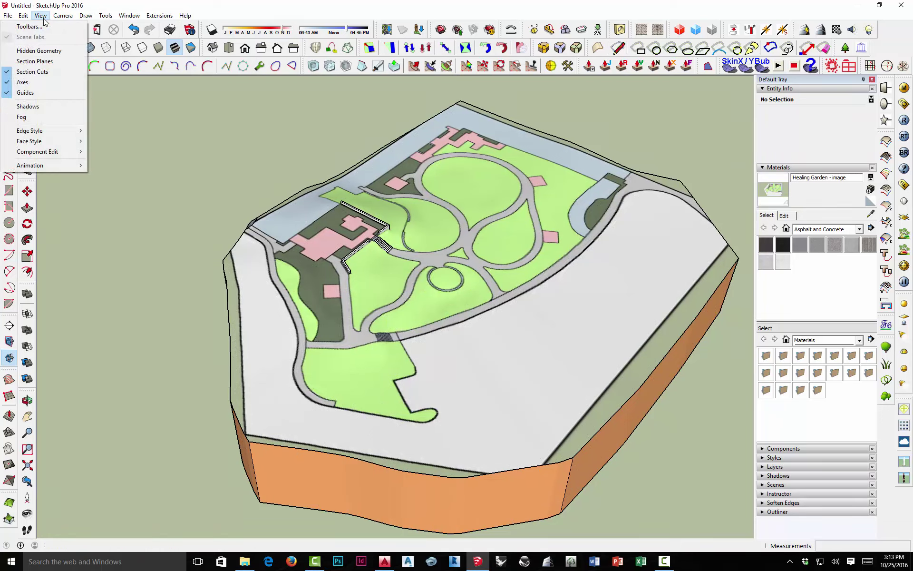
pyautogui.click(39, 50)
# Step: Raise the terrain inside and along the lower edge of the small circular path using the Sculpt mode
pyautogui.scroll(5, 487, 353)
pyautogui.moveTo(487, 353)
pyautogui.mouseDown(button='middle')
pyautogui.moveTo(473, 346)
pyautogui.moveTo(456, 269)
pyautogui.mouseUp(button='middle')
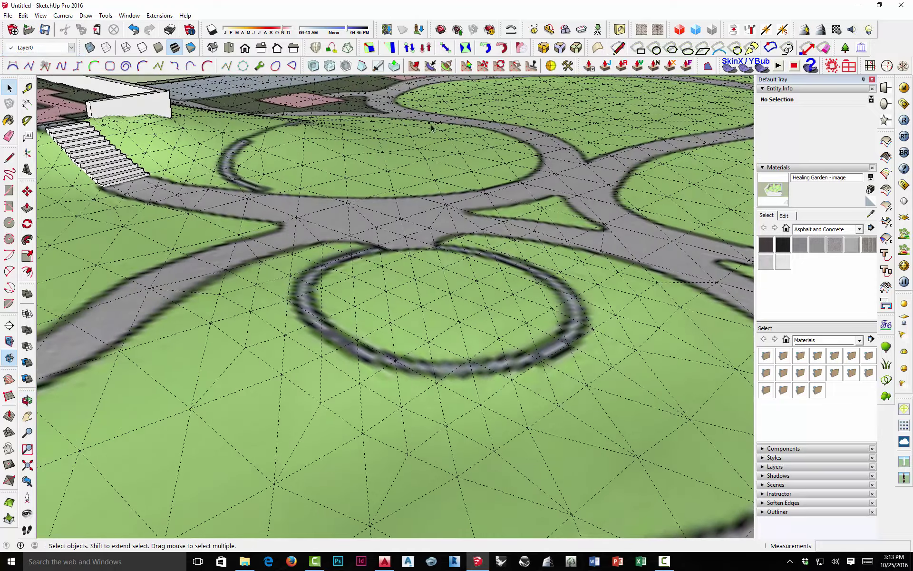
pyautogui.click(414, 70)
pyautogui.scroll(-2, 422, 330)
pyautogui.rightClick(449, 309)
pyautogui.click(475, 317)
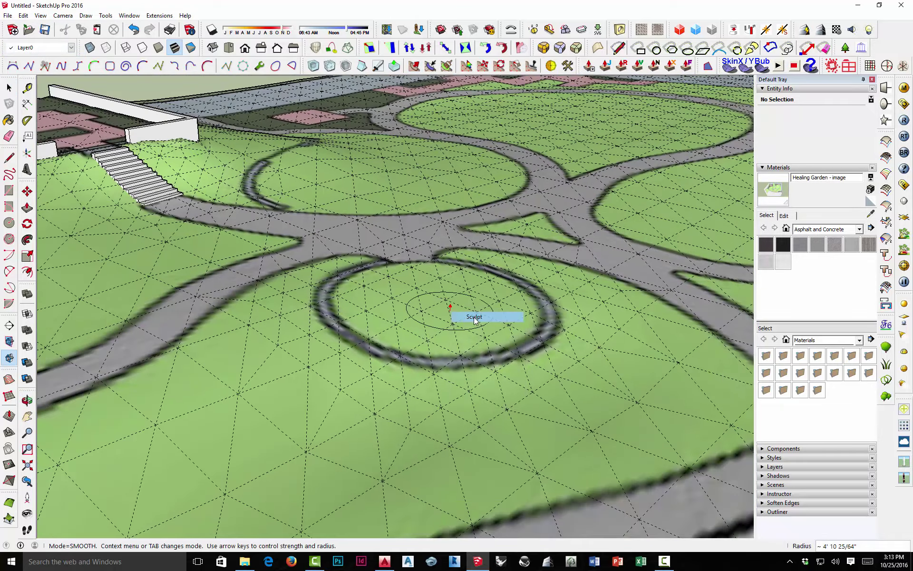
pyautogui.moveTo(435, 333); pyautogui.dragTo(545, 302, button='middle')
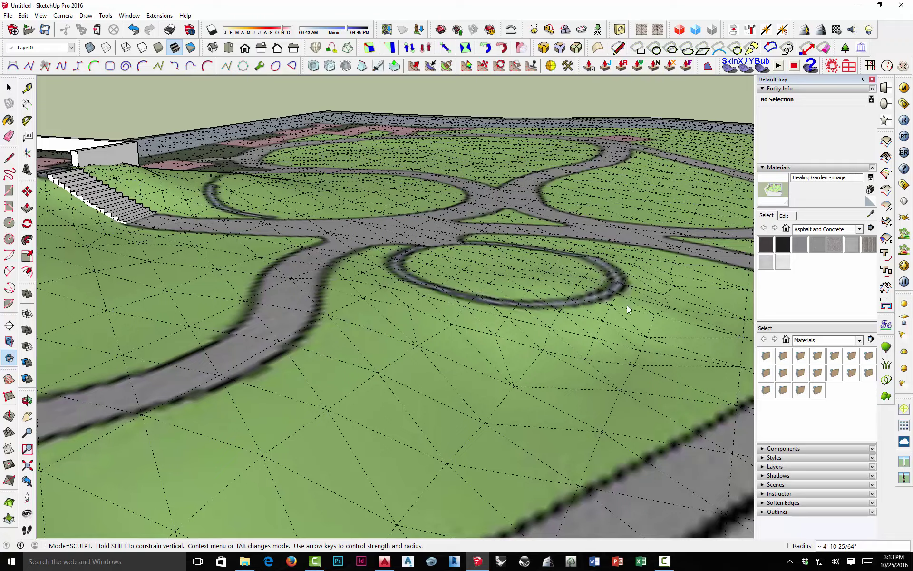
pyautogui.scroll(2, 623, 307)
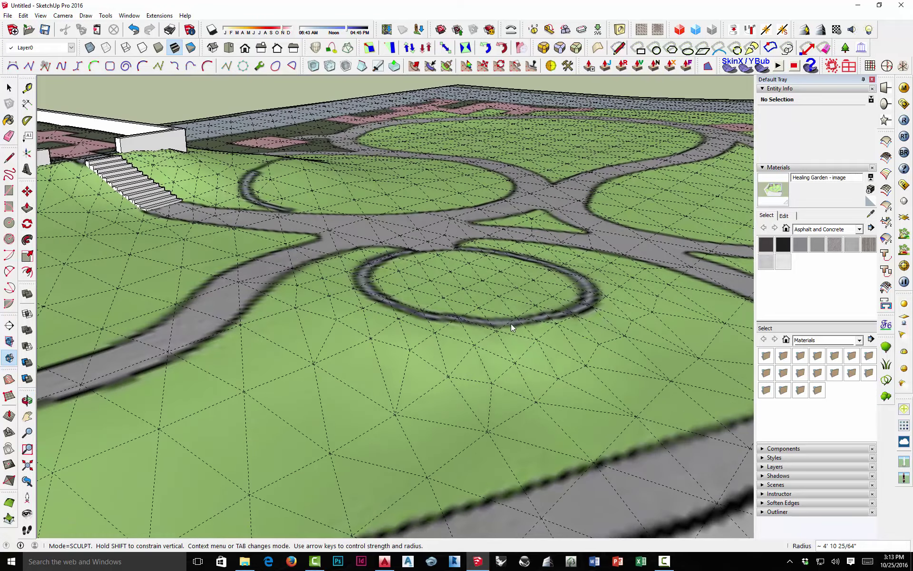
pyautogui.moveTo(544, 299); pyautogui.dragTo(402, 306, button='middle')
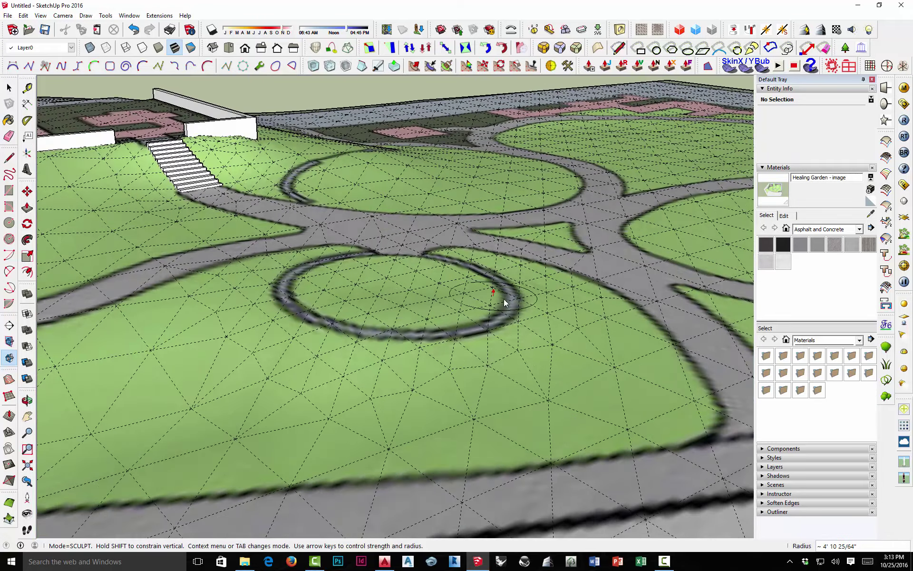
pyautogui.moveTo(505, 303); pyautogui.dragTo(291, 271, button='middle')
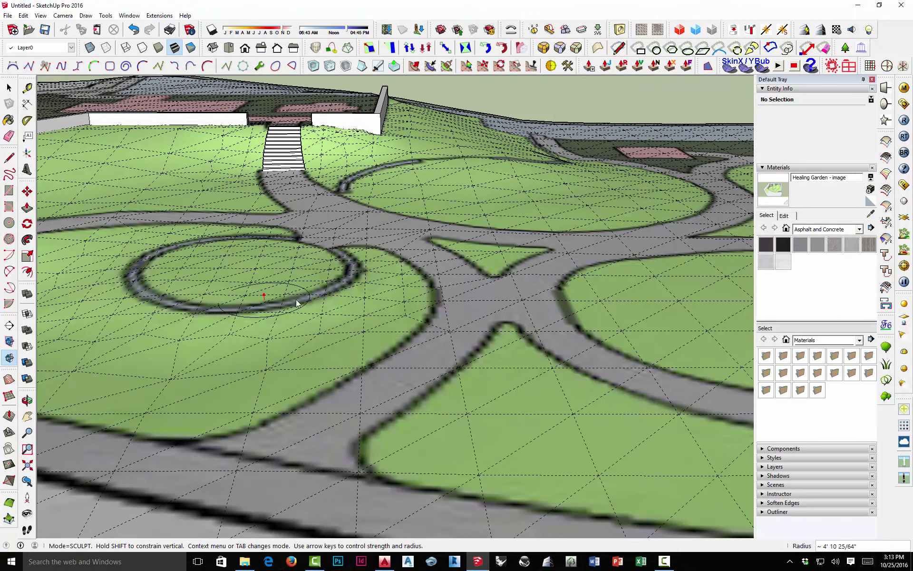
pyautogui.scroll(-3, 271, 303)
pyautogui.scroll(4, 473, 330)
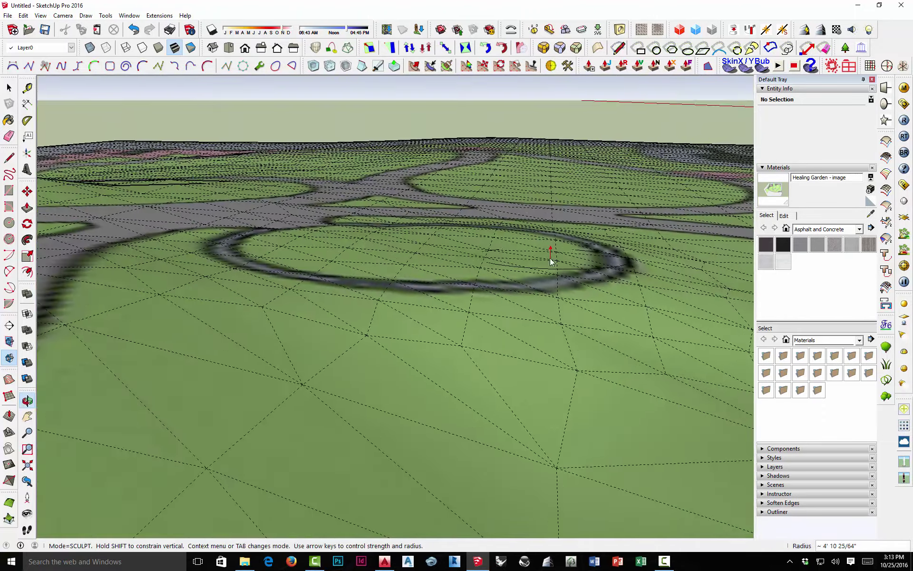